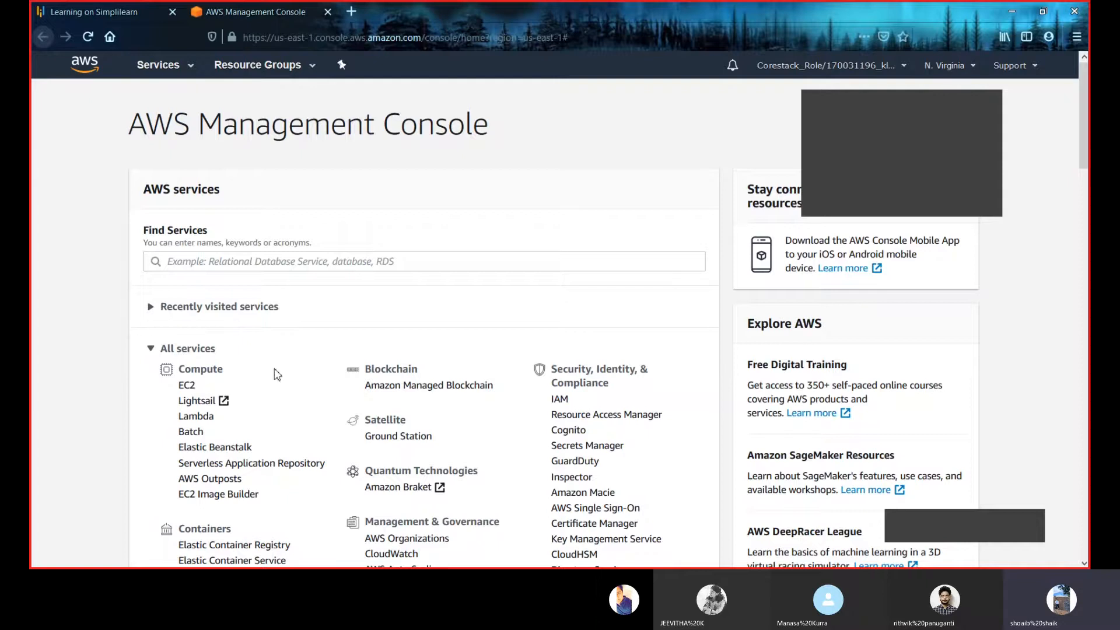
- Open the VPC service from the Networking & Content Delivery group in the list of all services
scroll(275, 371, down, 3)
scroll(276, 373, down, 2)
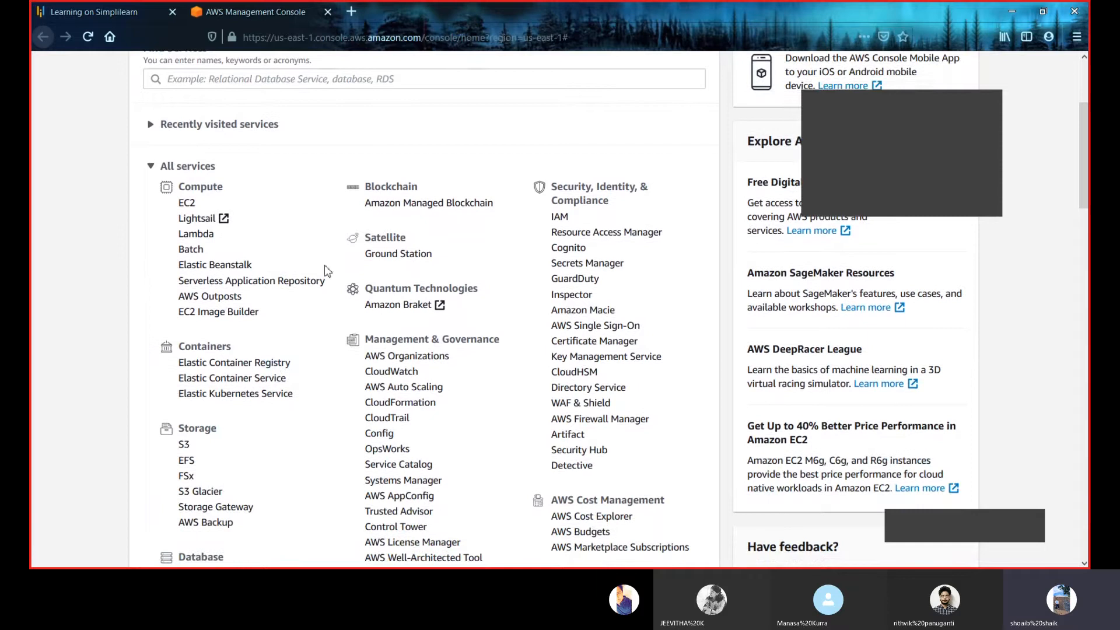
scroll(328, 270, up, 4)
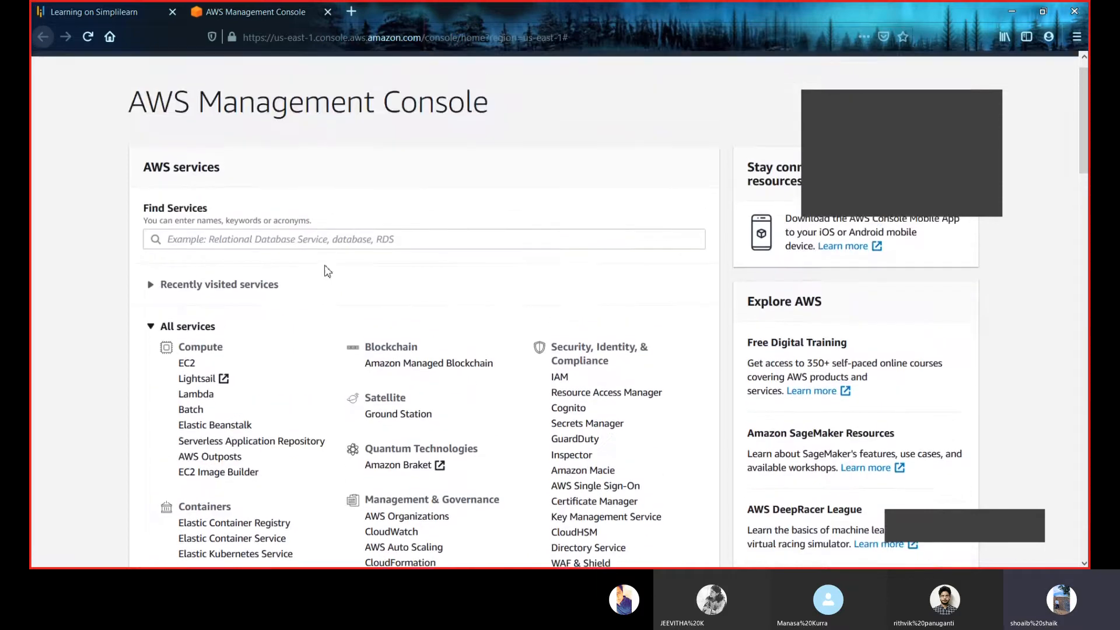
scroll(328, 270, down, 7)
scroll(326, 274, up, 6)
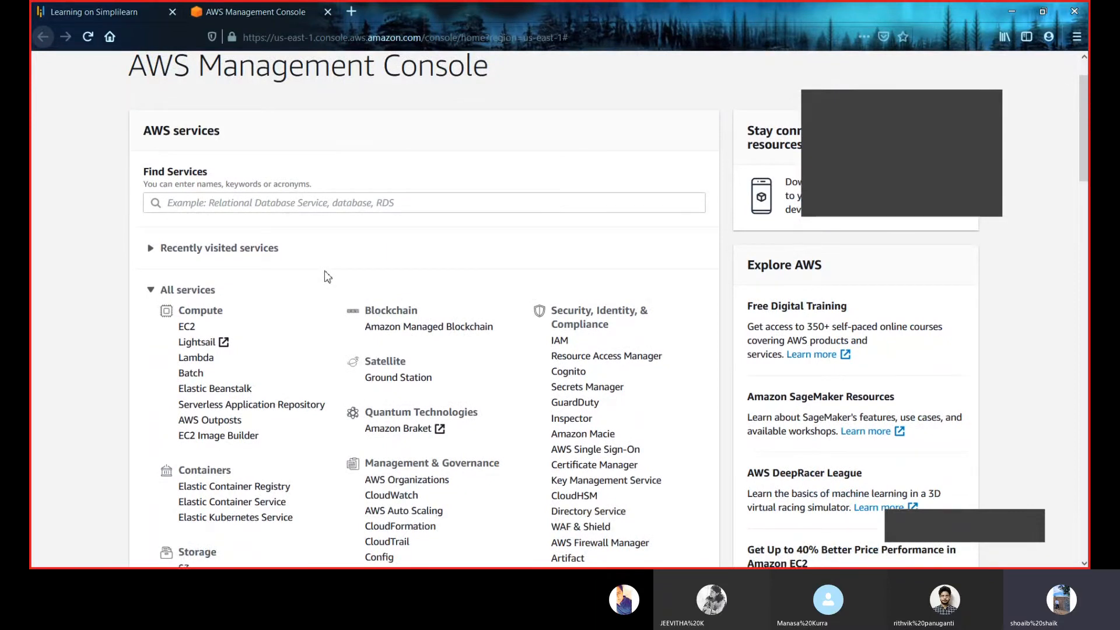
scroll(325, 275, up, 2)
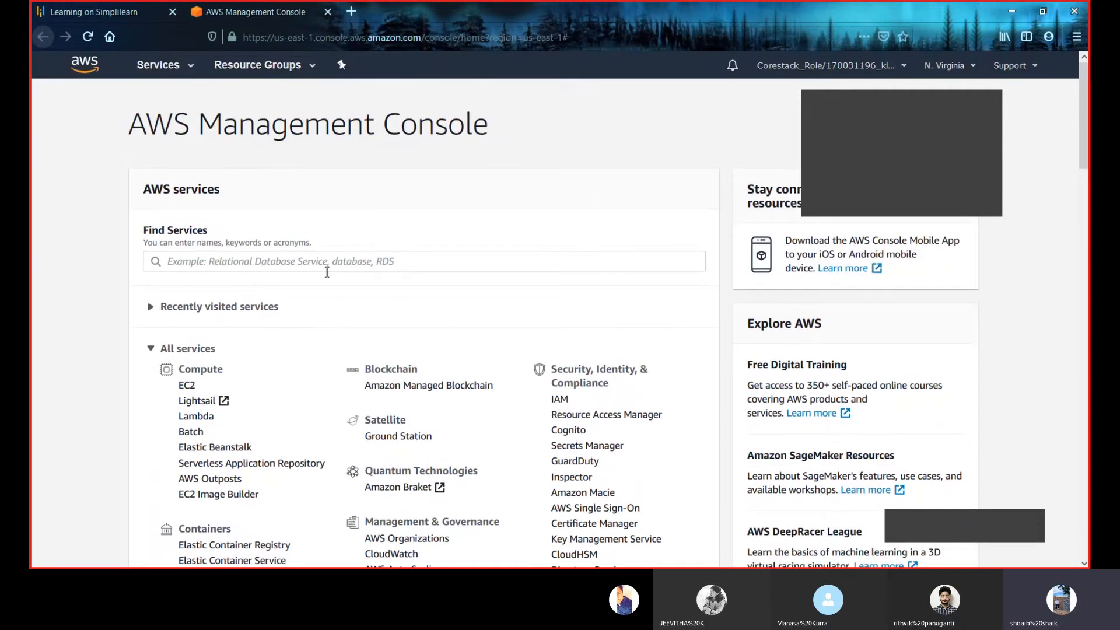
scroll(321, 357, down, 2)
scroll(321, 358, down, 15)
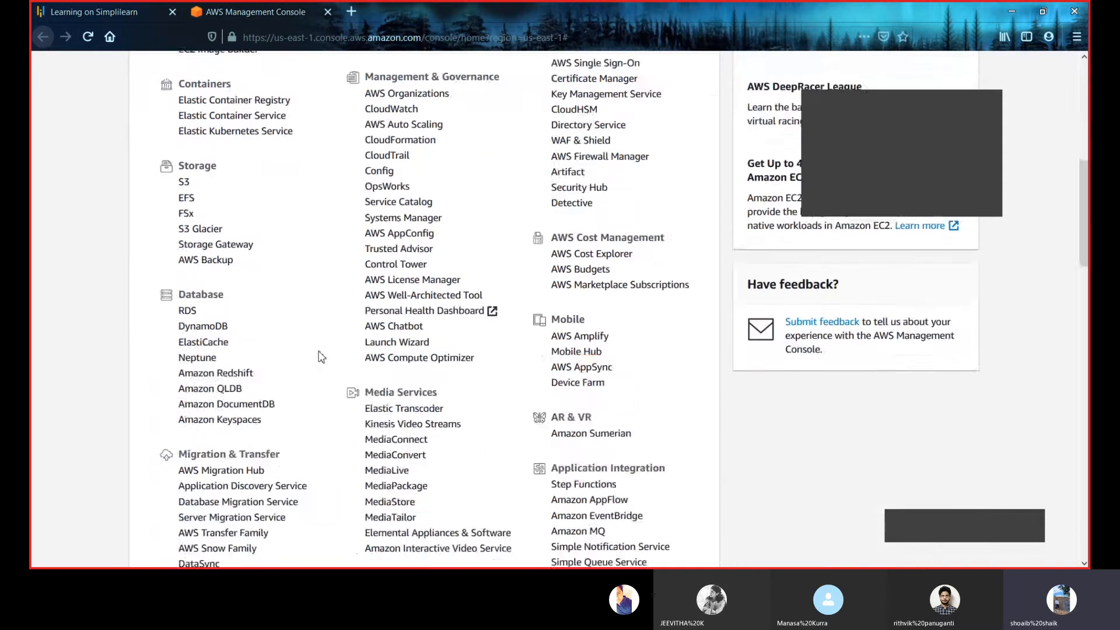
scroll(320, 357, down, 2)
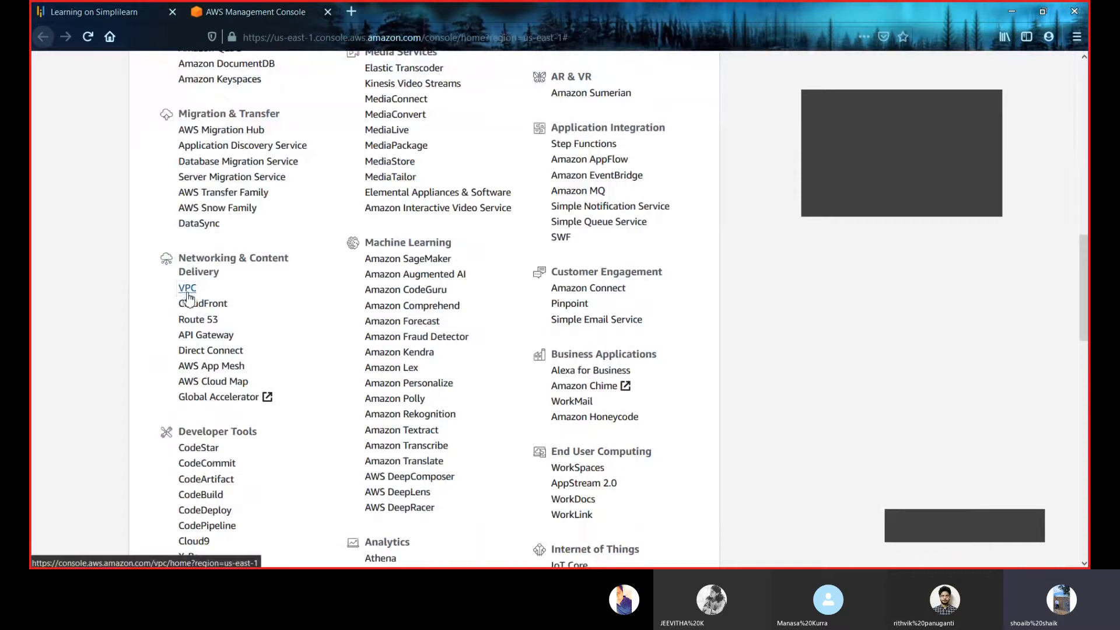
click(188, 292)
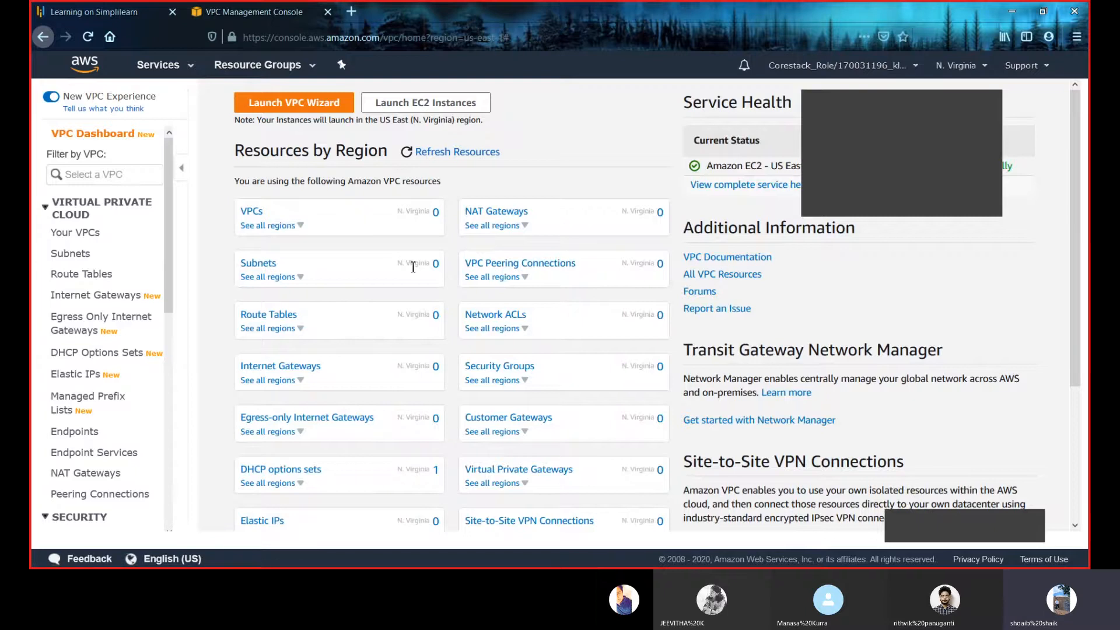
- Go to Your VPCs from the VPC dashboard and start creating a new VPC
scroll(411, 263, down, 5)
scroll(412, 271, up, 2)
scroll(411, 272, up, 3)
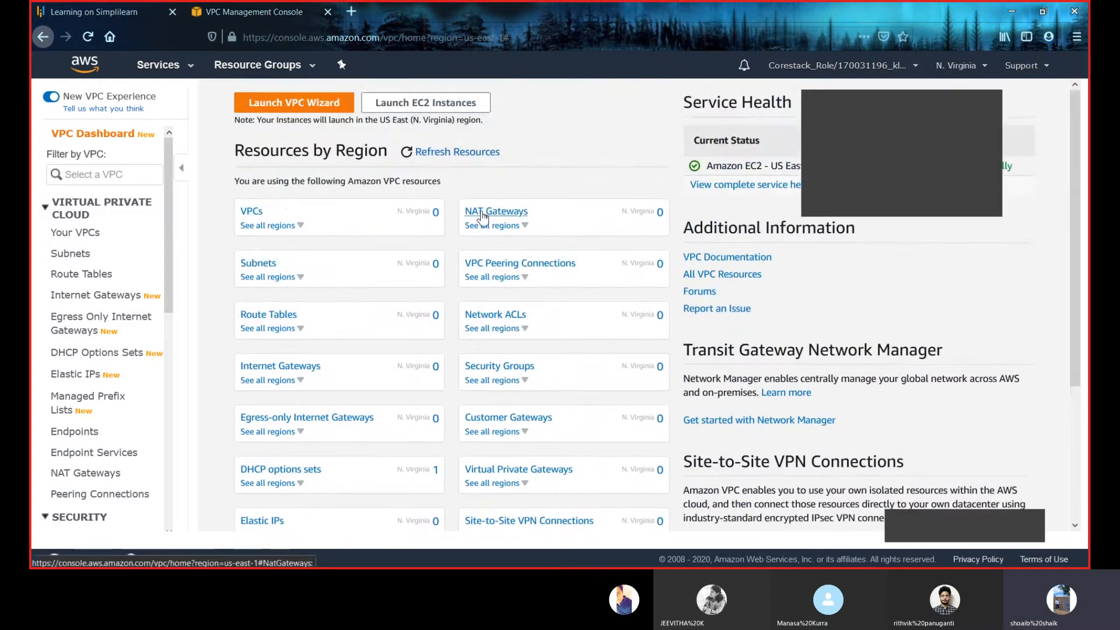
scroll(478, 221, down, 5)
scroll(481, 217, up, 5)
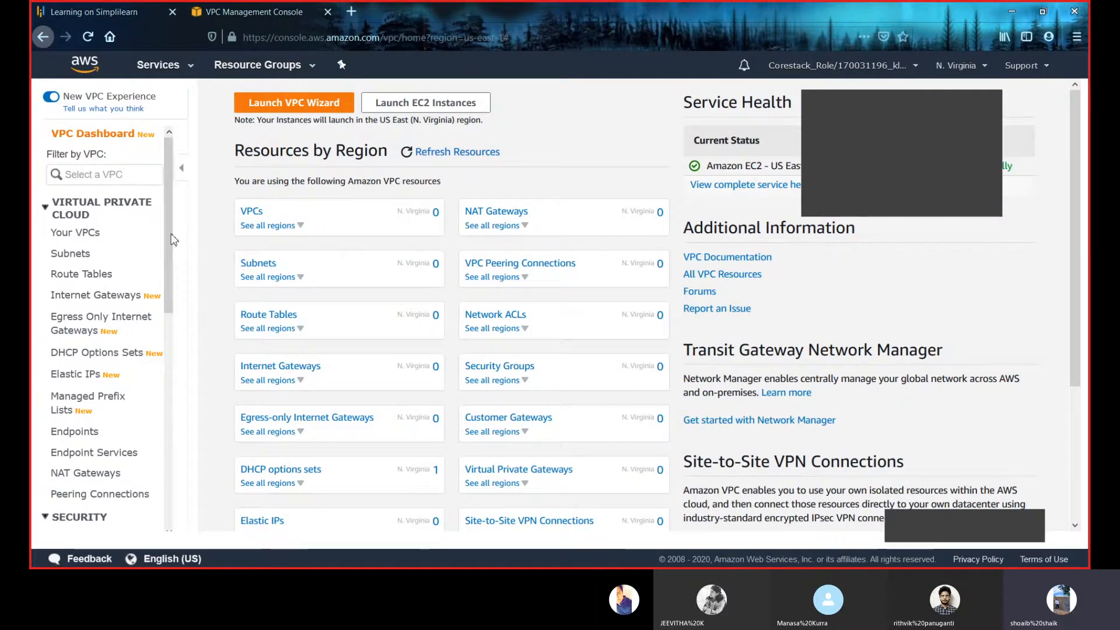
scroll(169, 231, down, 2)
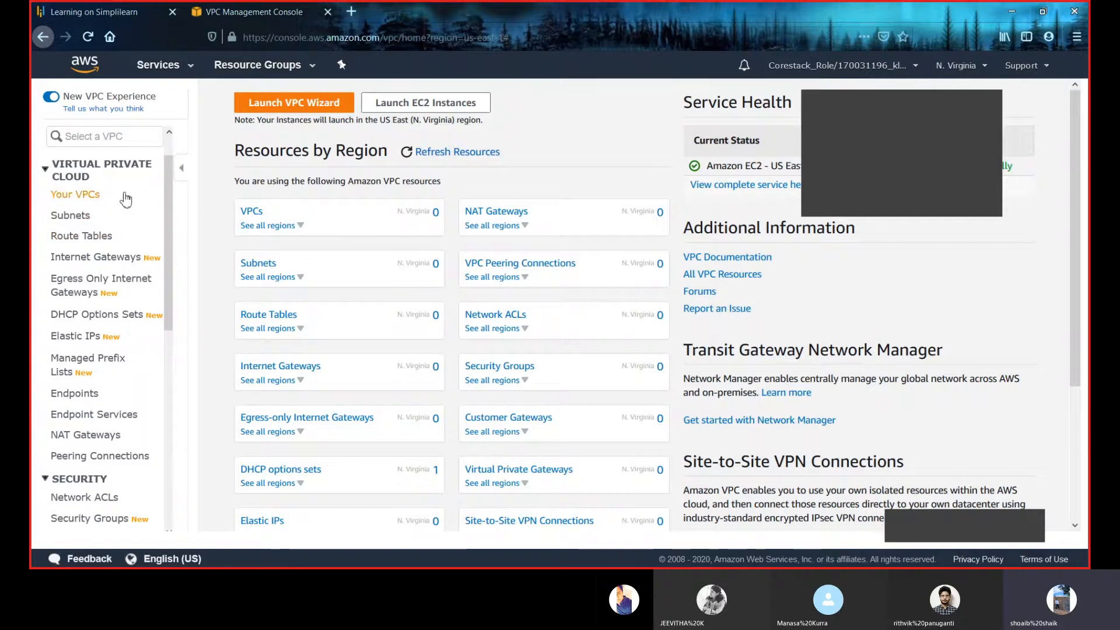
click(89, 197)
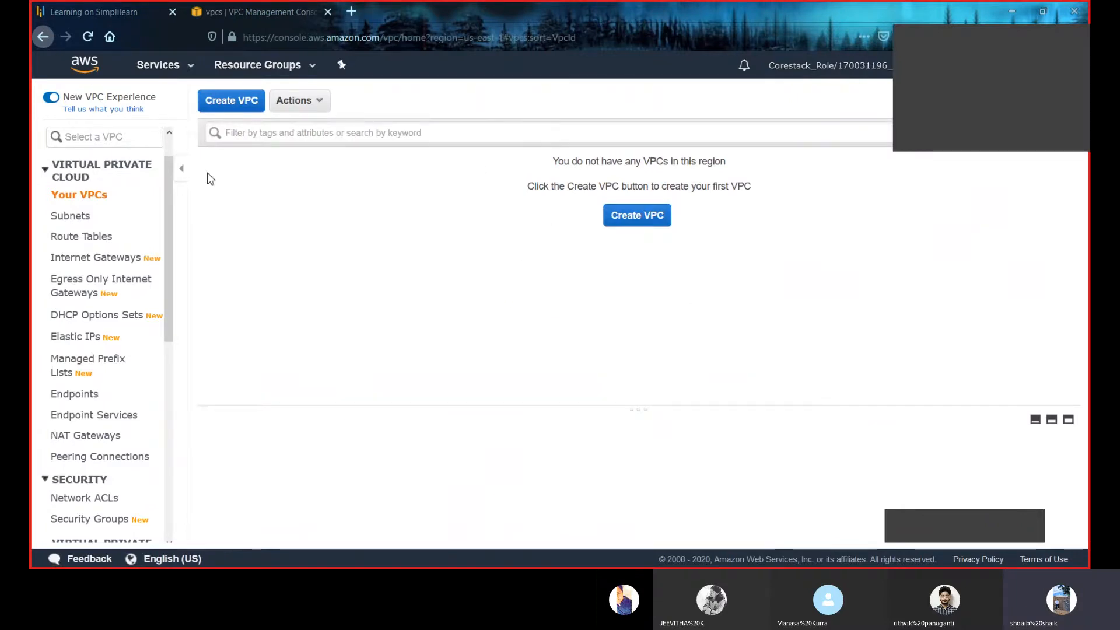
click(233, 105)
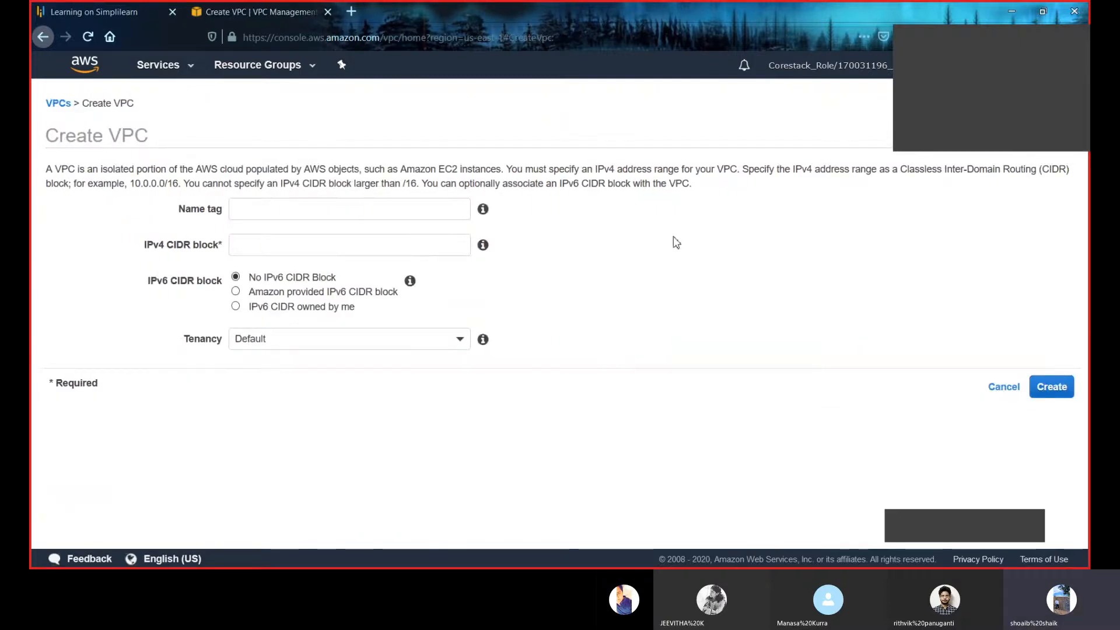
- Name the VPC baim, enter 10.0.0.0/15 as its IPv4 CIDR block, and try to create it
click(376, 210)
text(ba)
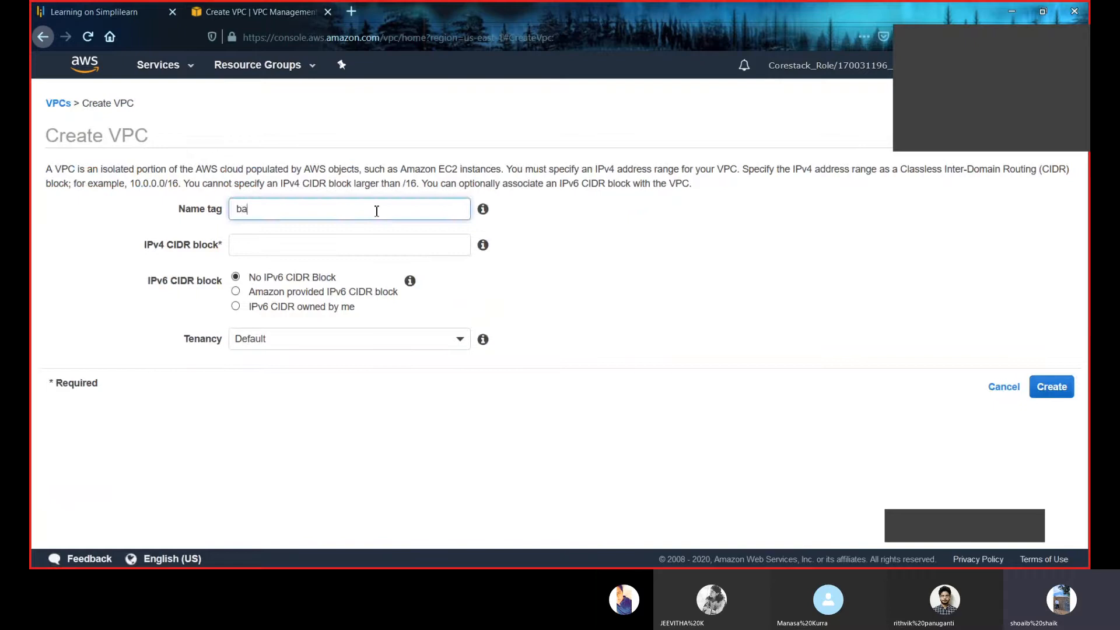
text(im)
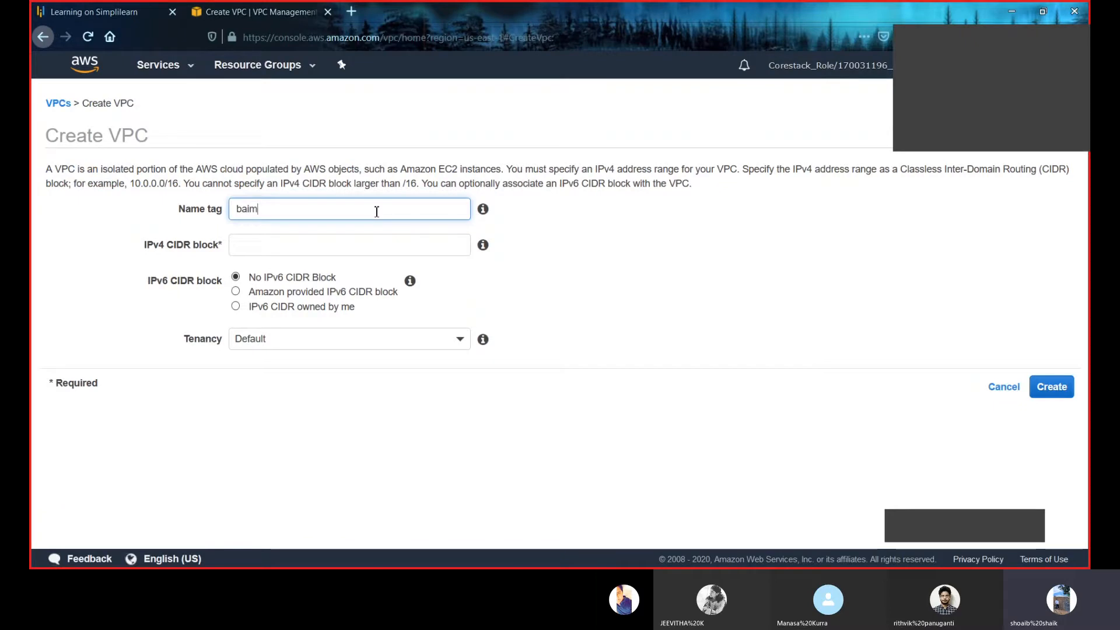
click(334, 248)
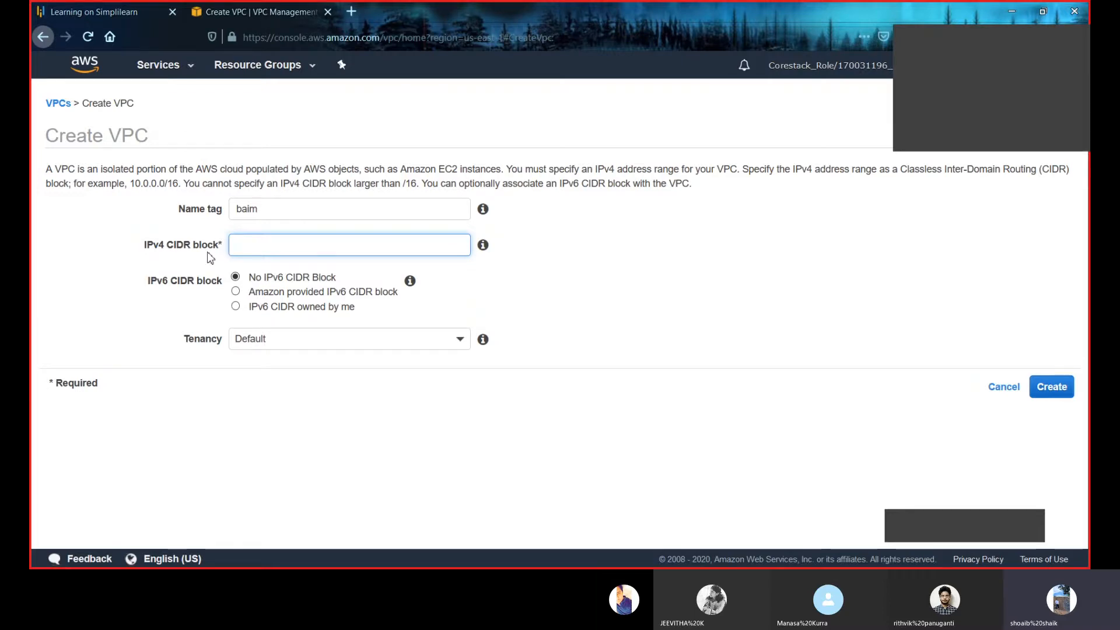
text(10.0.0.0/15)
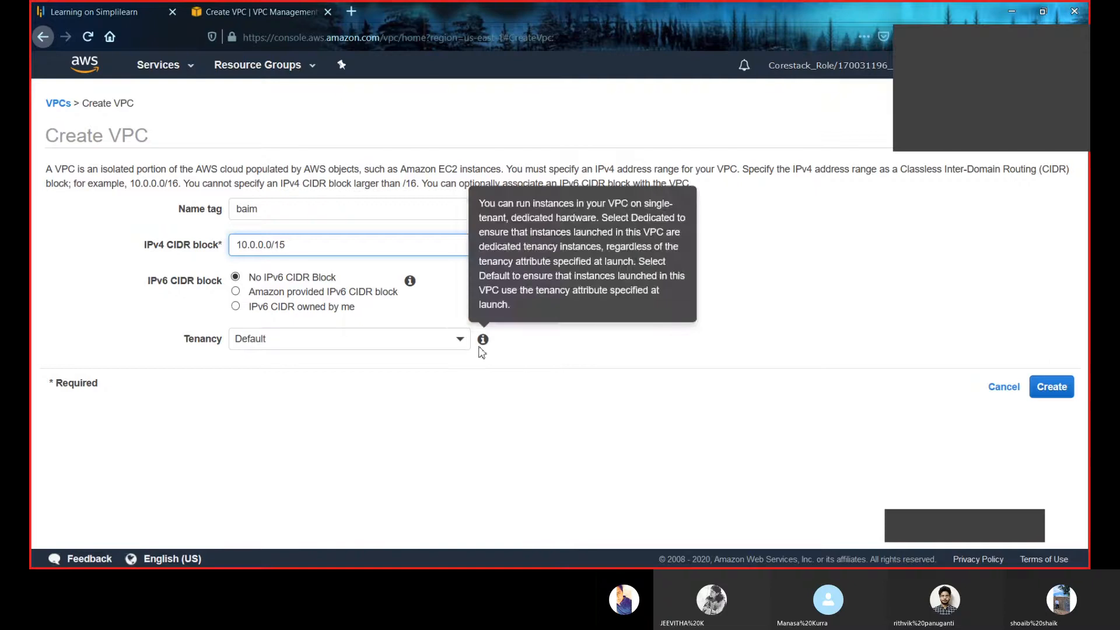
click(1060, 392)
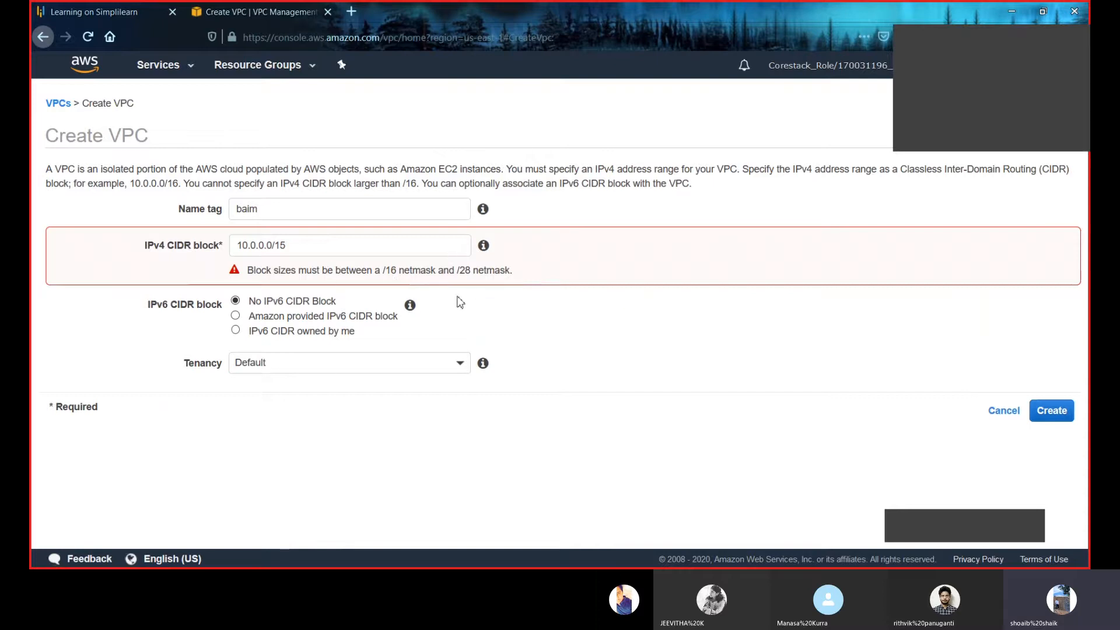
- Set the IPv4 CIDR block to 10.0.0.0/16, keep No IPv6 CIDR Block and Default tenancy, and create the VPC
click(360, 251)
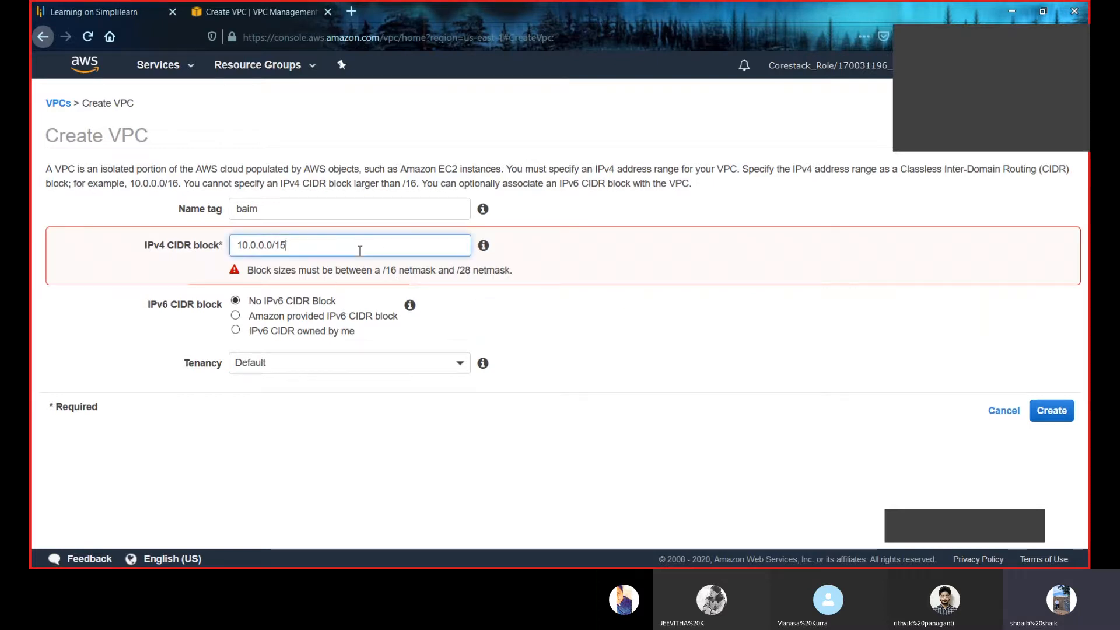
key(BackSpace)
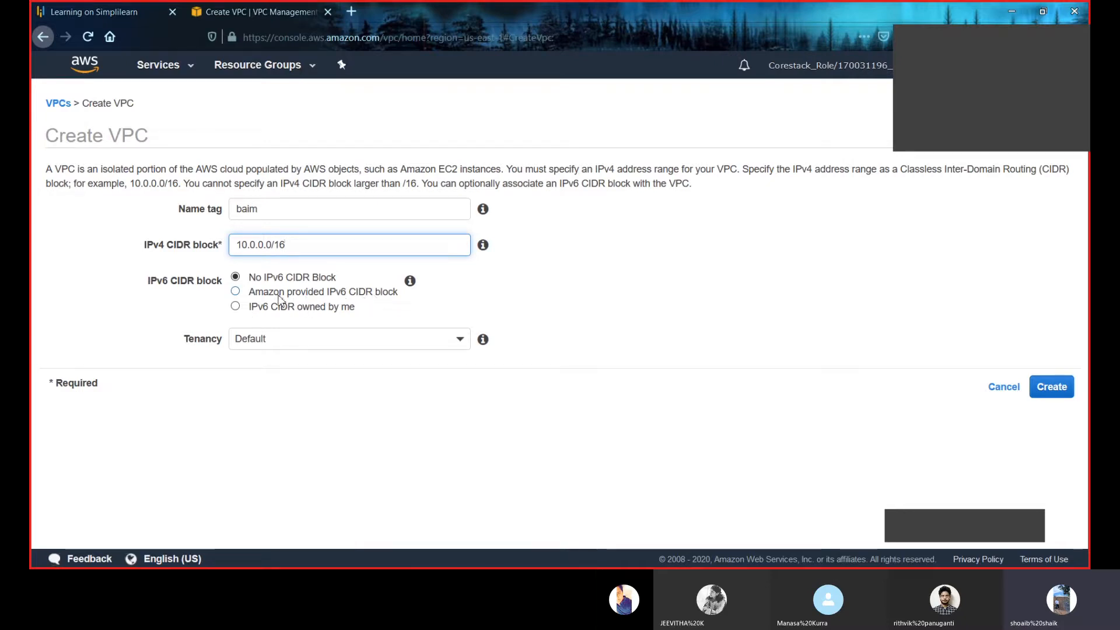
click(236, 292)
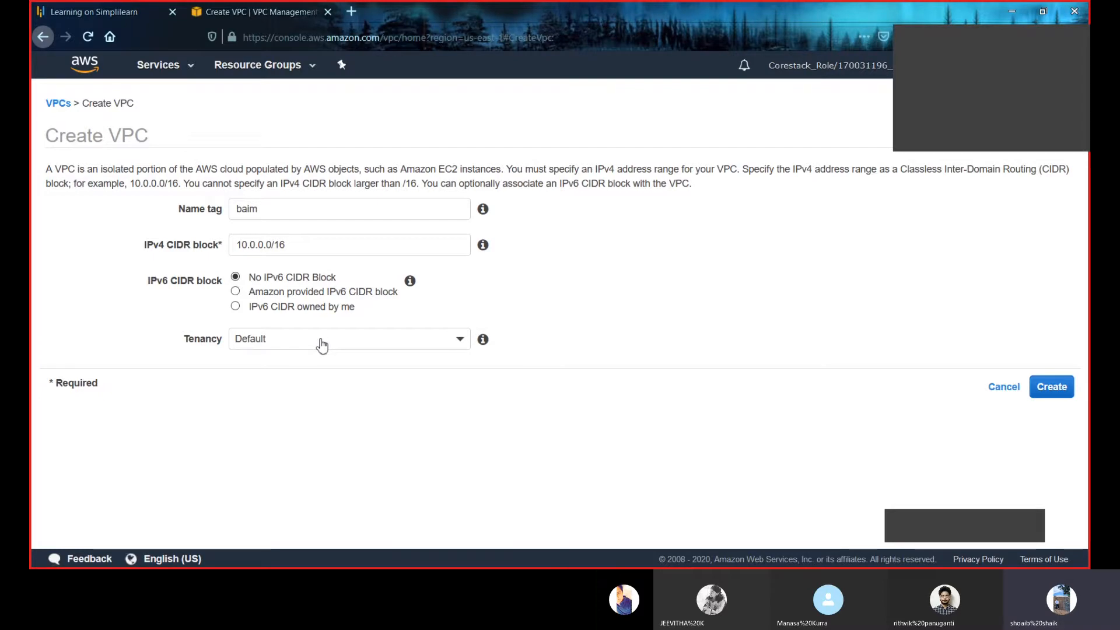
click(322, 345)
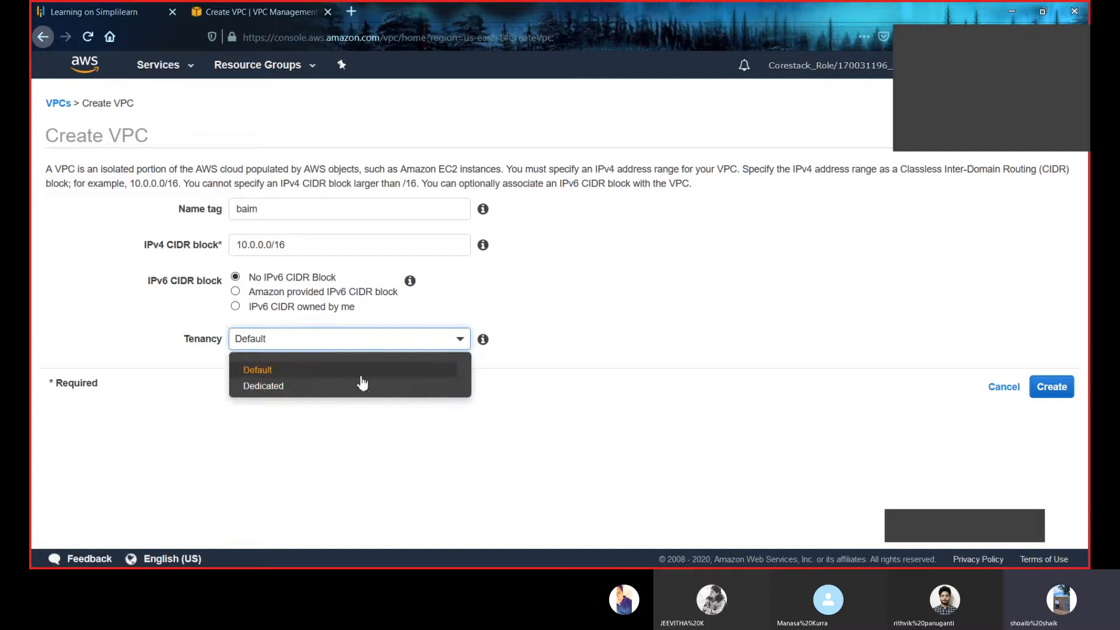
click(322, 380)
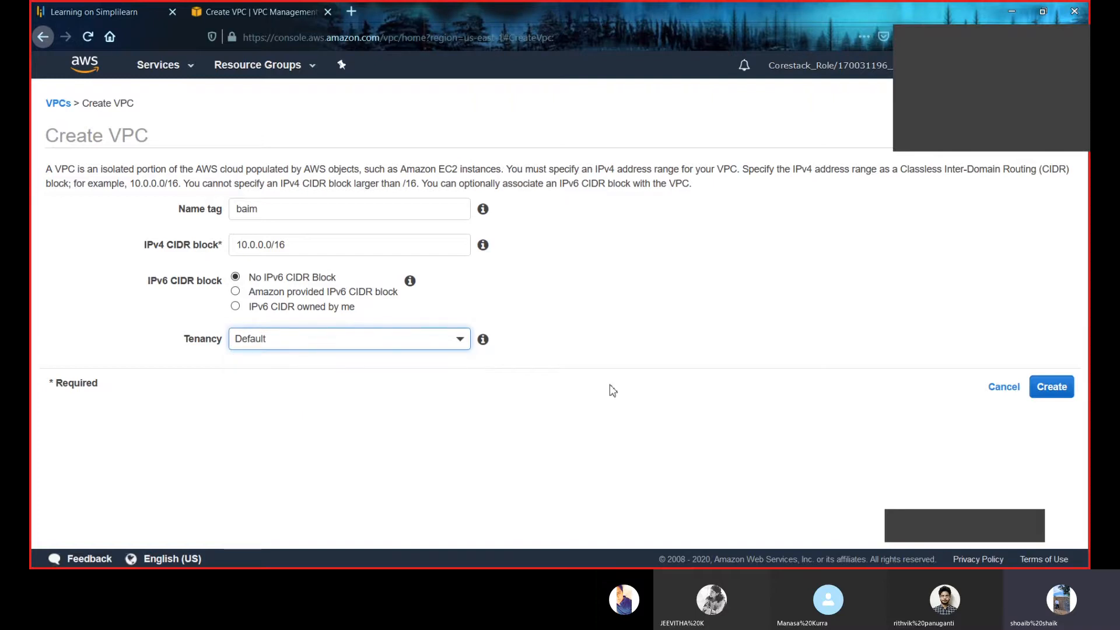
click(1070, 393)
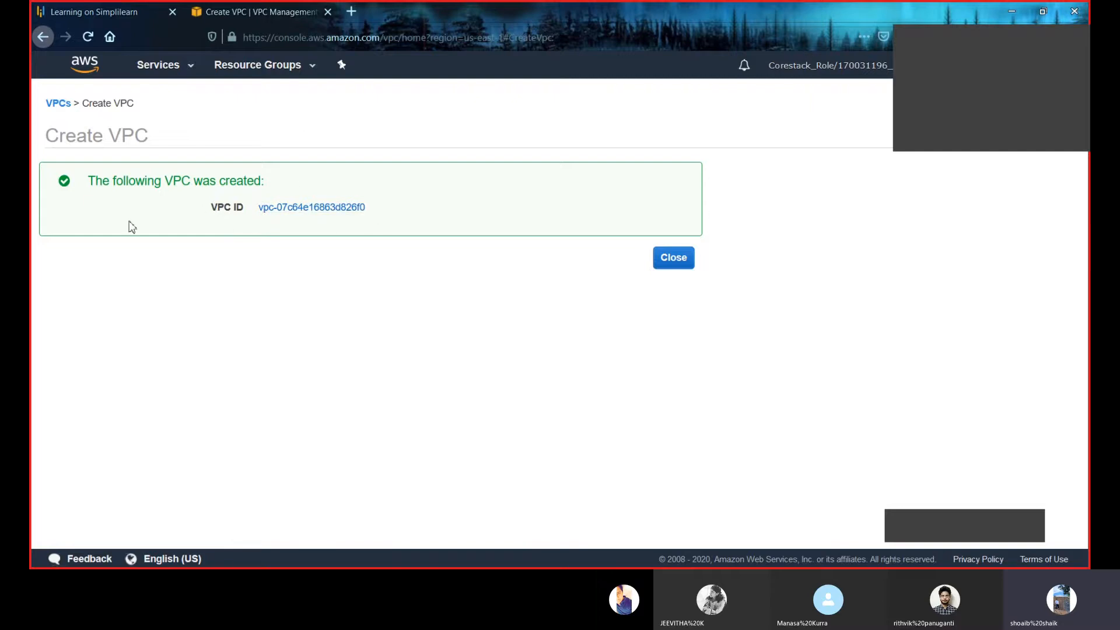
- Return to the reloaded VPC list and examine the description details of the baim VPC
click(68, 104)
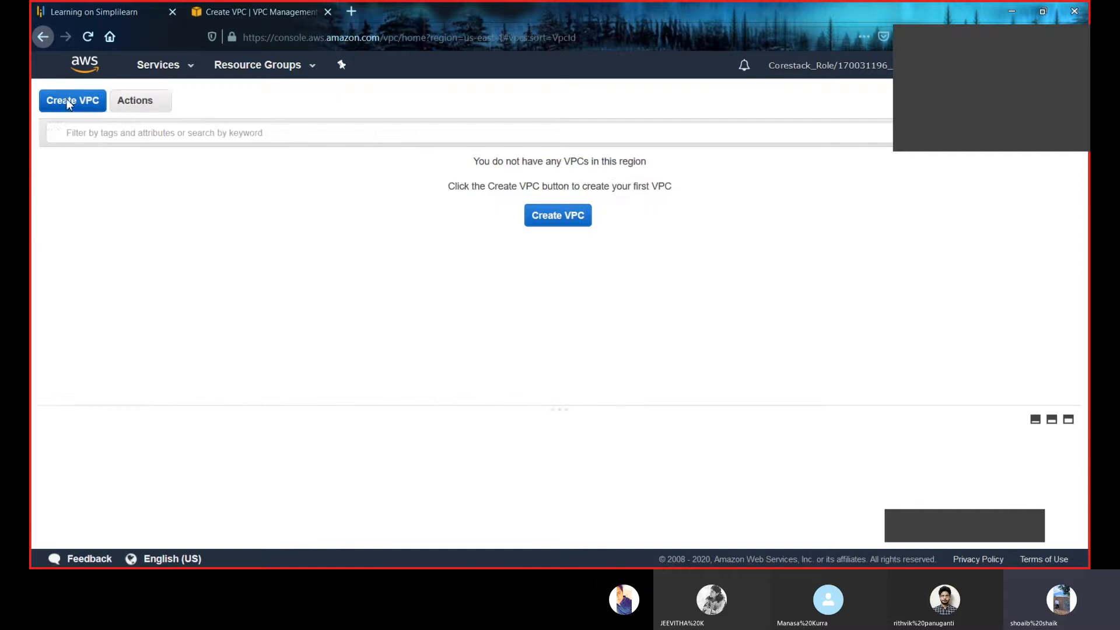
click(88, 37)
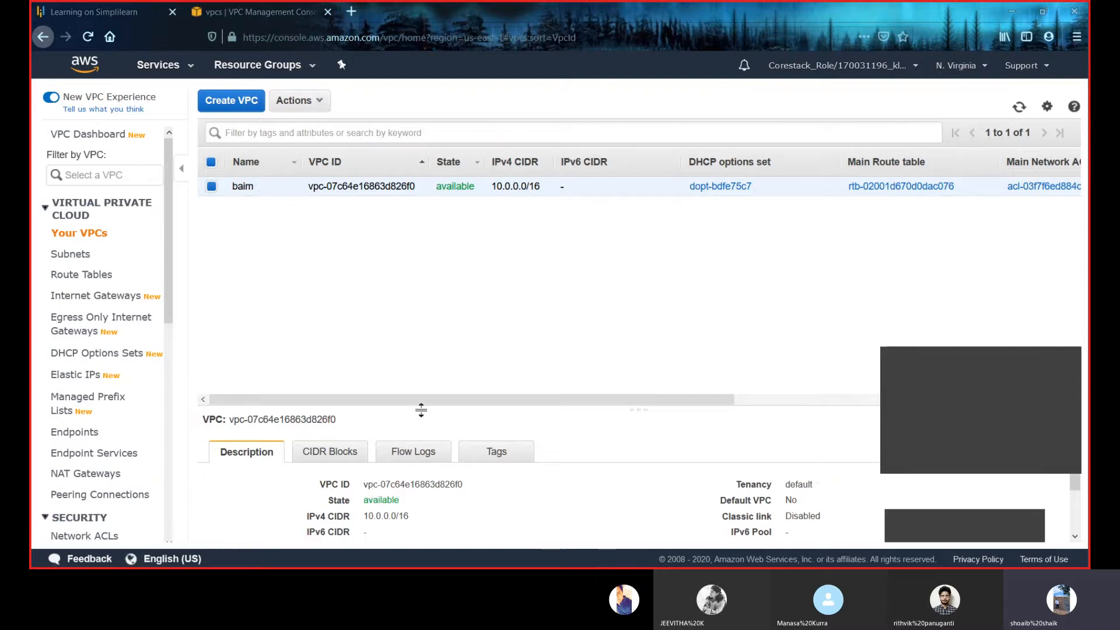
key(ctrl+a)
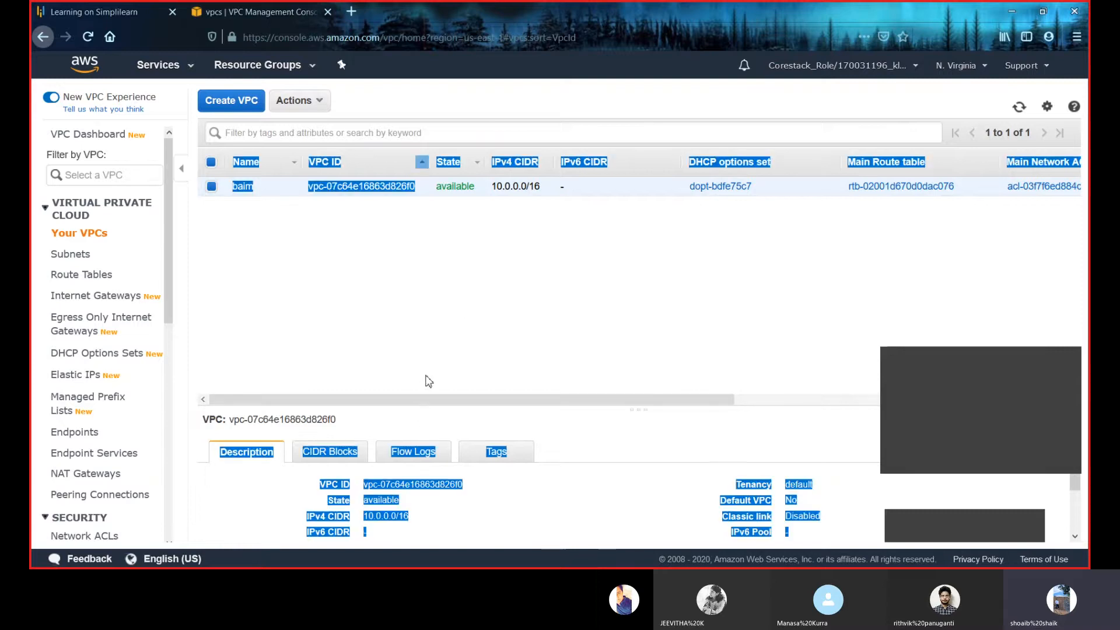
click(448, 424)
scroll(639, 508, down, 2)
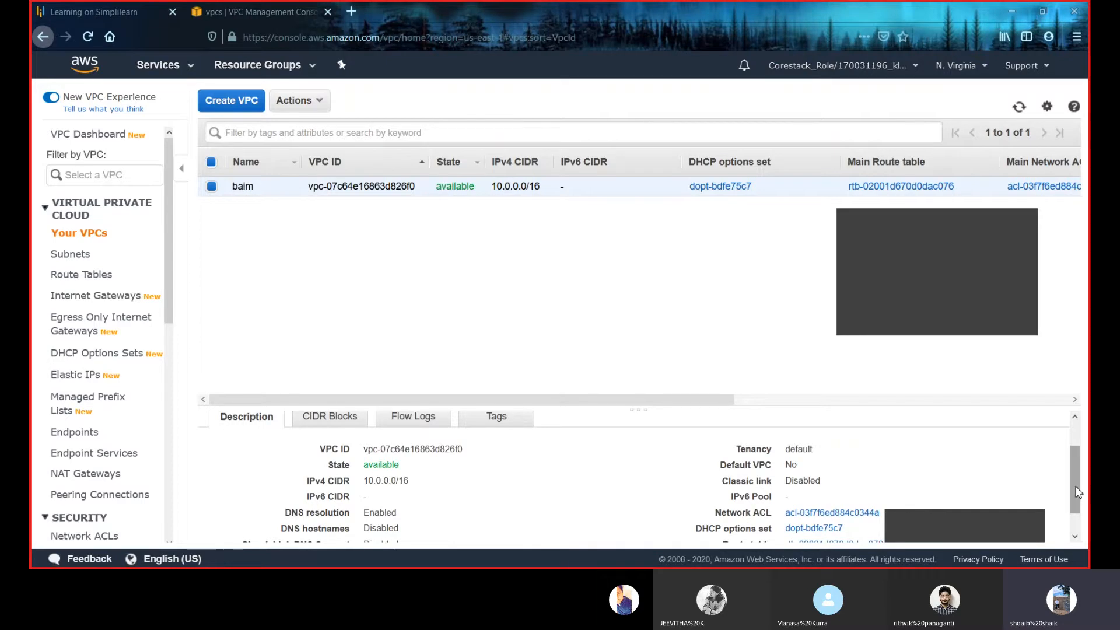
scroll(1076, 490, down, 1)
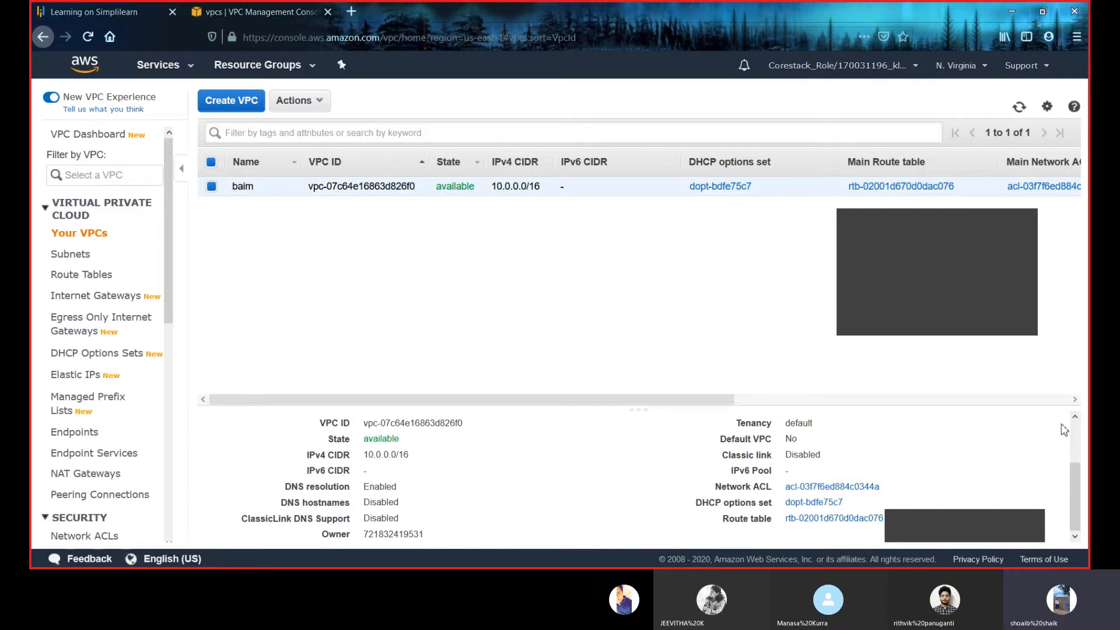
scroll(1079, 490, up, 3)
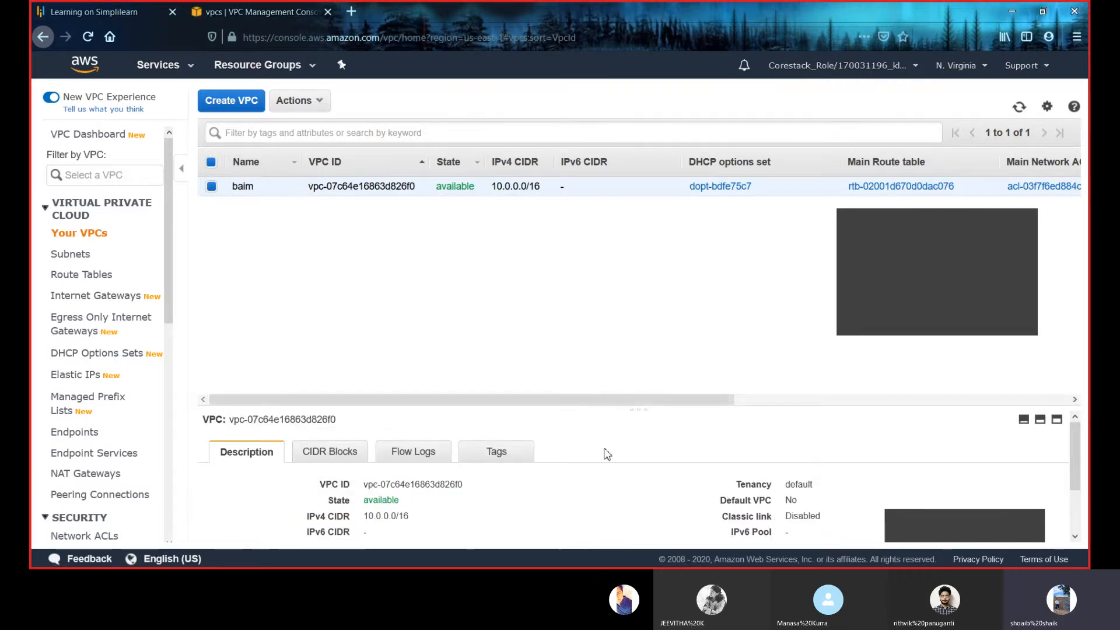
- Review the CIDR blocks, flow logs and tags of the baim VPC
click(356, 455)
scroll(362, 458, down, 3)
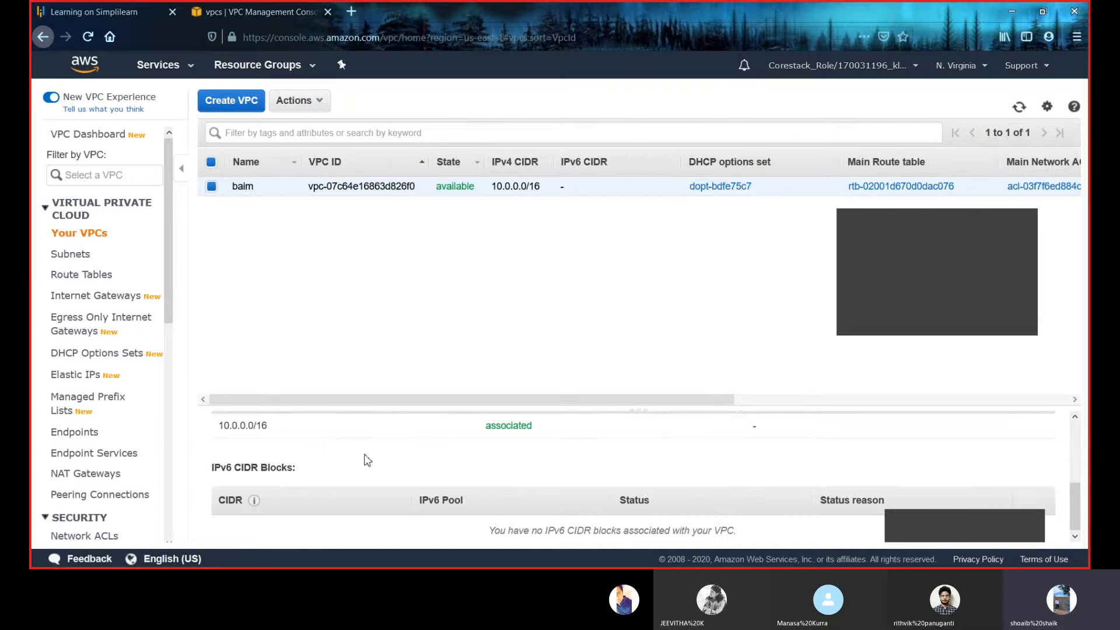
scroll(385, 460, up, 3)
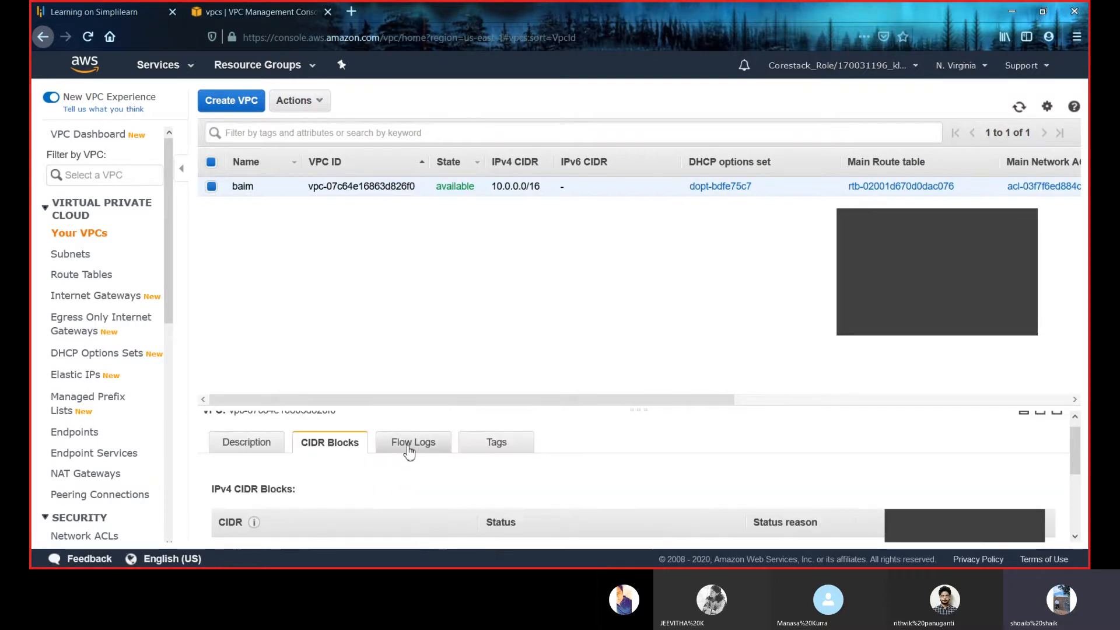
click(409, 449)
scroll(423, 490, down, 2)
scroll(420, 481, up, 2)
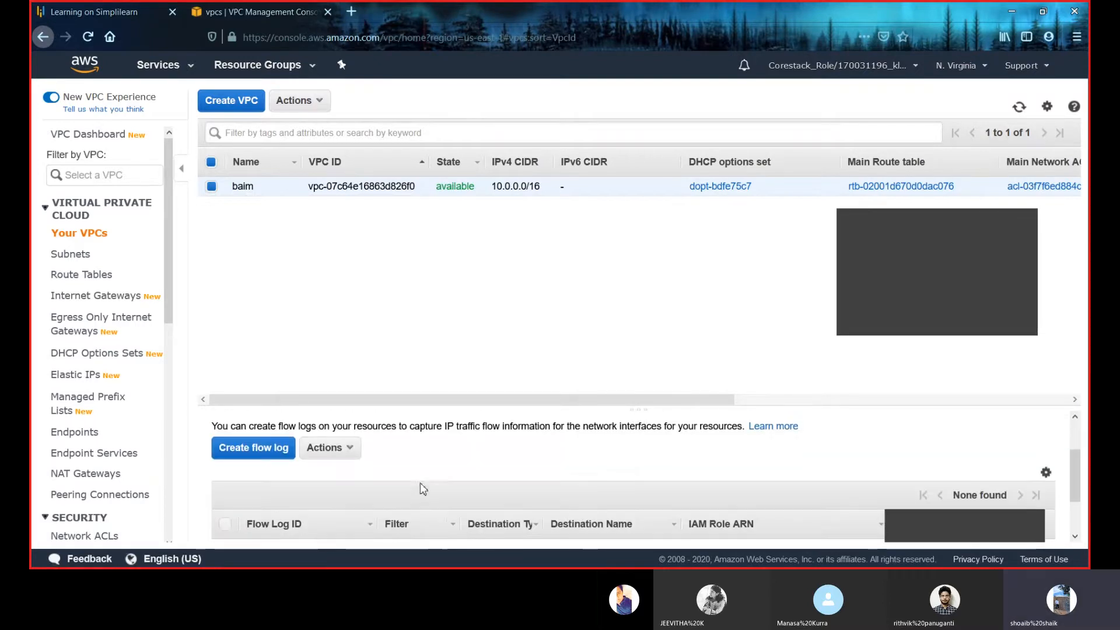
scroll(466, 437, up, 1)
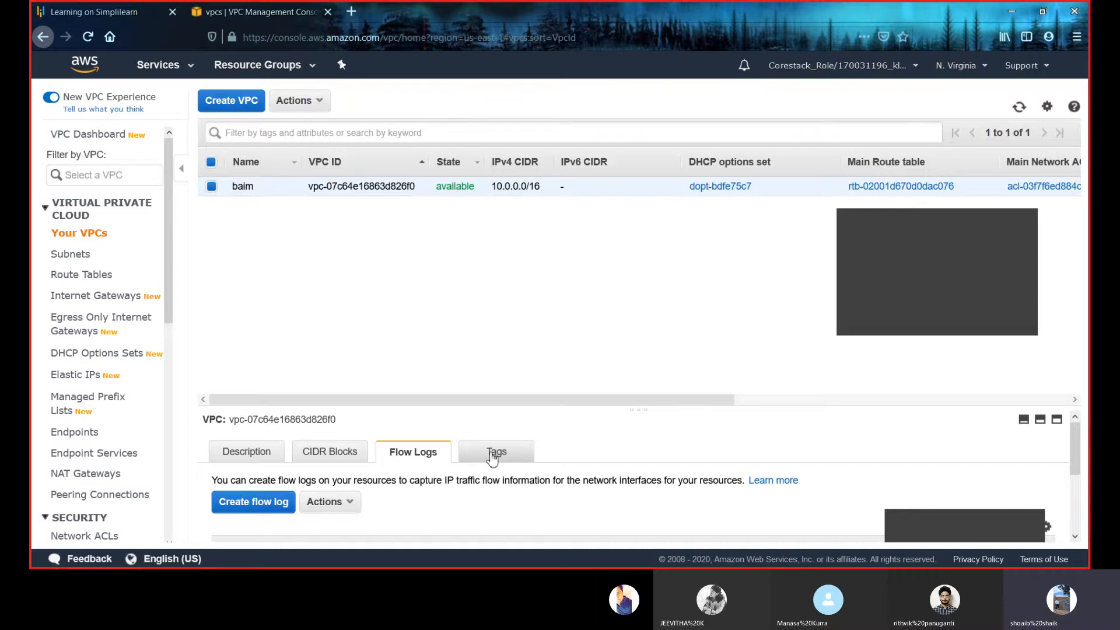
click(493, 452)
scroll(440, 475, down, 1)
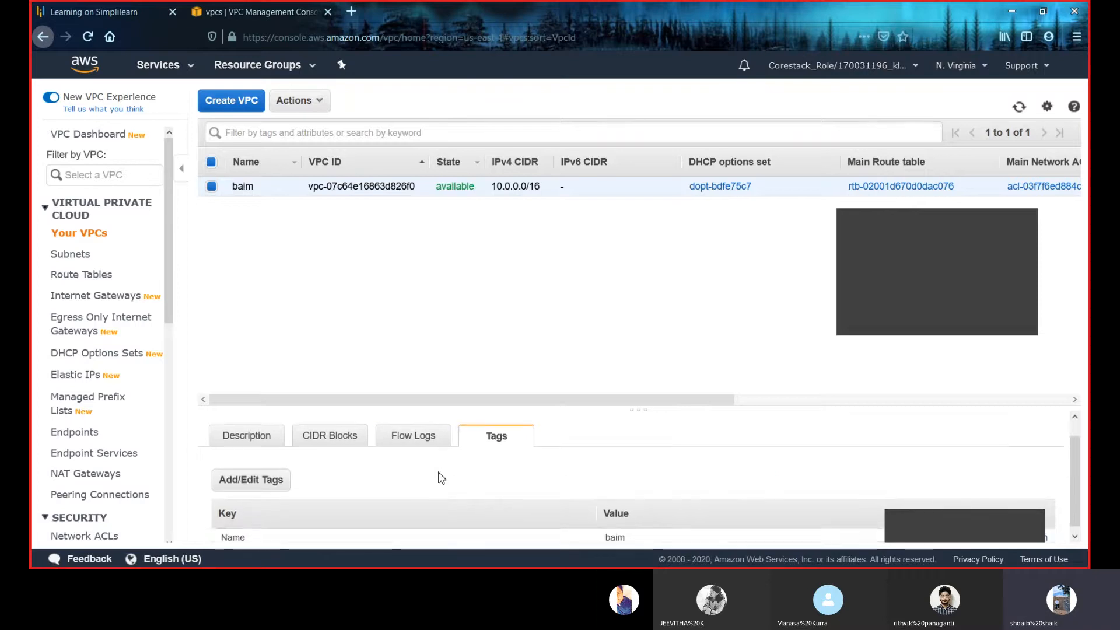
scroll(441, 478, down, 1)
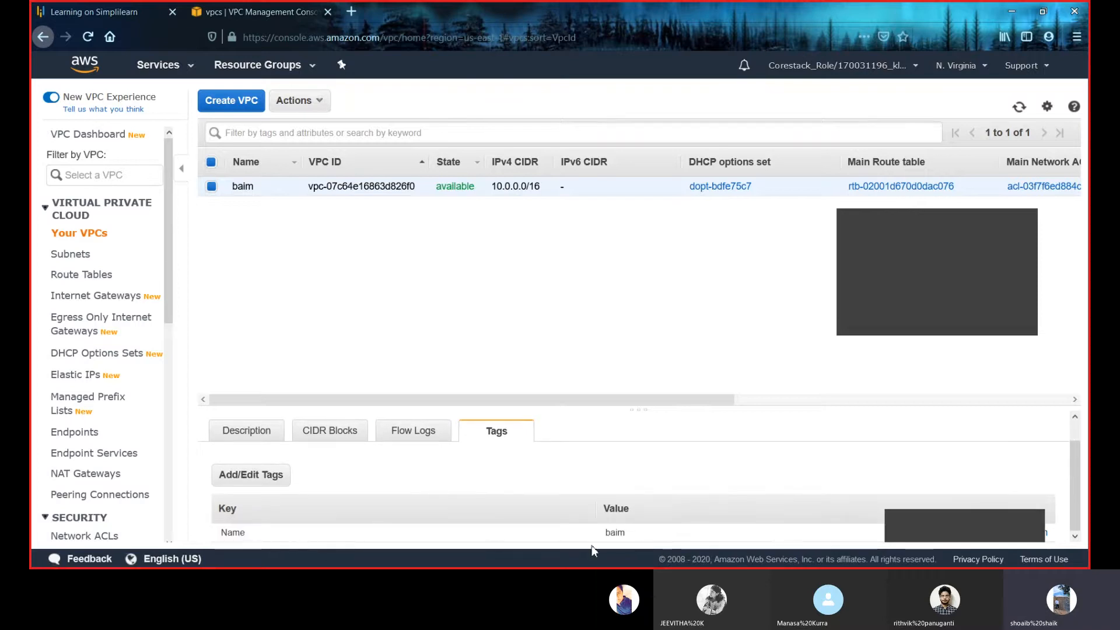
- Review the description details of the baim VPC and all of its columns in the VPC list
click(268, 438)
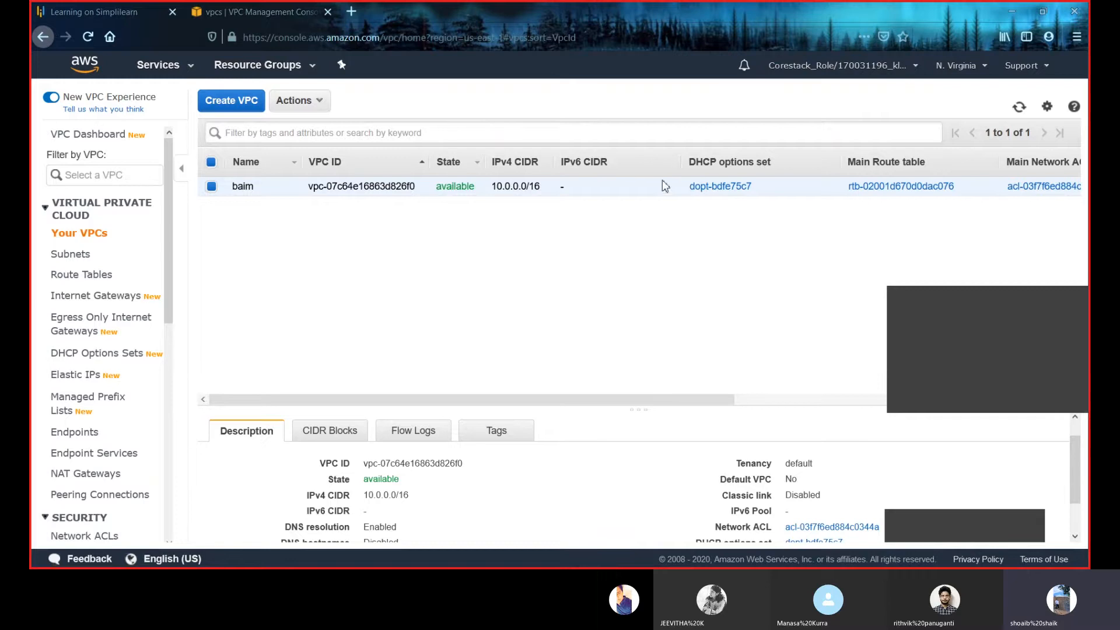
drag(686, 400, 920, 398)
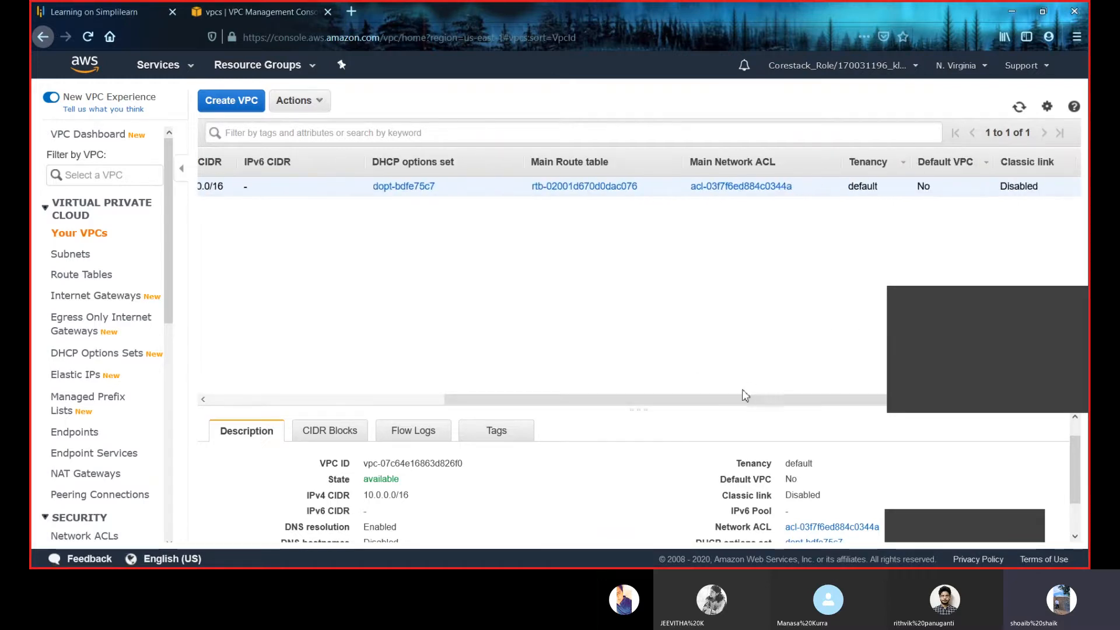
drag(744, 403, 850, 403)
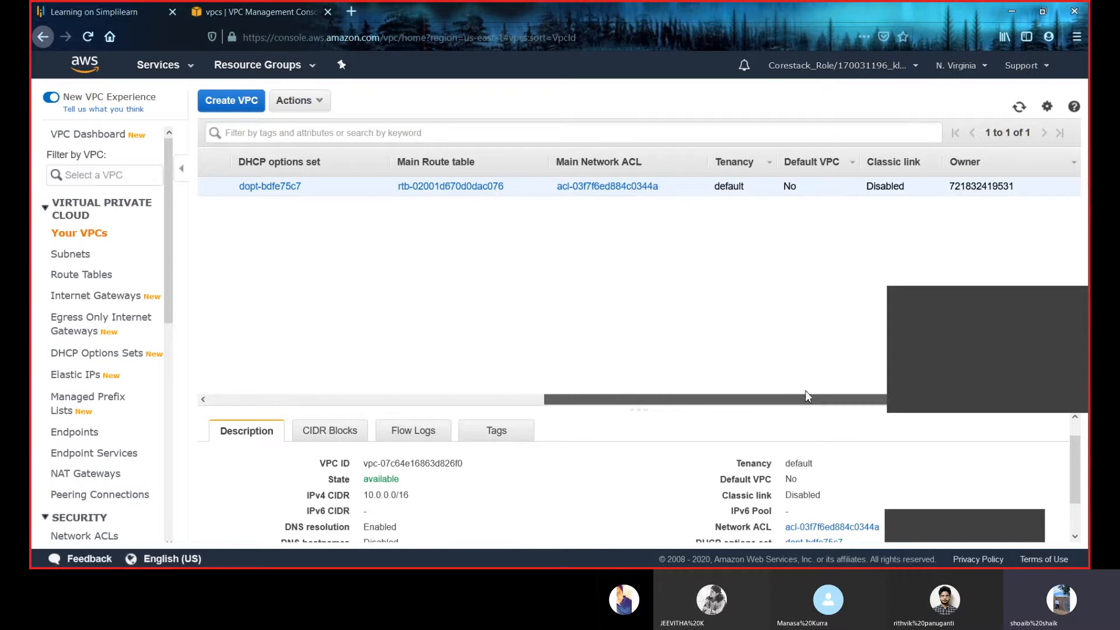
drag(805, 396, 275, 382)
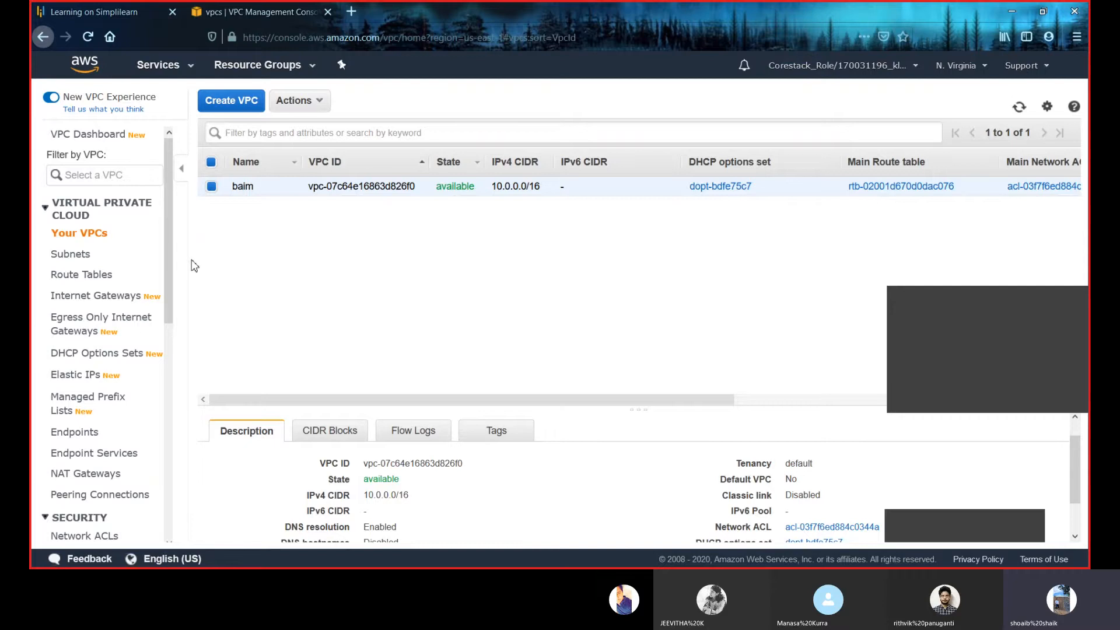
- Open the EC2 service and start launching a new instance
click(170, 68)
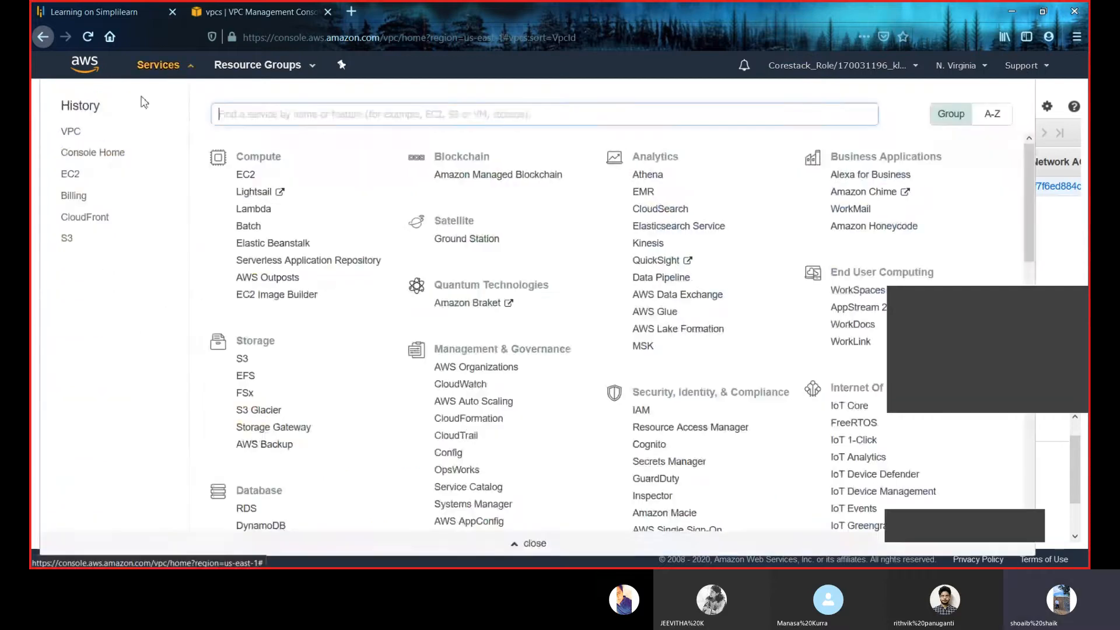
click(77, 177)
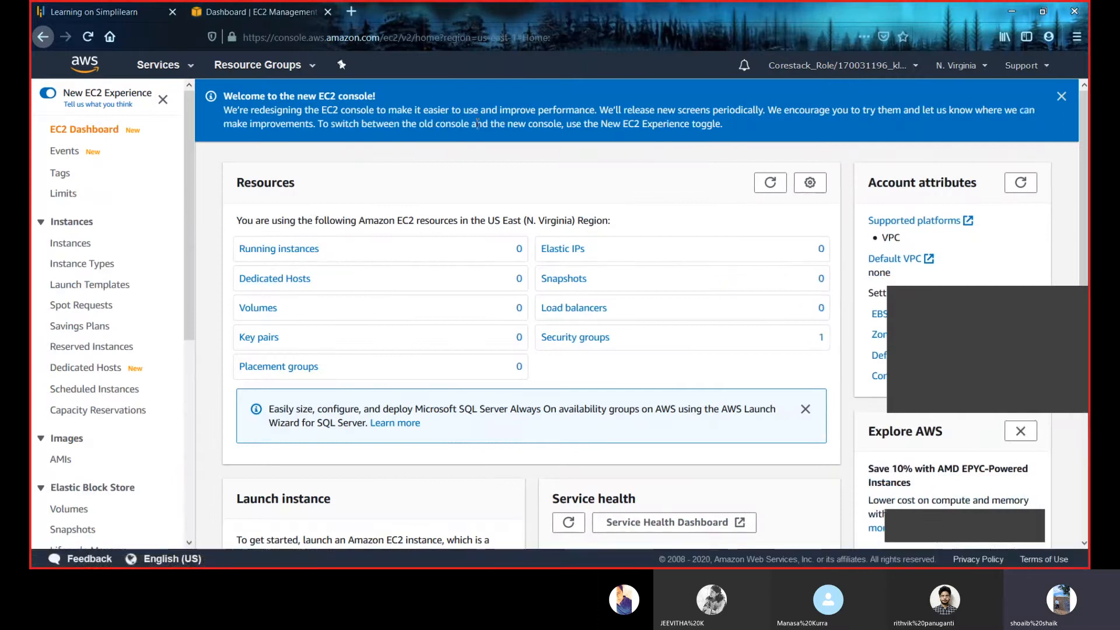
scroll(217, 223, down, 4)
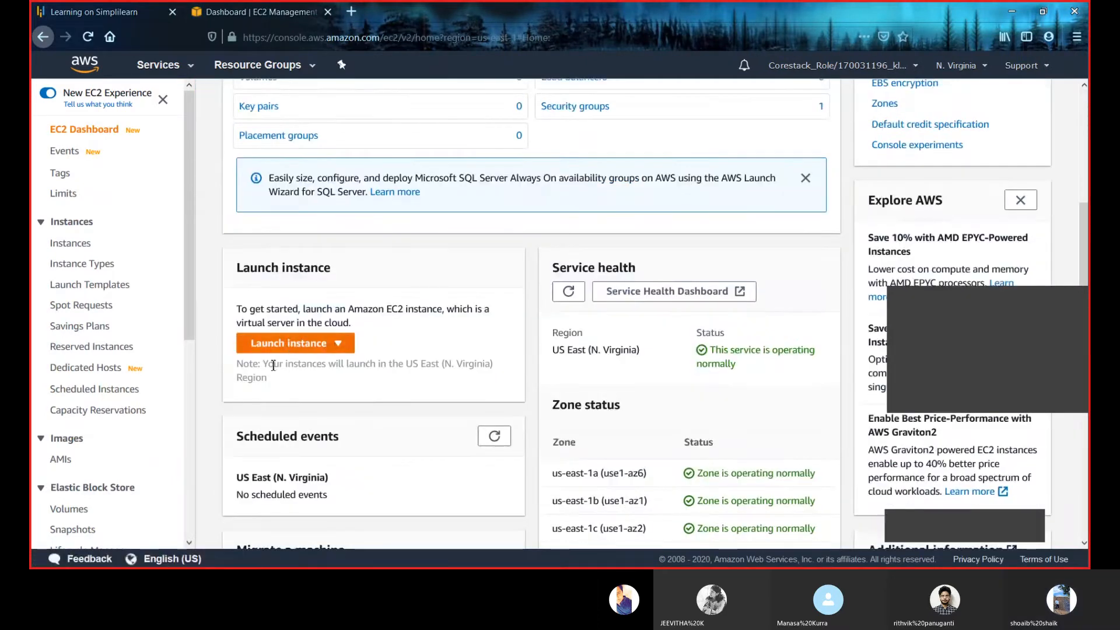
click(290, 349)
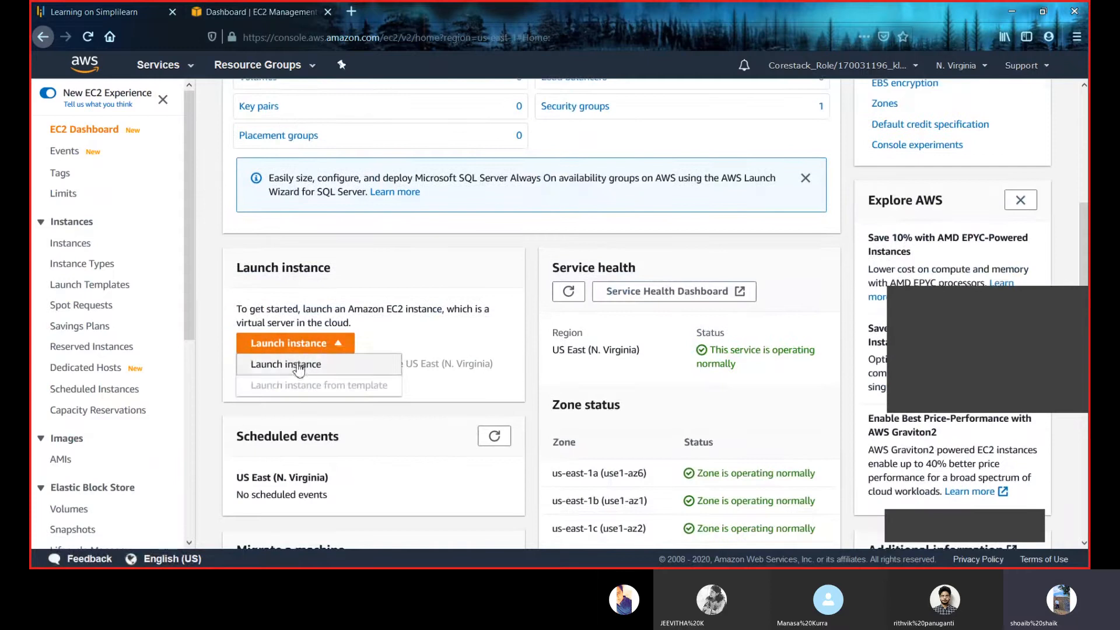
click(298, 365)
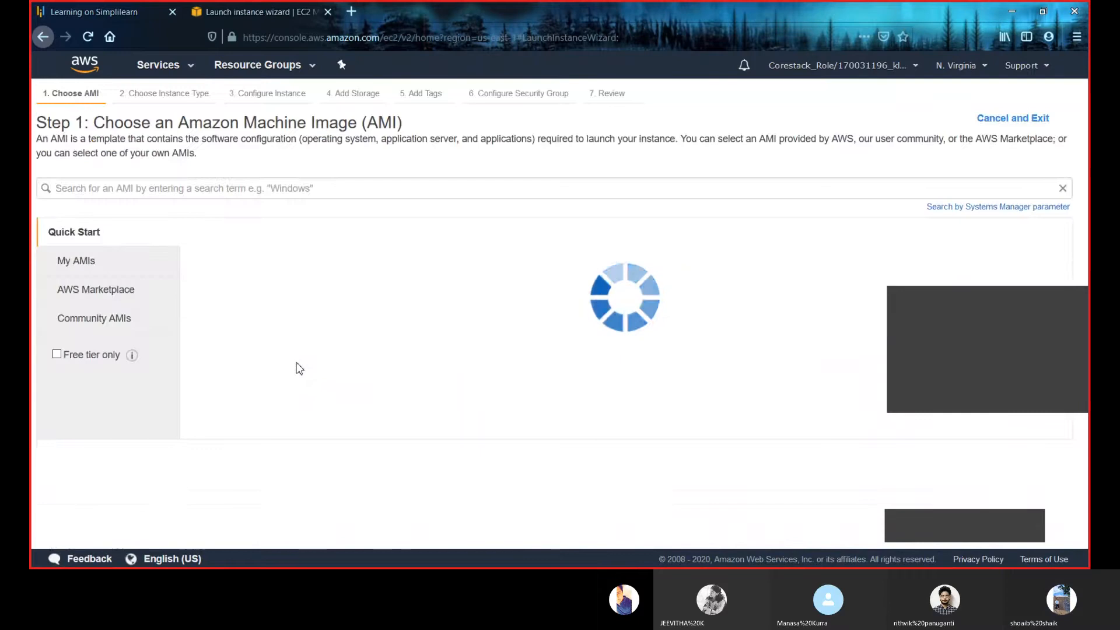
- Browse the available machine images and select Red Hat Enterprise Linux 8 (HVM), SSD Volume Type for the instance
scroll(298, 367, down, 5)
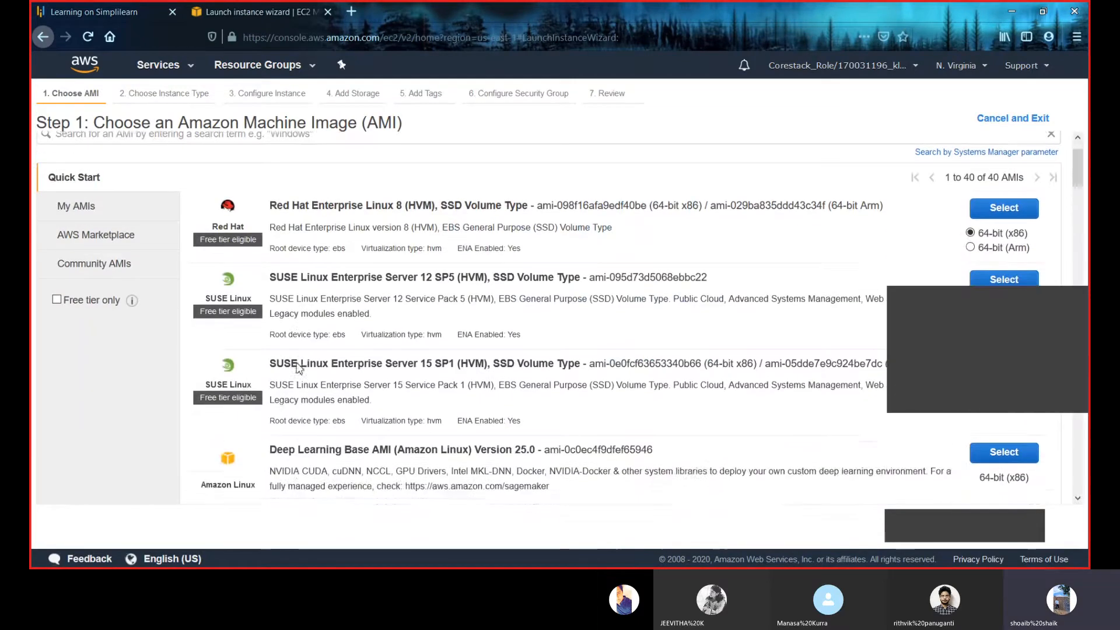
scroll(298, 368, down, 4)
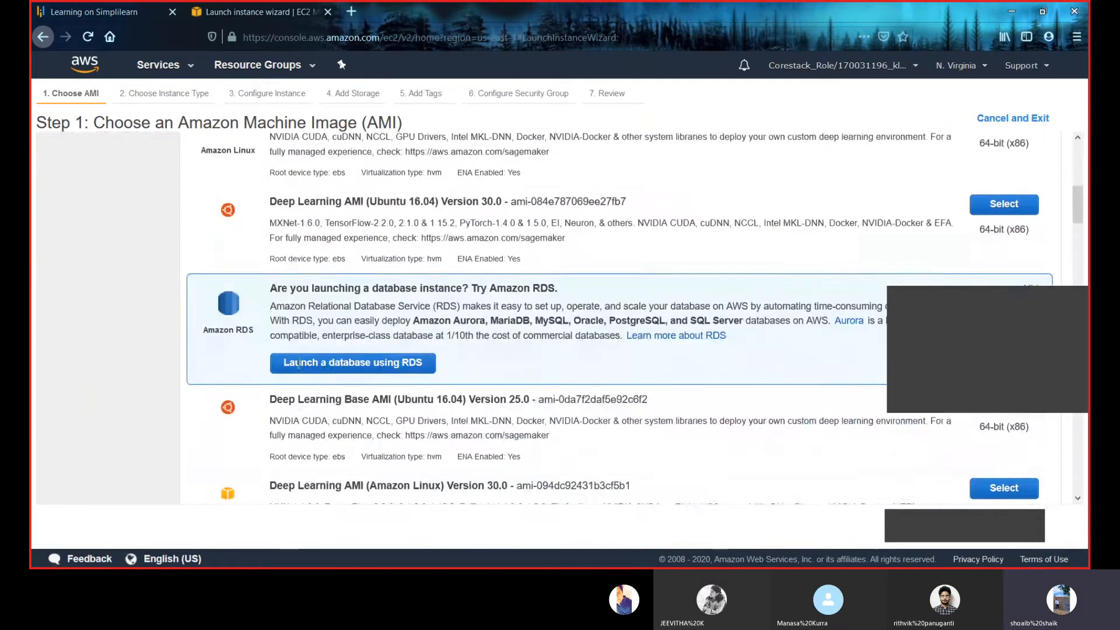
scroll(346, 355, up, 9)
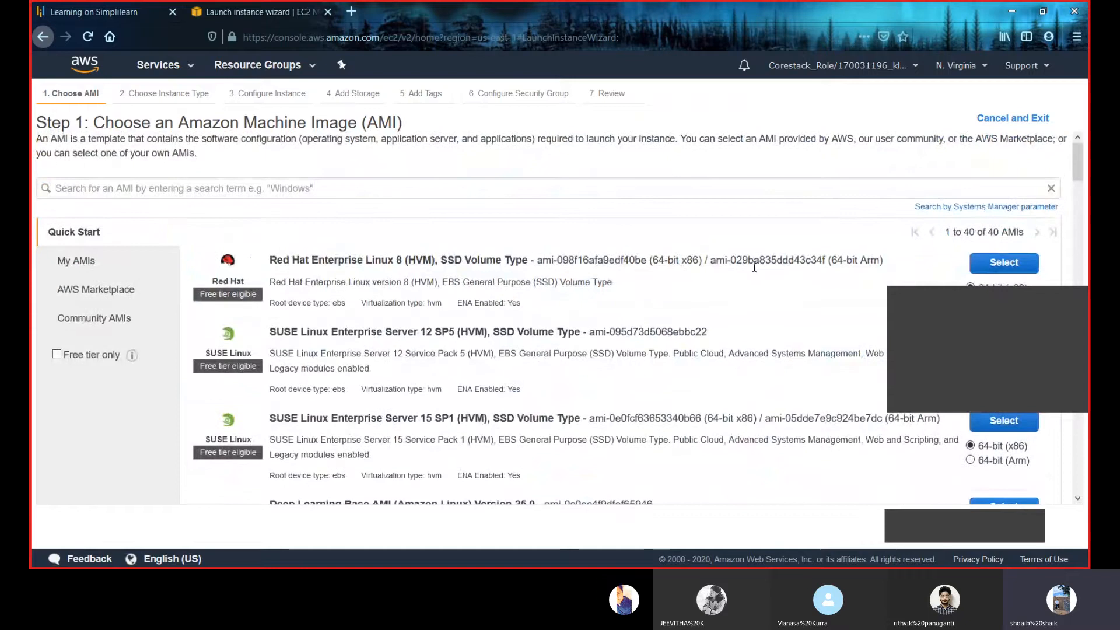
click(994, 262)
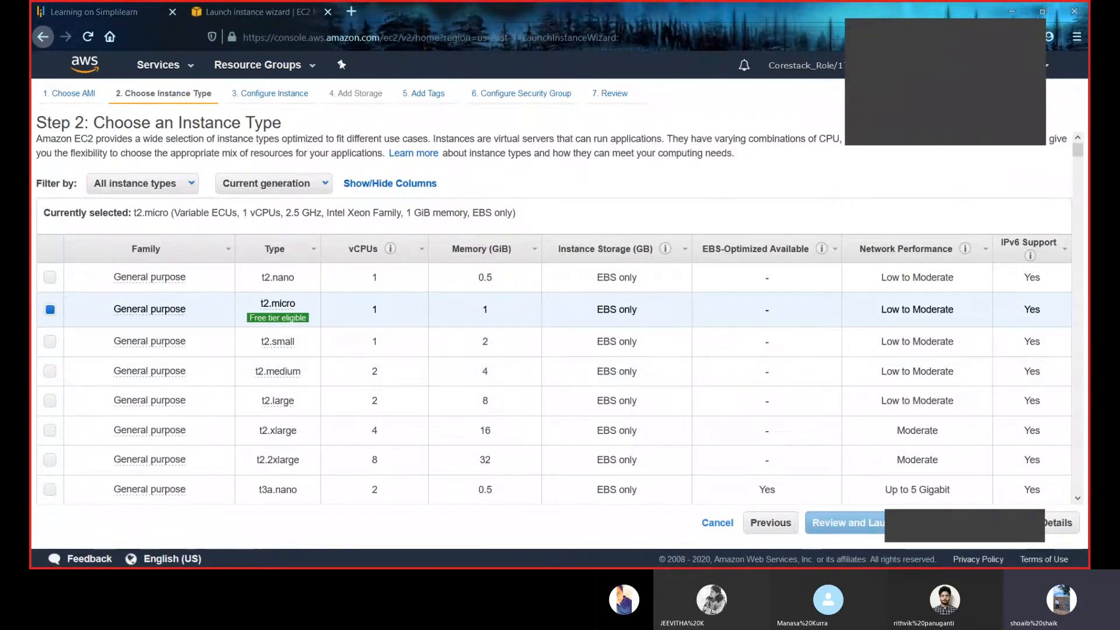
- Keep the t2.micro instance type, proceed to the instance details, and check that baim is offered as the network
click(951, 530)
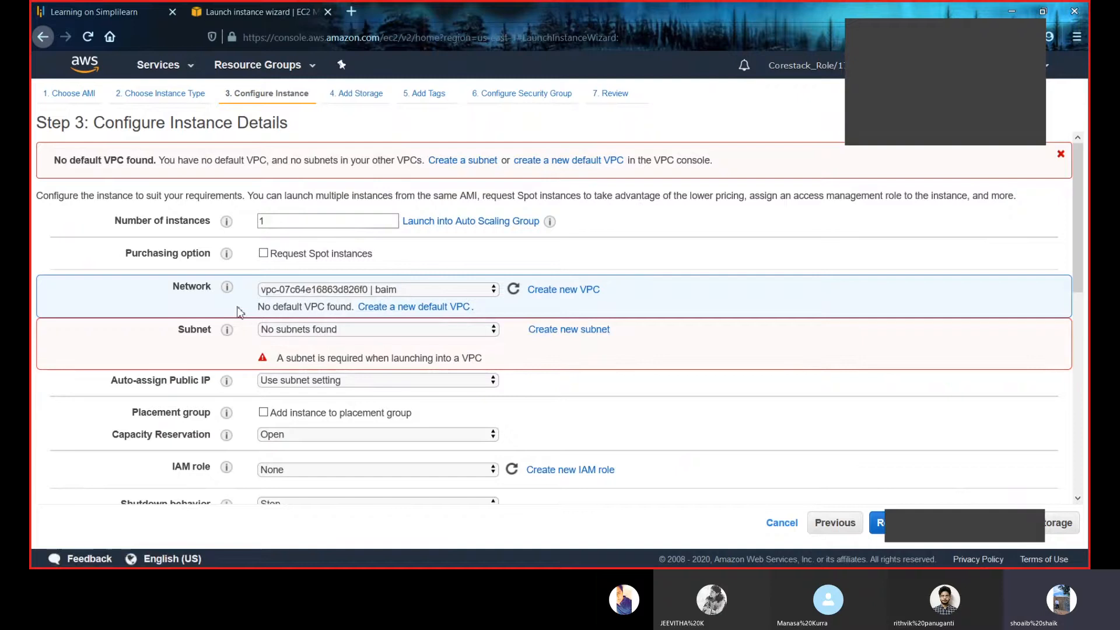
click(407, 289)
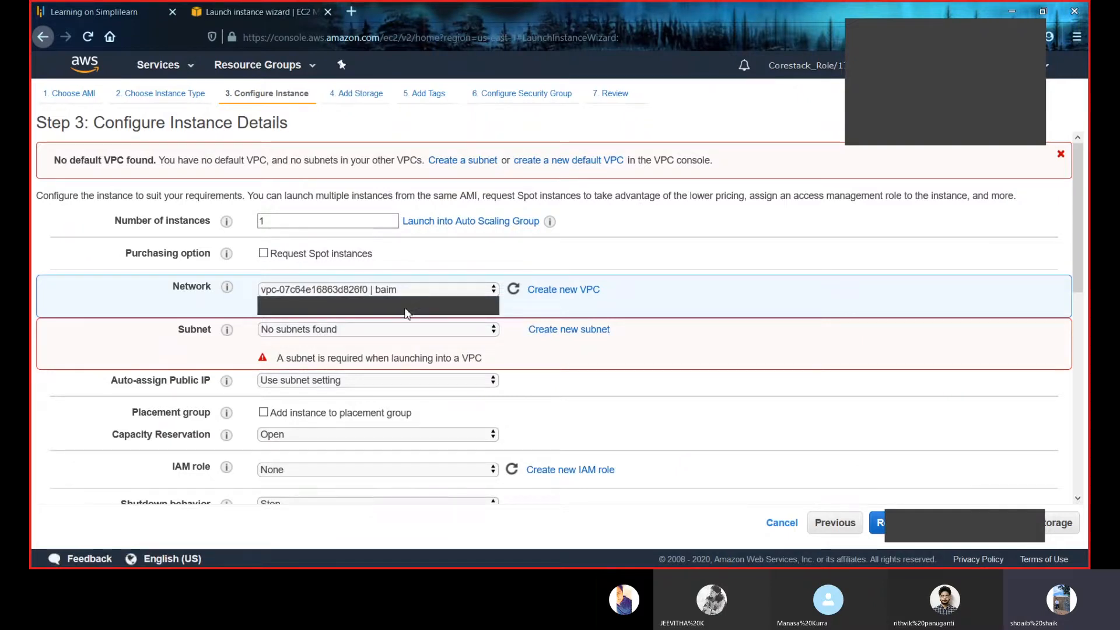
click(407, 310)
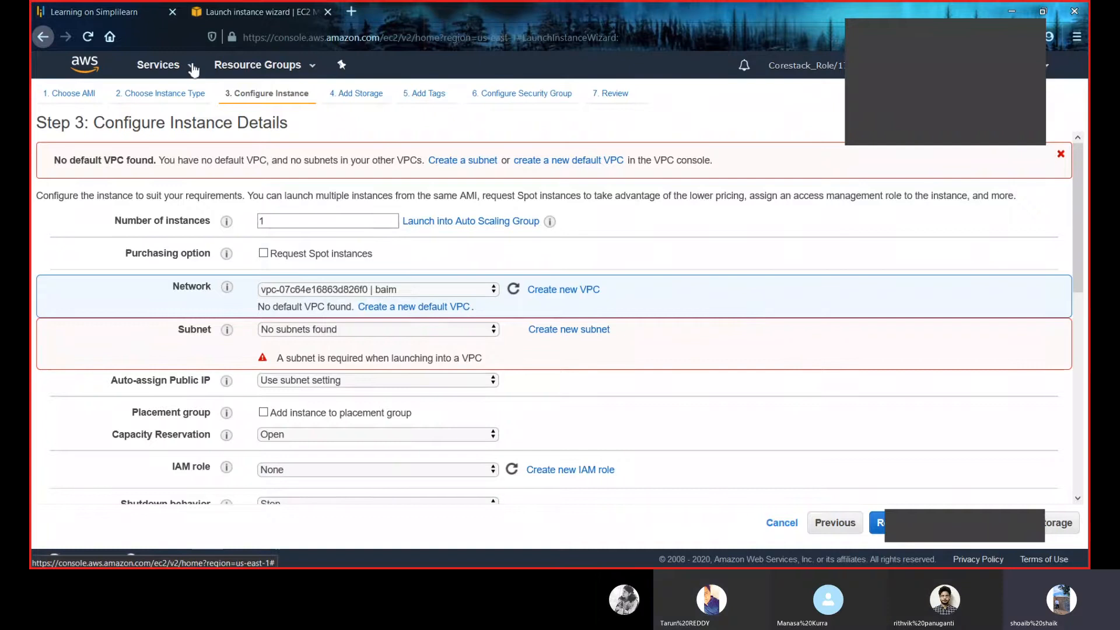
- Return to the VPC service and start the VPC wizard with the VPC with a Single Public Subnet configuration
click(166, 64)
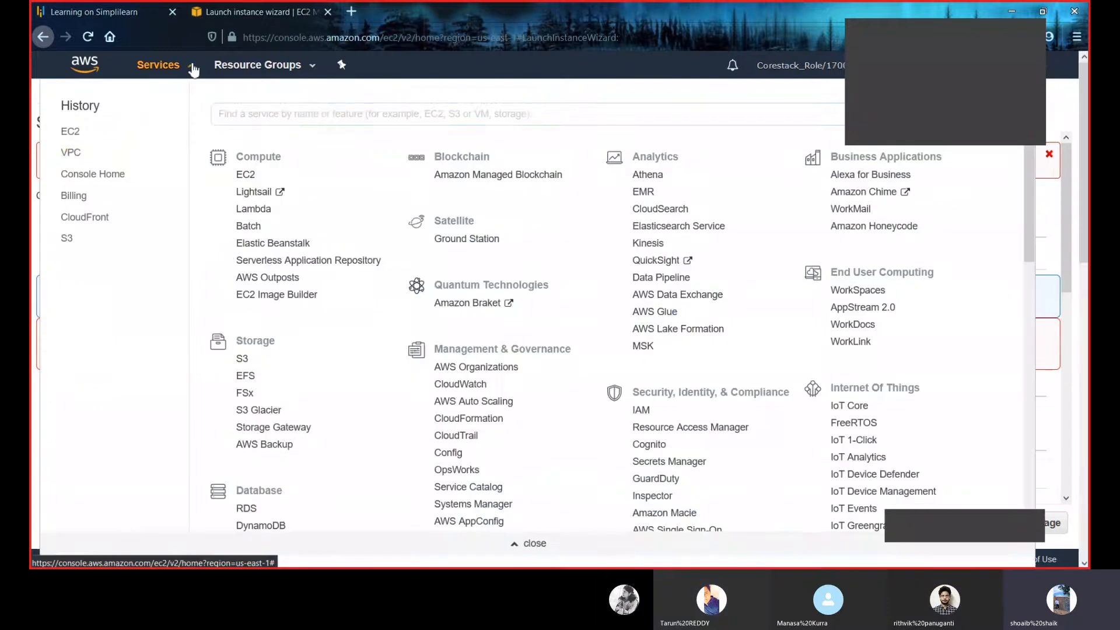
click(74, 154)
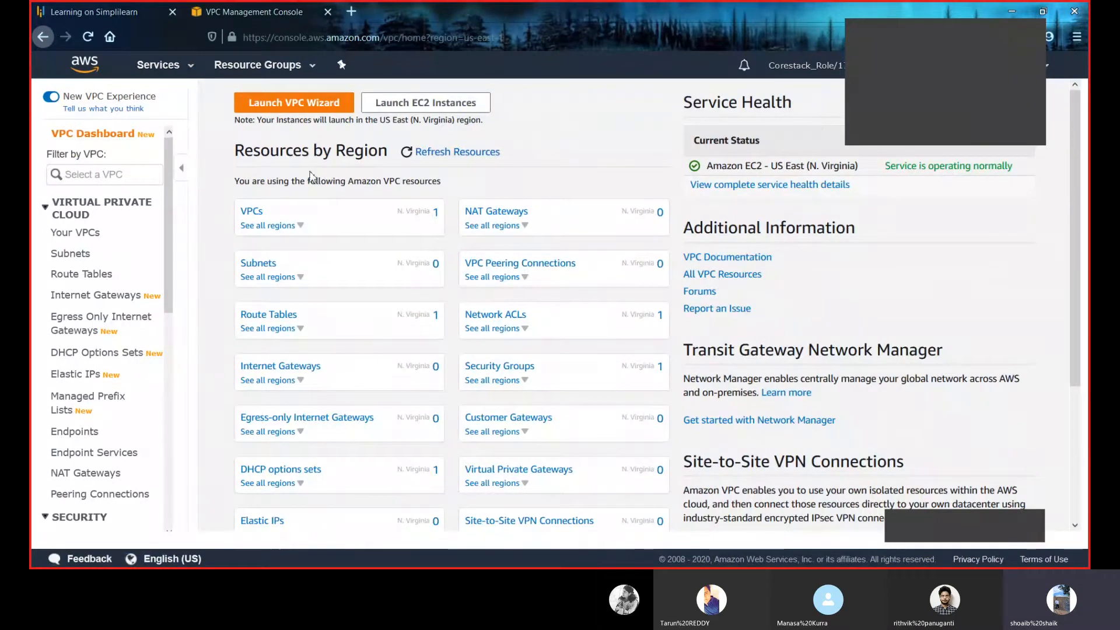
click(279, 110)
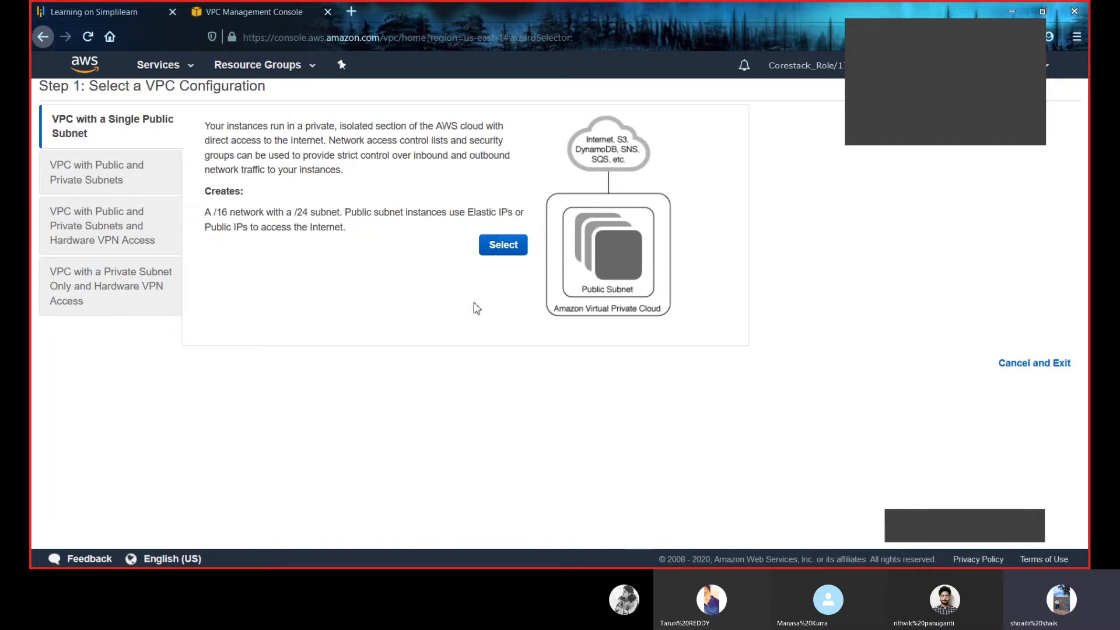
click(517, 249)
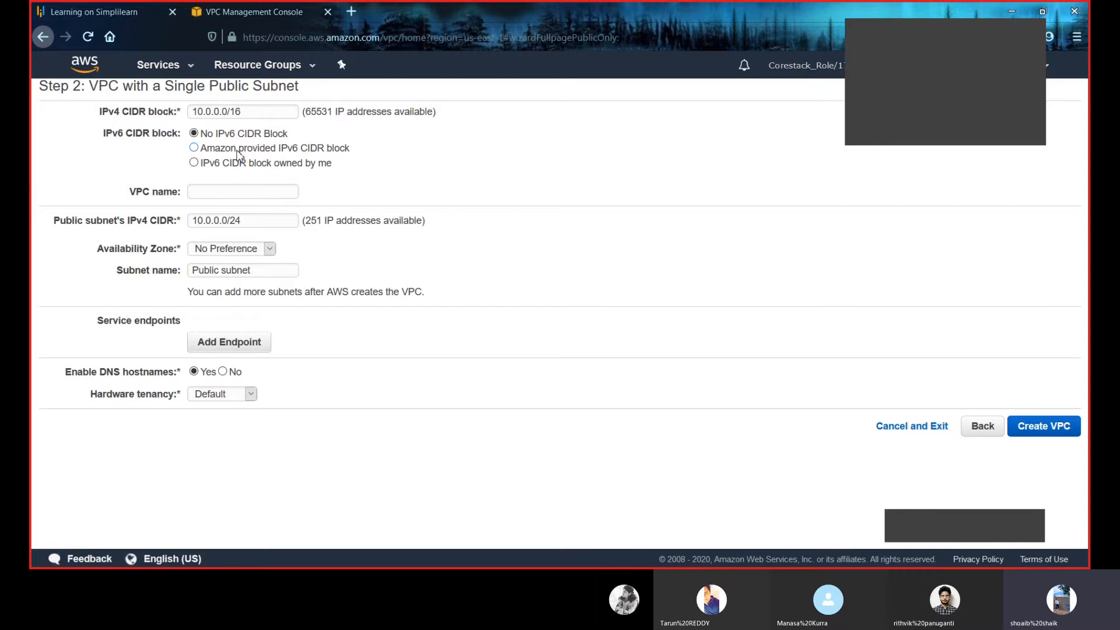
- Name the VPC public, set its subnet's Availability Zone to us-east-1b, create the VPC, and open the VPC list
click(287, 193)
text(ublic)
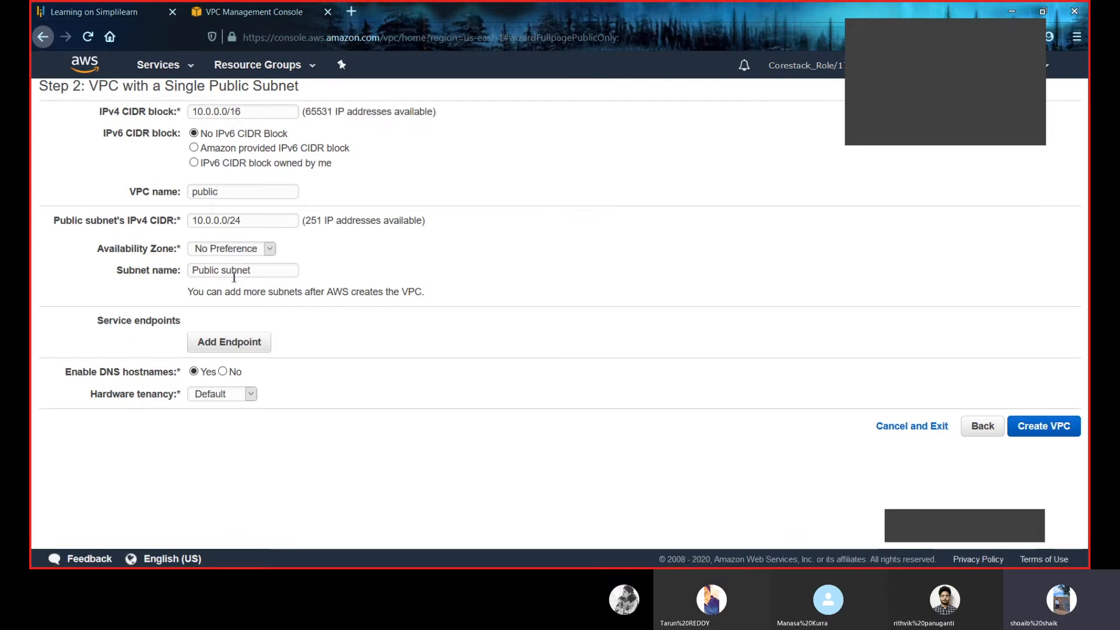
click(253, 250)
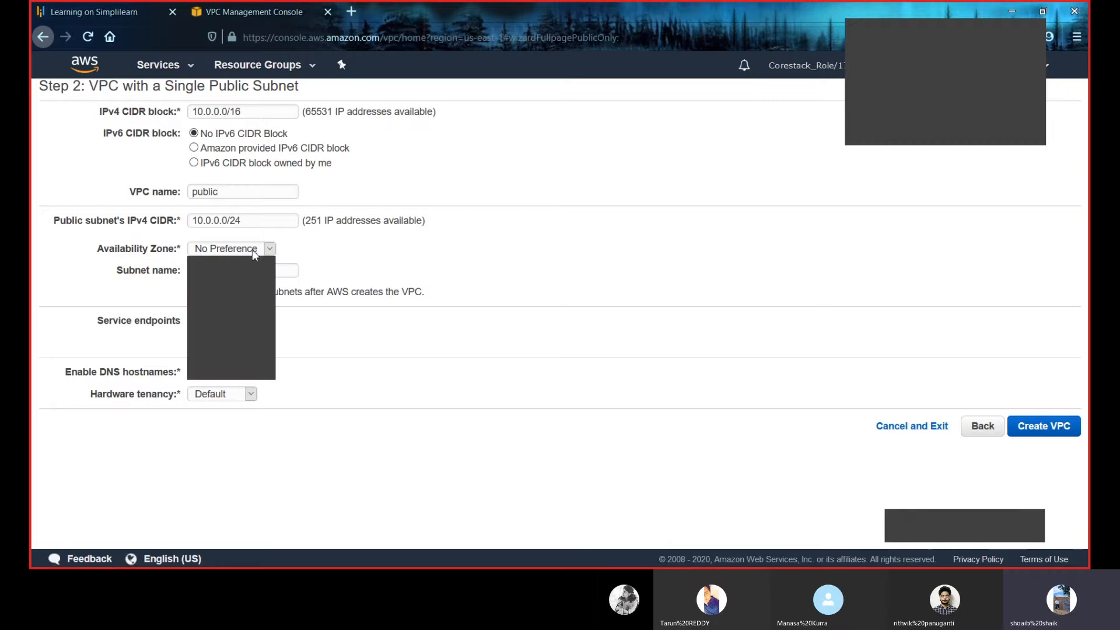
click(244, 302)
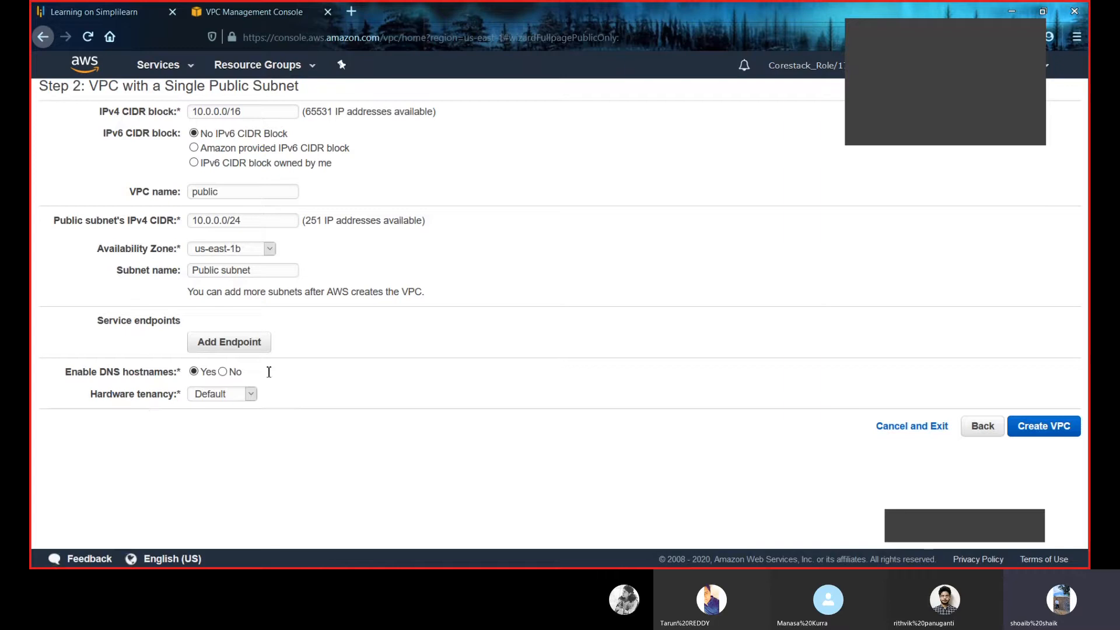
click(1049, 426)
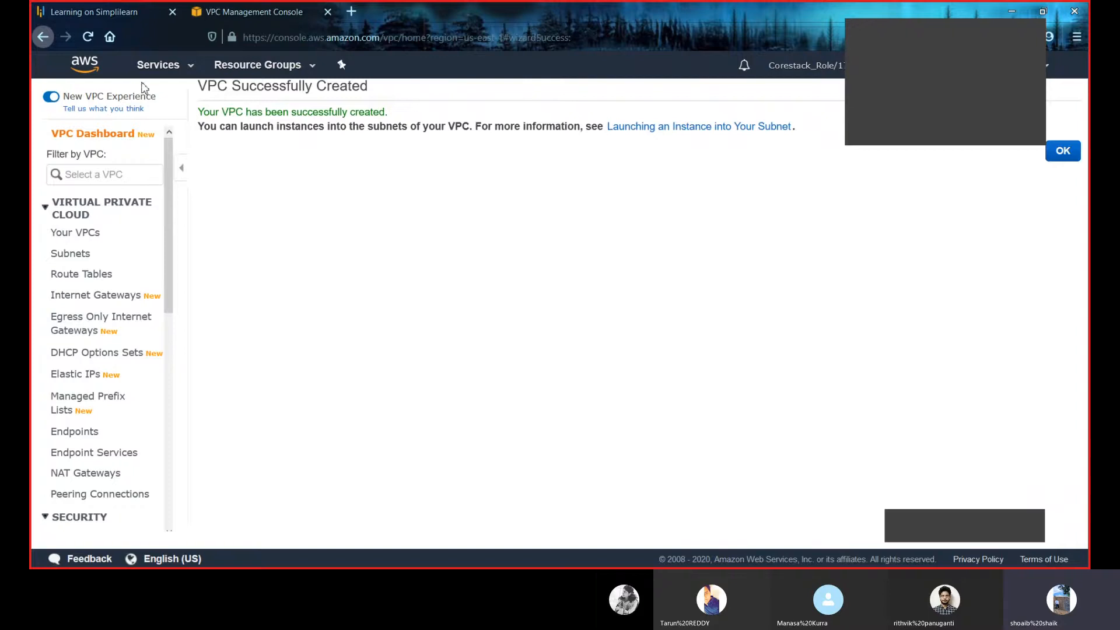
click(74, 235)
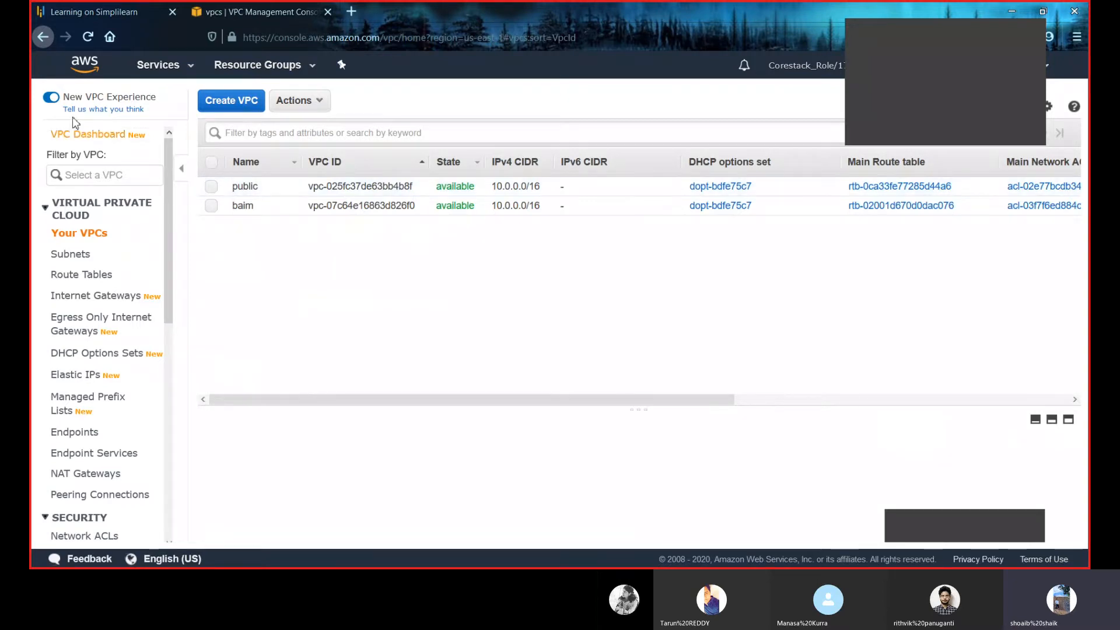
- Start another VPC wizard, compare the configurations, and select VPC with Public and Private Subnets and Hardware VPN Access
click(85, 136)
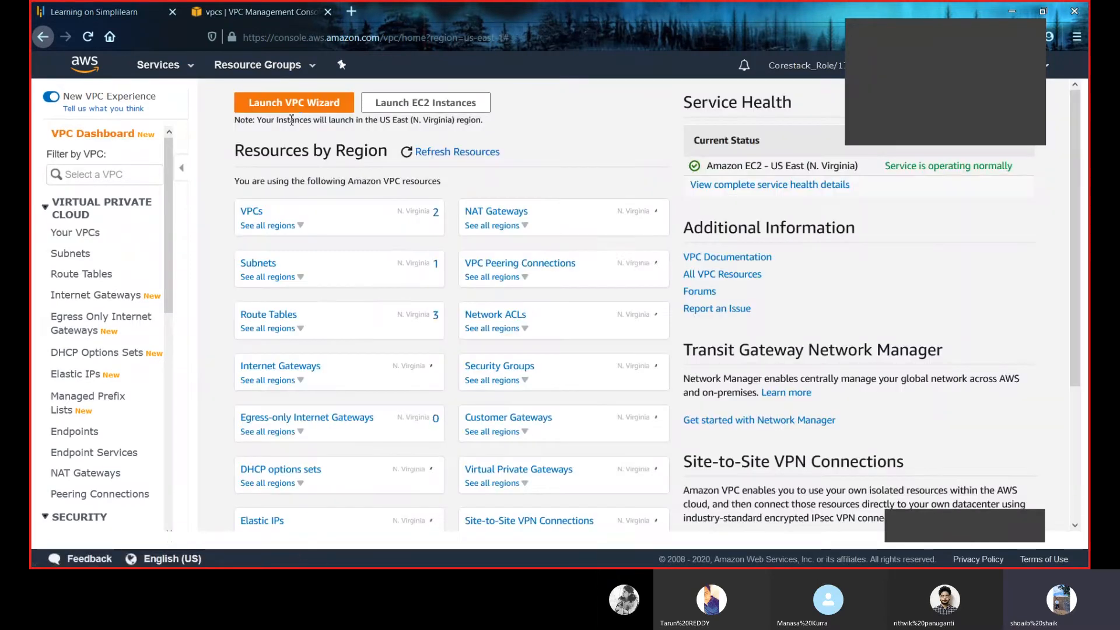
click(294, 104)
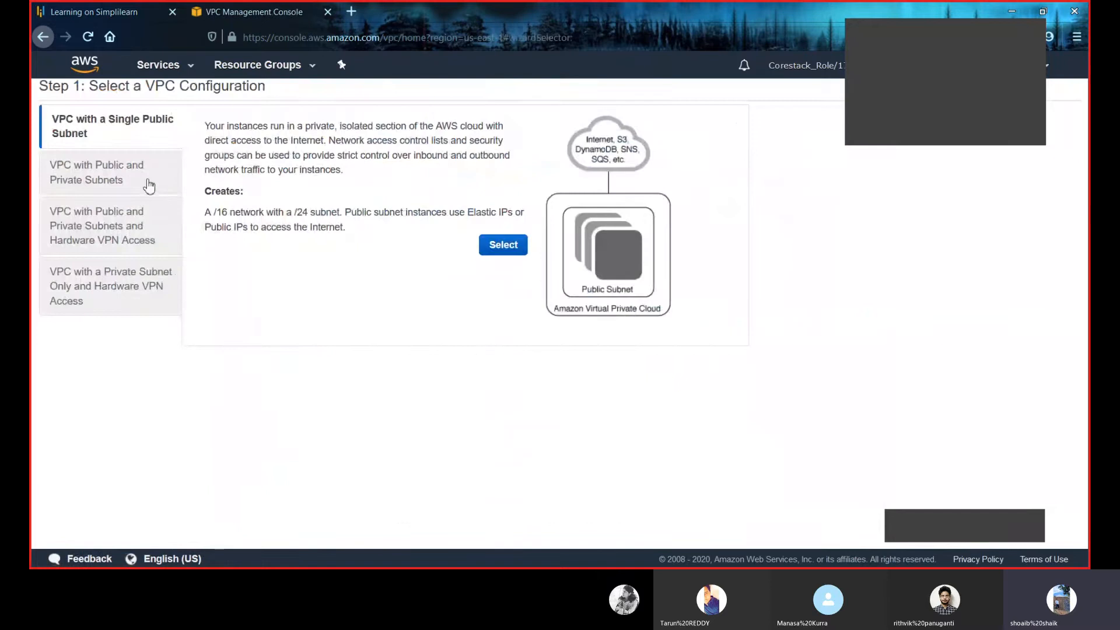
click(149, 185)
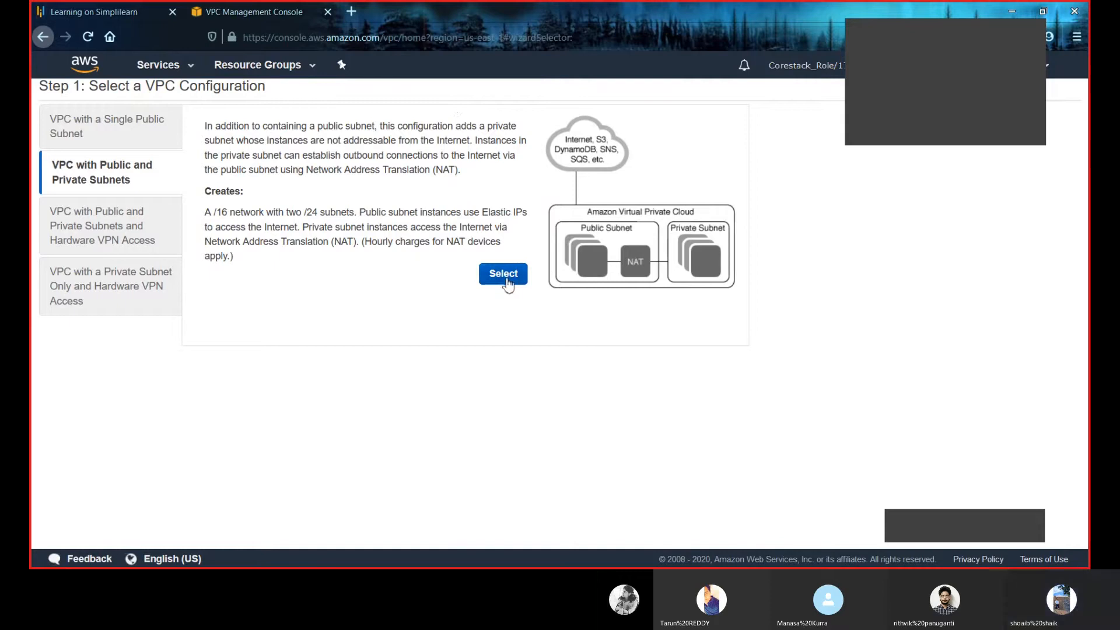
click(114, 242)
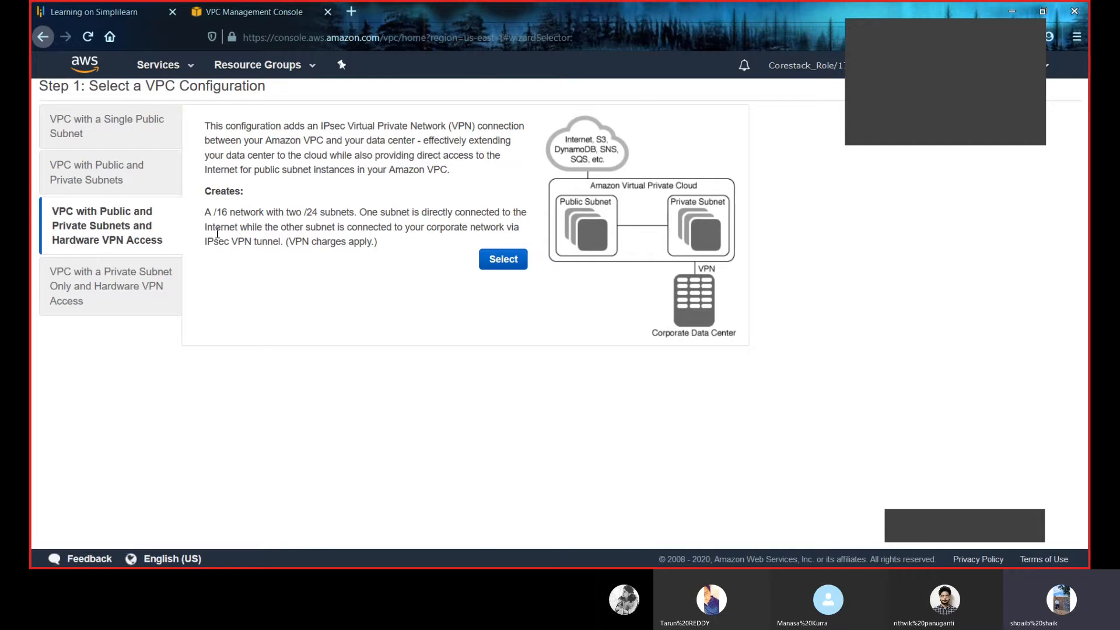
click(499, 268)
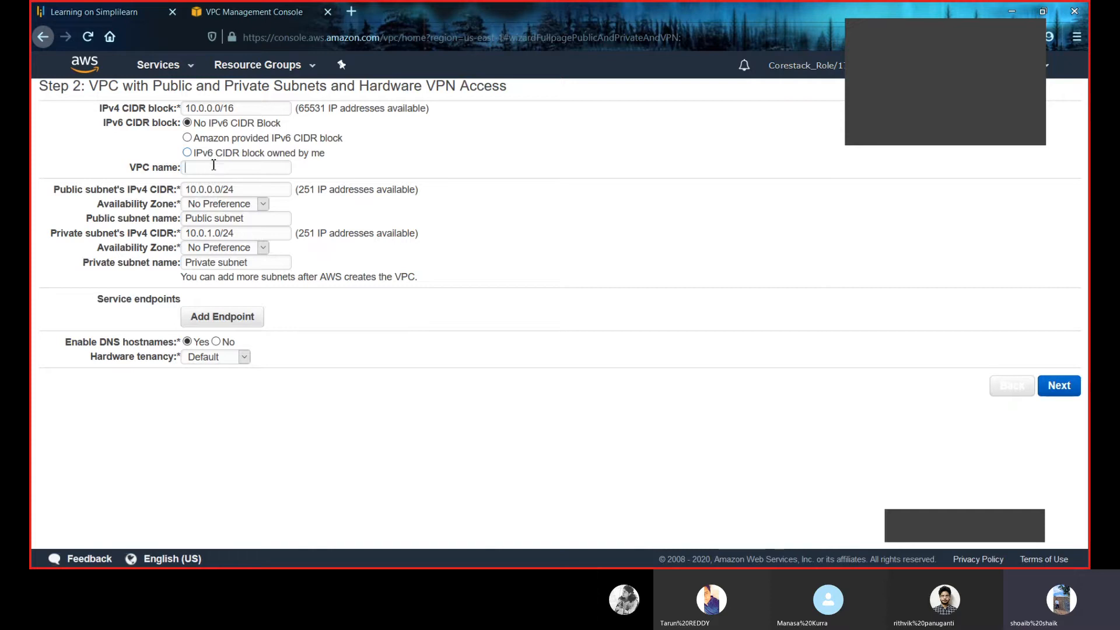
- Name the VPC pubprivvpn, set both subnets' Availability Zones to us-east-1b, and continue to the VPN configuration
text(pubprivvpn)
click(255, 207)
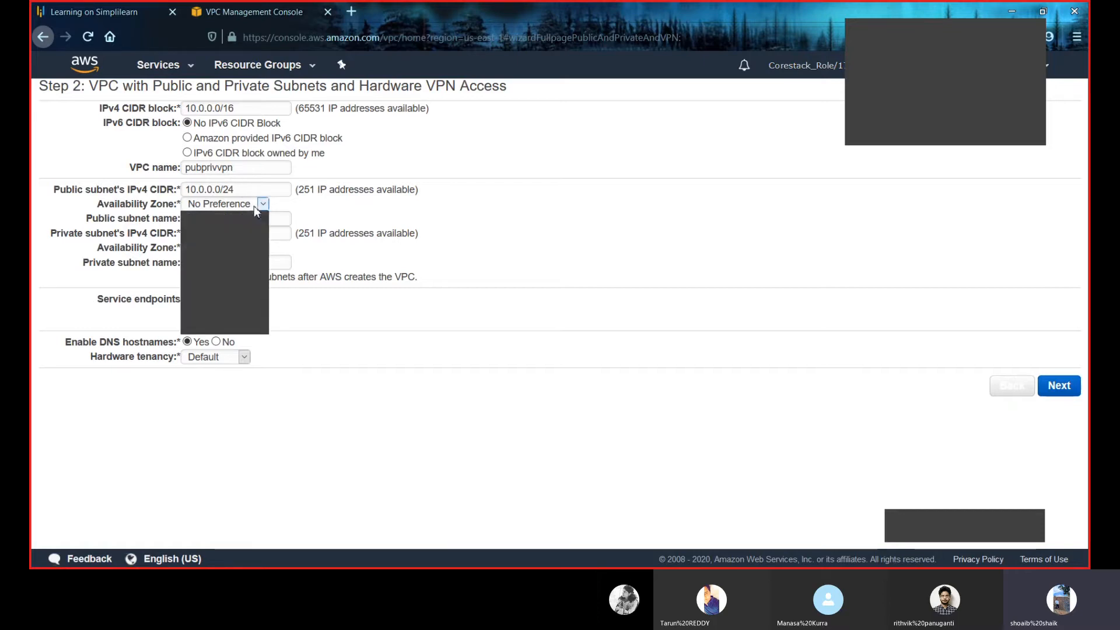
click(241, 260)
click(246, 249)
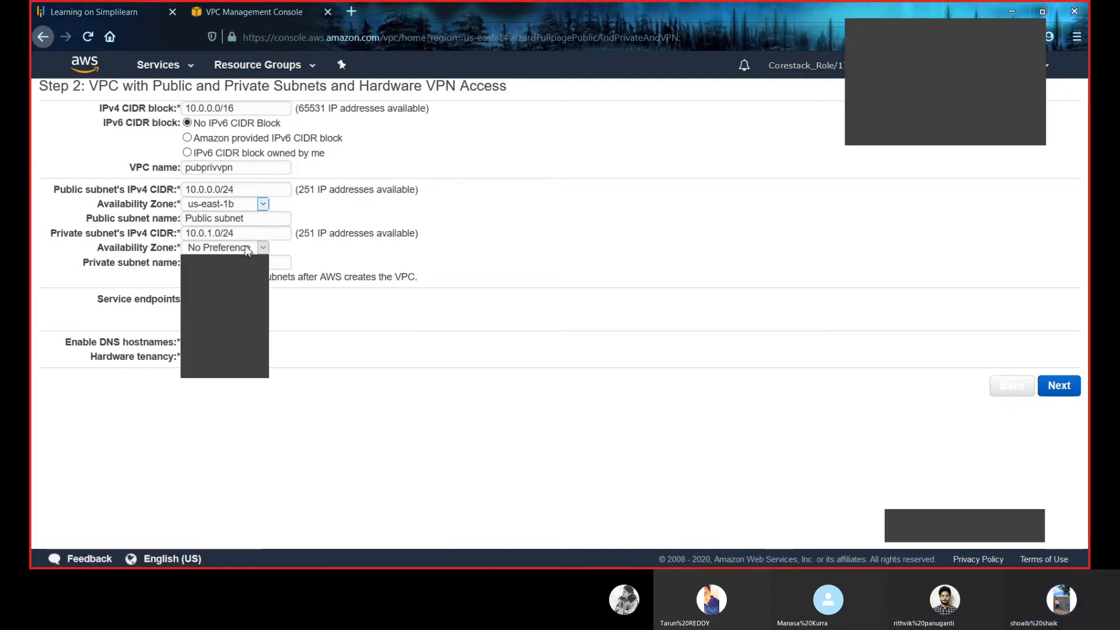
click(245, 300)
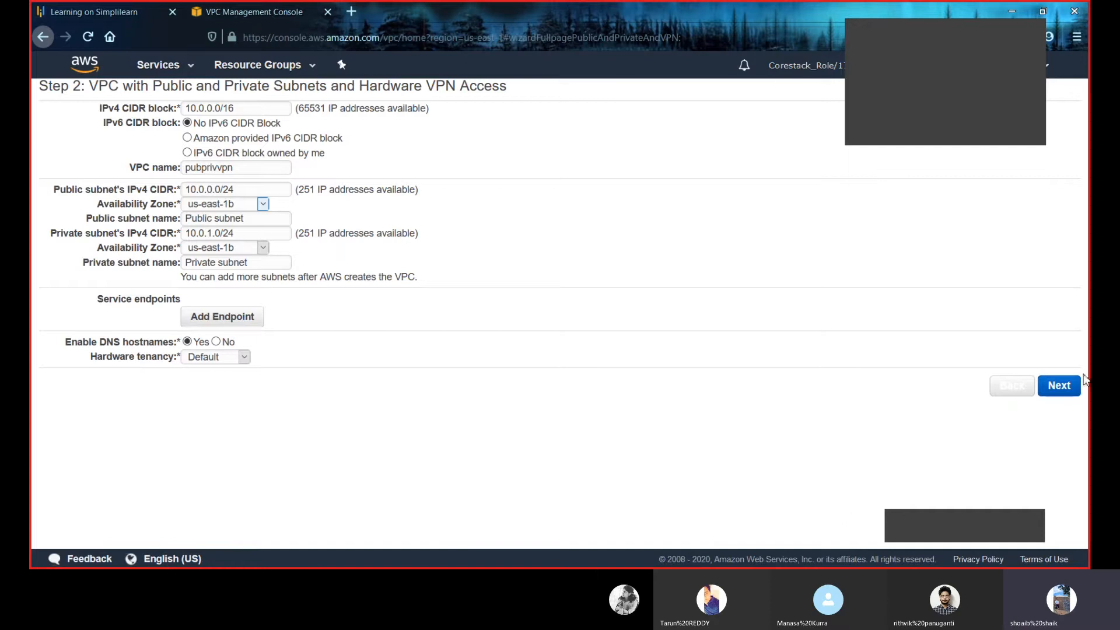
click(1060, 386)
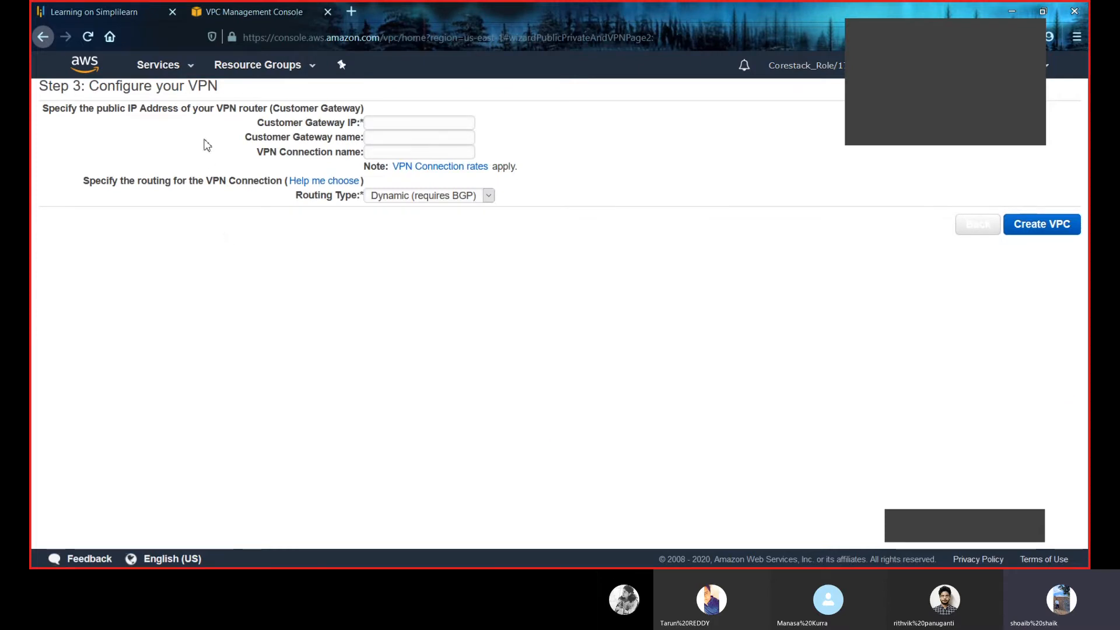
- Leave the VPN configuration, start a new VPC wizard, and select VPC with a Private Subnet Only and Hardware VPN Access
click(412, 122)
click(176, 69)
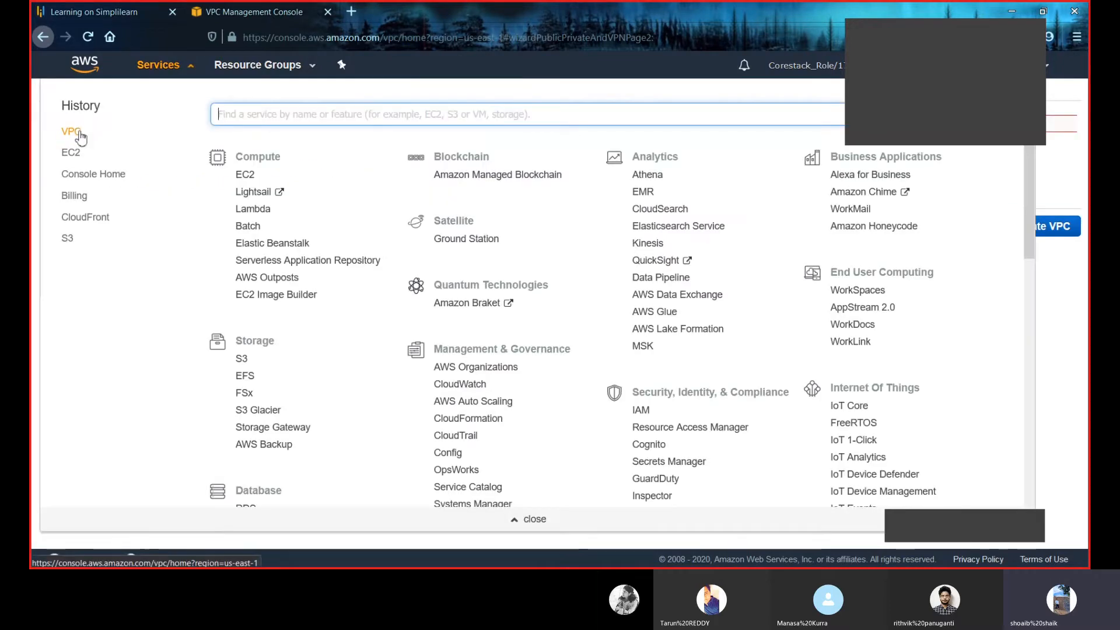
click(79, 134)
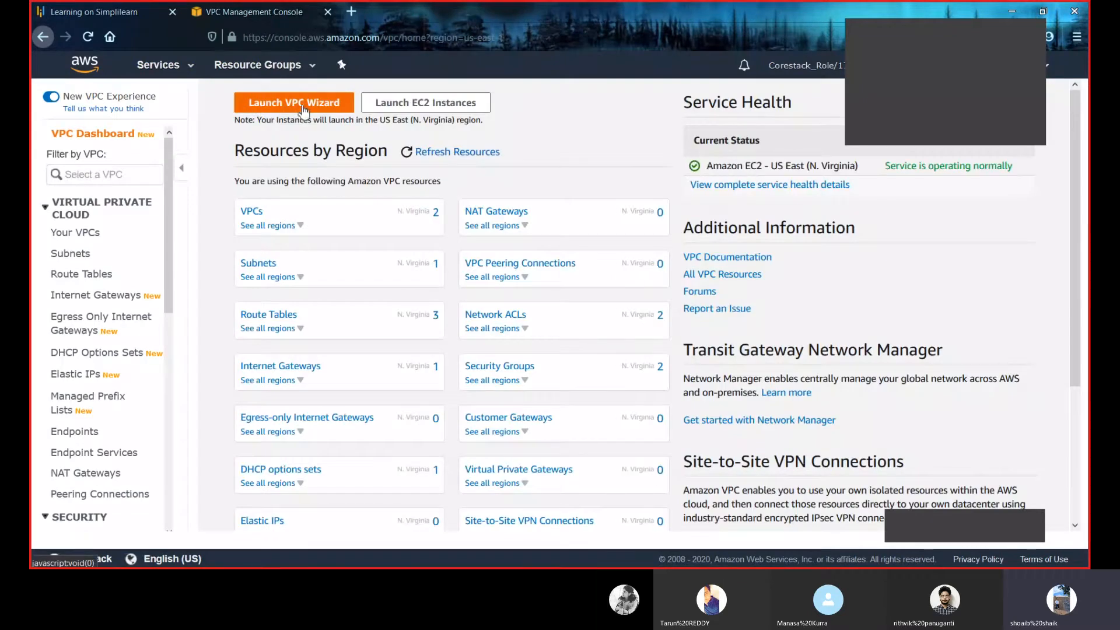
click(302, 109)
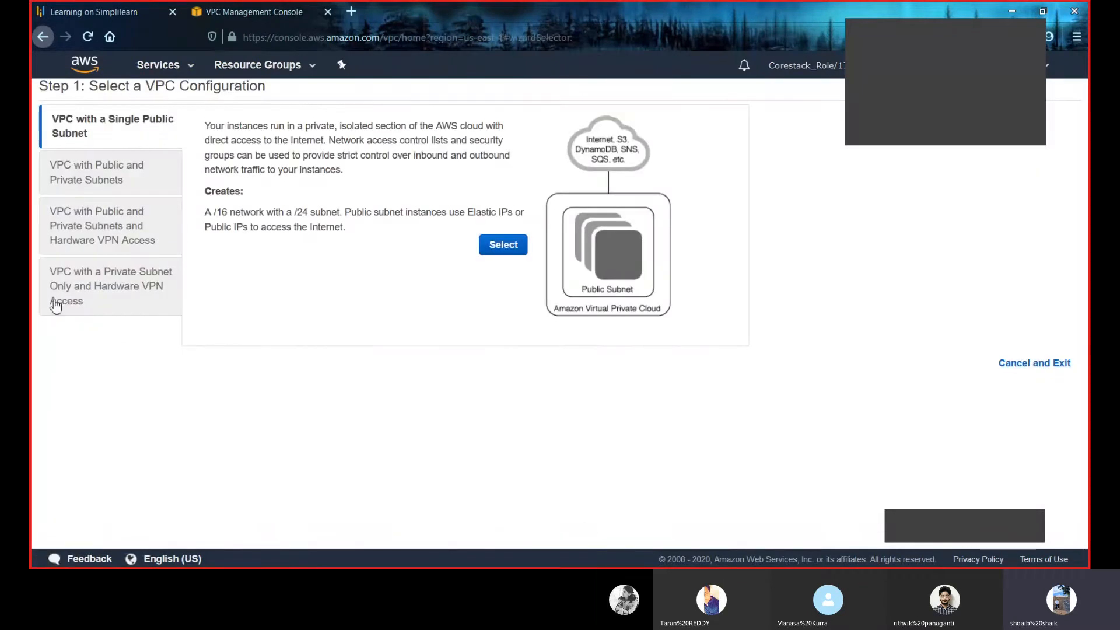
click(56, 308)
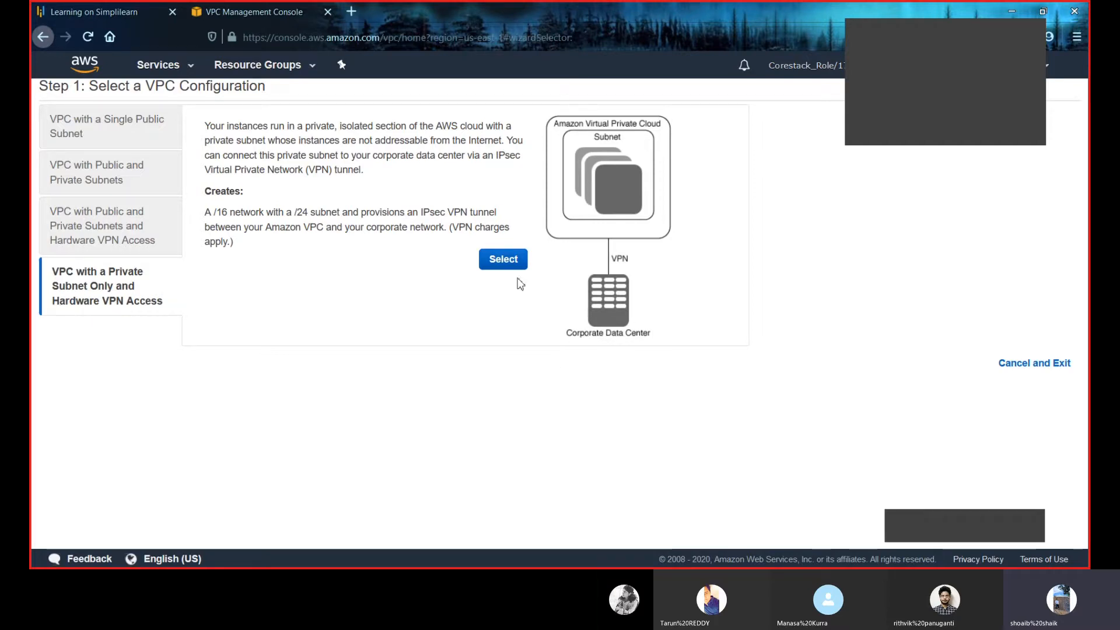
click(493, 261)
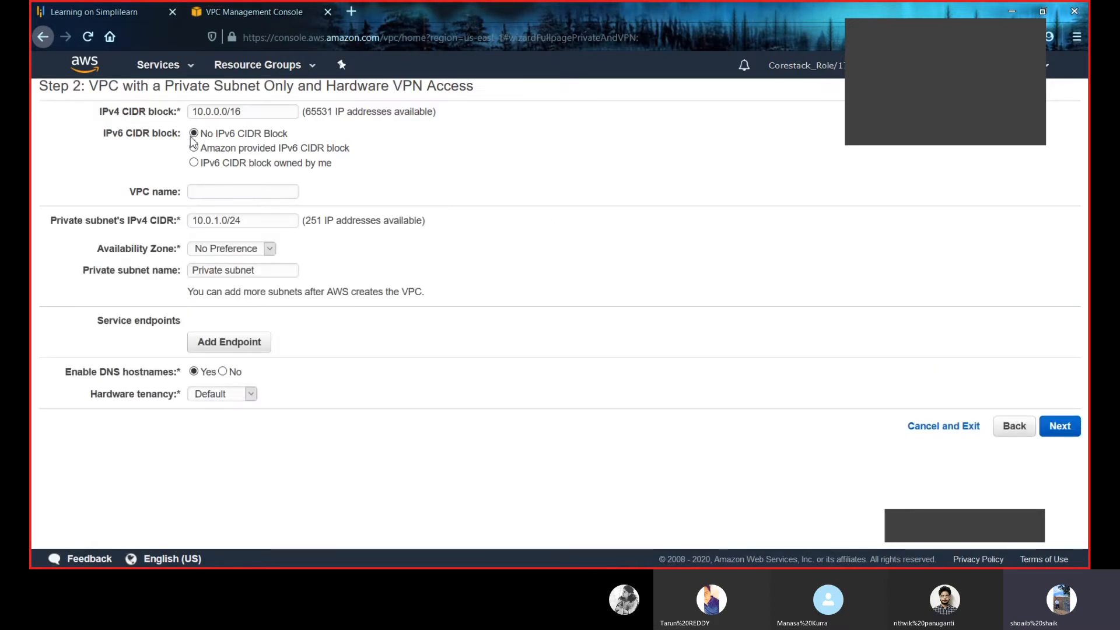
- Name the VPC jhvg, set the private subnet's Availability Zone to us-east-1b, and continue to the VPN configuration
click(217, 191)
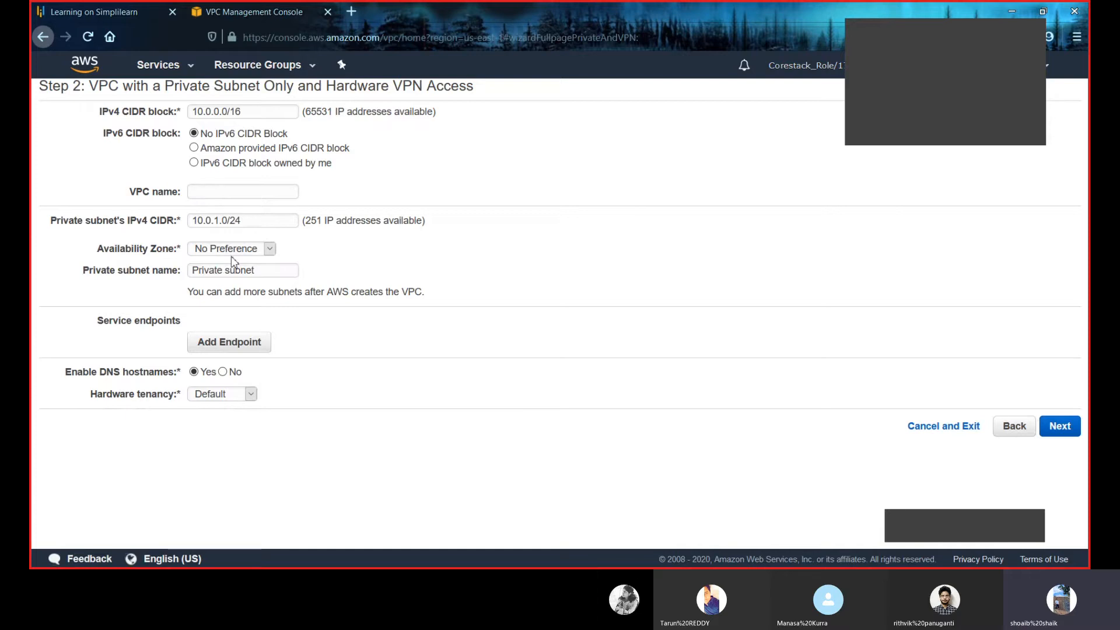
text(jhvg)
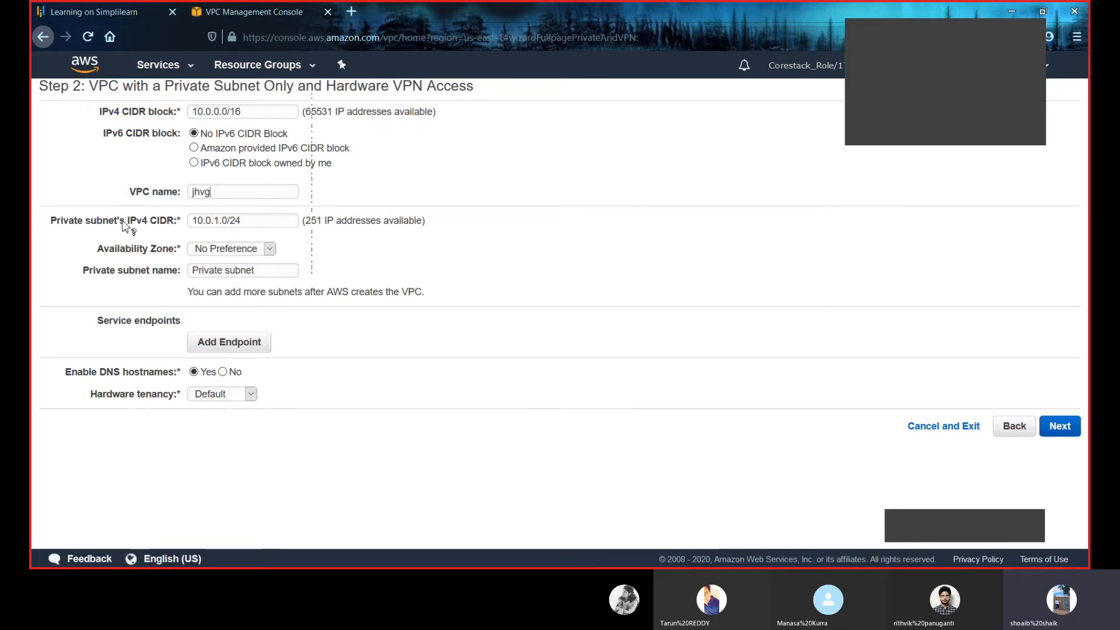
click(235, 250)
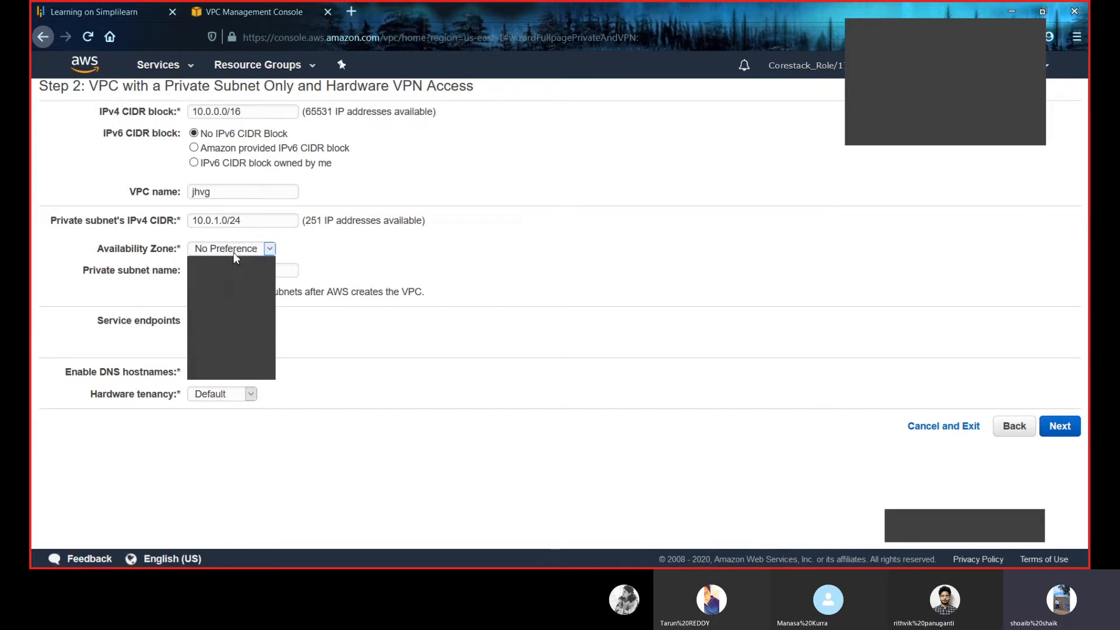
click(232, 309)
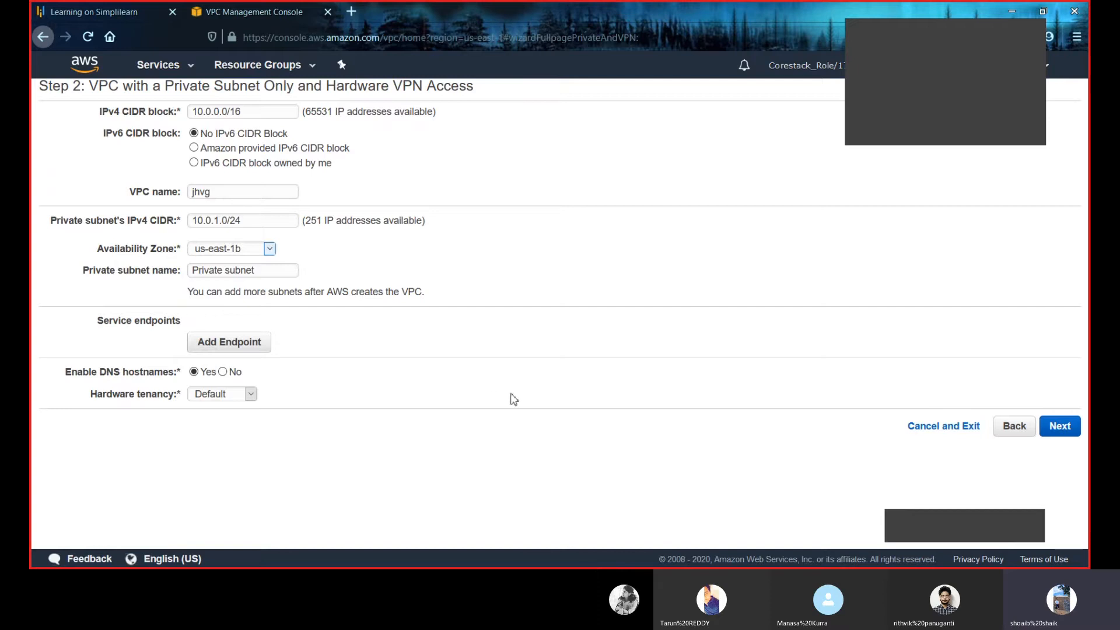
click(1065, 427)
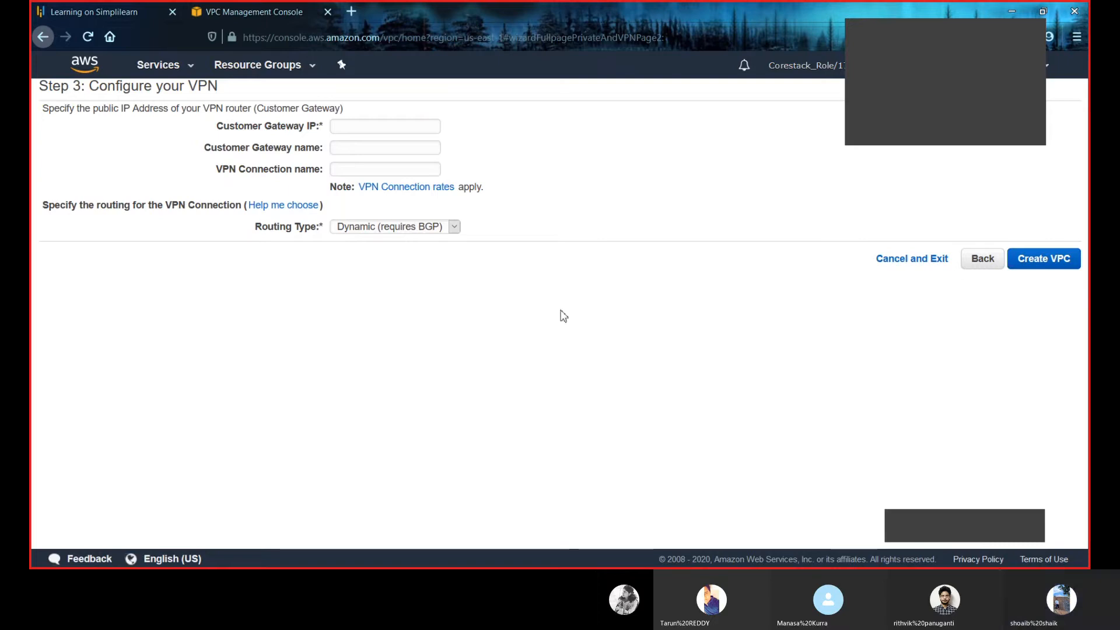
- Abandon the unfinished VPC wizard and return to the VPC dashboard
click(194, 65)
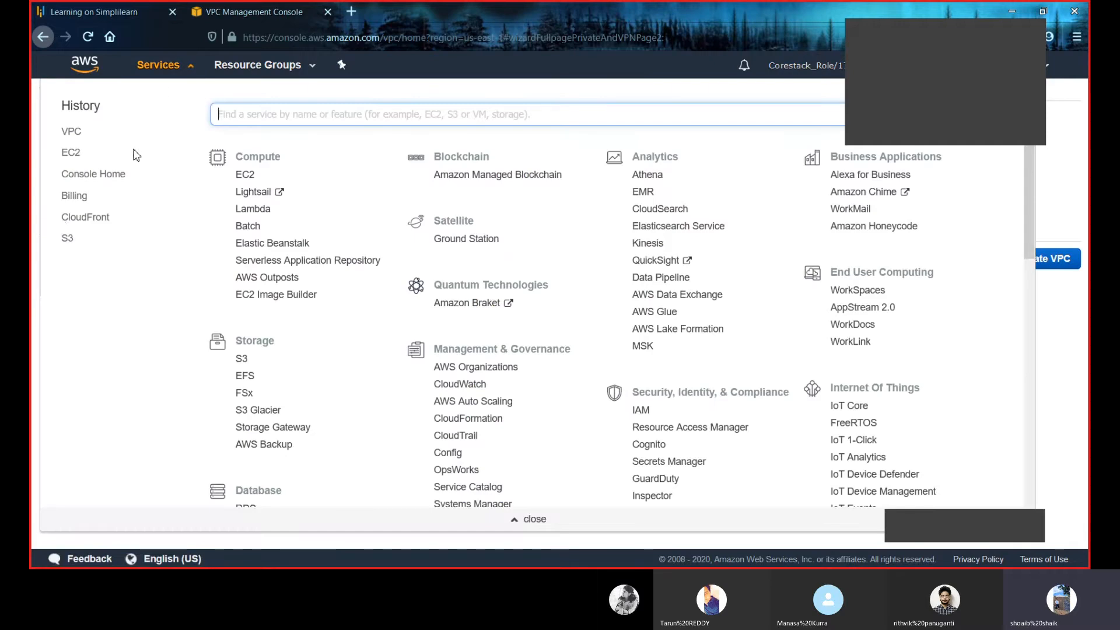
click(72, 136)
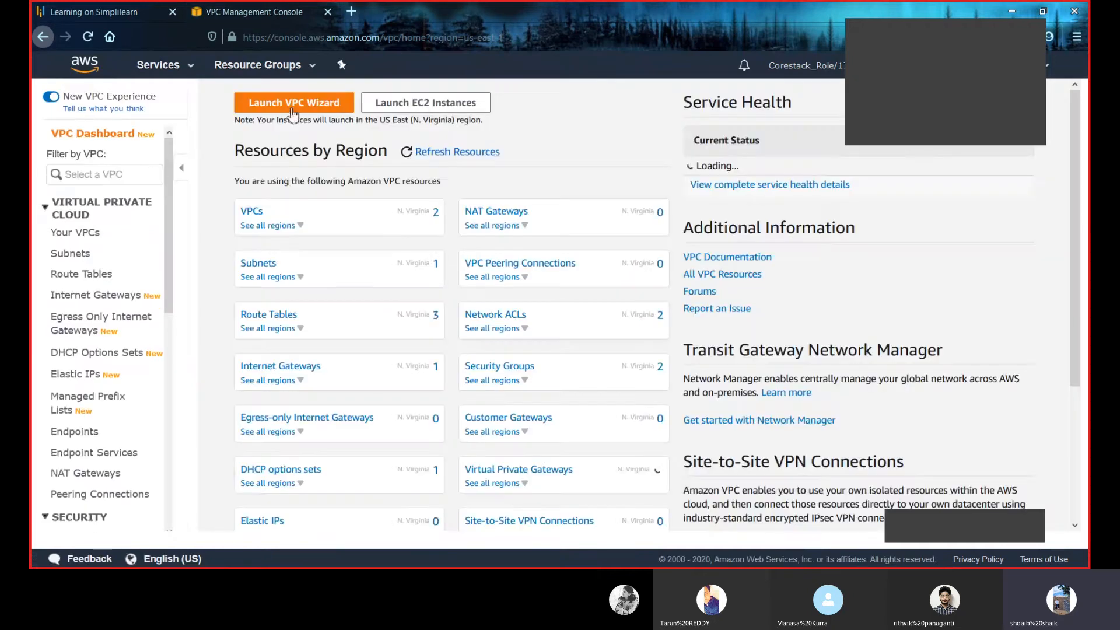
click(292, 109)
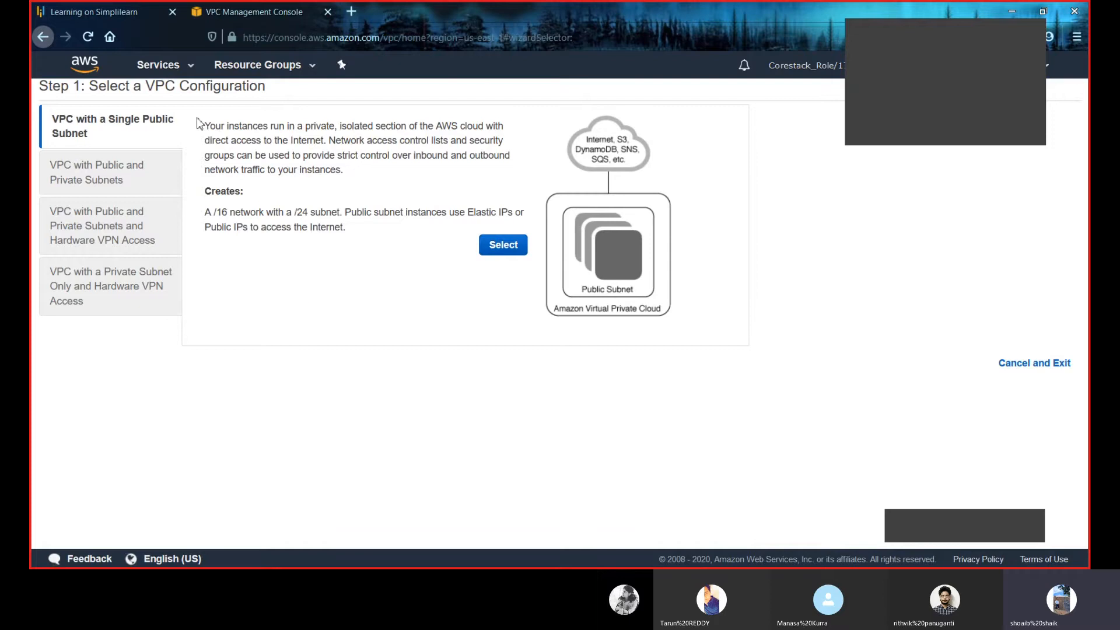
click(170, 65)
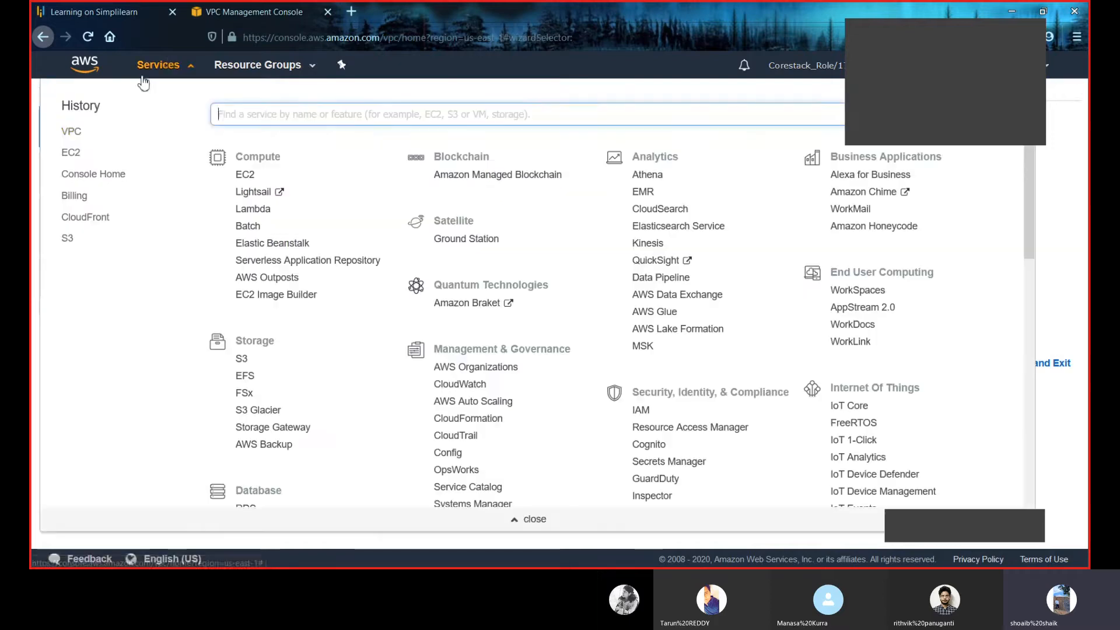
click(70, 131)
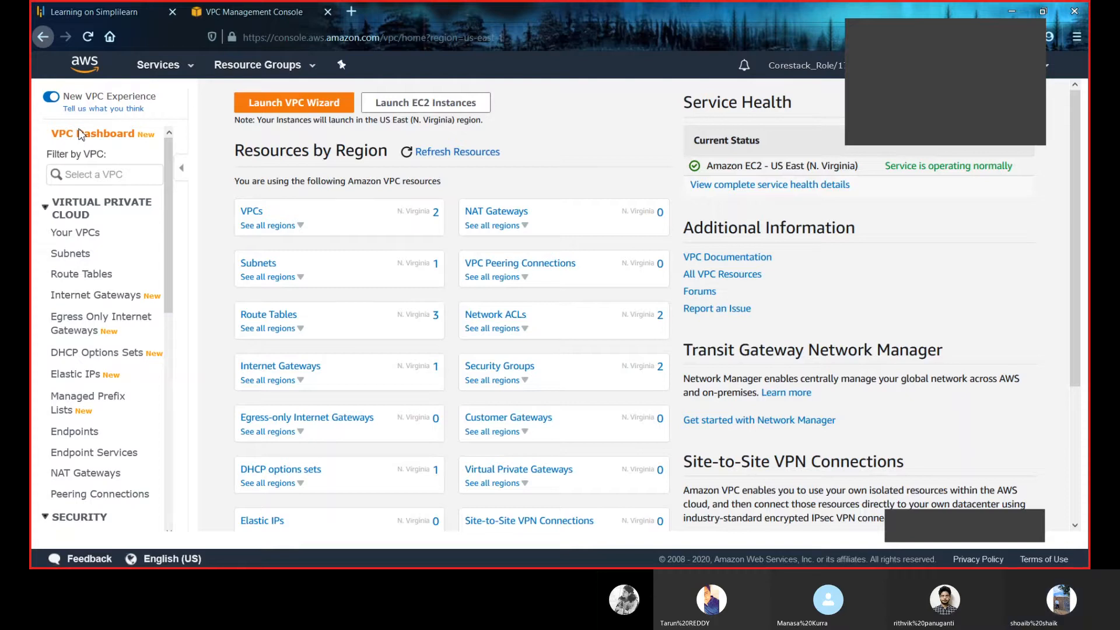
- Examine the VPC dashboard's resources by region, including gateways, DHCP options sets, Elastic IPs, and endpoints
scroll(498, 147, down, 3)
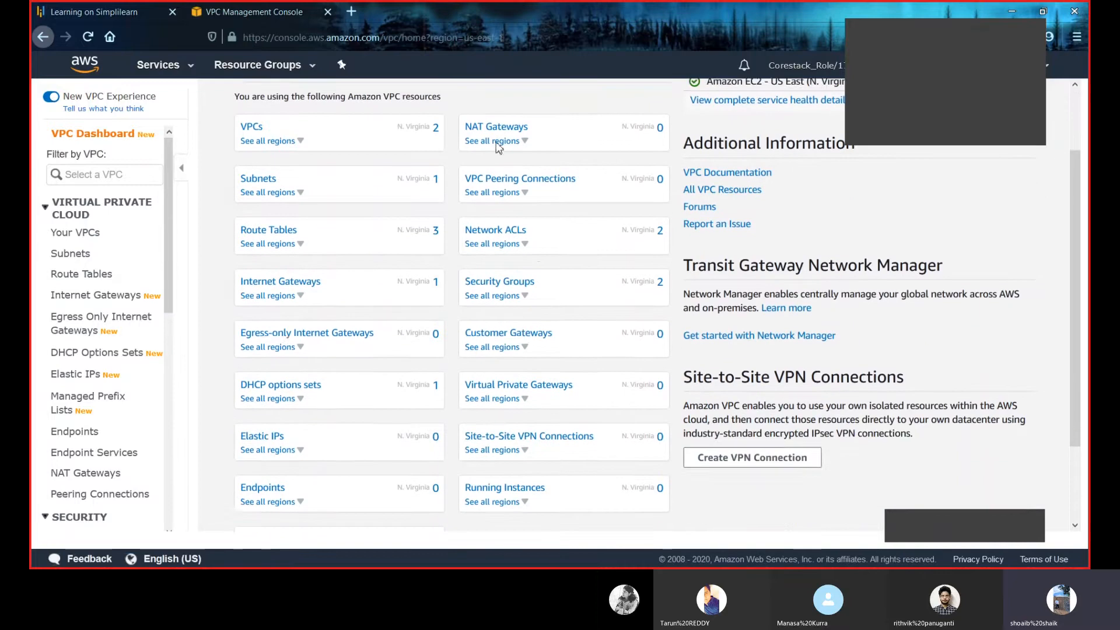
scroll(634, 93, up, 1)
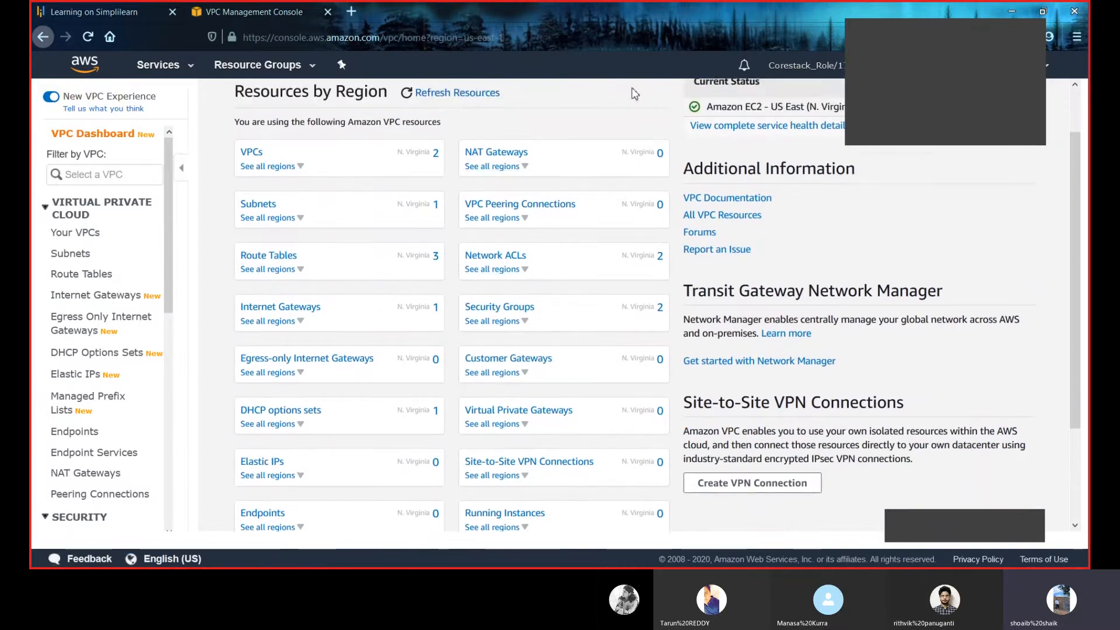
scroll(635, 93, up, 2)
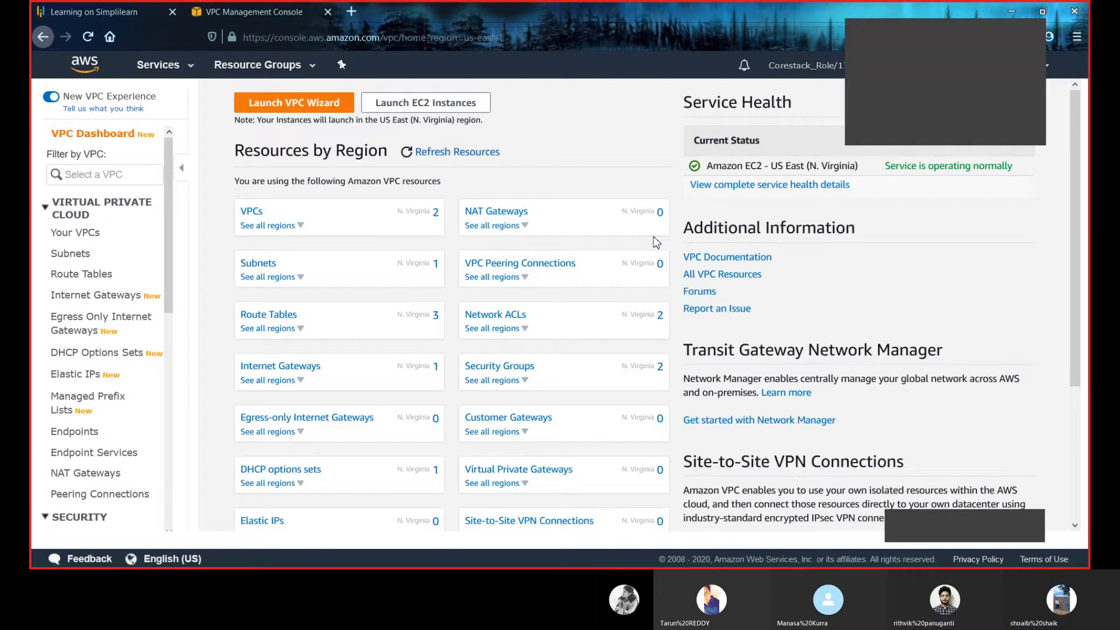
scroll(525, 322, down, 3)
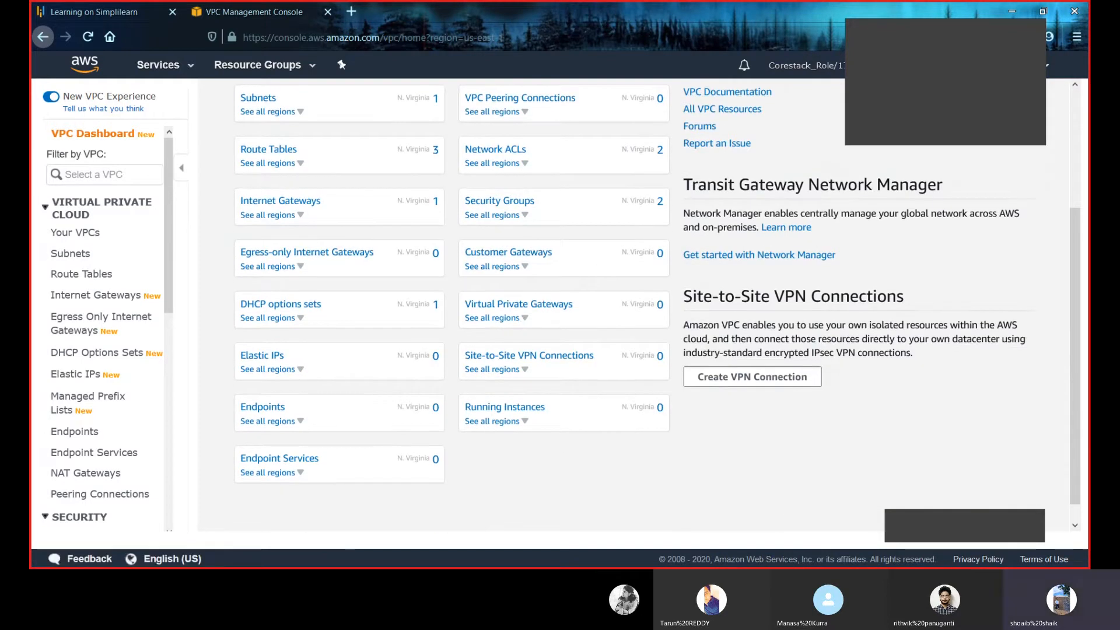
scroll(684, 435, up, 3)
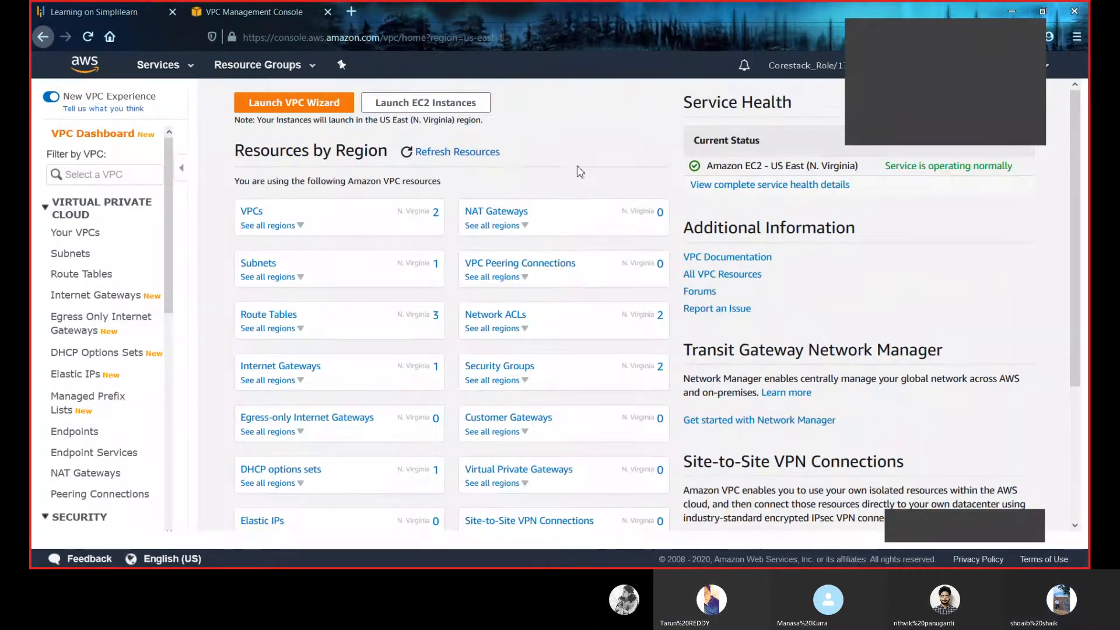
scroll(575, 170, down, 2)
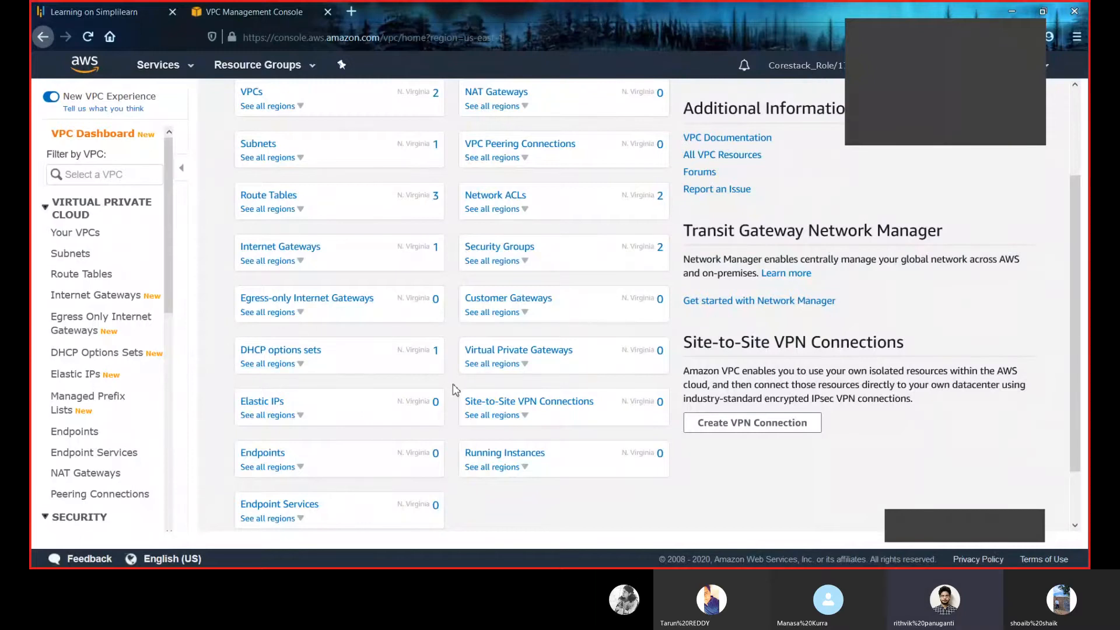
scroll(457, 390, up, 3)
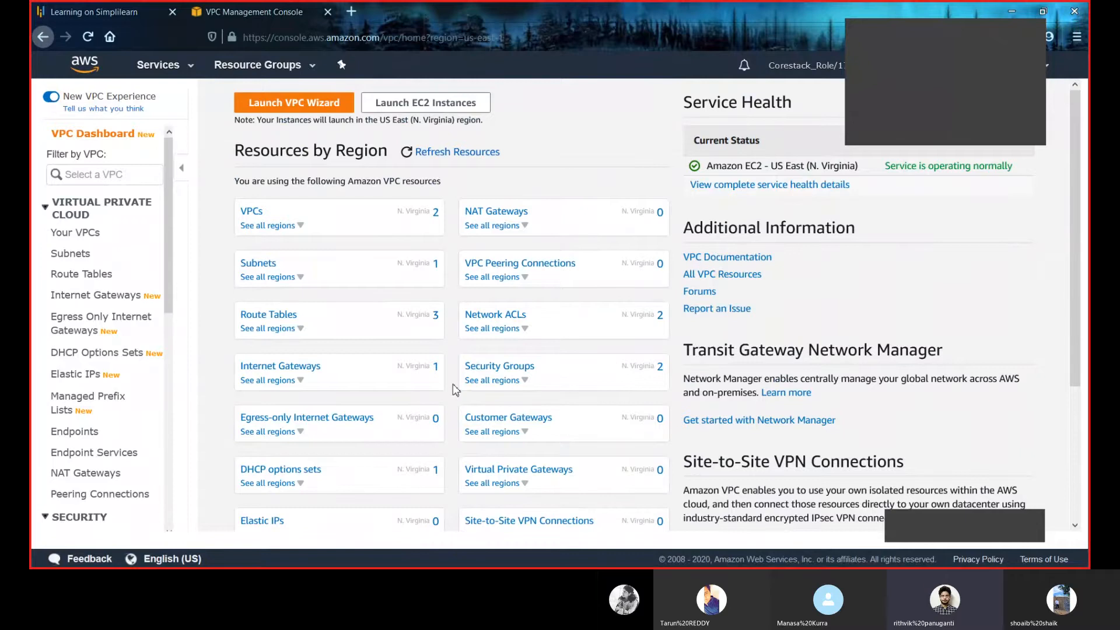
scroll(432, 413, down, 2)
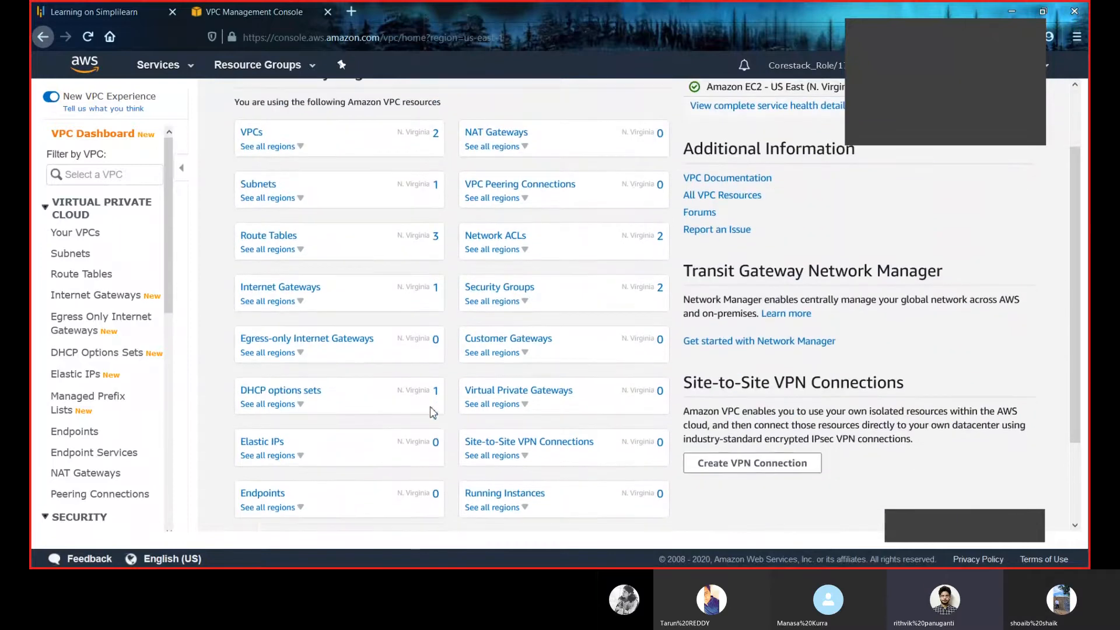
scroll(432, 403, down, 2)
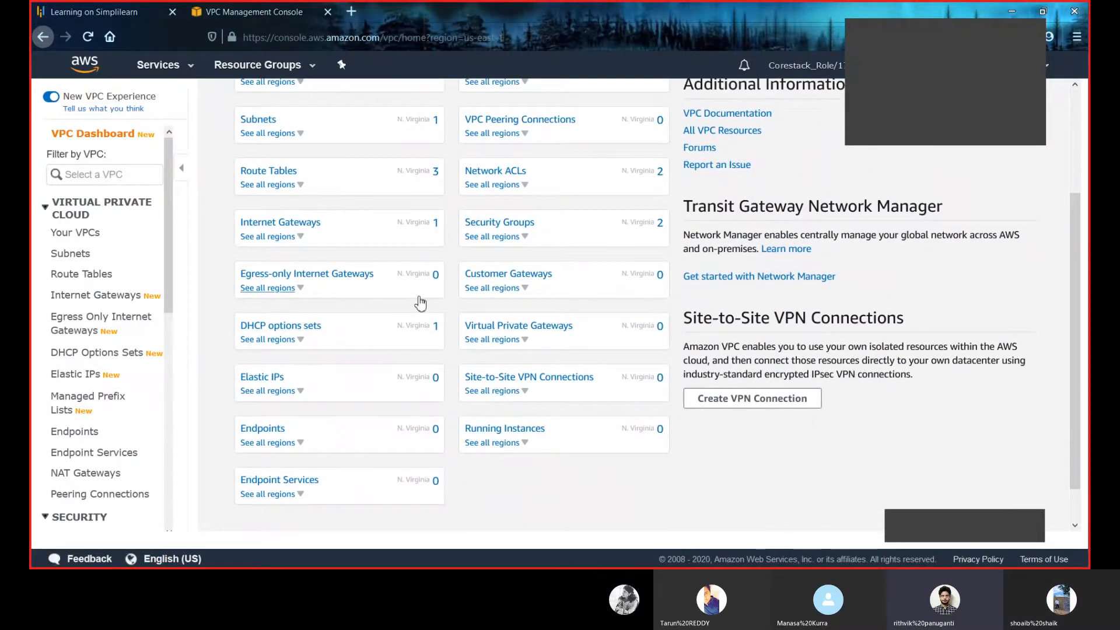
scroll(420, 303, up, 1)
scroll(420, 302, down, 2)
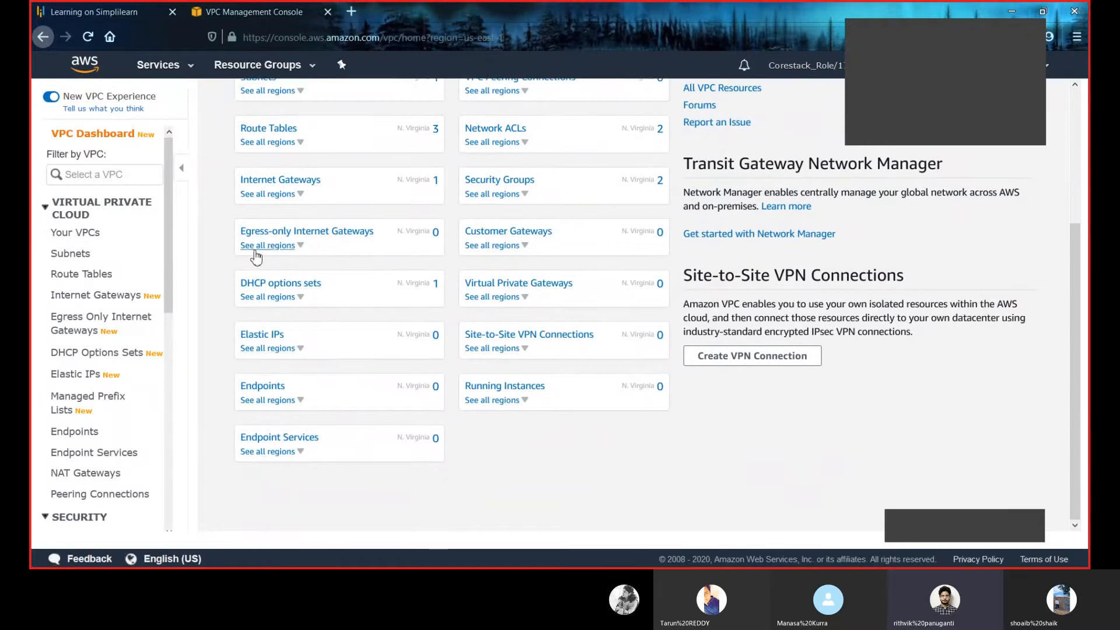
scroll(256, 256, up, 1)
scroll(255, 256, up, 3)
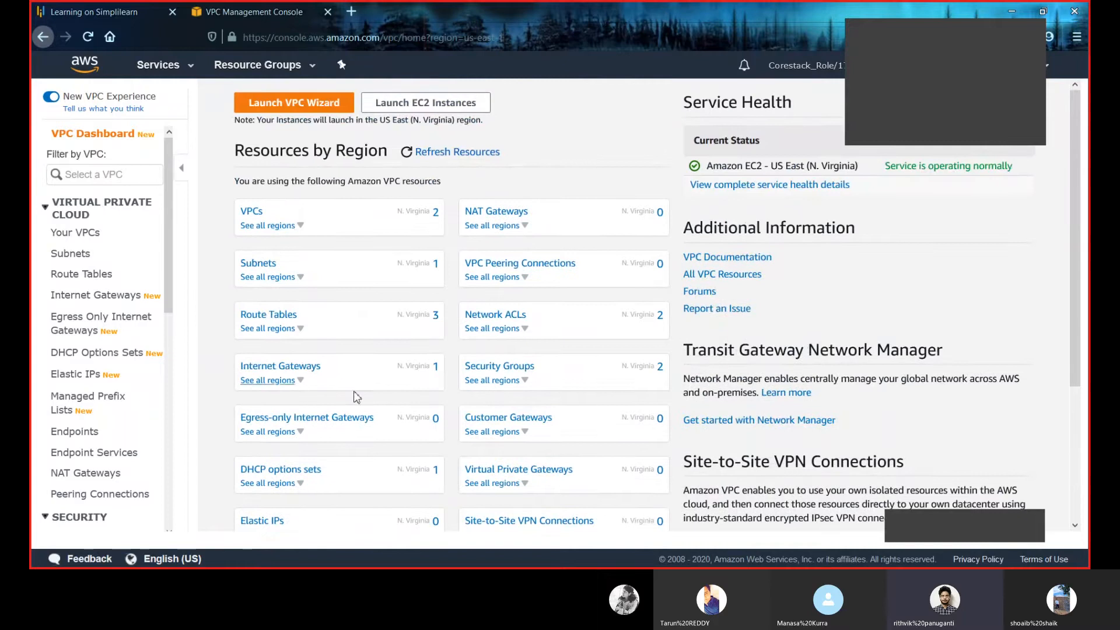
- Open the Elastic IPs list and allocate an Elastic IP address from Amazon's pool of IPv4 addresses
scroll(357, 393, down, 4)
click(260, 335)
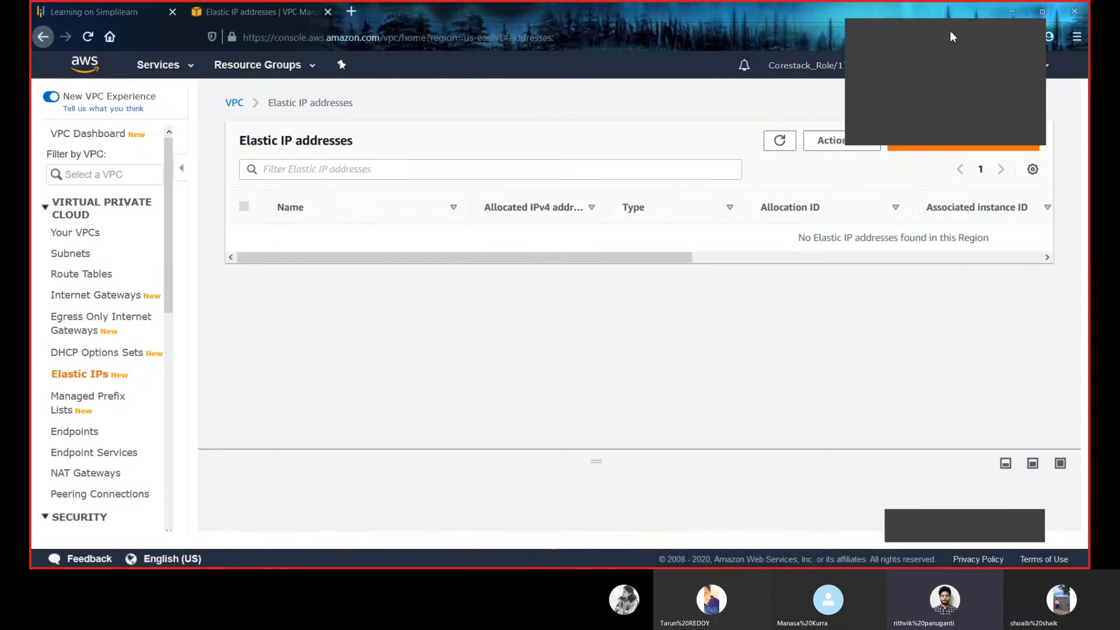
click(972, 144)
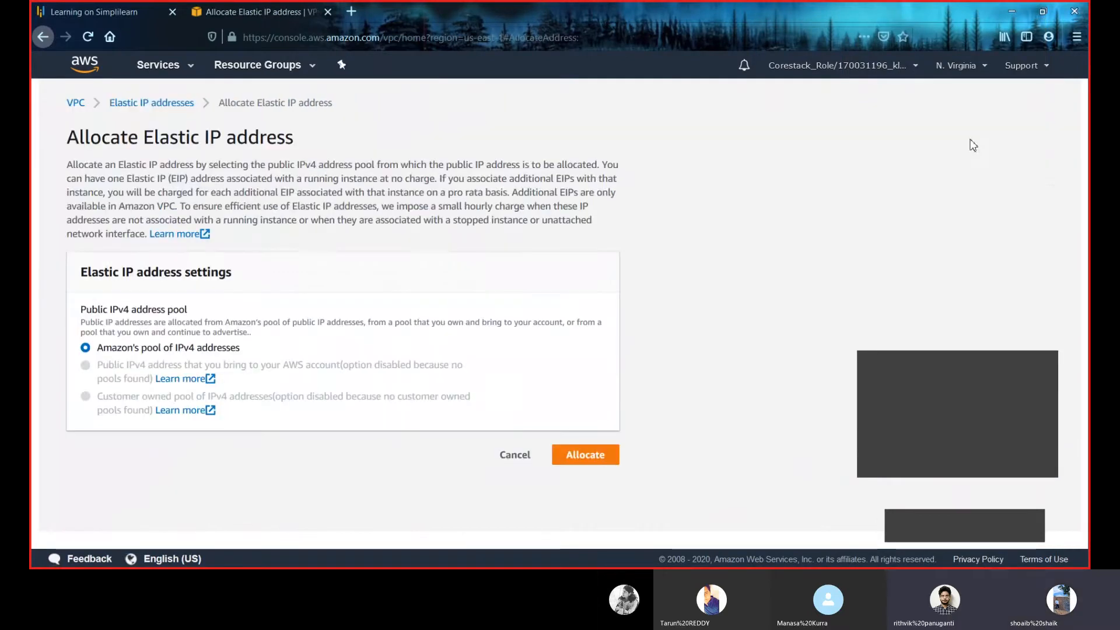
click(576, 454)
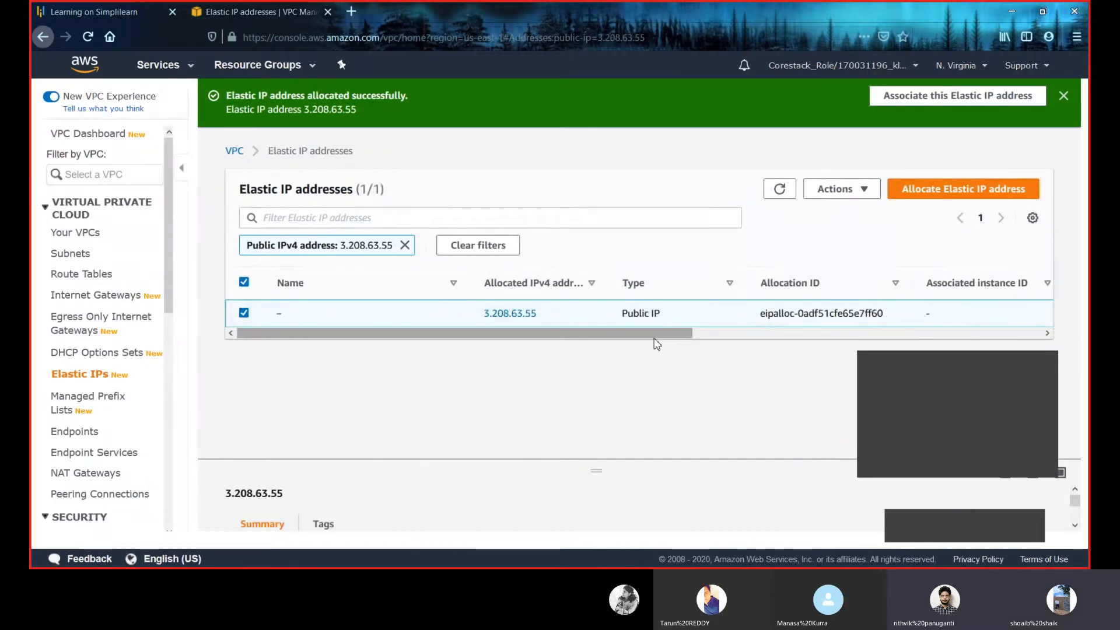
- Name the newly allocated Elastic IP address eip and return to the VPC dashboard
click(807, 332)
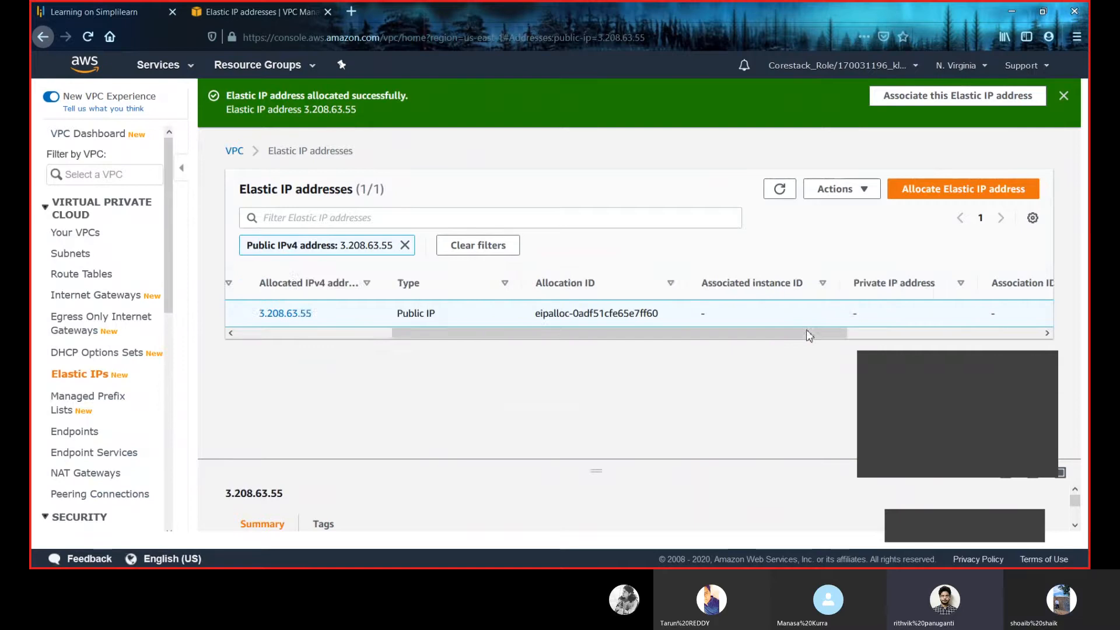
drag(771, 335, 429, 337)
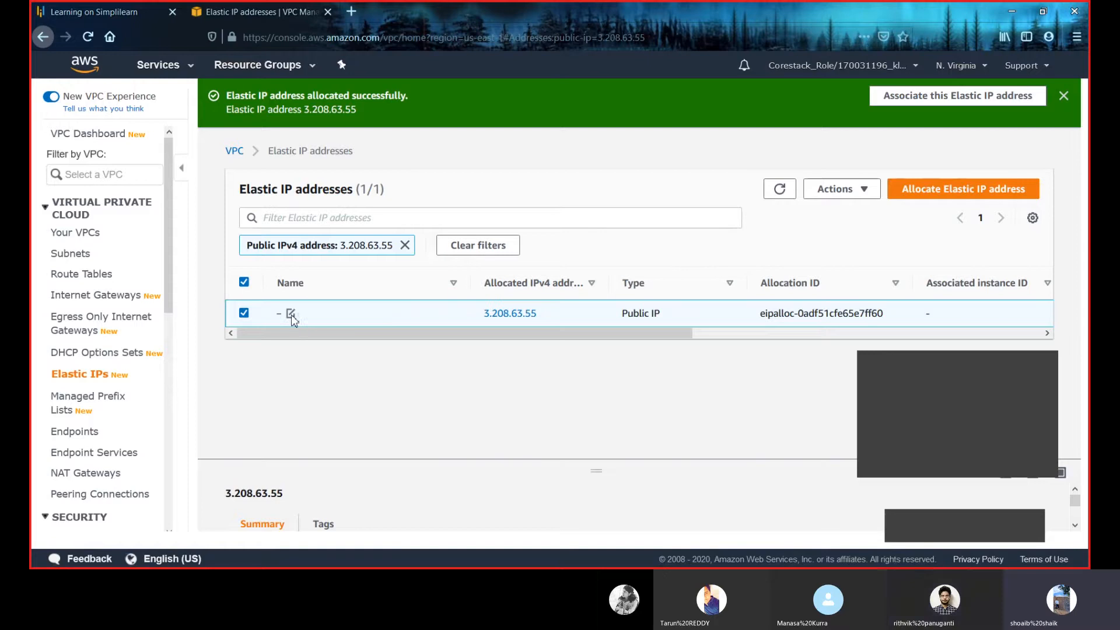
click(291, 314)
text(e)
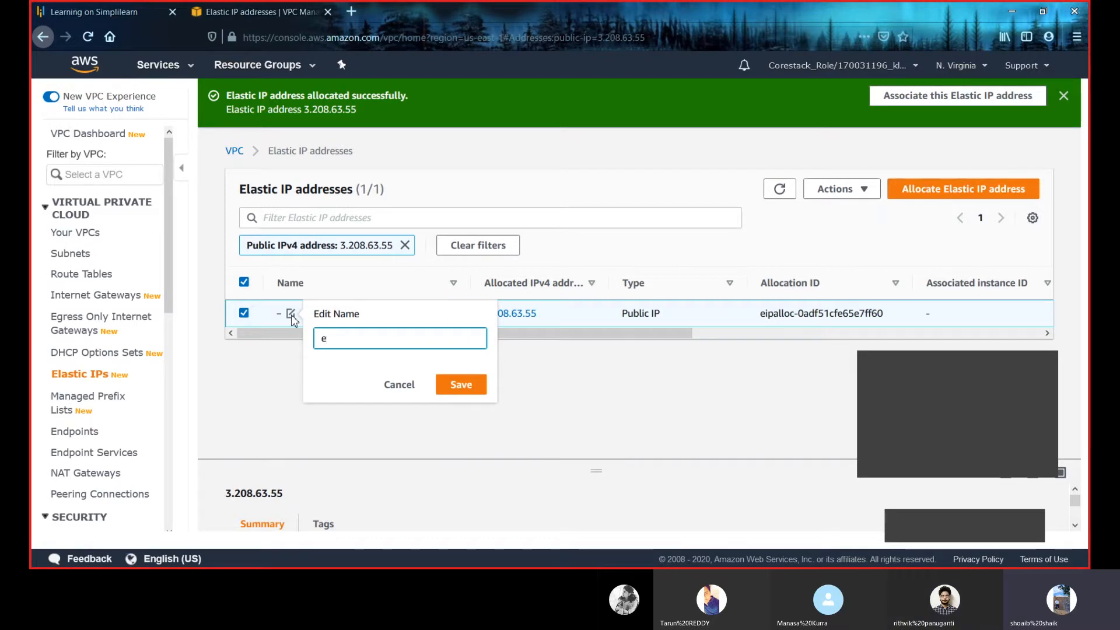
text(ip)
key(Return)
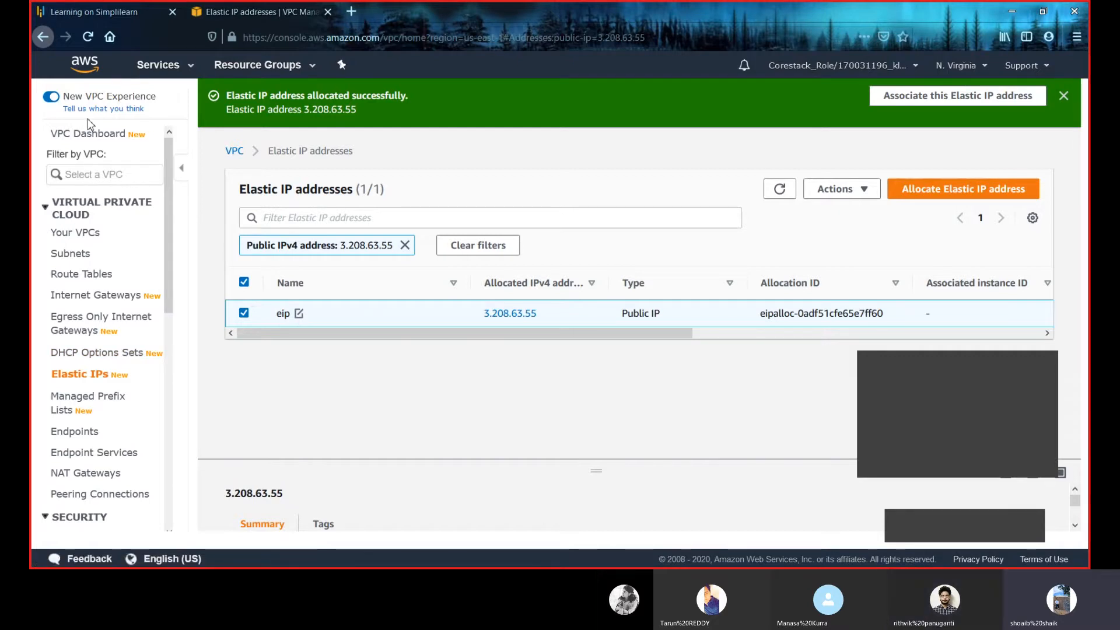
click(102, 138)
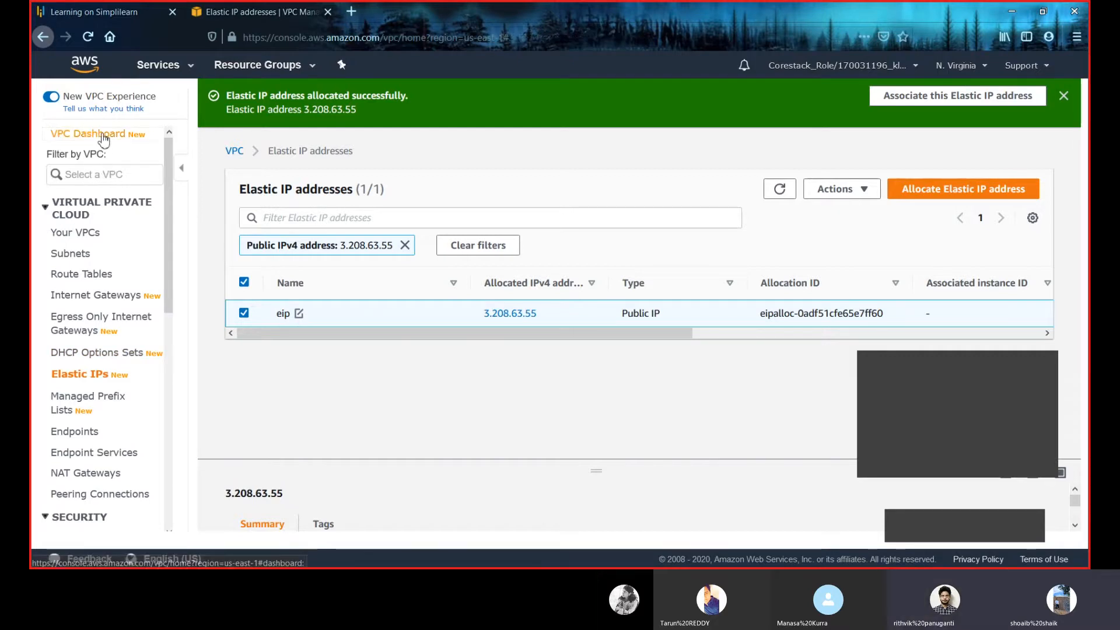
scroll(282, 167, up, 3)
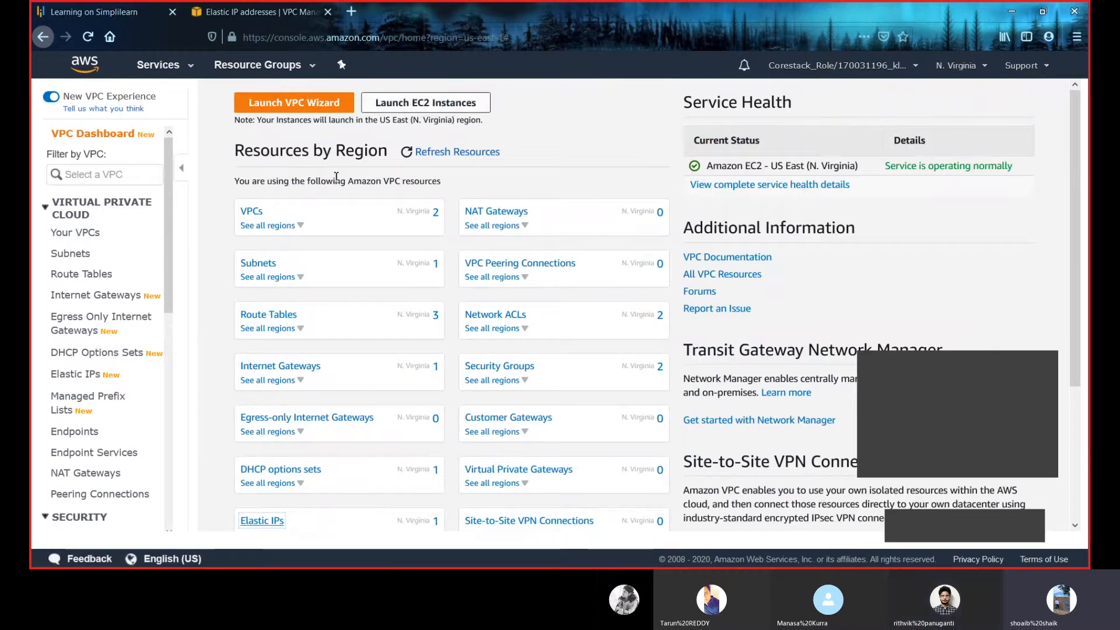
- Start the VPC wizard with the VPC with Public and Private Subnets configuration and name the VPC pubpriv
click(302, 109)
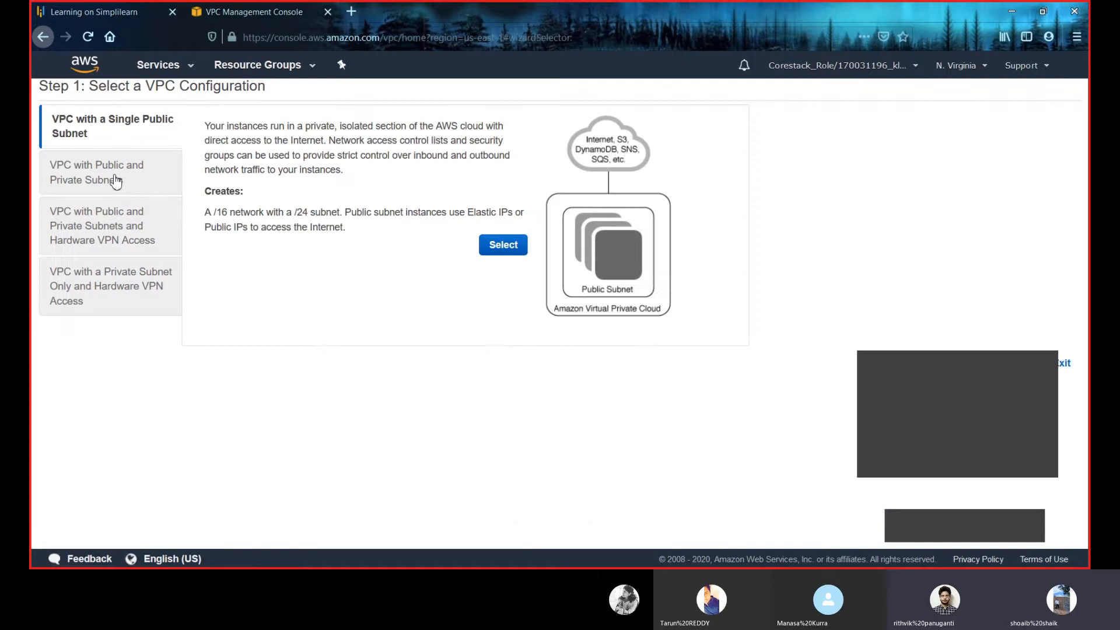
click(116, 181)
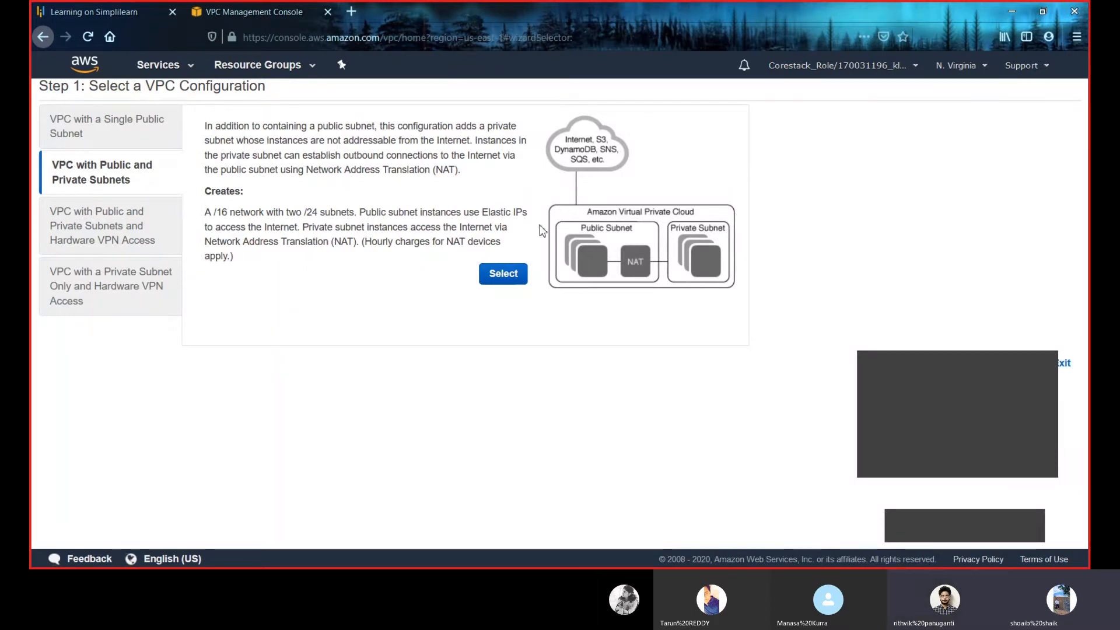
click(524, 281)
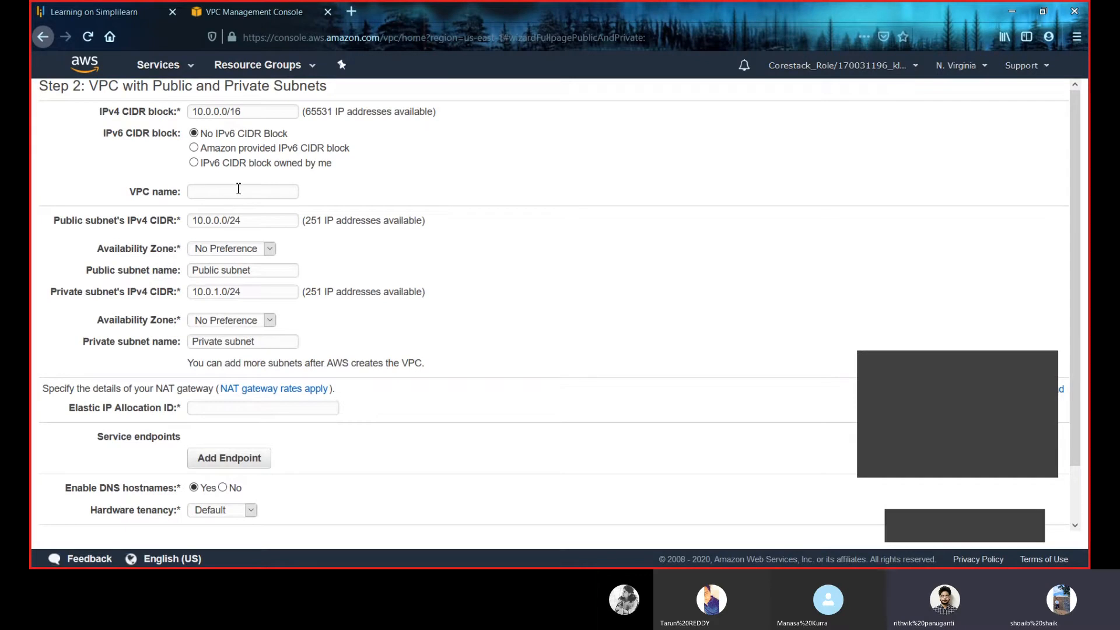
click(239, 189)
text(pubpriv)
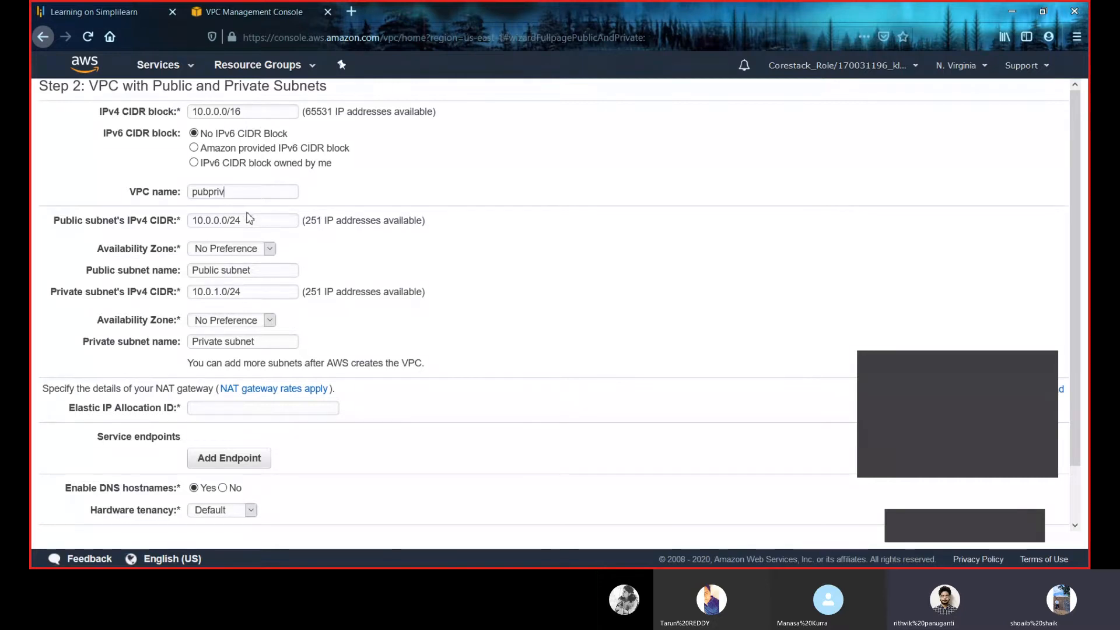
- Set the Availability Zone of both the public and the private subnet to us-east-1a
scroll(252, 219, down, 1)
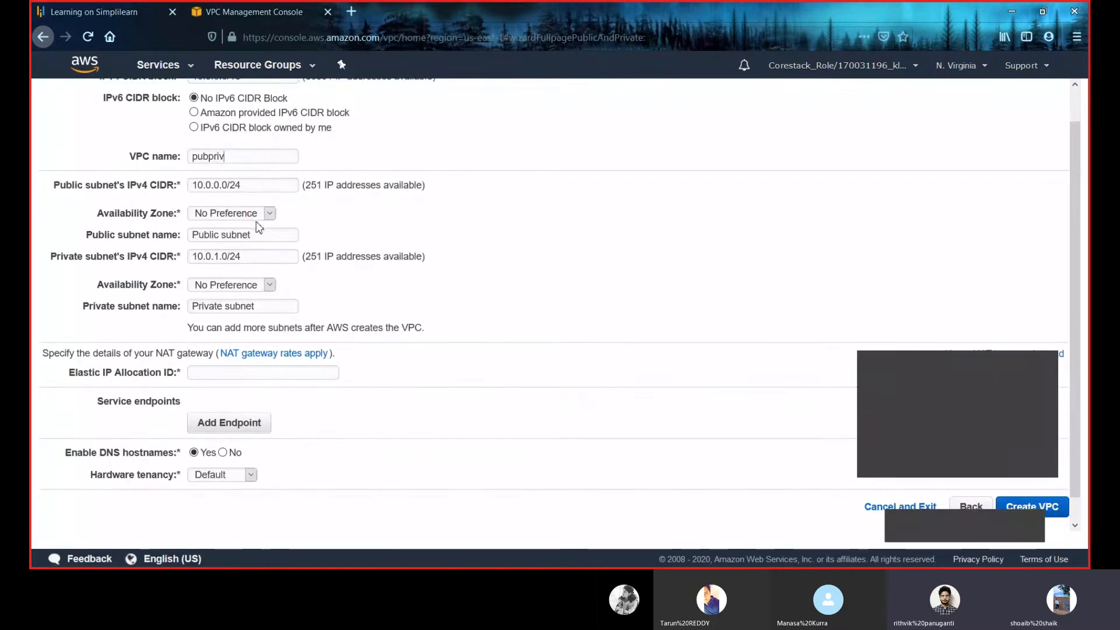
click(258, 216)
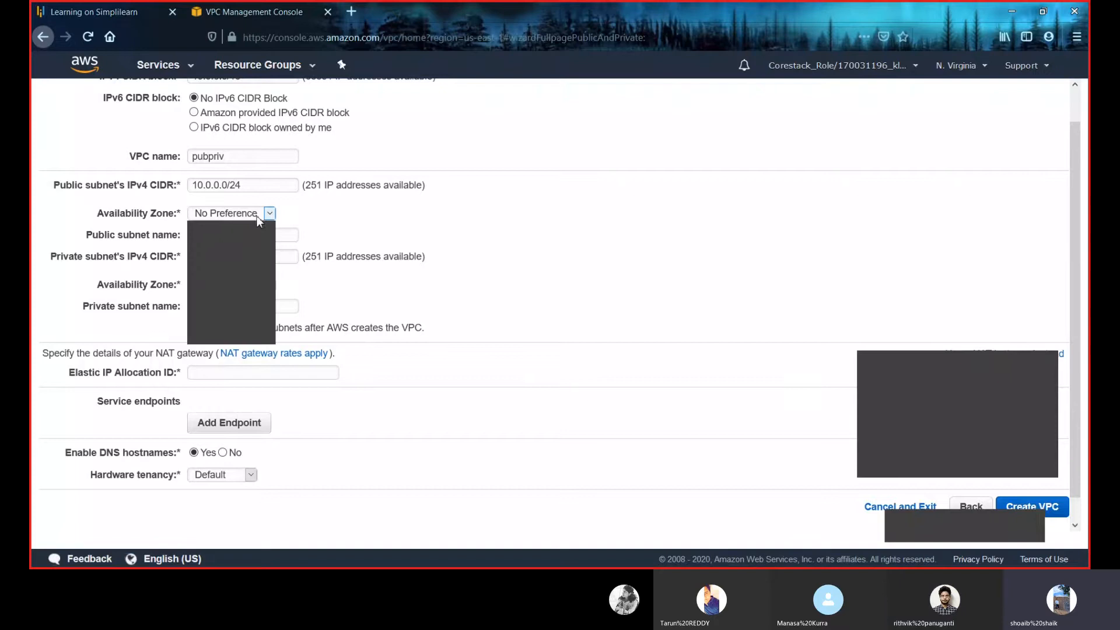
click(249, 253)
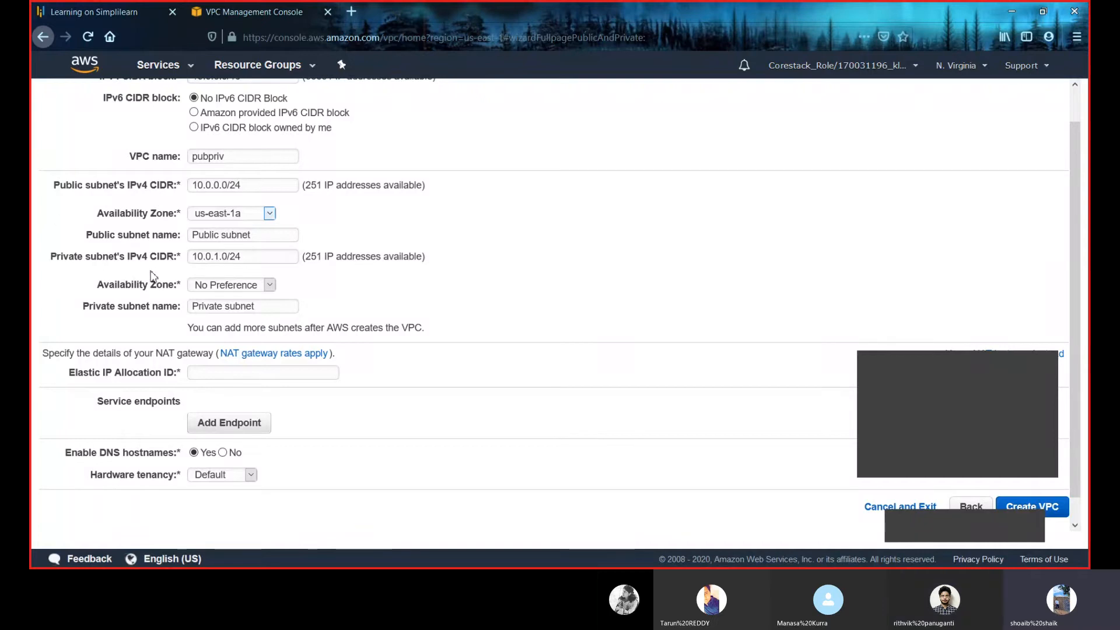
click(233, 286)
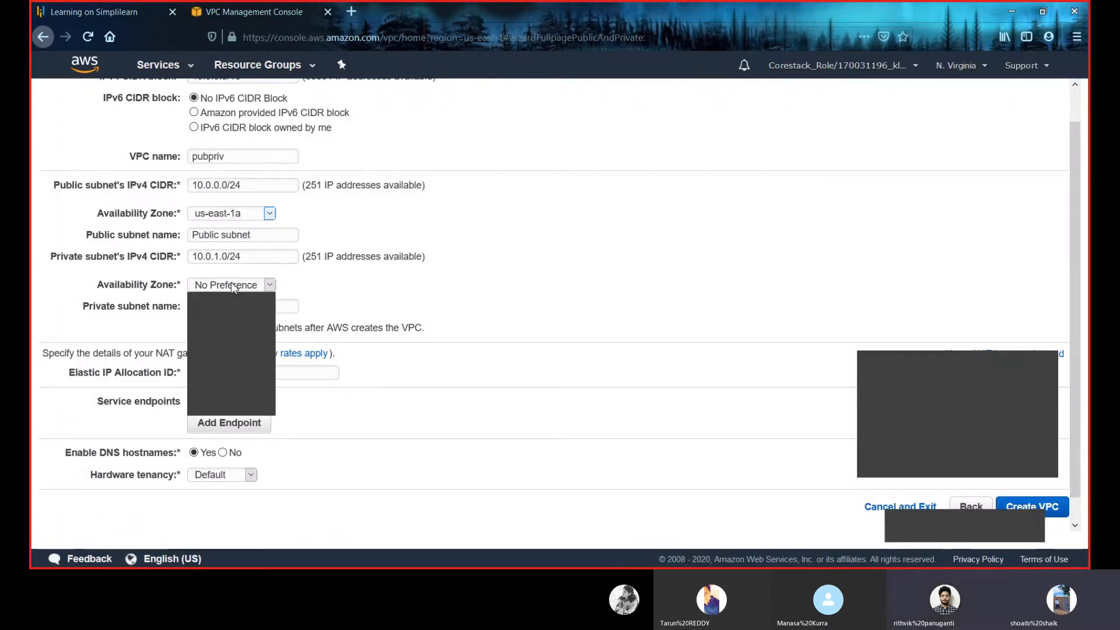
click(239, 326)
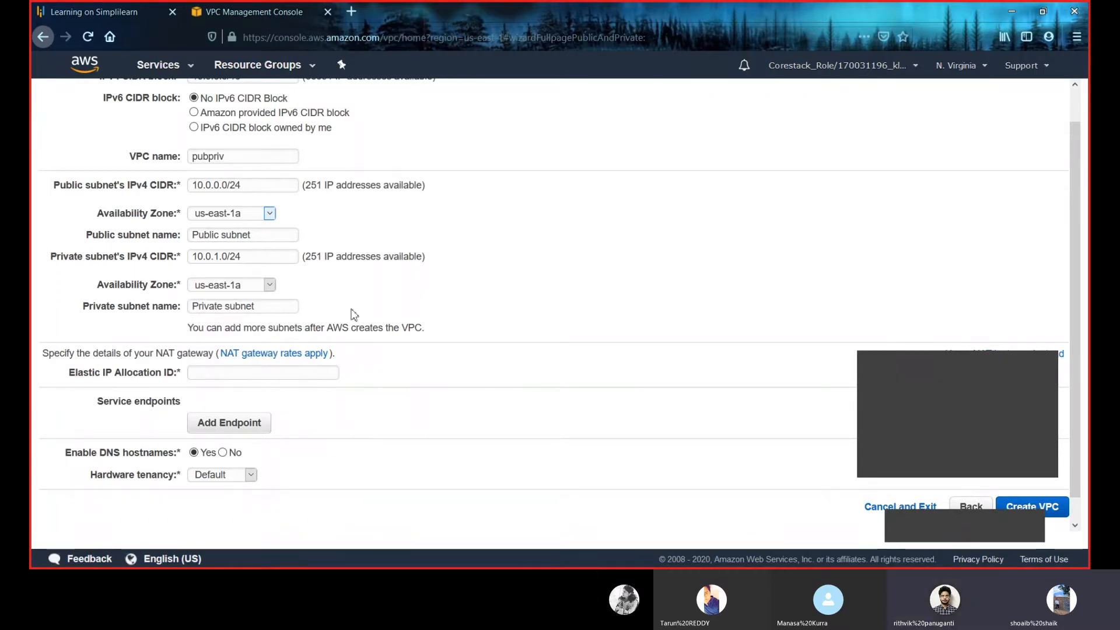
- Assign the allocated Elastic IP to the NAT gateway and create the VPC
scroll(435, 265, down, 1)
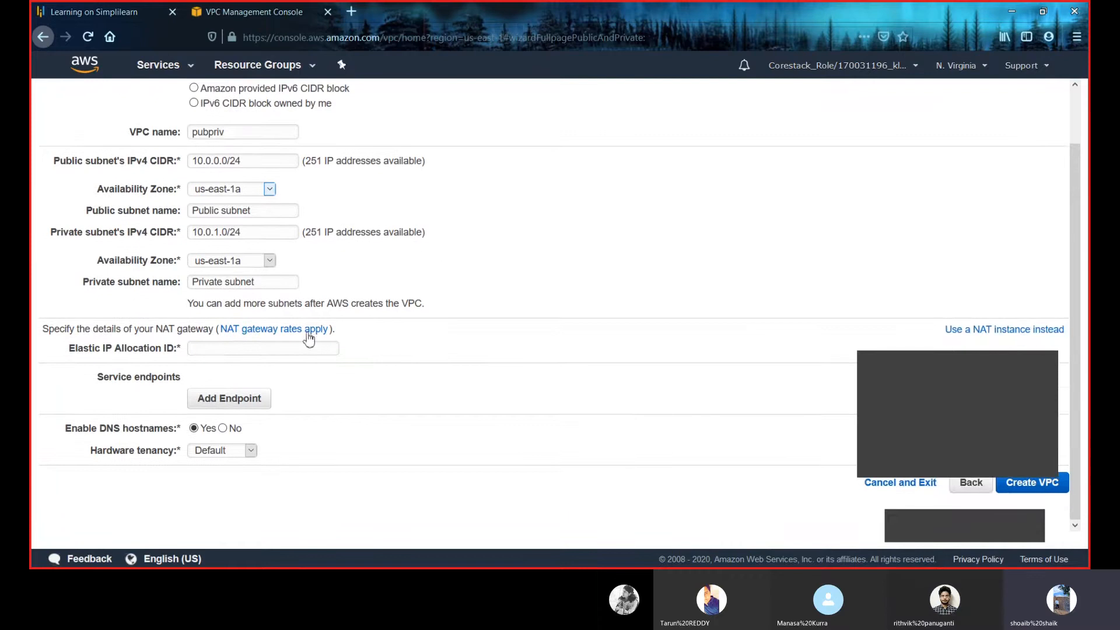
click(275, 351)
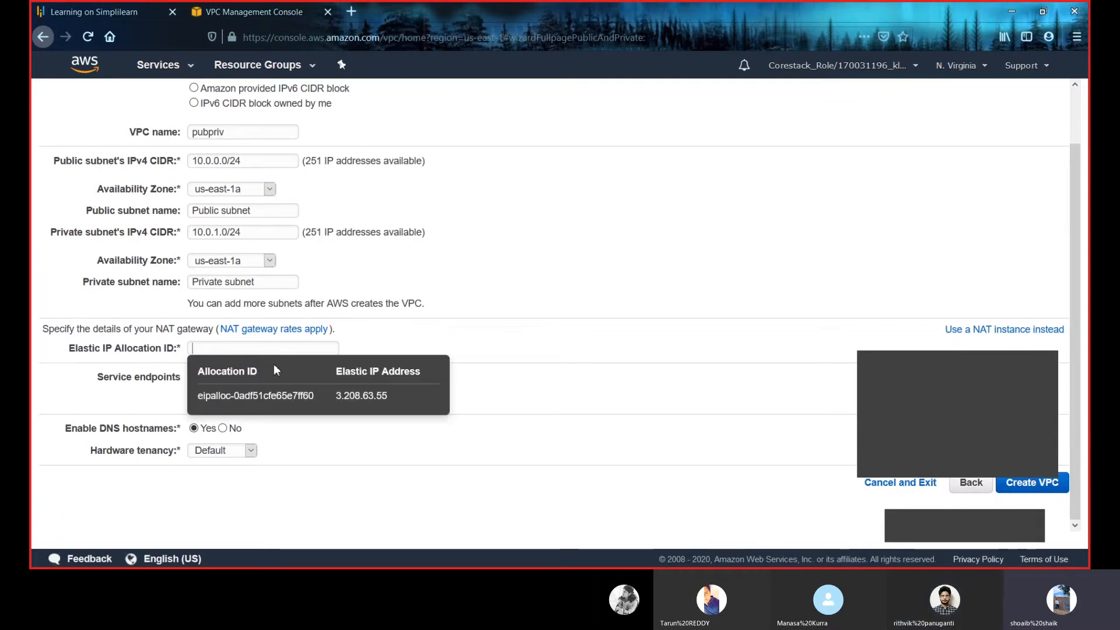
click(338, 405)
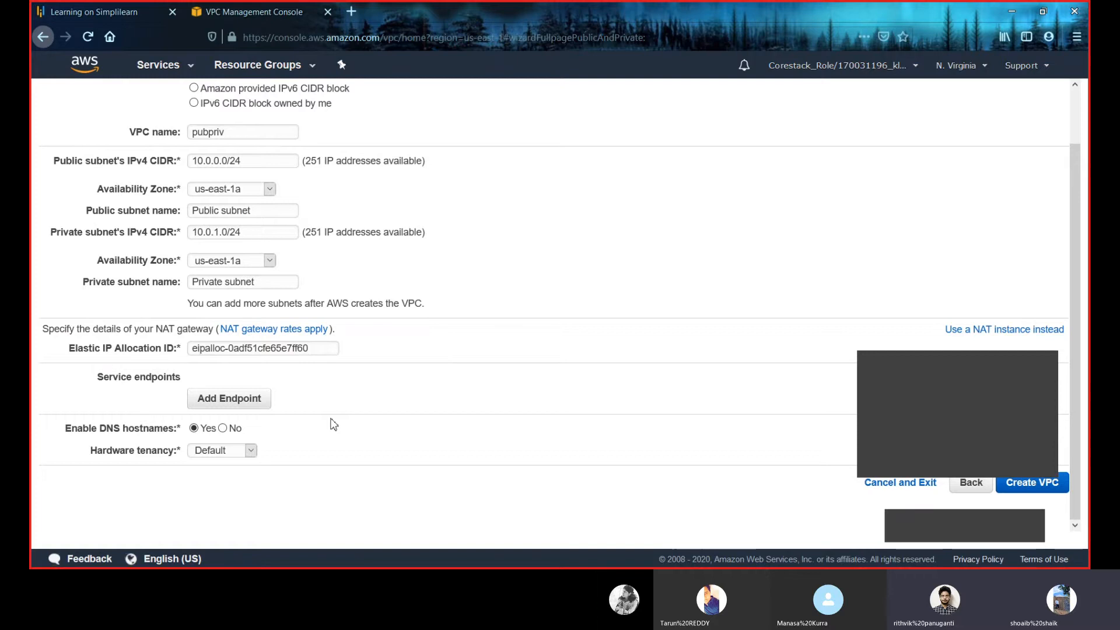
scroll(334, 425, up, 2)
scroll(635, 261, down, 2)
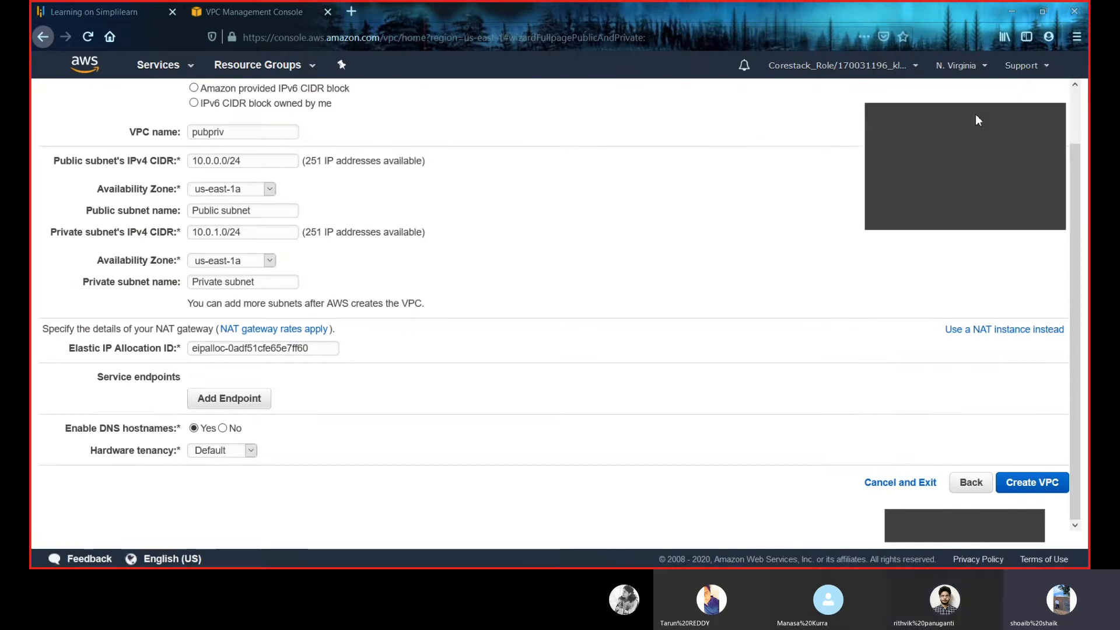
click(1031, 484)
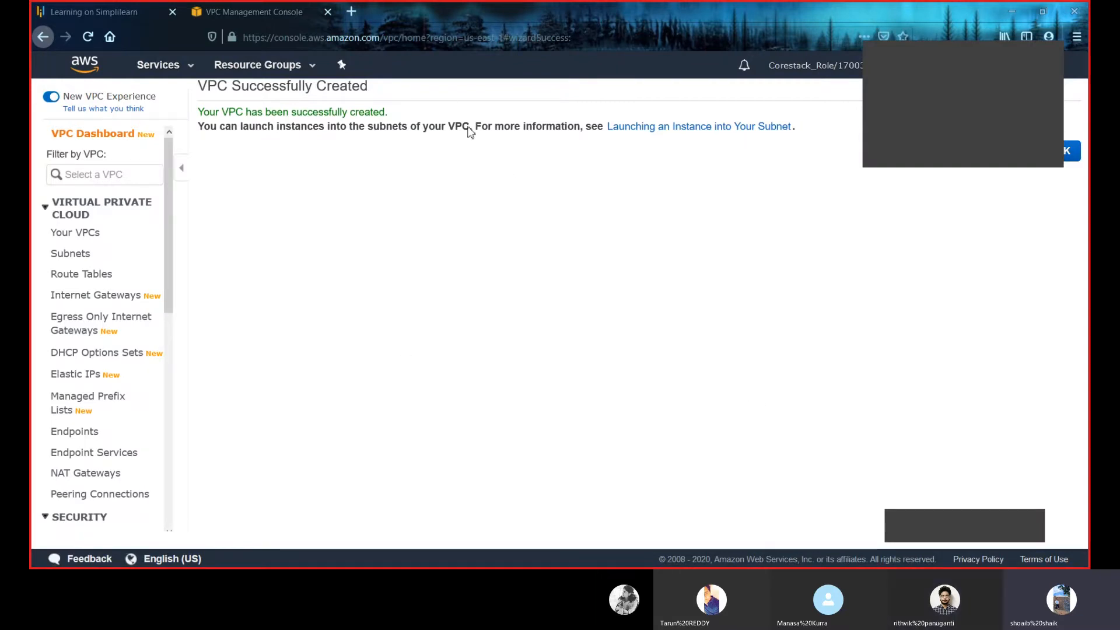
- Open the list of VPCs and examine its columns and the description details of the pubpriv VPC
click(77, 237)
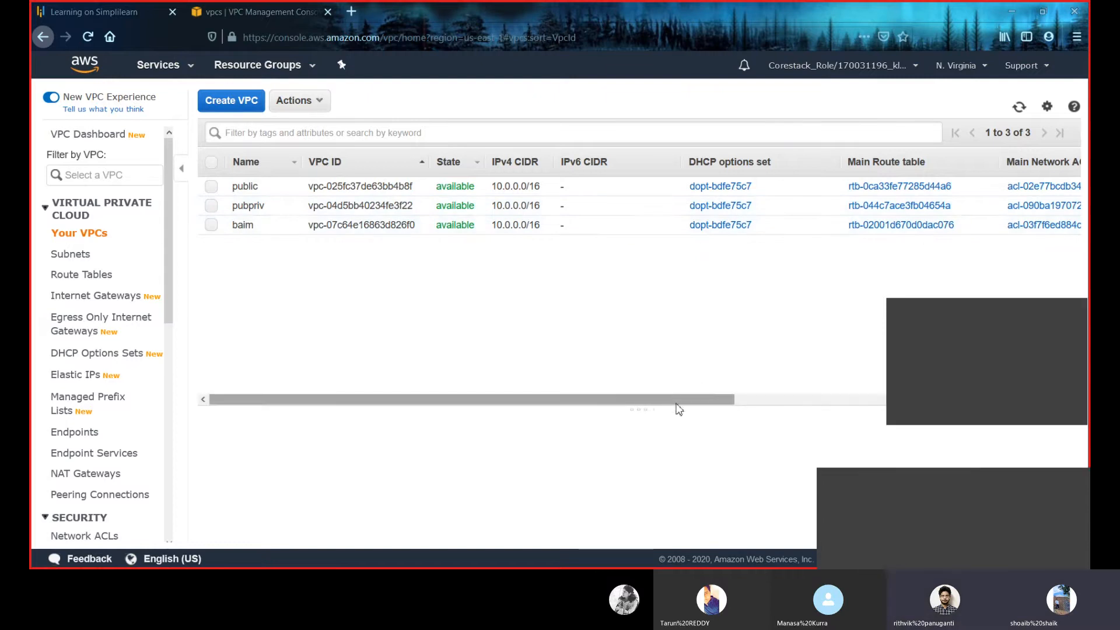
drag(670, 408, 680, 397)
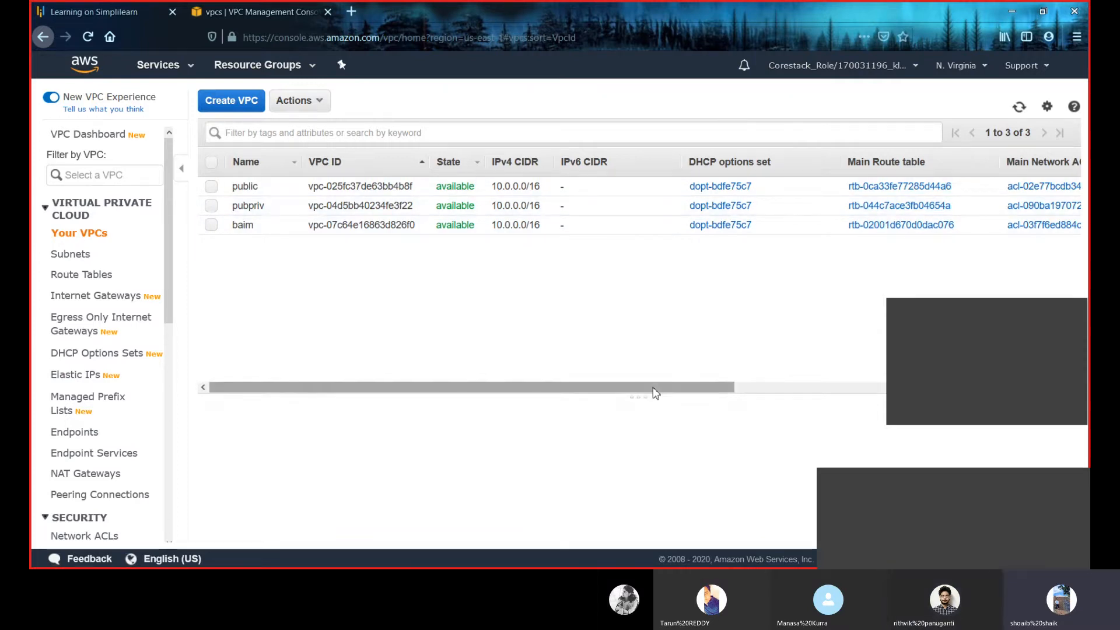
drag(655, 390, 849, 375)
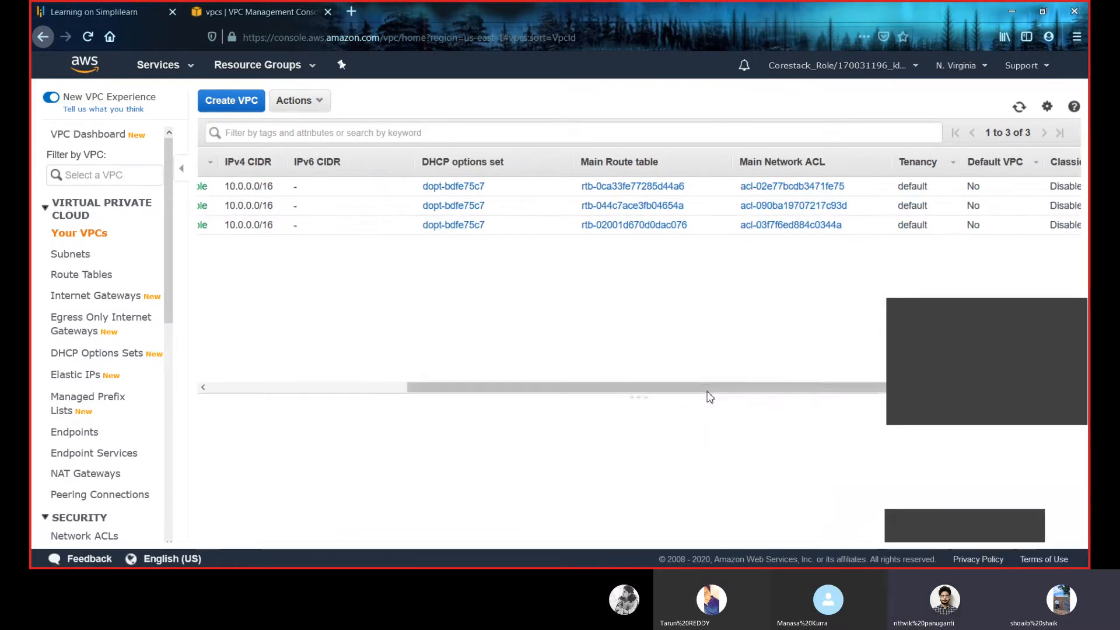
drag(709, 397, 212, 458)
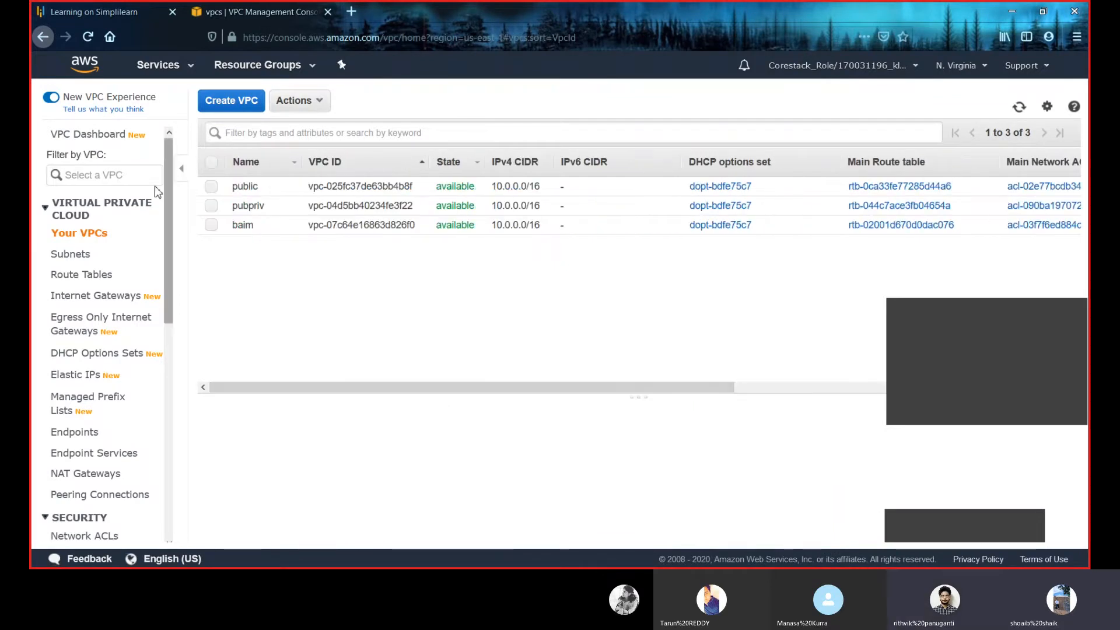
click(214, 205)
scroll(489, 420, down, 1)
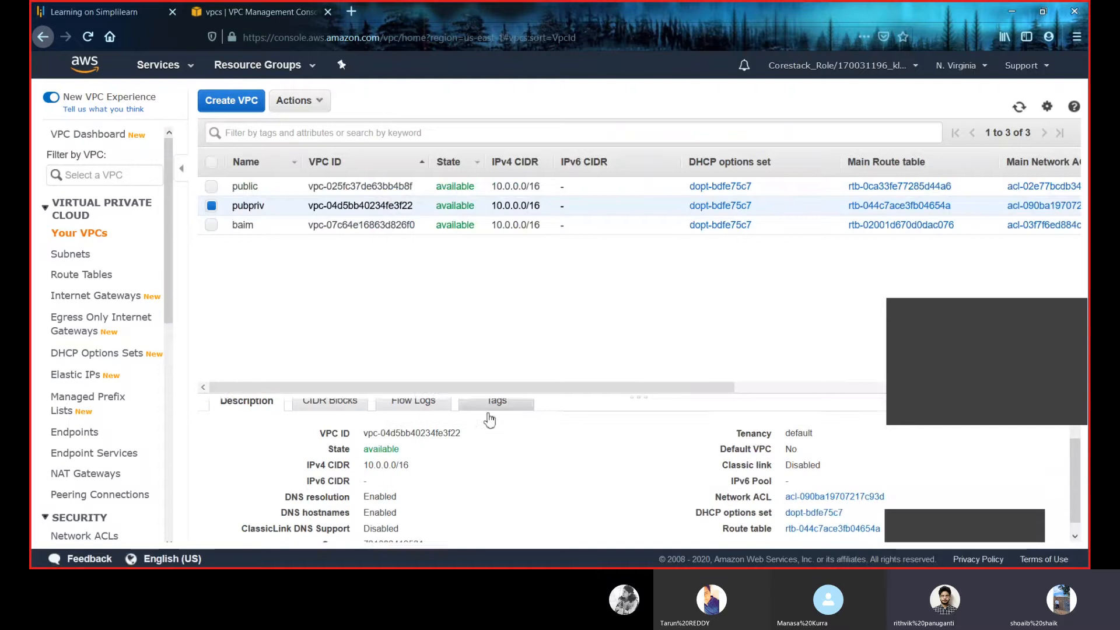
scroll(489, 420, down, 1)
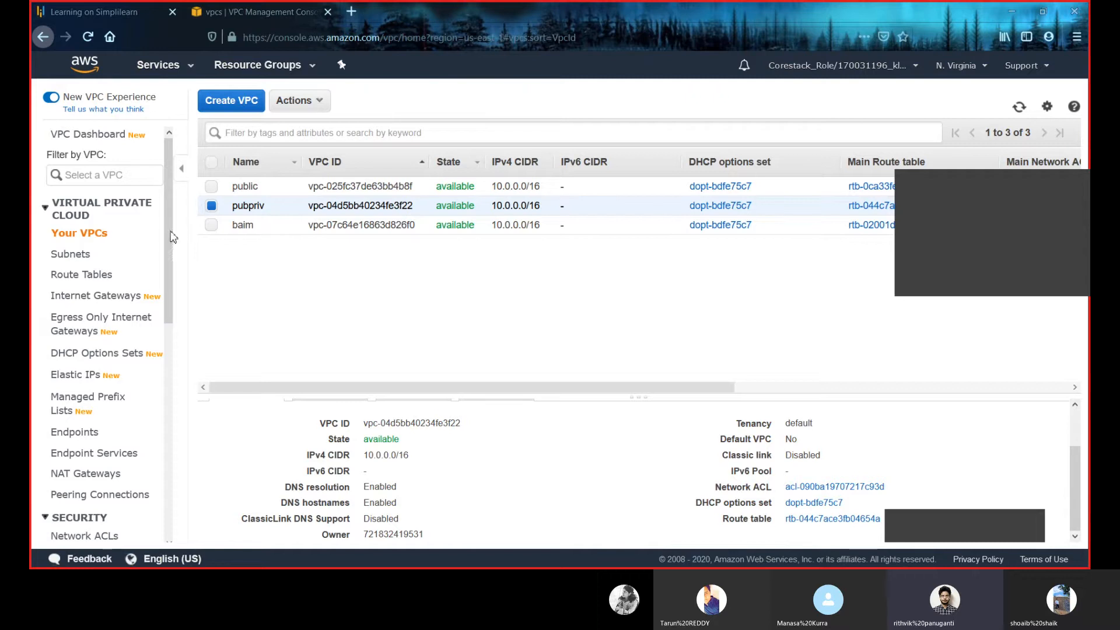
drag(167, 229, 203, 129)
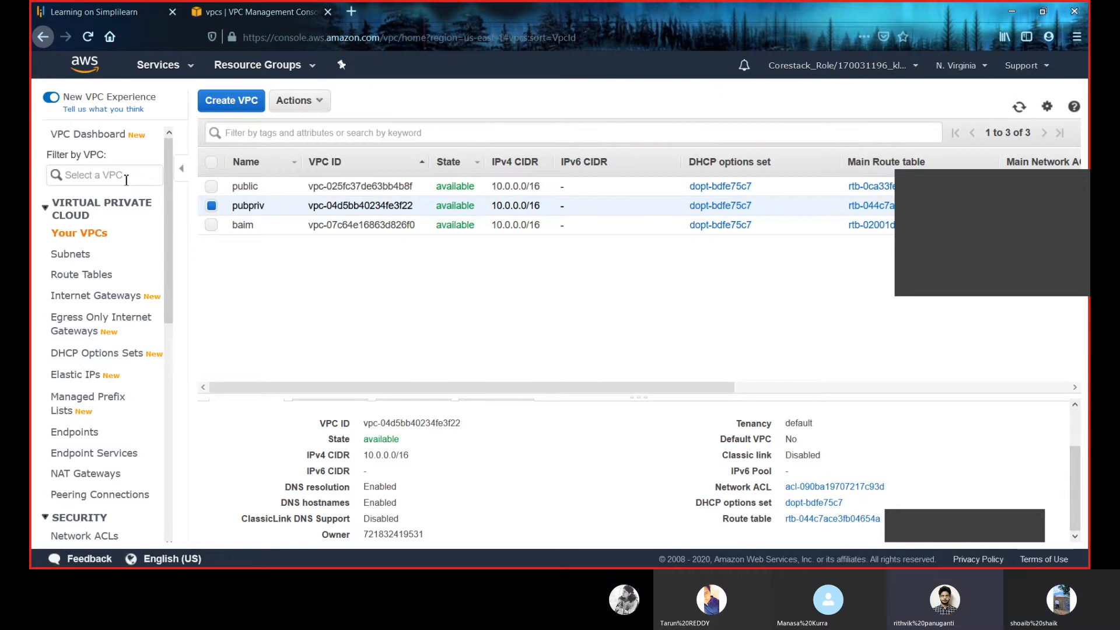
- Reopen the VPC wizard's public and private subnets configuration and view the NAT gateway rates page
click(89, 134)
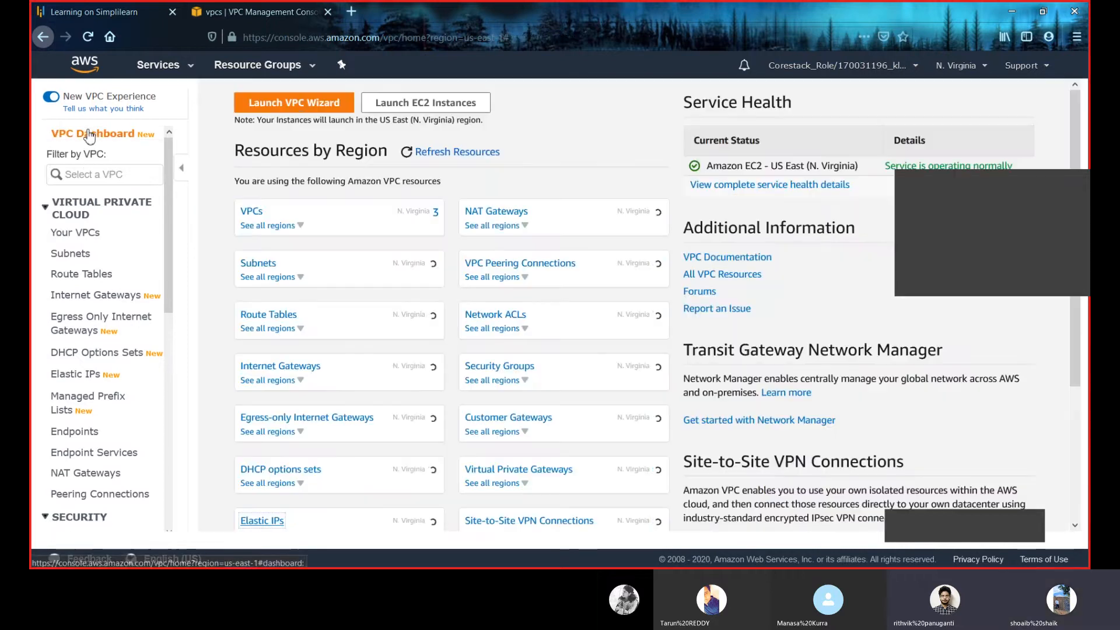
click(304, 110)
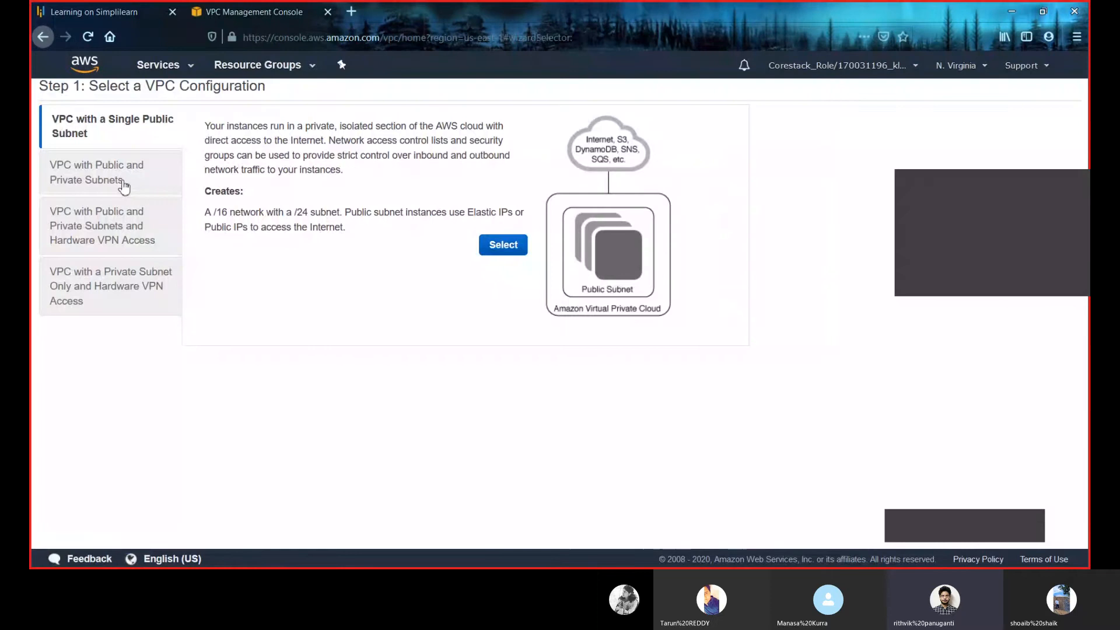
click(124, 186)
click(514, 278)
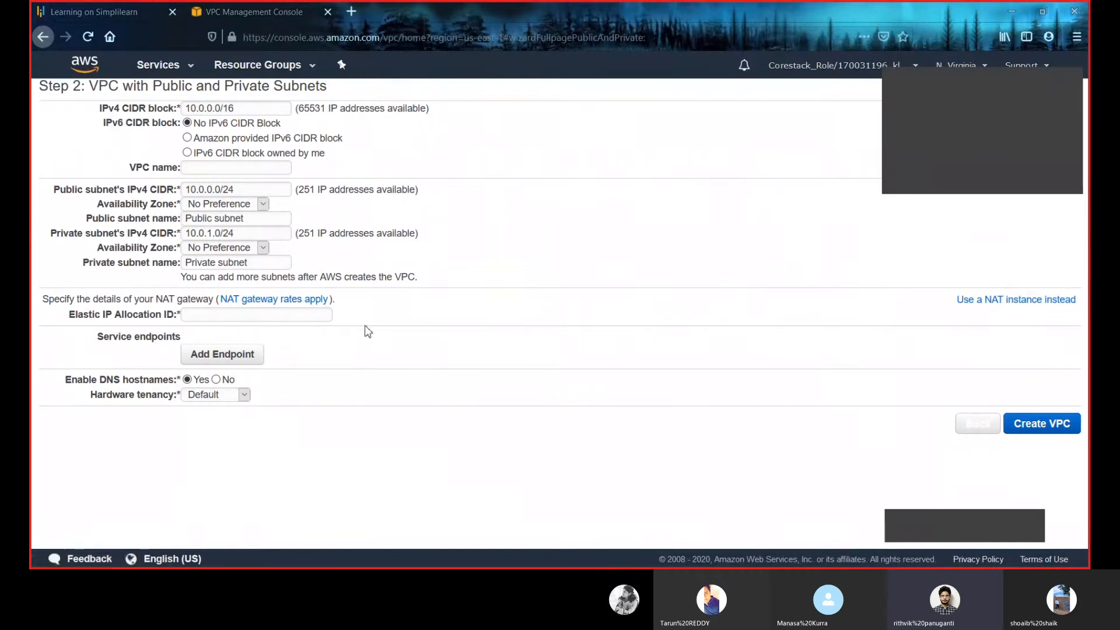
click(321, 308)
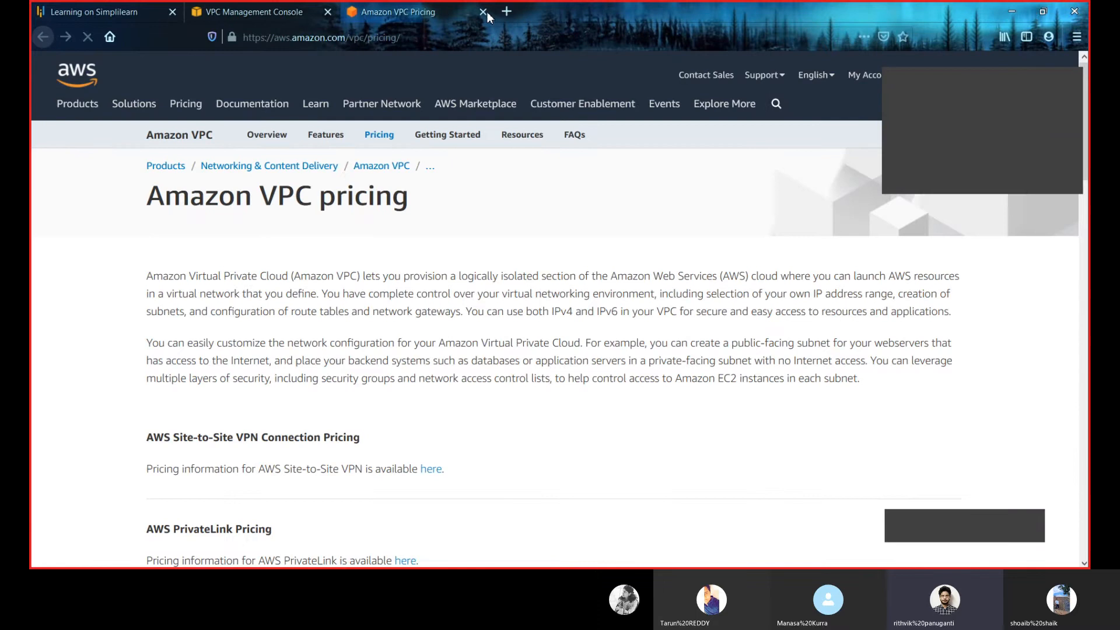
click(483, 11)
- View the wizard's NAT instance options in place of the NAT gateway, and return to the VPC dashboard without creating anything
click(985, 300)
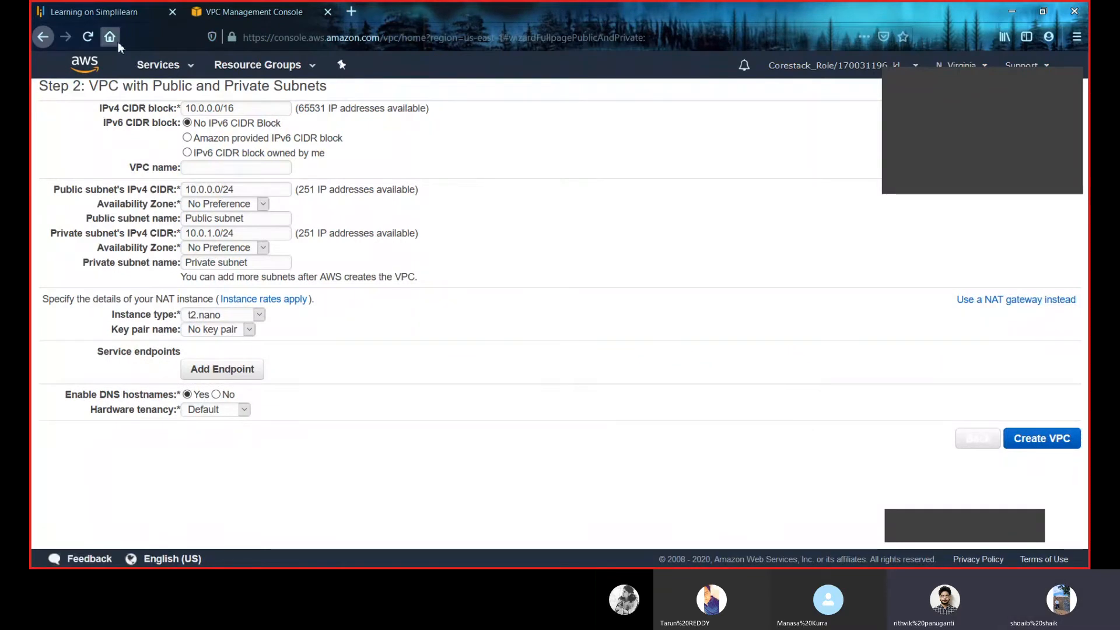
click(181, 66)
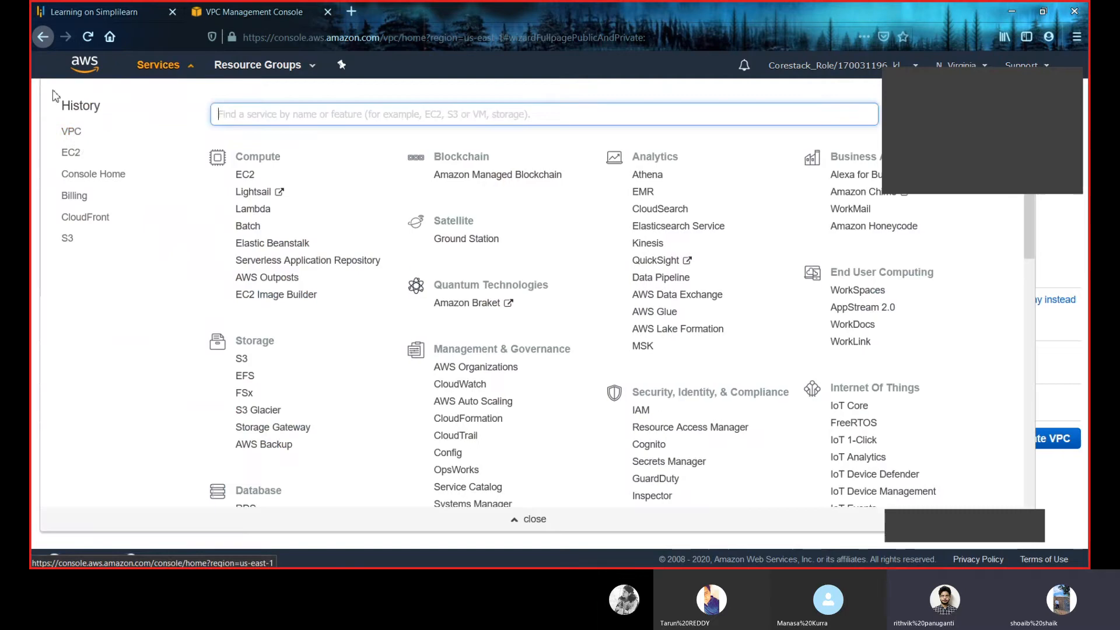
click(72, 132)
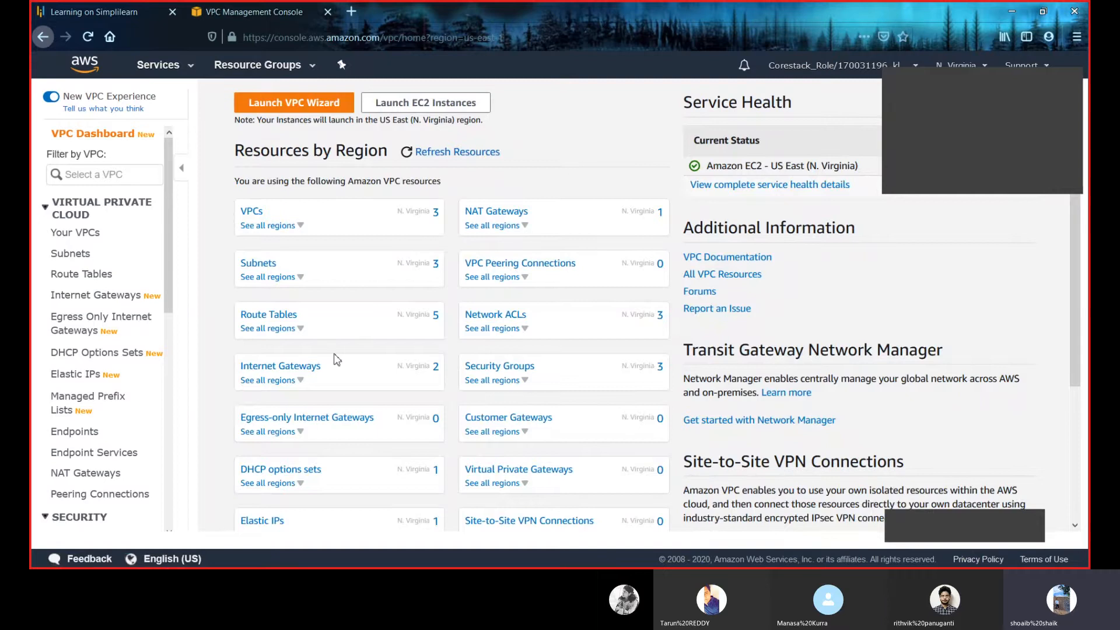
- Open the Elastic IPs list again and allocate another address from Amazon's pool of IPv4 addresses
scroll(343, 353, down, 3)
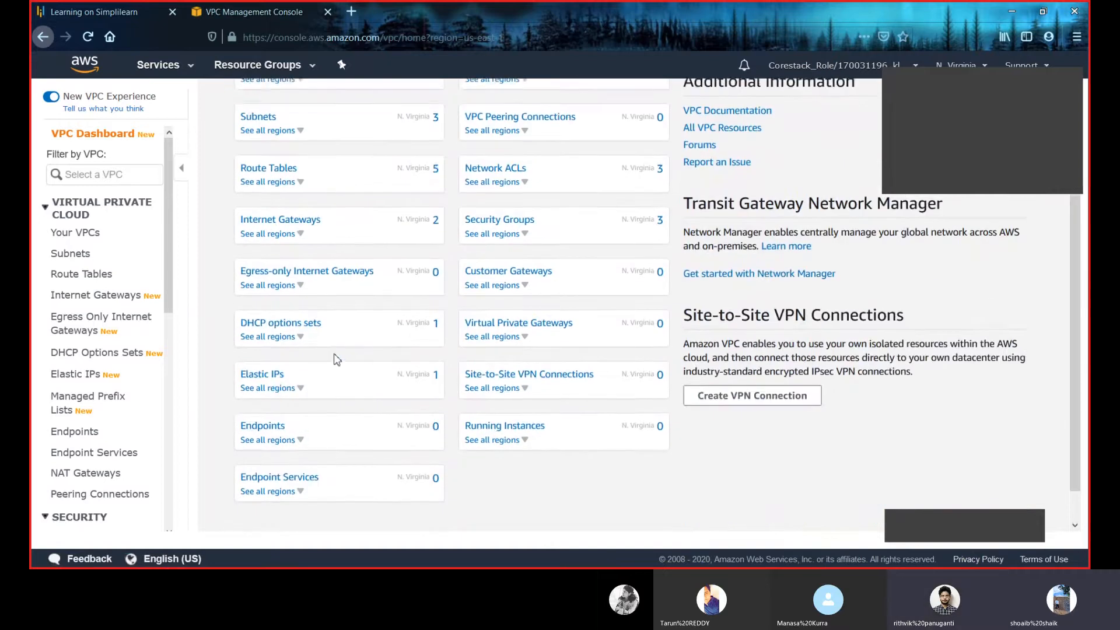
click(276, 377)
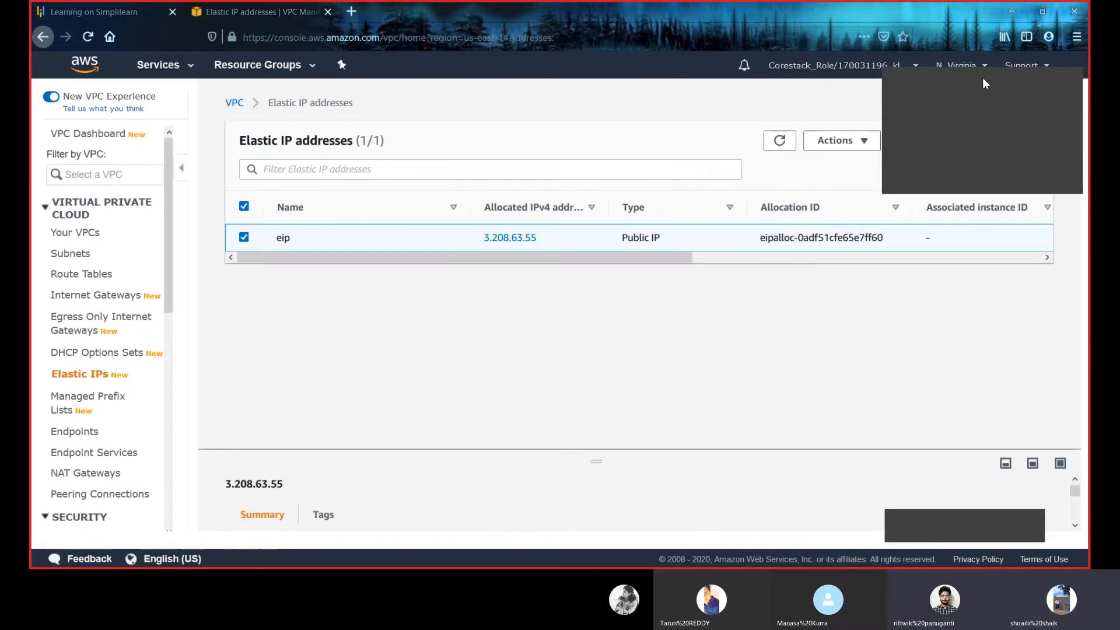
click(245, 238)
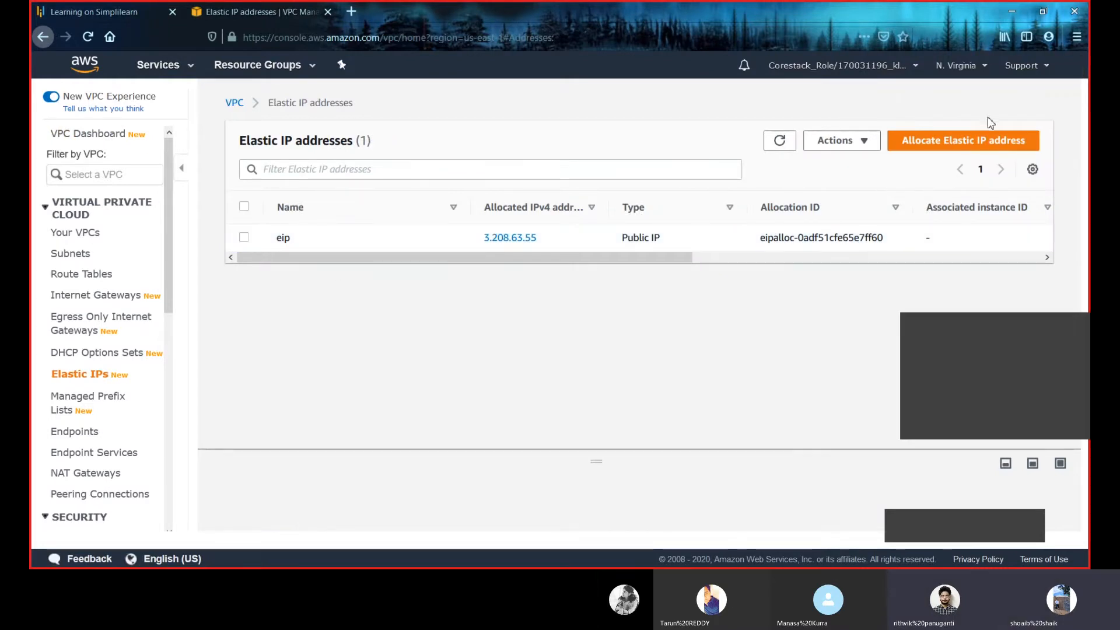
click(984, 141)
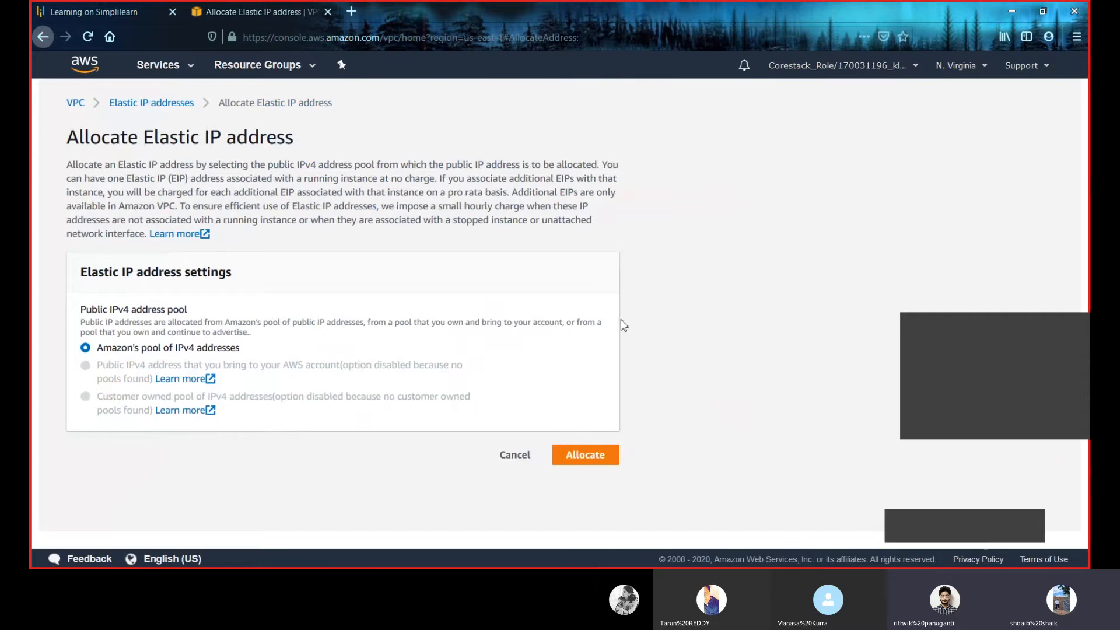
click(586, 455)
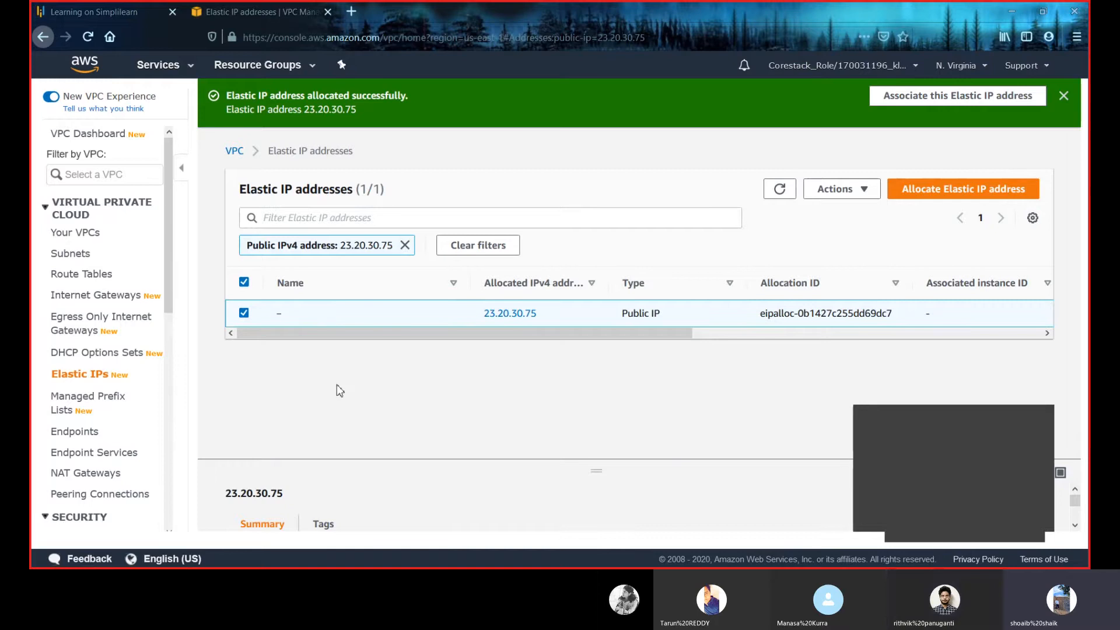
- Name the newly allocated Elastic IP address eipinstance
click(291, 314)
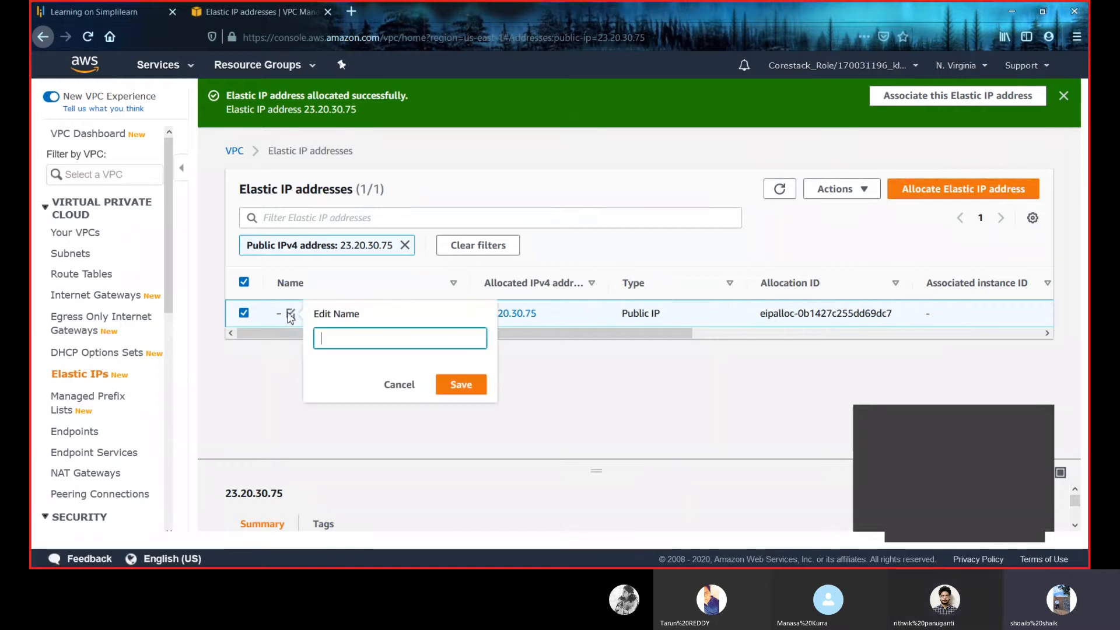
text(eip)
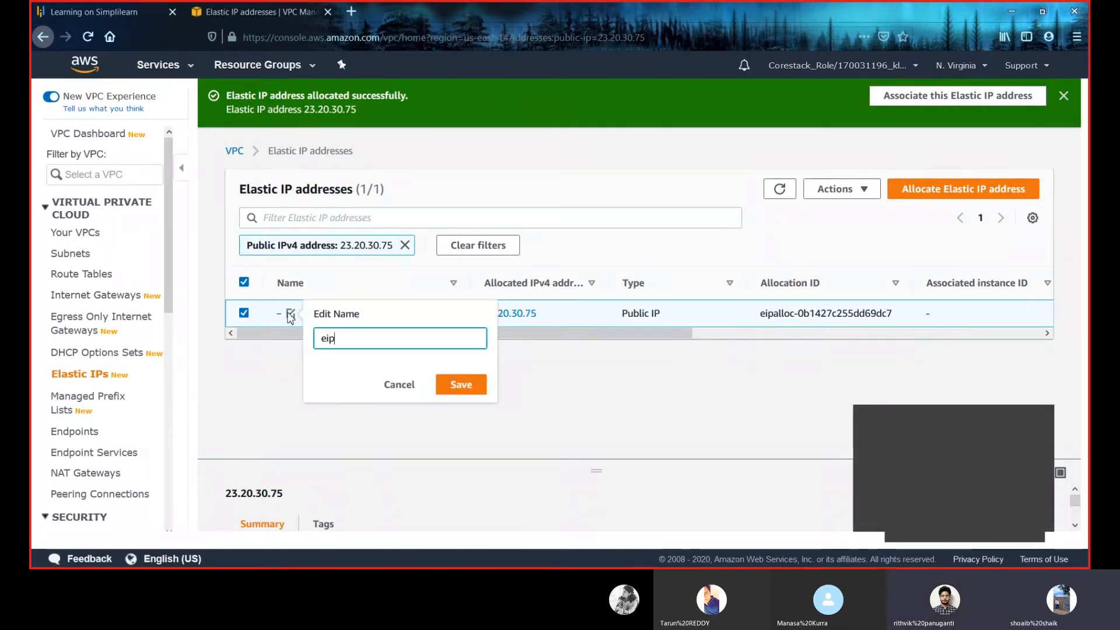
text(insta)
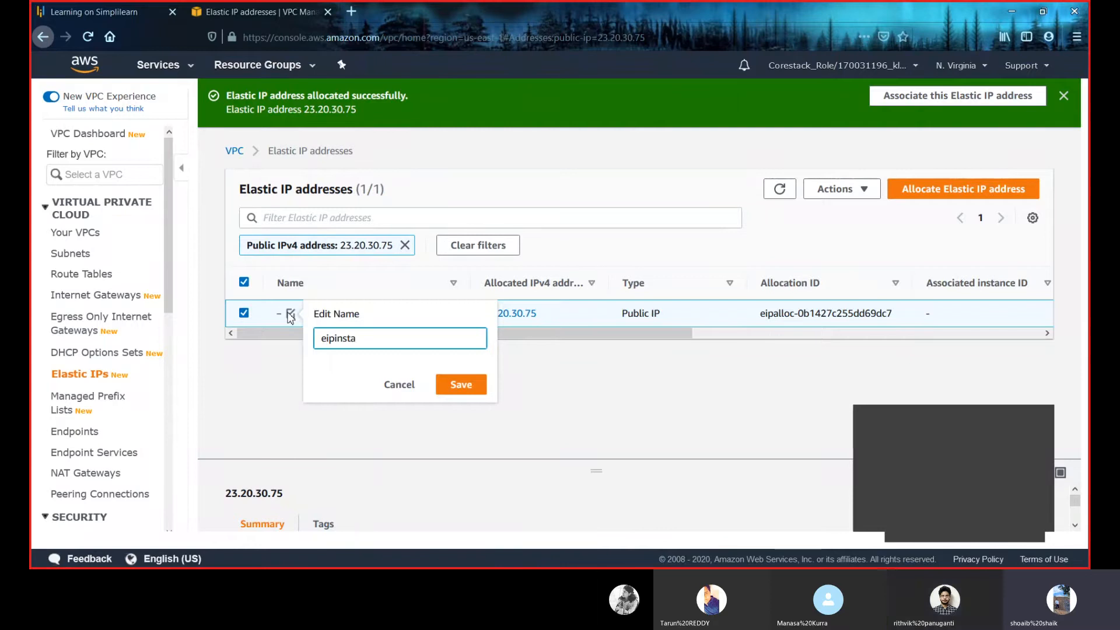
text(nce)
key(Return)
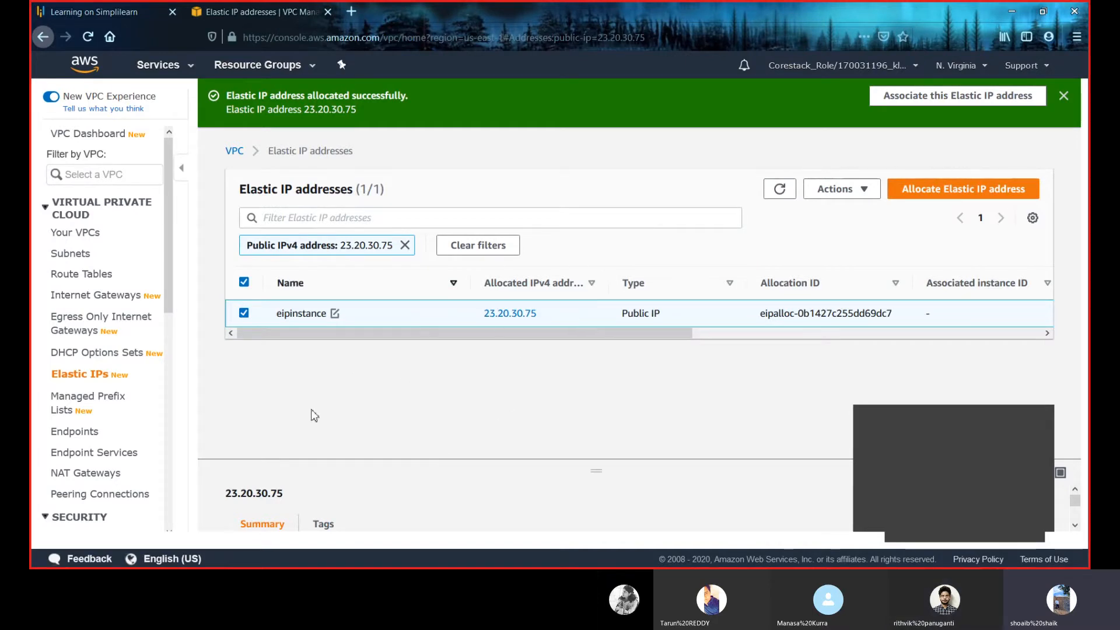
- Start the VPC wizard with the public and private subnets configuration and name the VPC instance
click(87, 139)
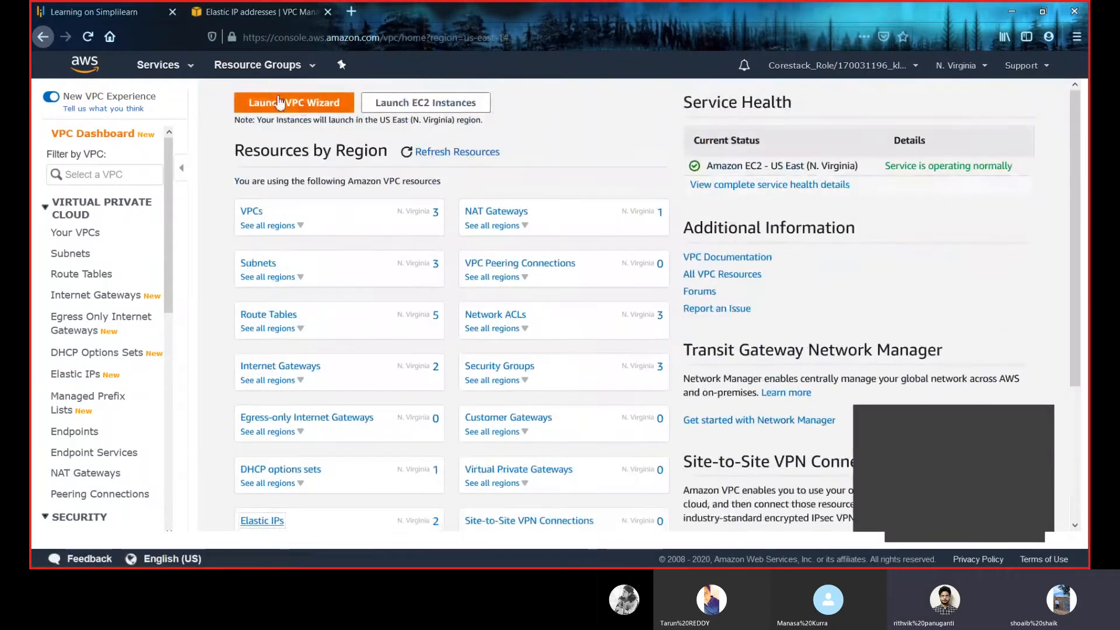
click(308, 104)
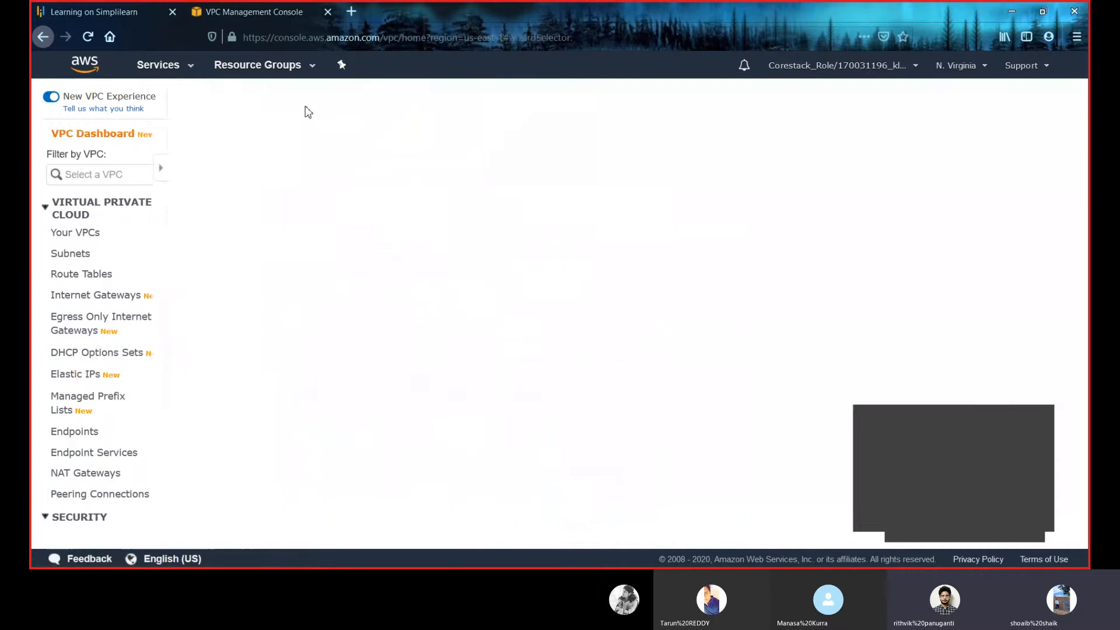
click(124, 181)
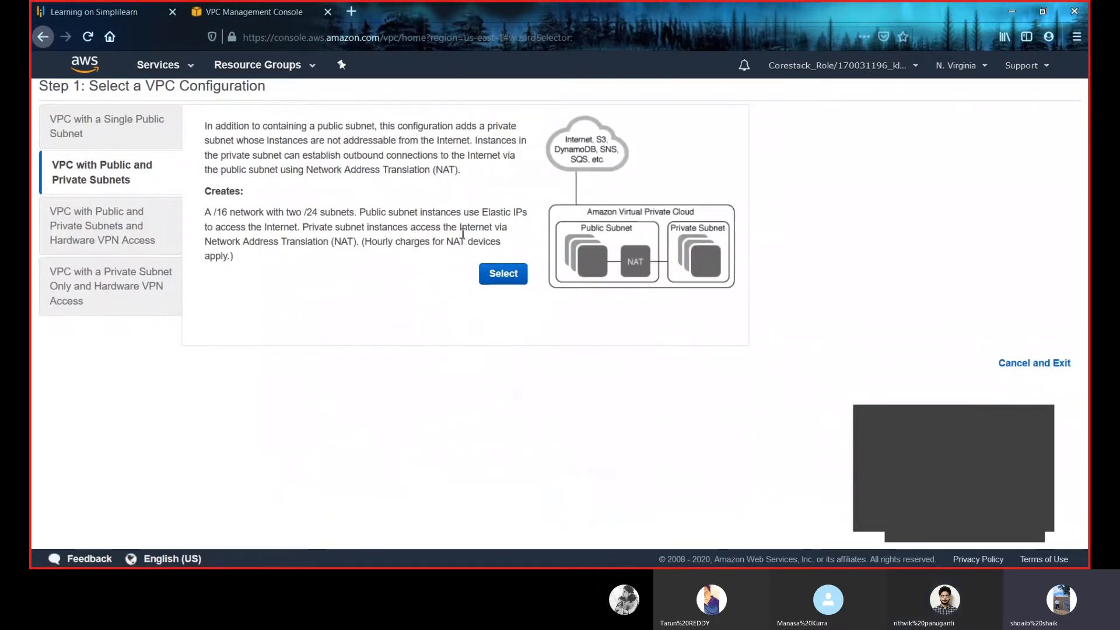
click(506, 275)
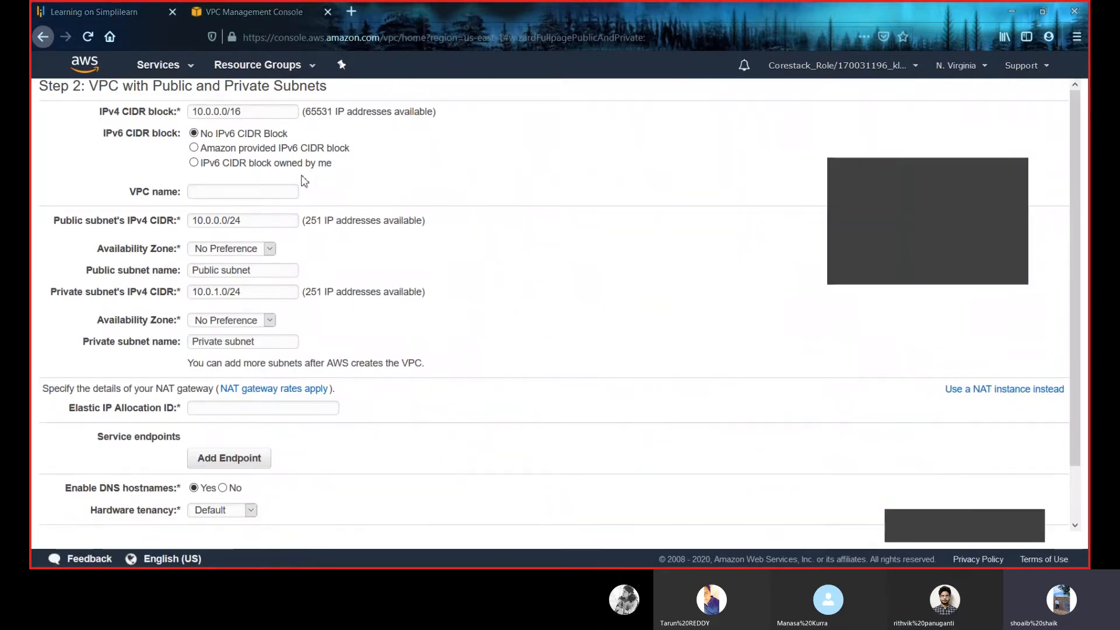
click(273, 191)
text(p)
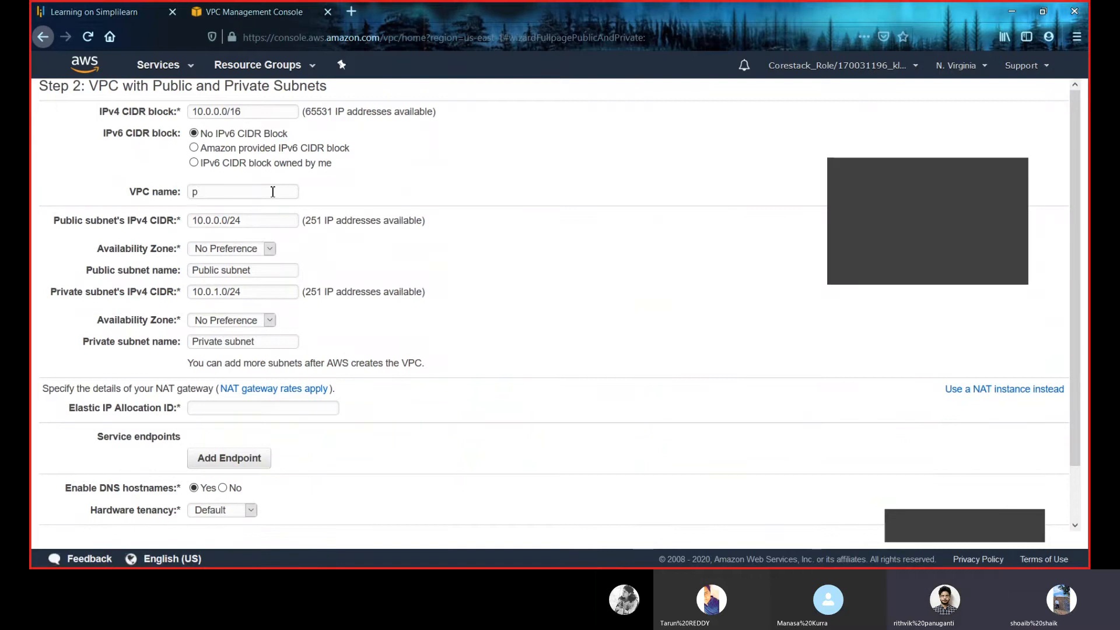
key(BackSpace)
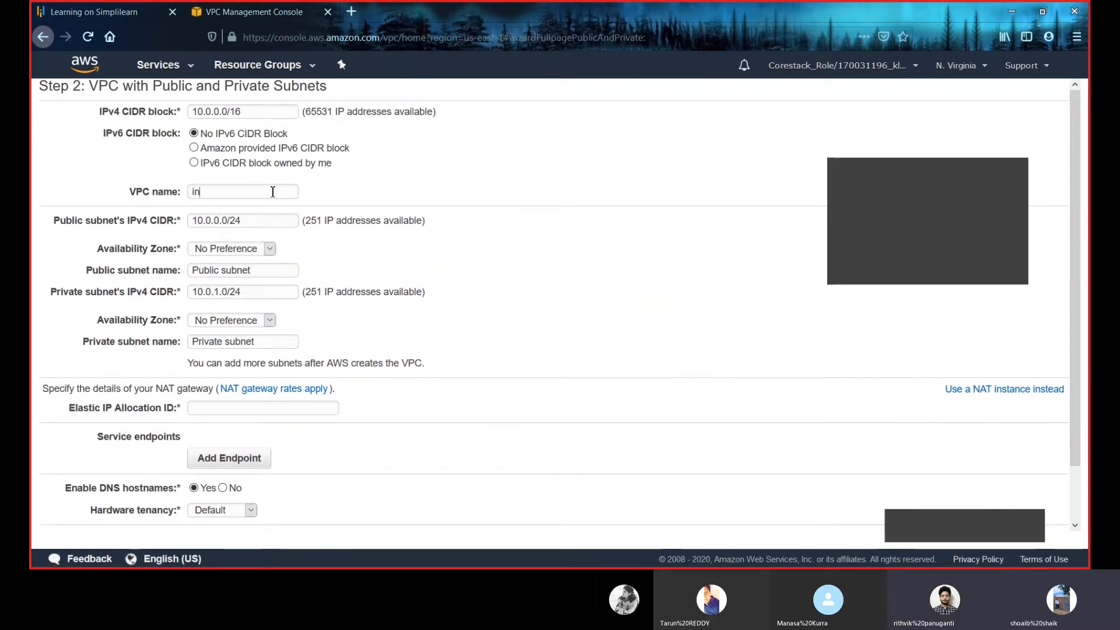
text(insta)
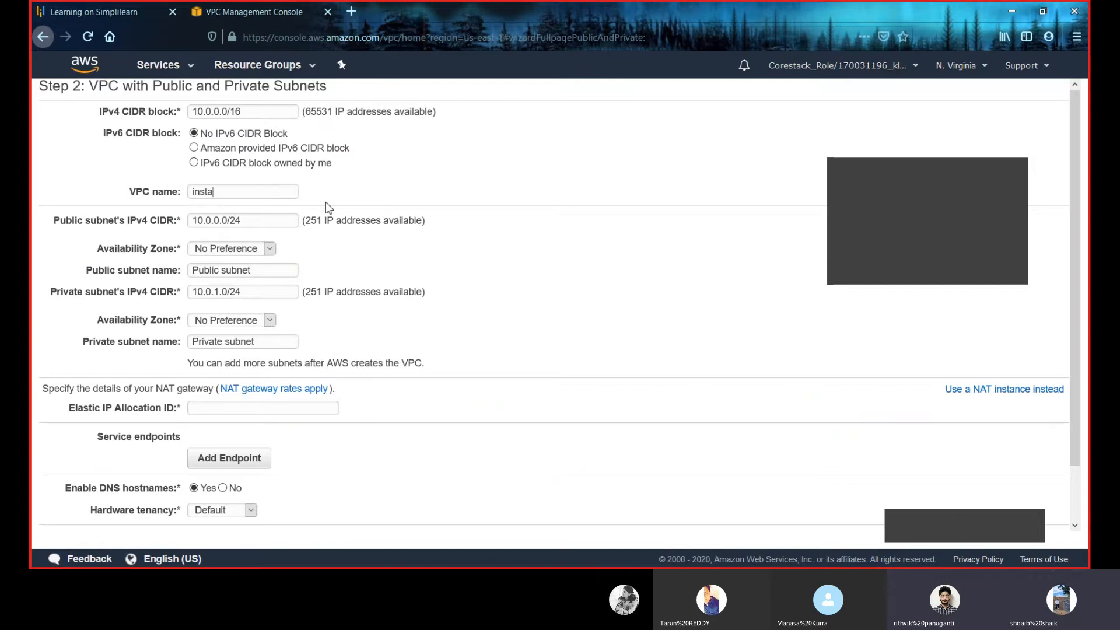
text(ce)
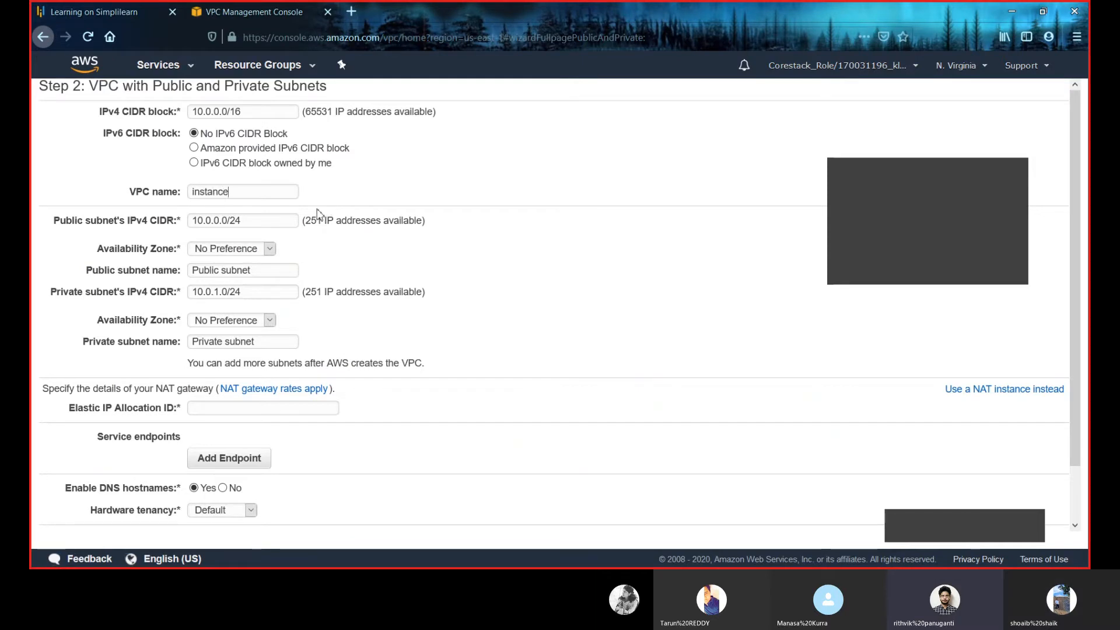
- Set the availability zone of both the public and the private subnet to us-east-1c
click(241, 250)
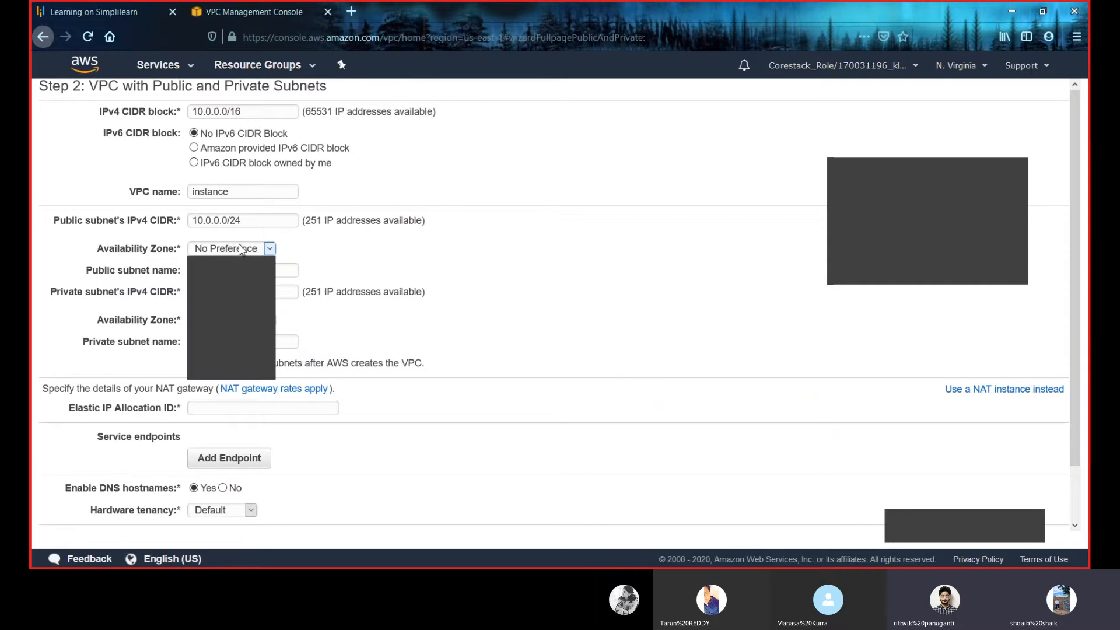
click(238, 317)
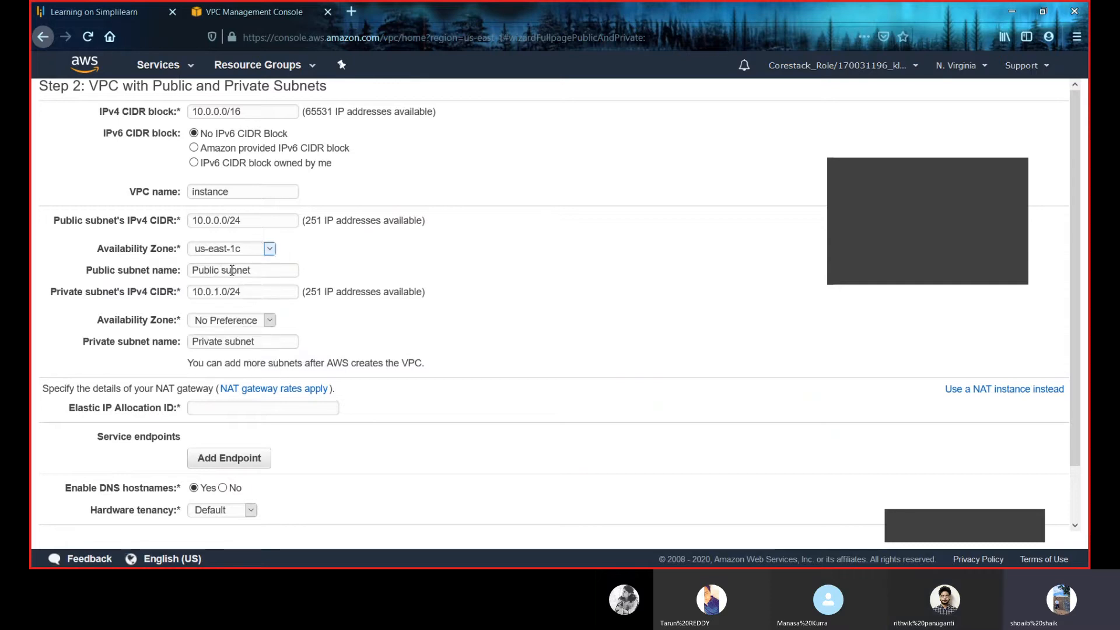
click(255, 323)
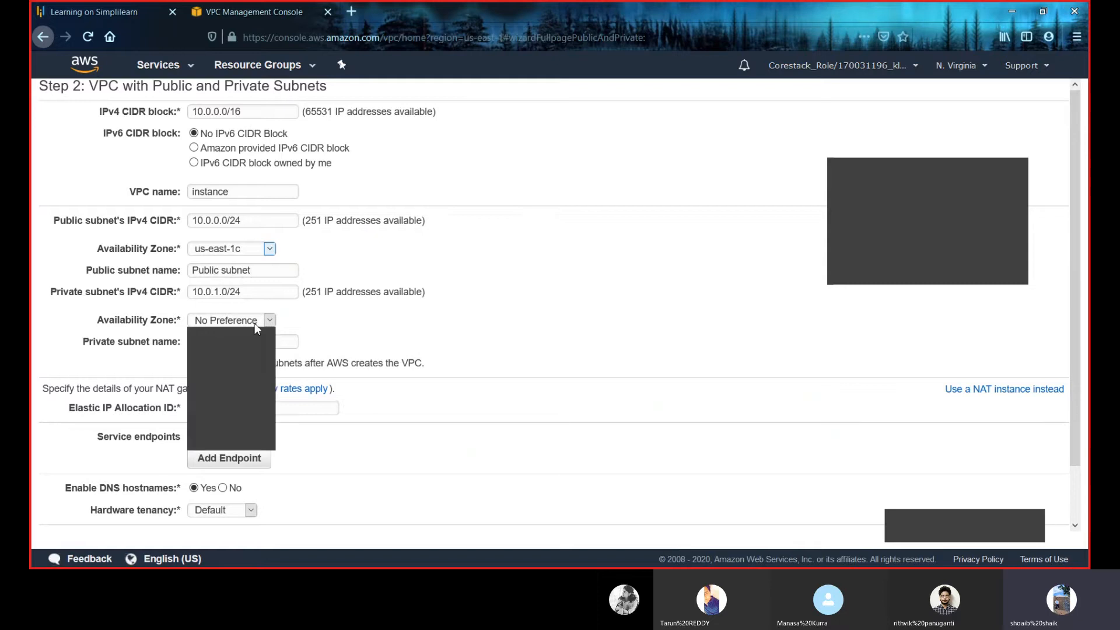
click(222, 391)
scroll(396, 356, down, 1)
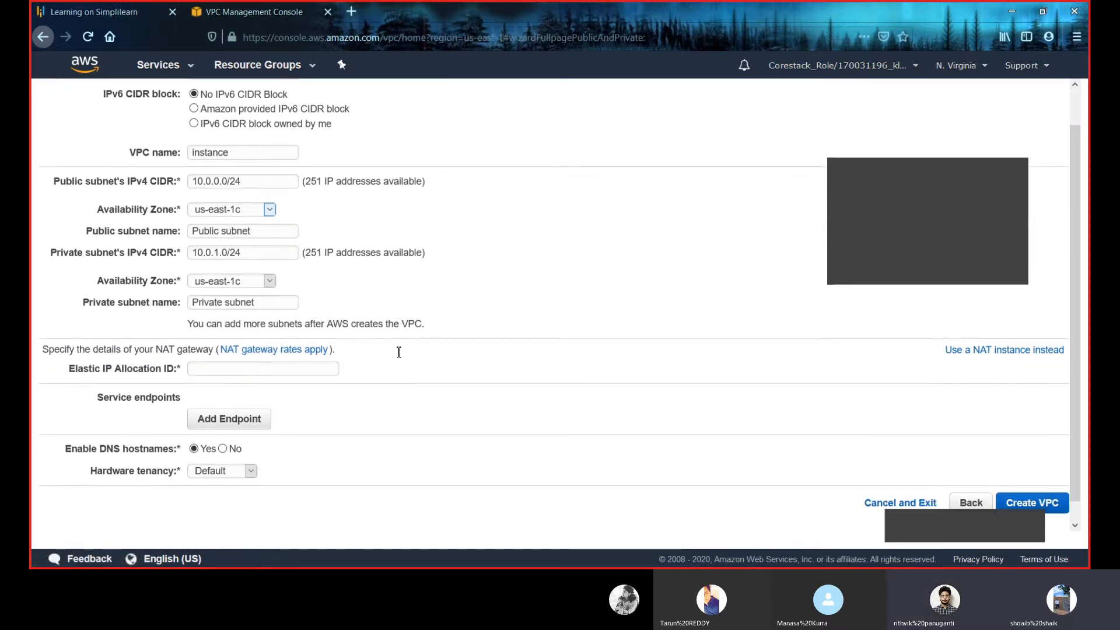
scroll(397, 356, up, 1)
scroll(399, 358, down, 1)
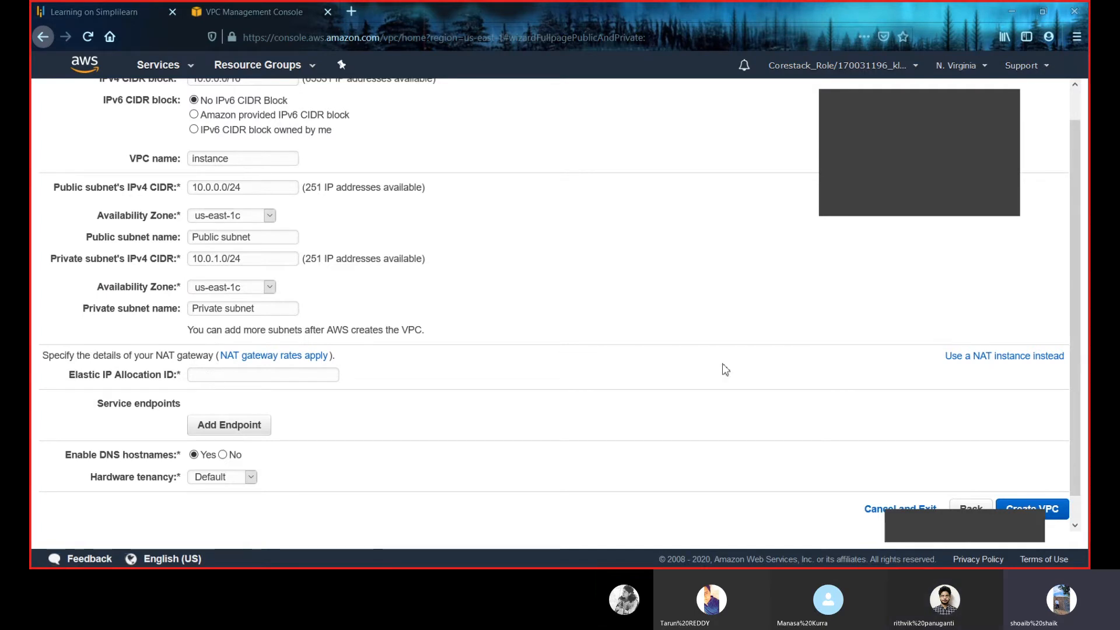
- Replace the NAT gateway with a NAT instance of type t2.nano and check the available key pairs
click(1005, 357)
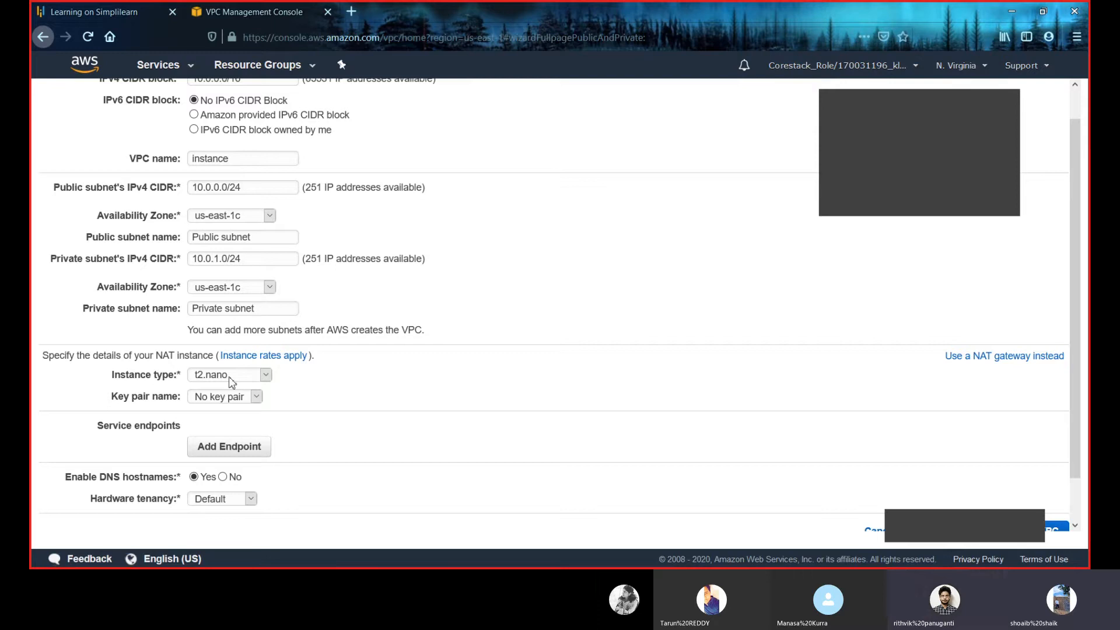
click(230, 378)
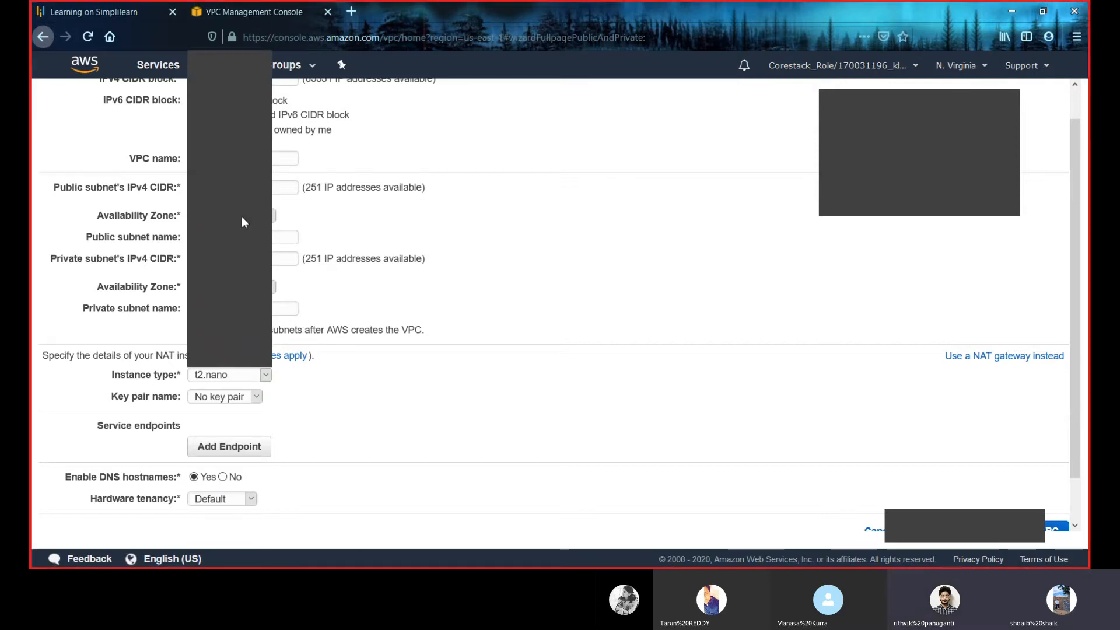
click(236, 62)
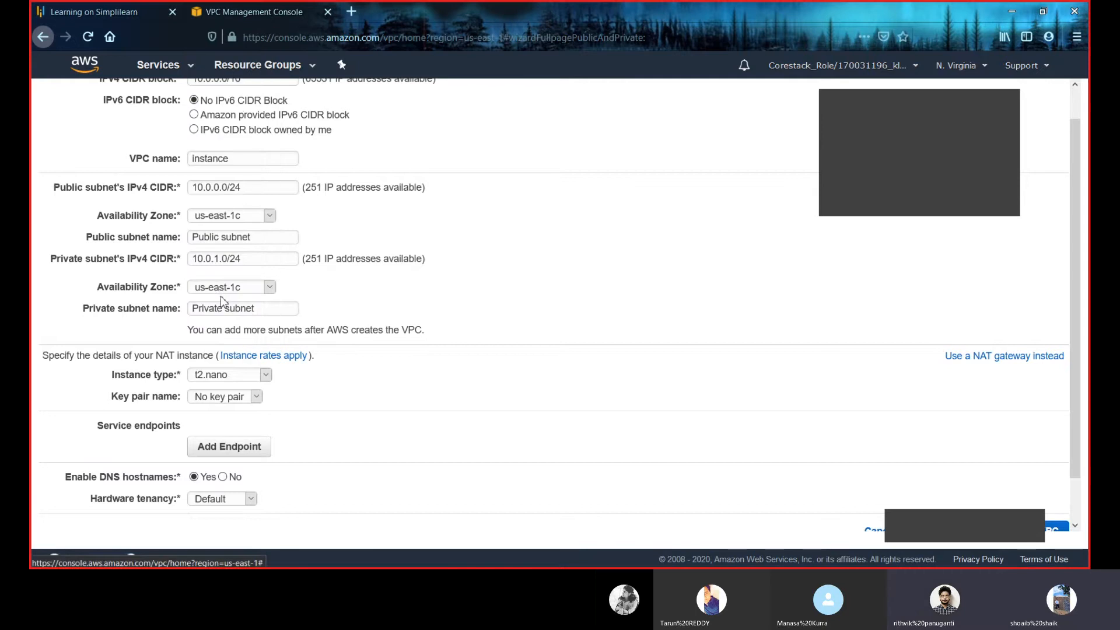
click(231, 400)
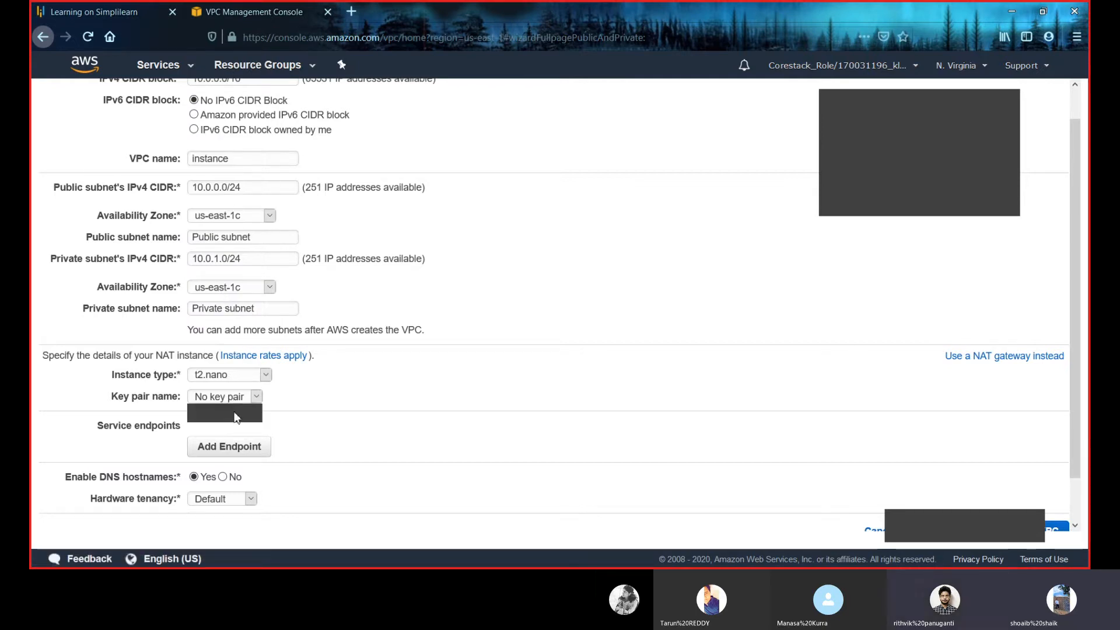
click(237, 418)
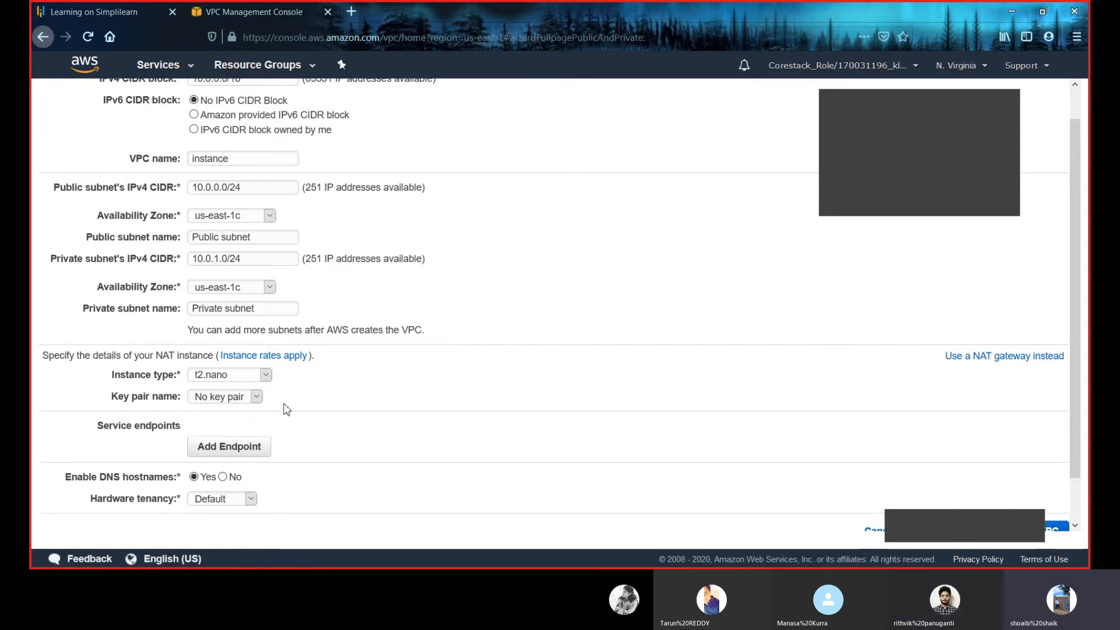
- Switch to EC2, create a key pair named key in ppk format, and save the key.ppk file
click(161, 70)
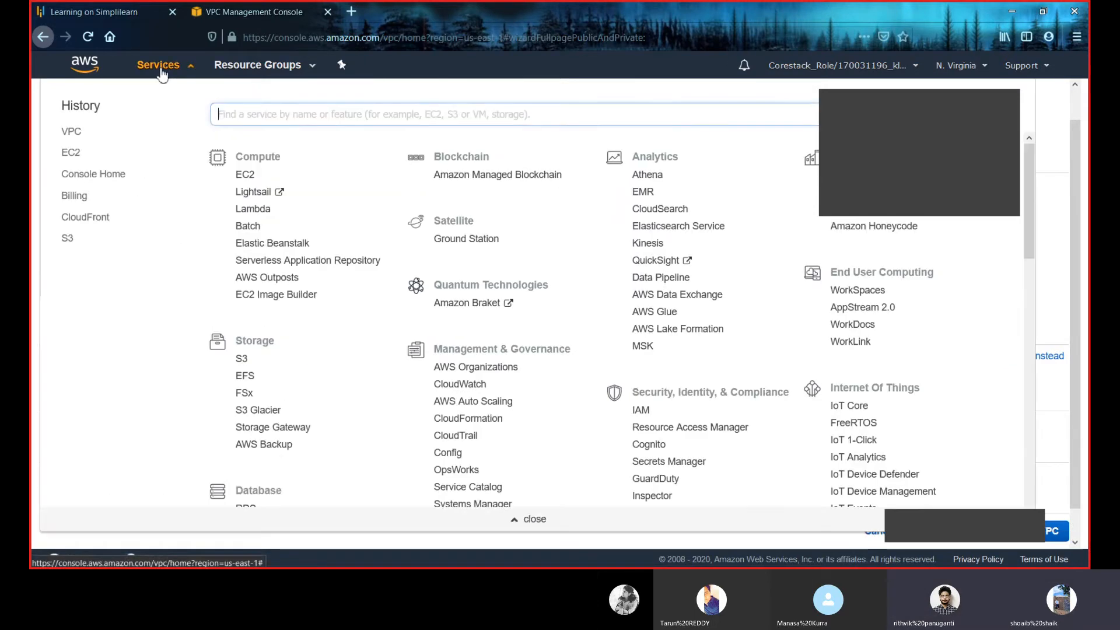
click(71, 153)
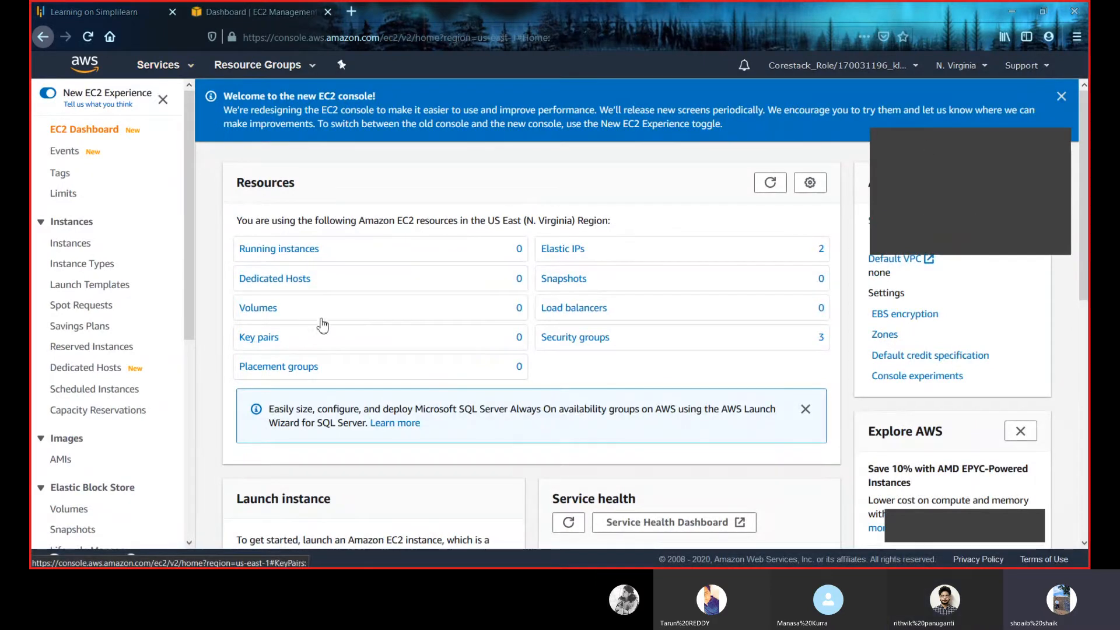
click(259, 339)
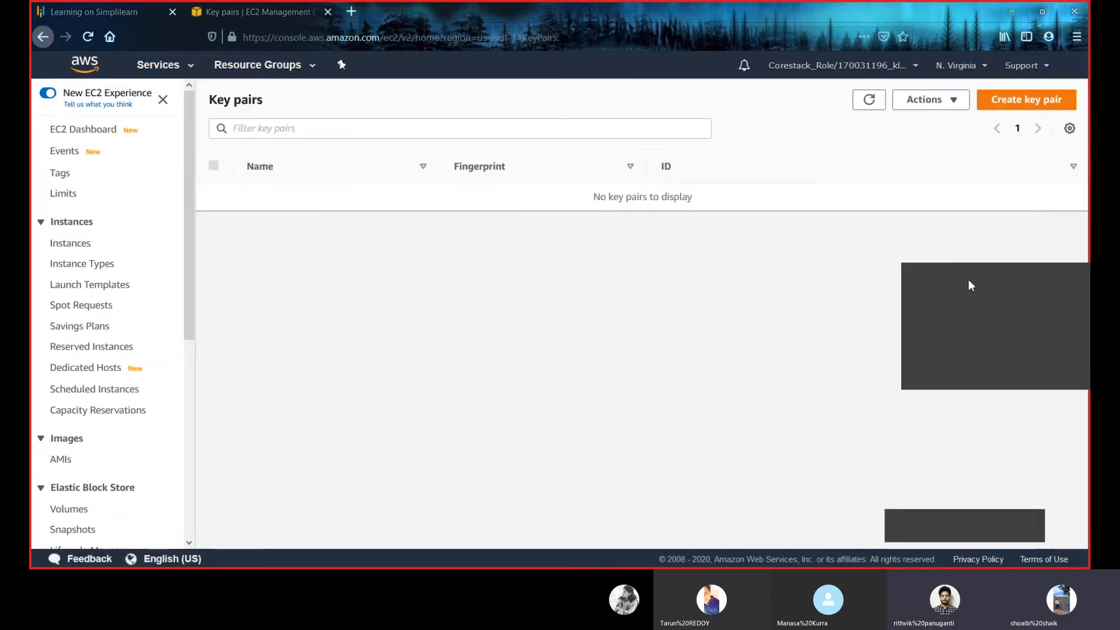
click(1042, 98)
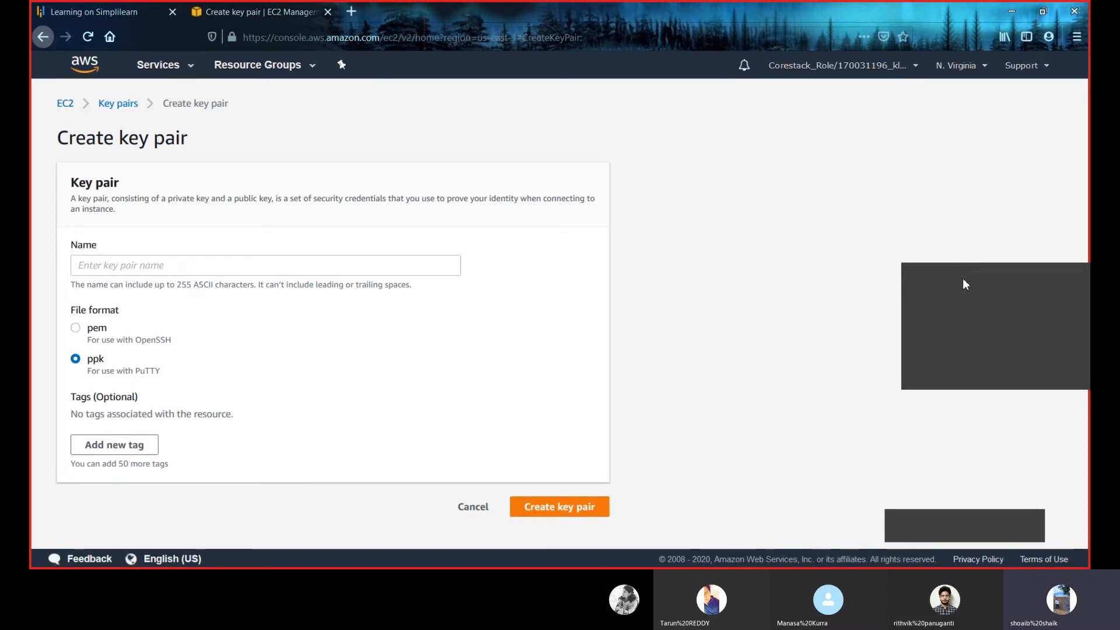
click(355, 270)
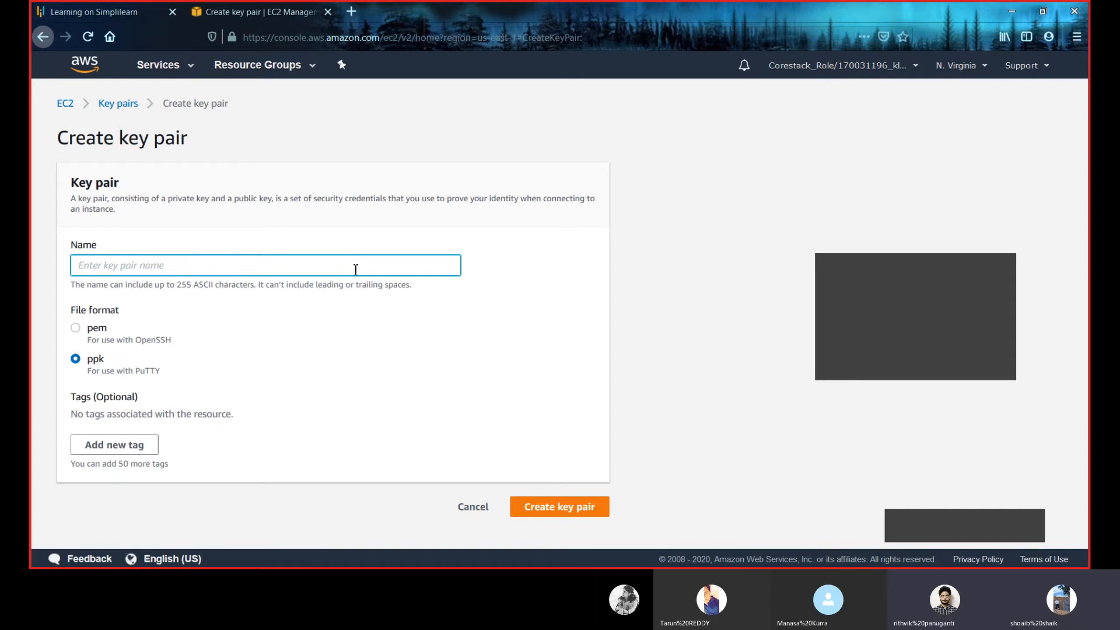
text(key)
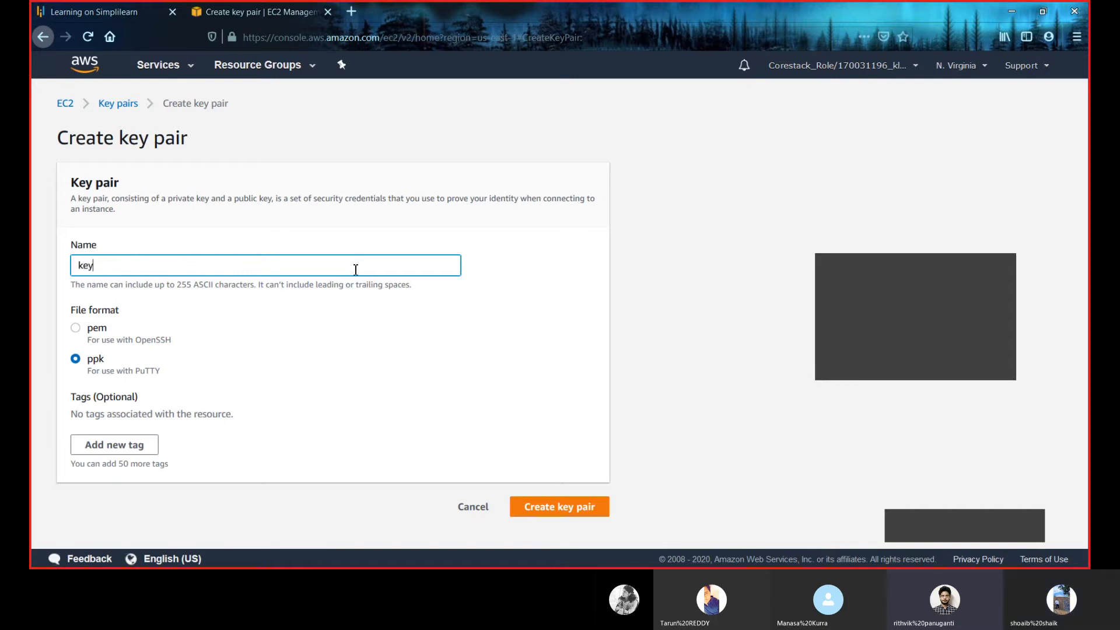
click(561, 508)
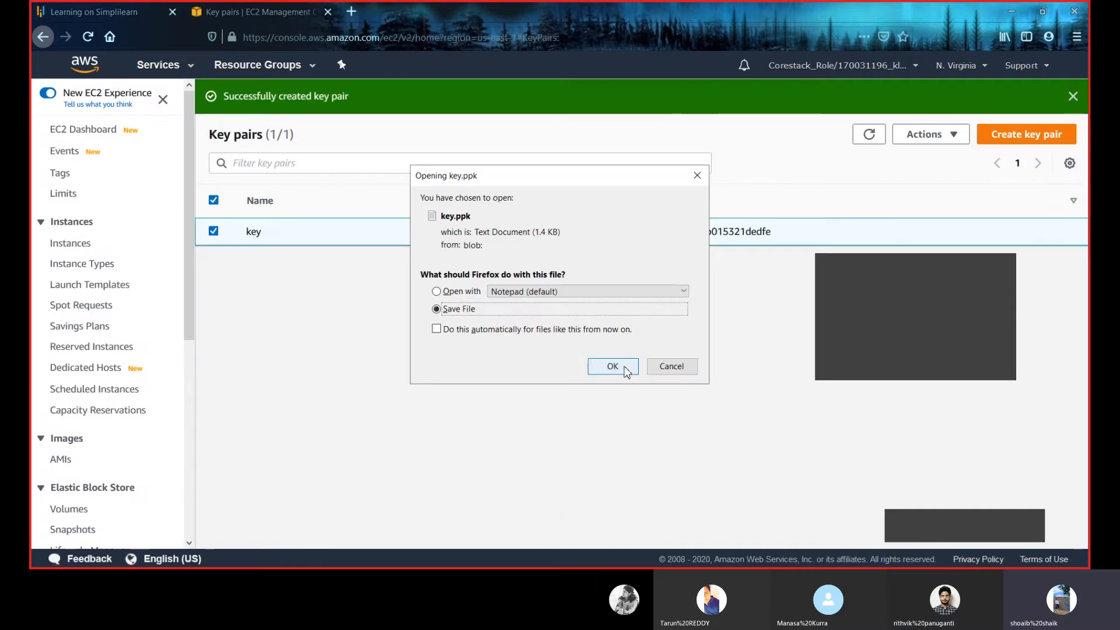
click(624, 368)
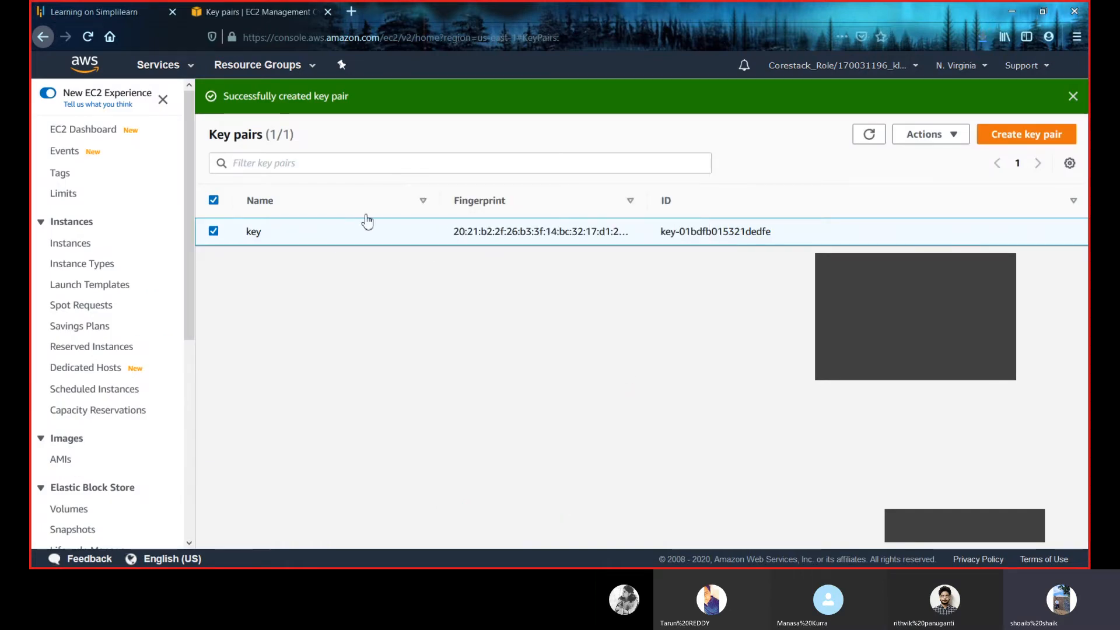
- Return to the VPC service and start the VPC wizard's public and private subnets configuration again
click(160, 66)
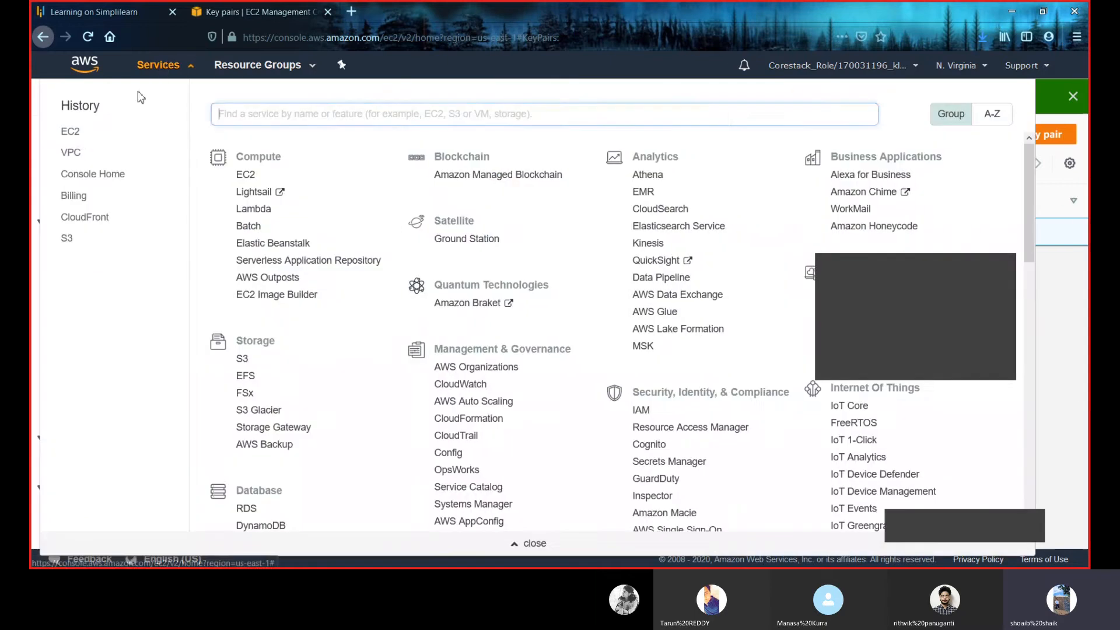
click(71, 155)
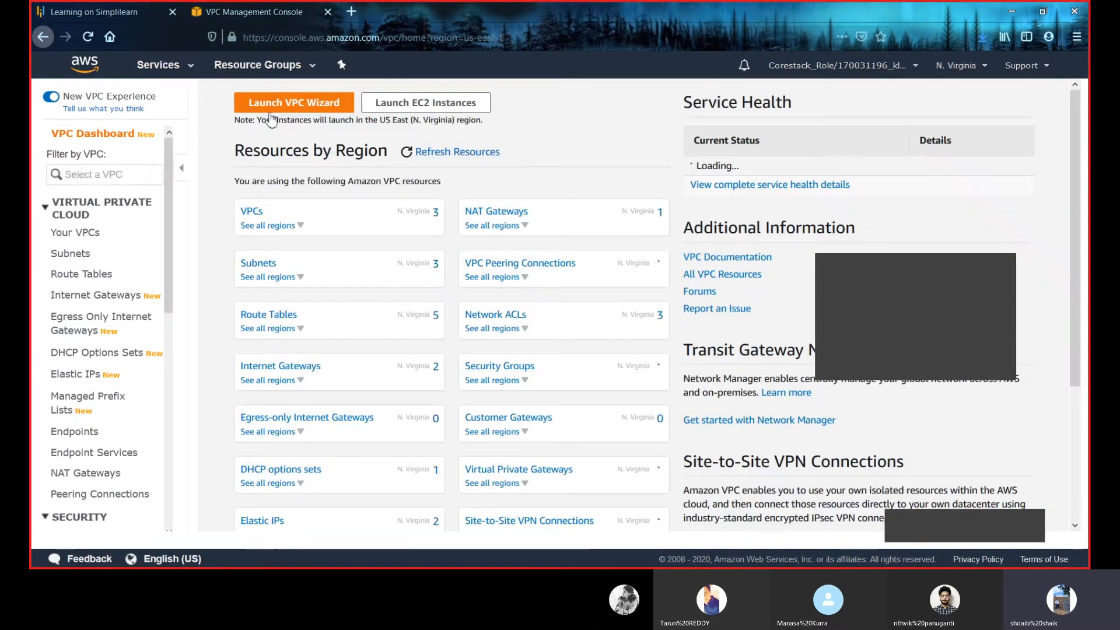
click(270, 109)
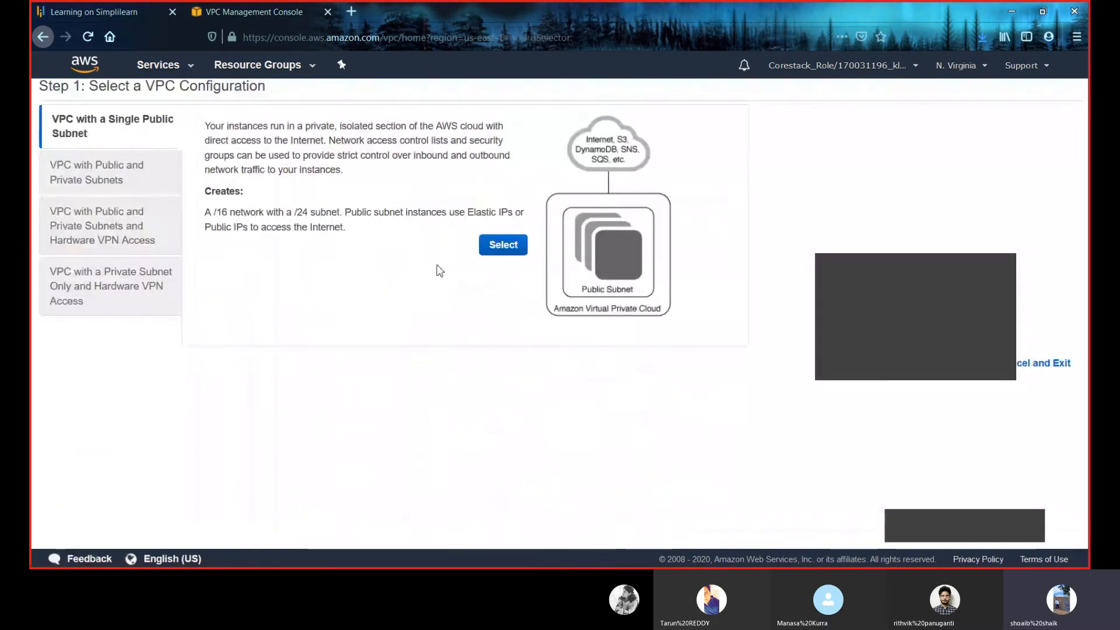
click(152, 175)
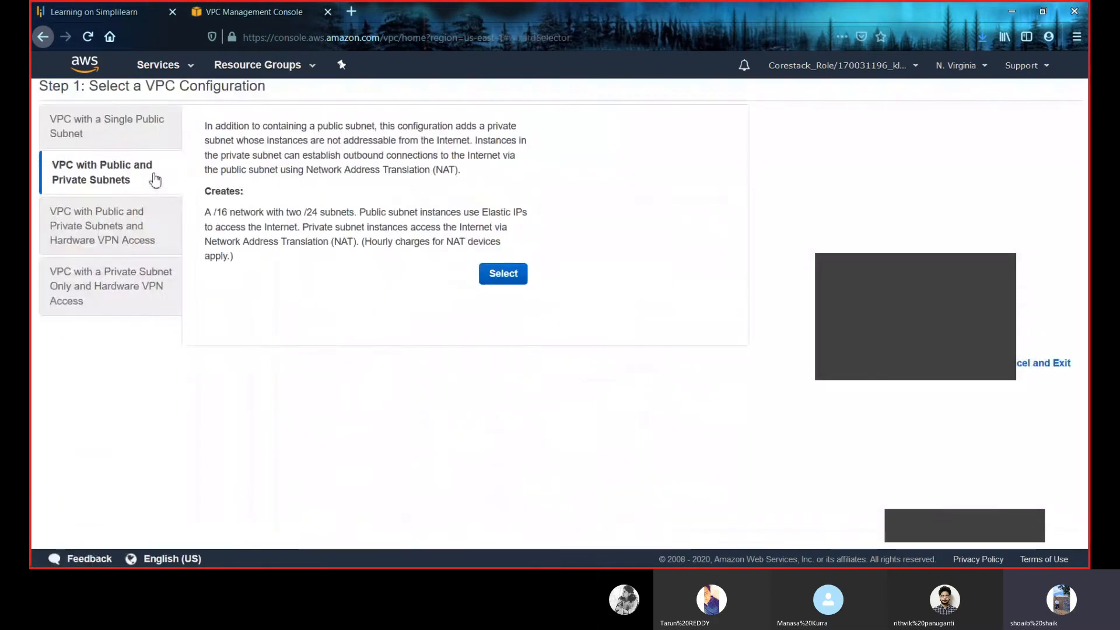
click(503, 273)
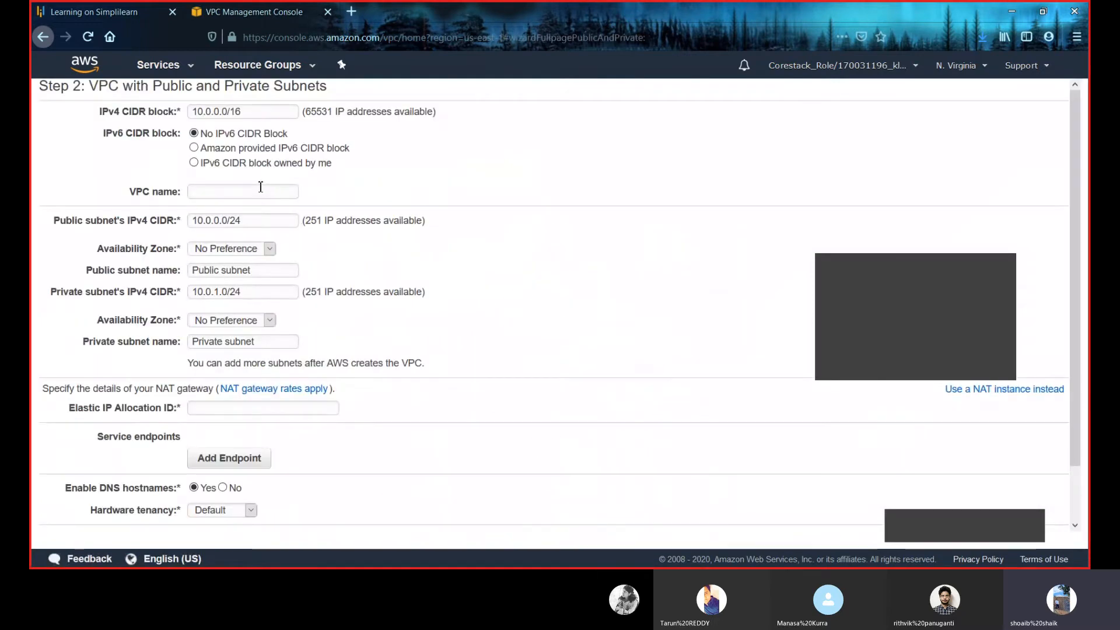
- Name the VPC instance and set the availability zone of both the public and private subnets to us-east-1c
click(261, 187)
text(inc)
text(sta)
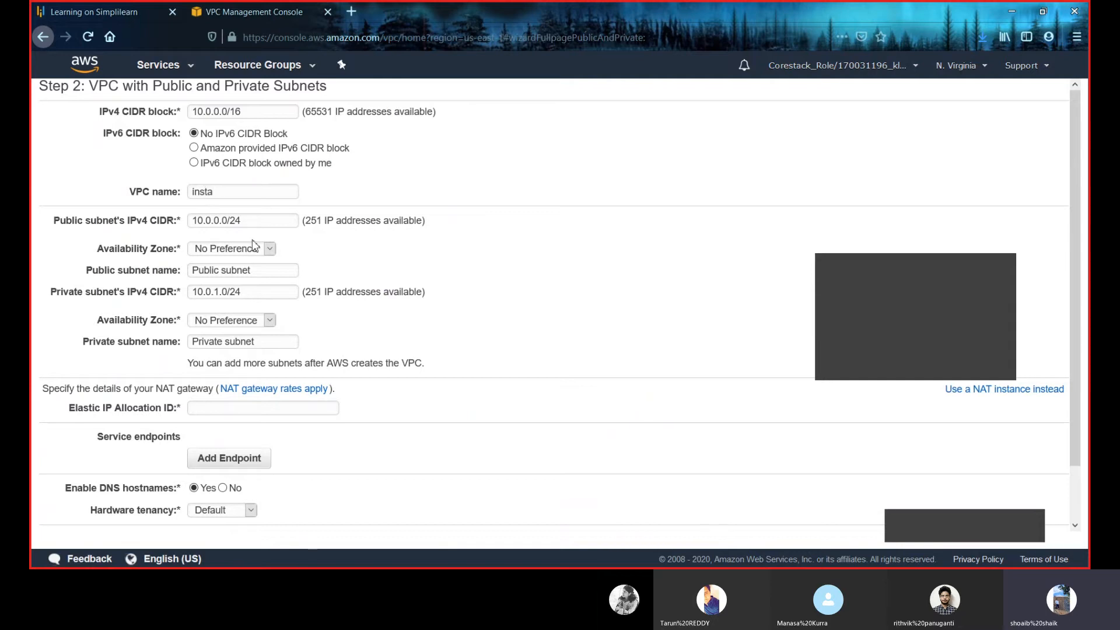
text(nce)
click(256, 250)
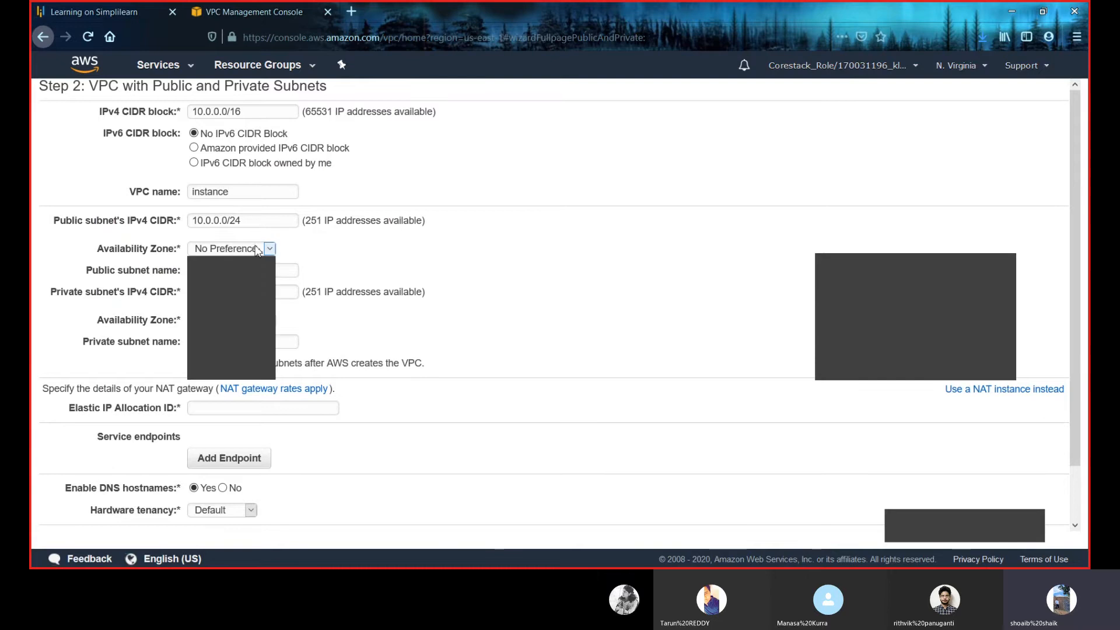
click(240, 317)
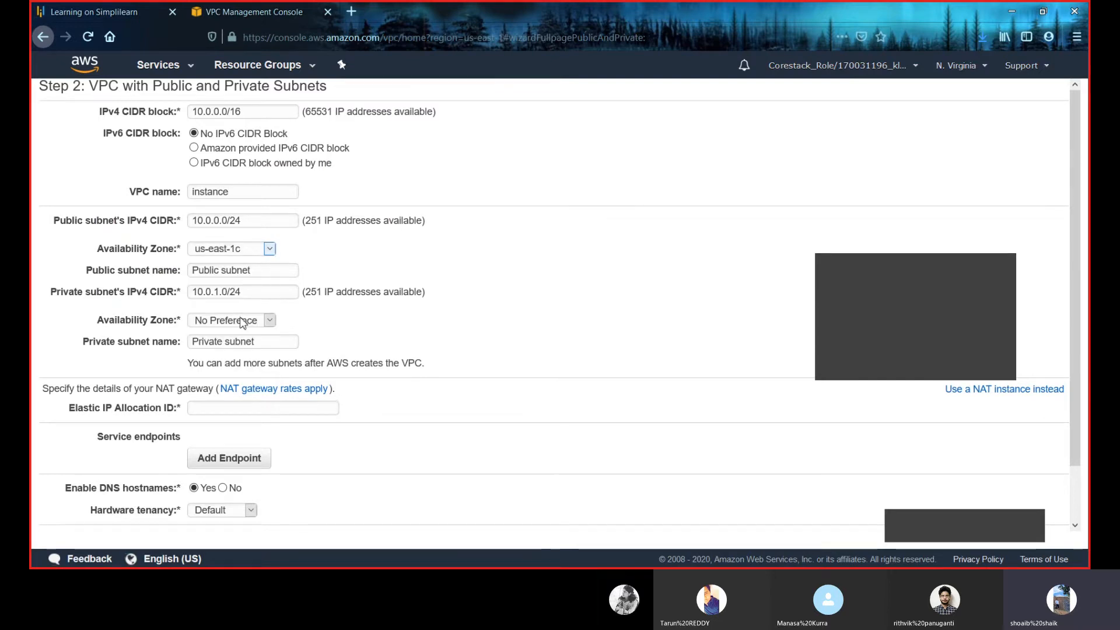
click(240, 318)
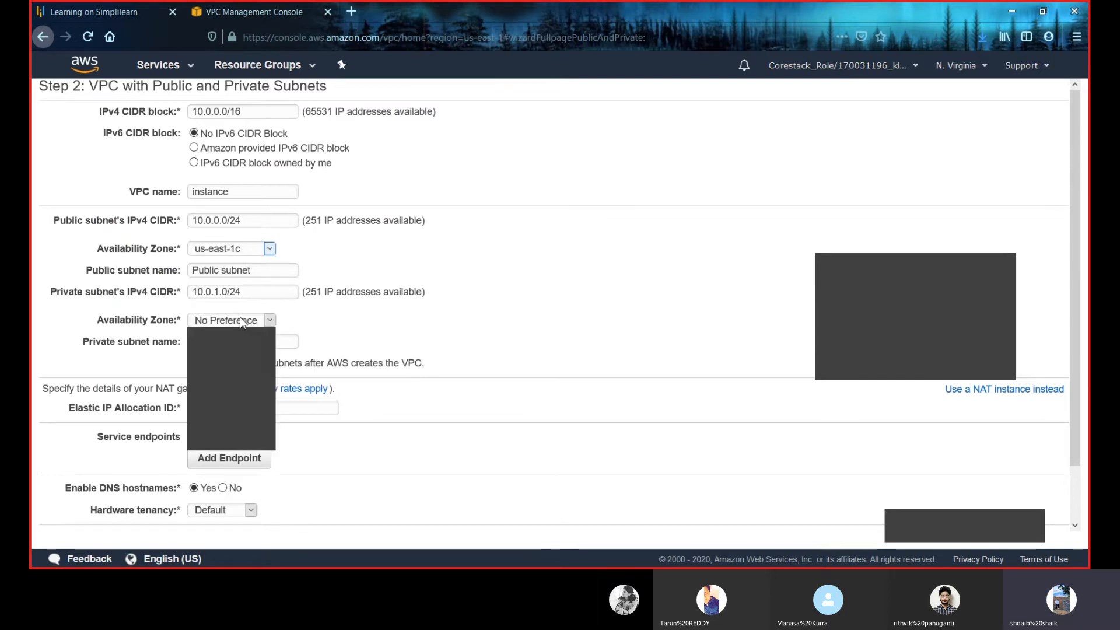
click(241, 394)
- Replace the NAT gateway with a NAT instance that uses the key pair named key
scroll(420, 249, down, 2)
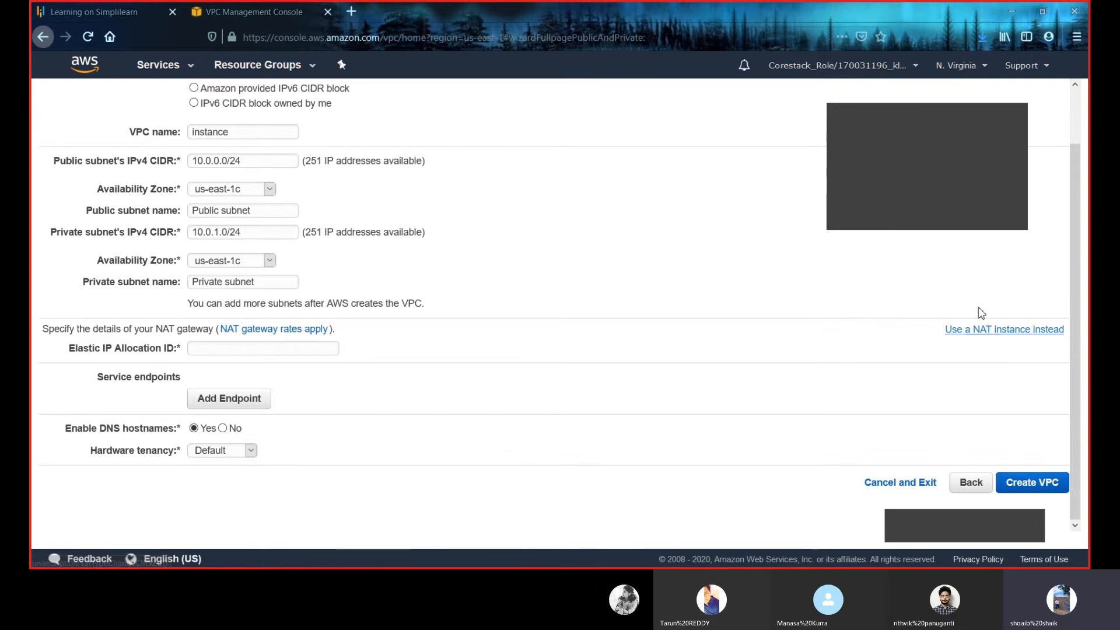
click(1018, 329)
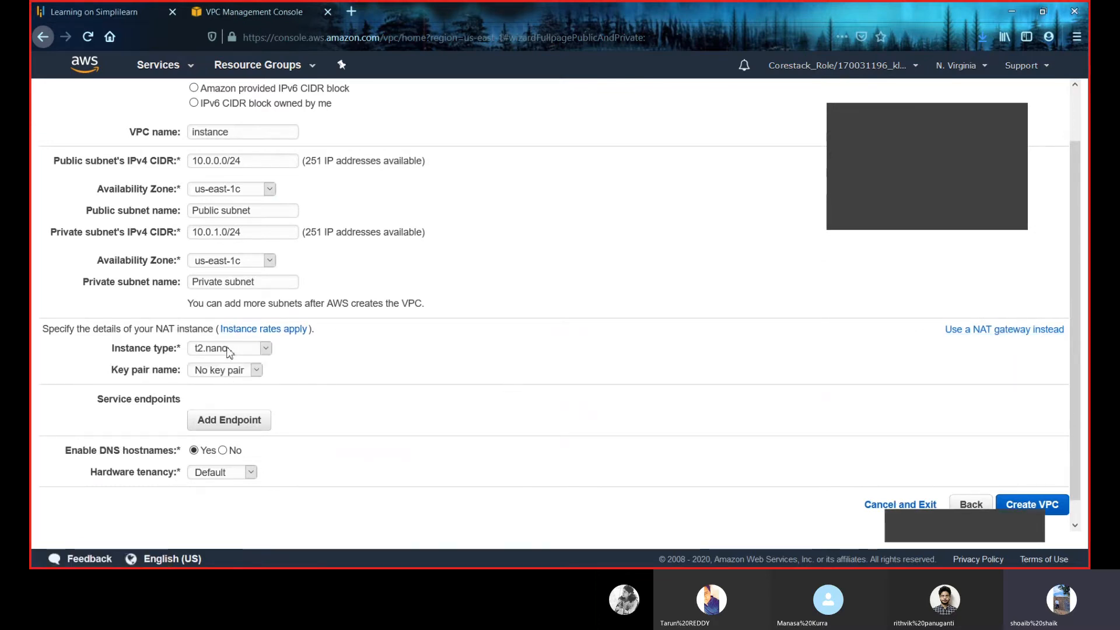
click(230, 371)
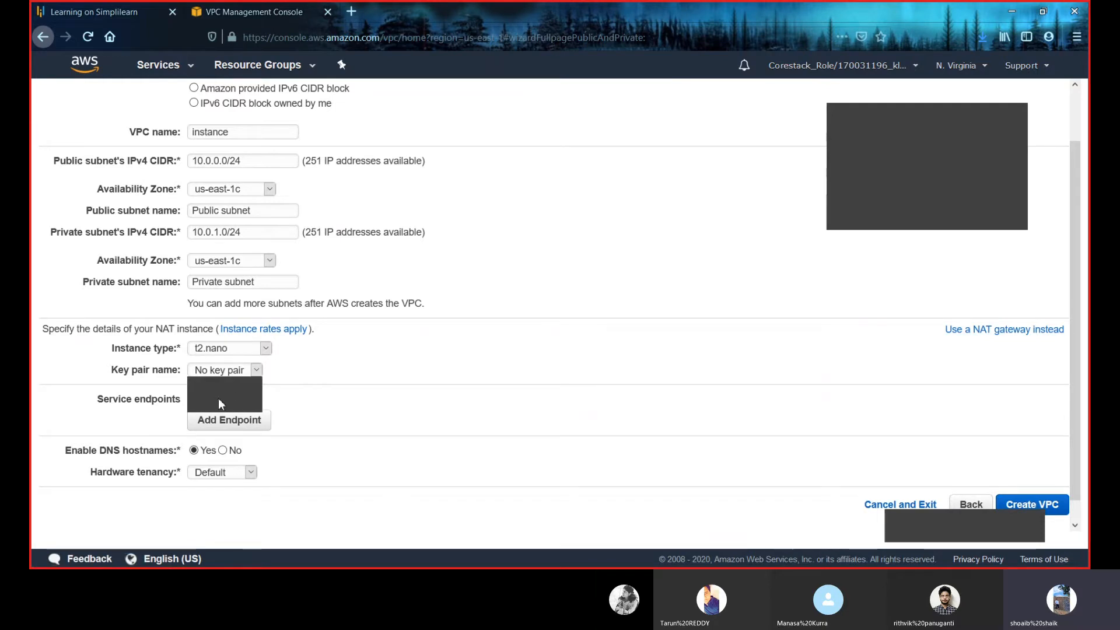
click(219, 398)
scroll(396, 363, down, 1)
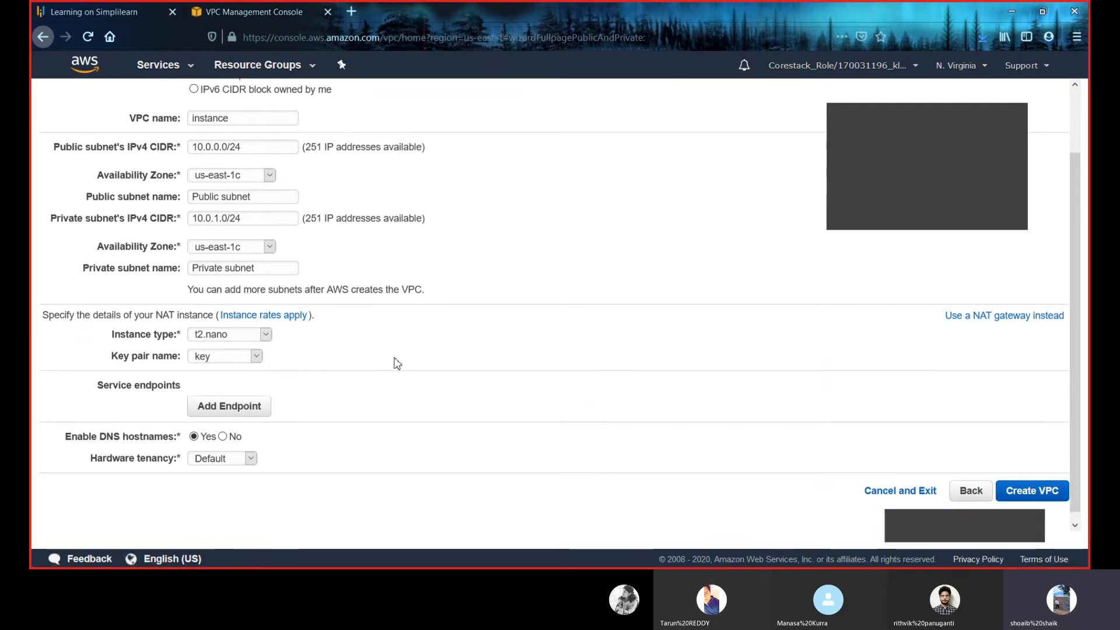
scroll(396, 363, up, 1)
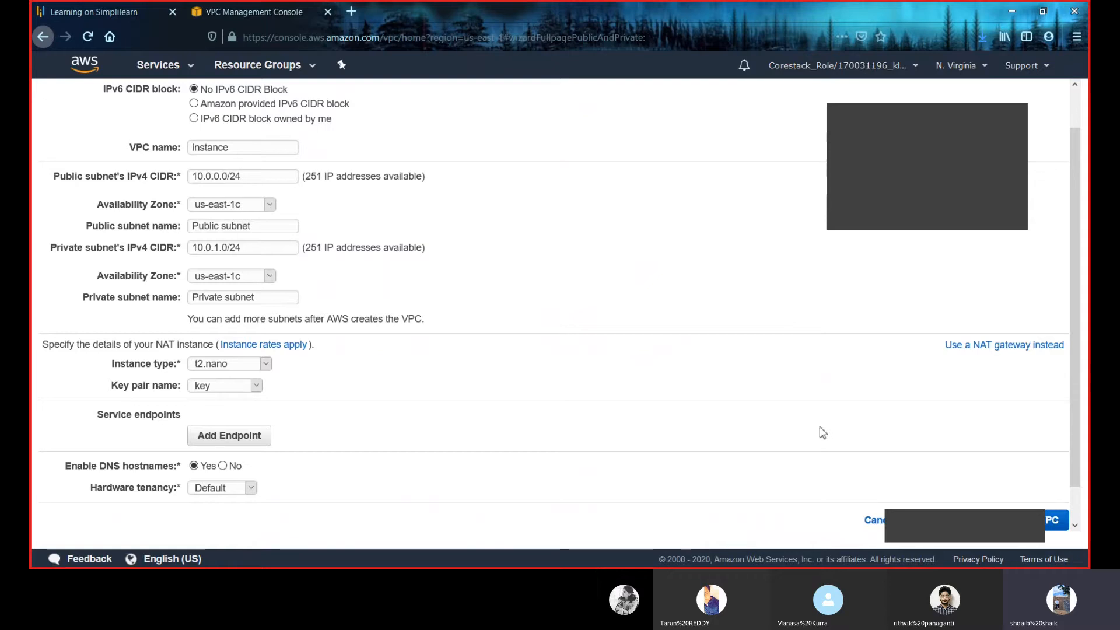
- Create the configured VPC and check the list of VPCs, ending on the VPC dashboard
click(1053, 521)
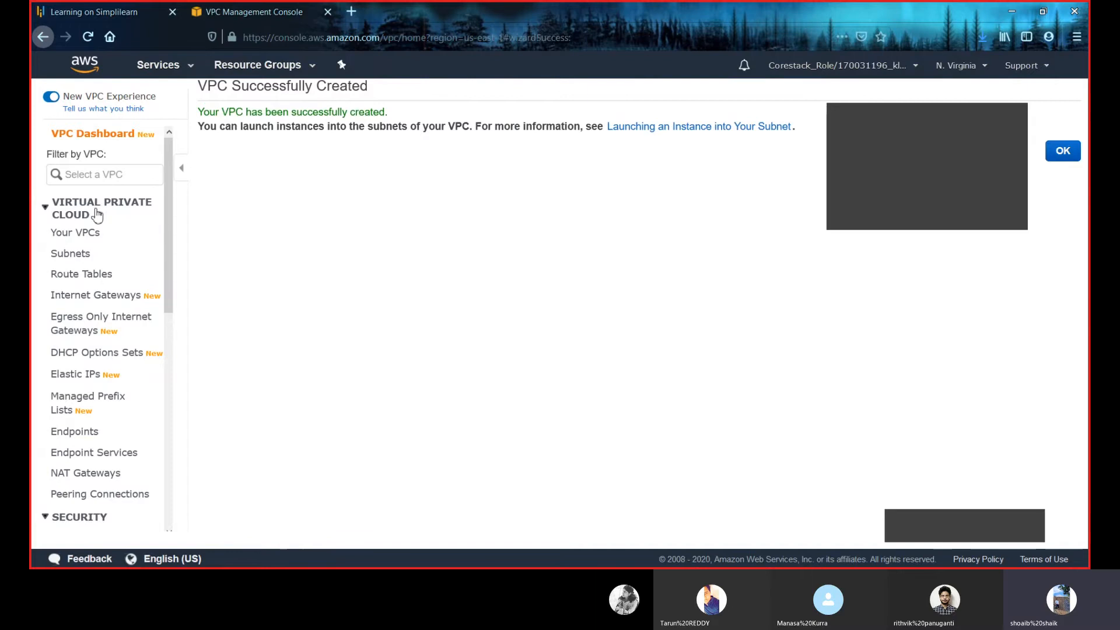
click(84, 239)
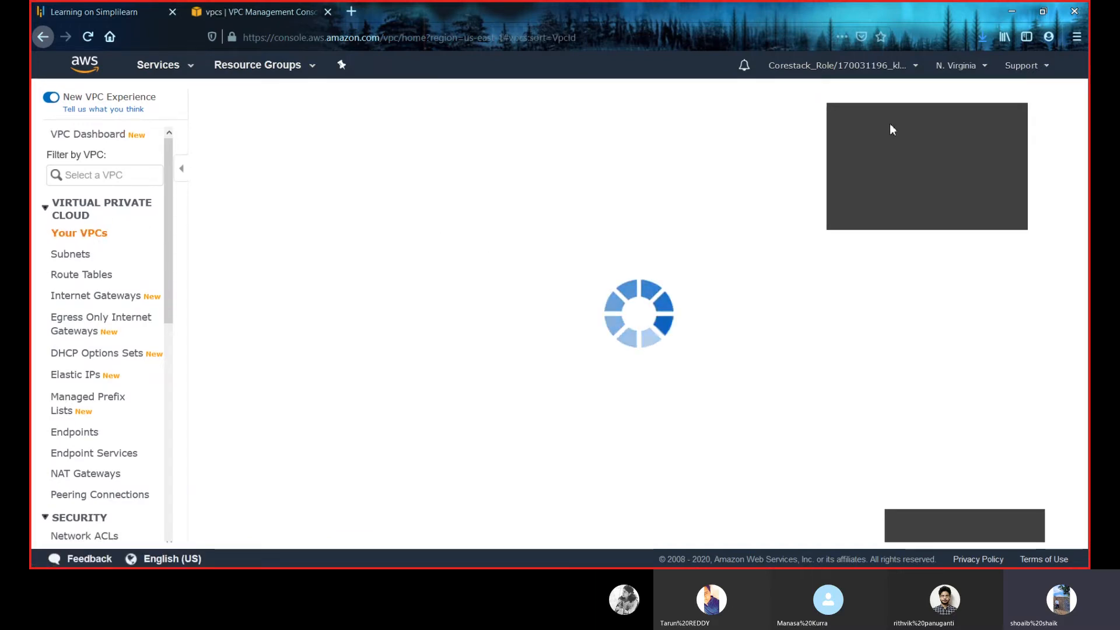
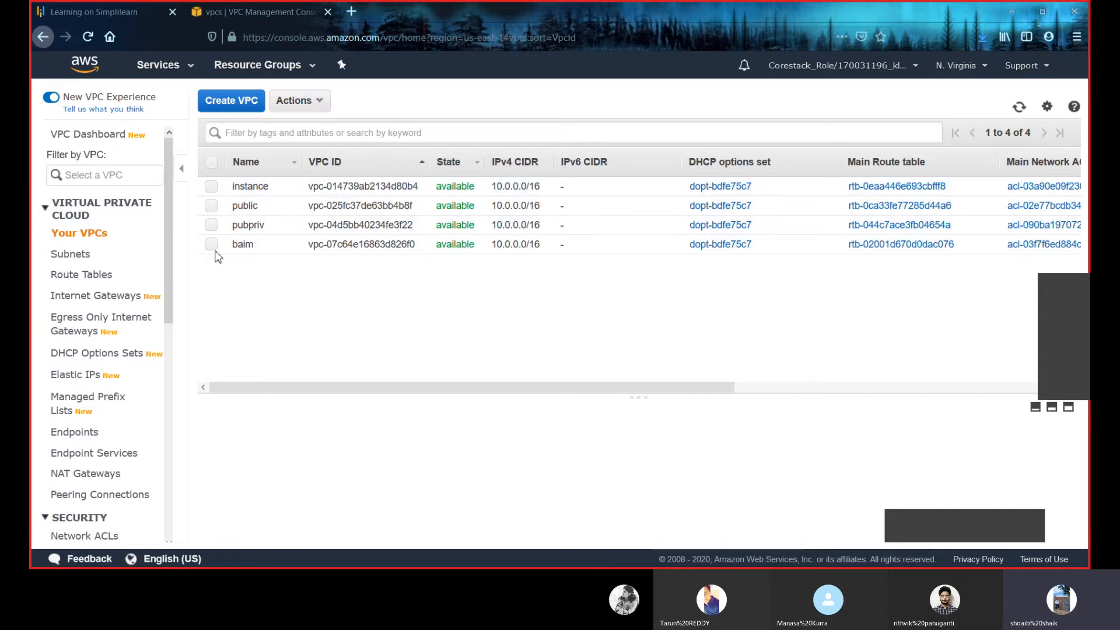
click(104, 135)
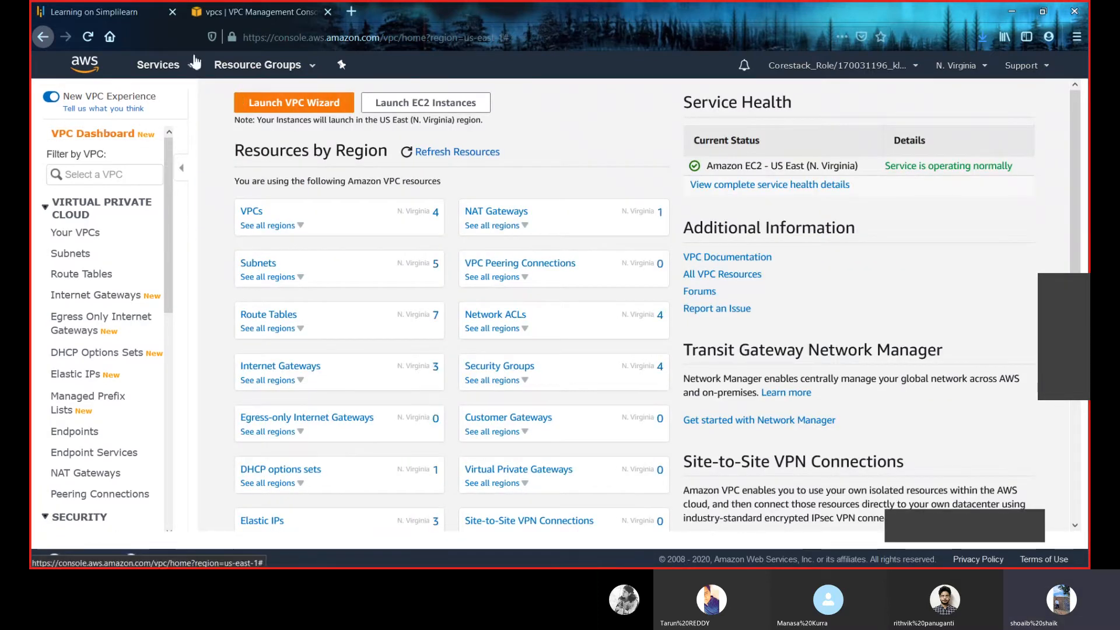
- Switch to EC2 and start launching an instance with the 64-bit (x86) Red Hat Enterprise Linux 8 image and type t2.micro
click(188, 66)
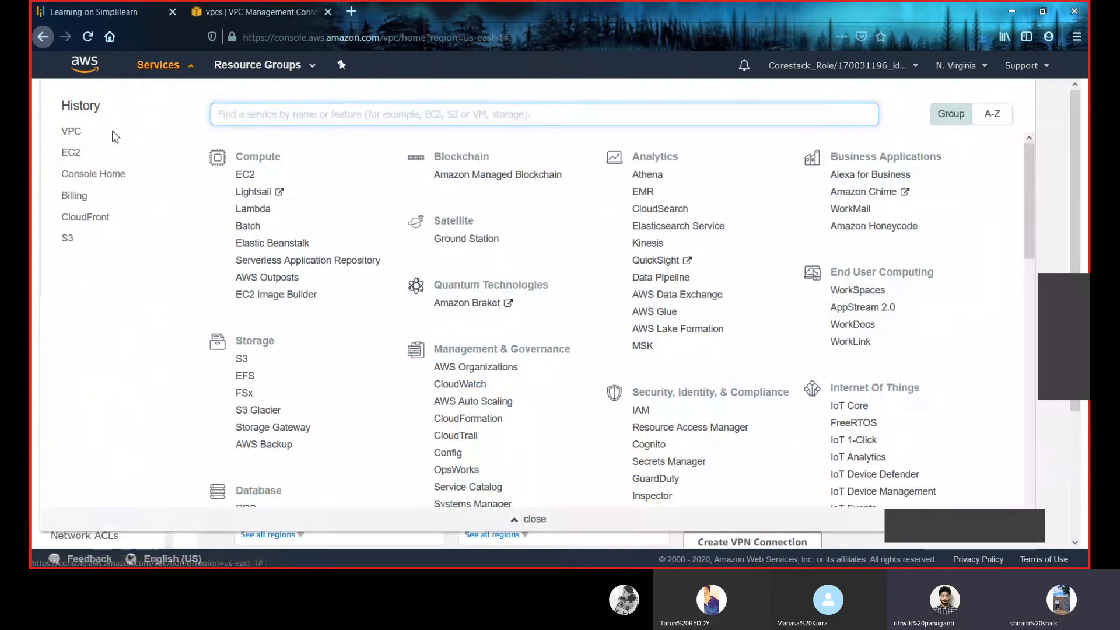
click(70, 154)
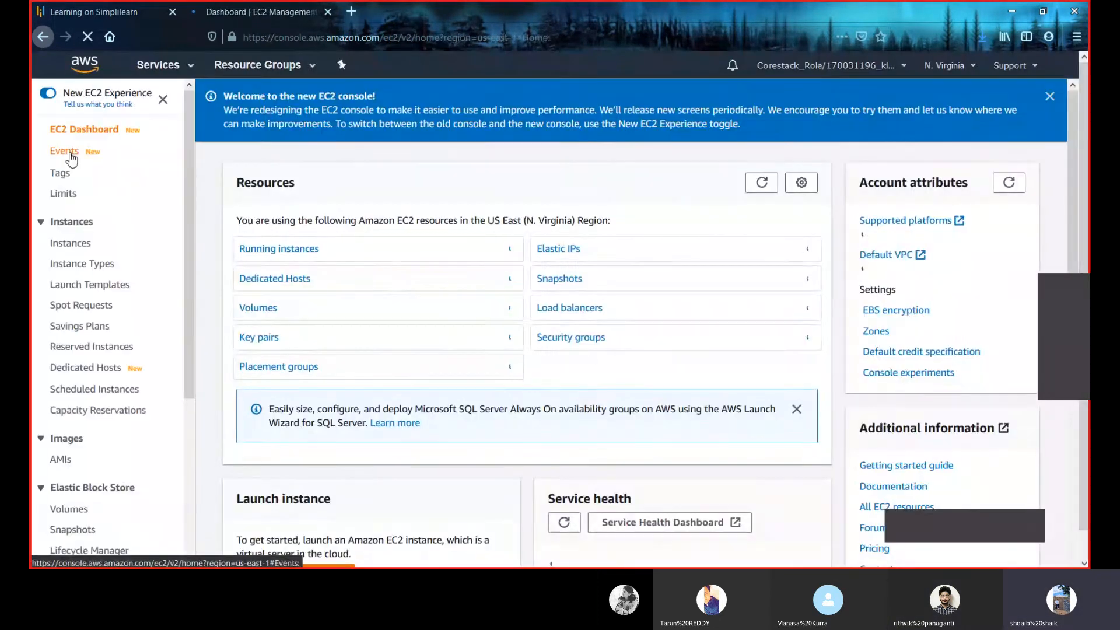
scroll(383, 290, down, 3)
scroll(384, 290, down, 3)
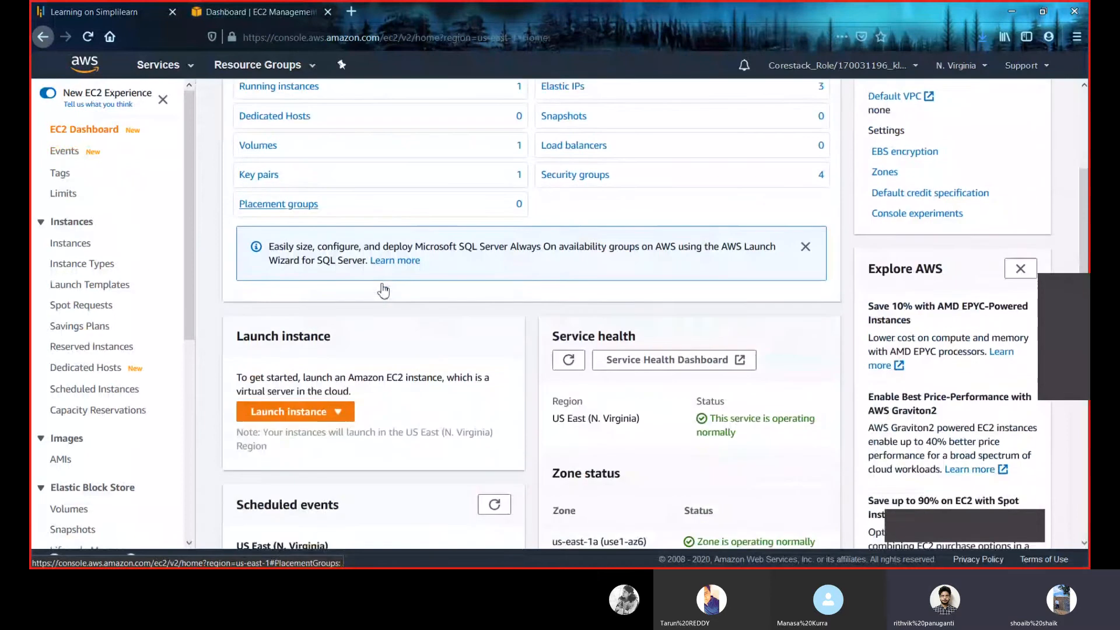
click(315, 396)
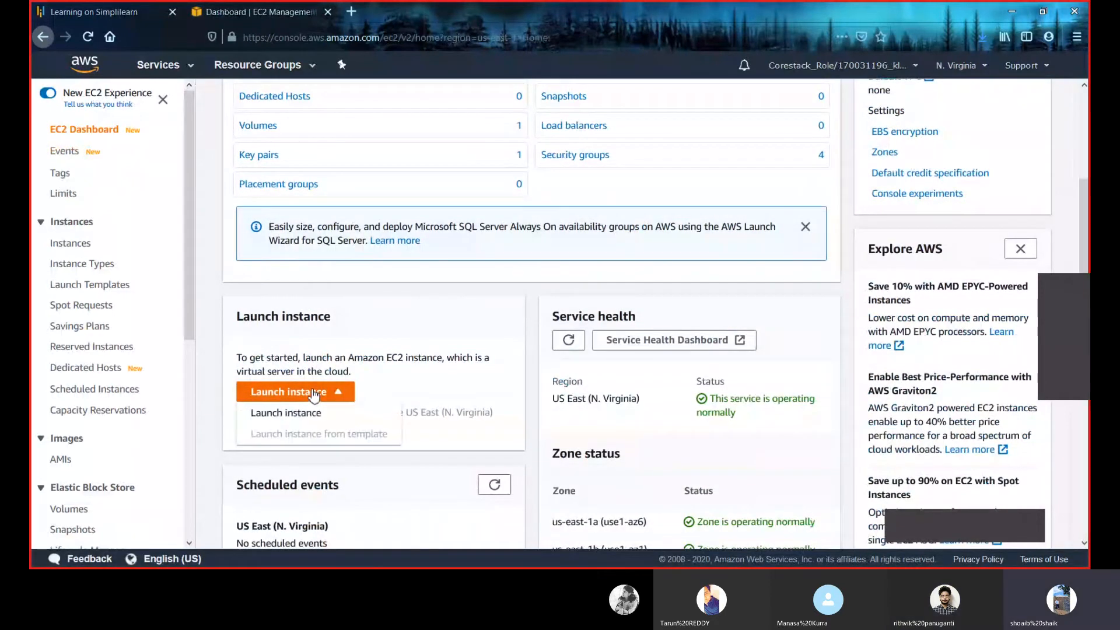
click(314, 413)
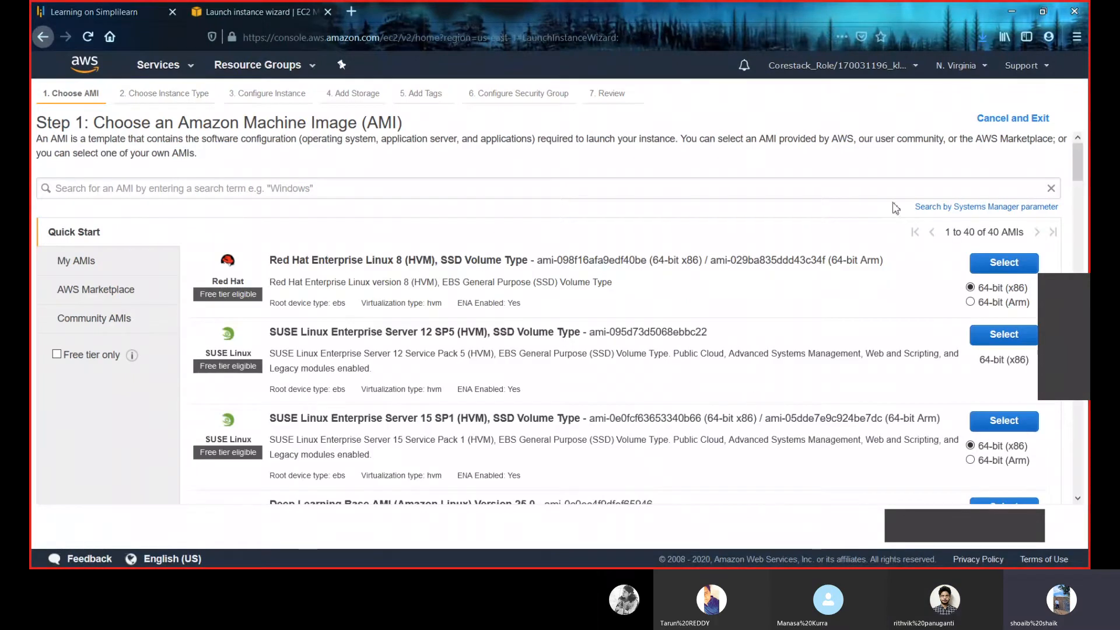
click(990, 264)
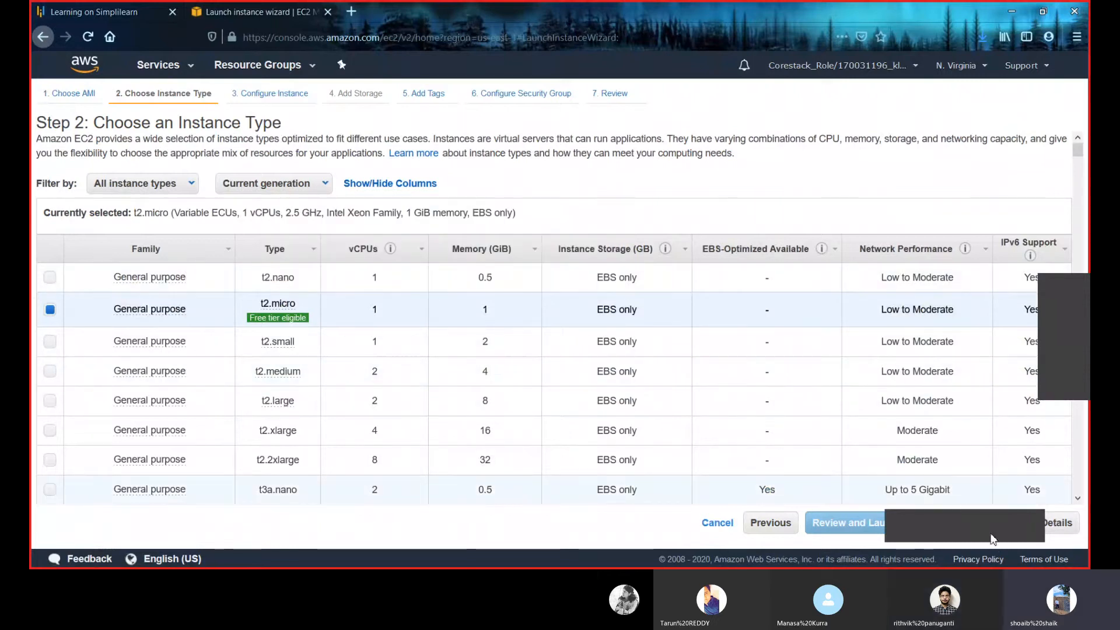
click(993, 528)
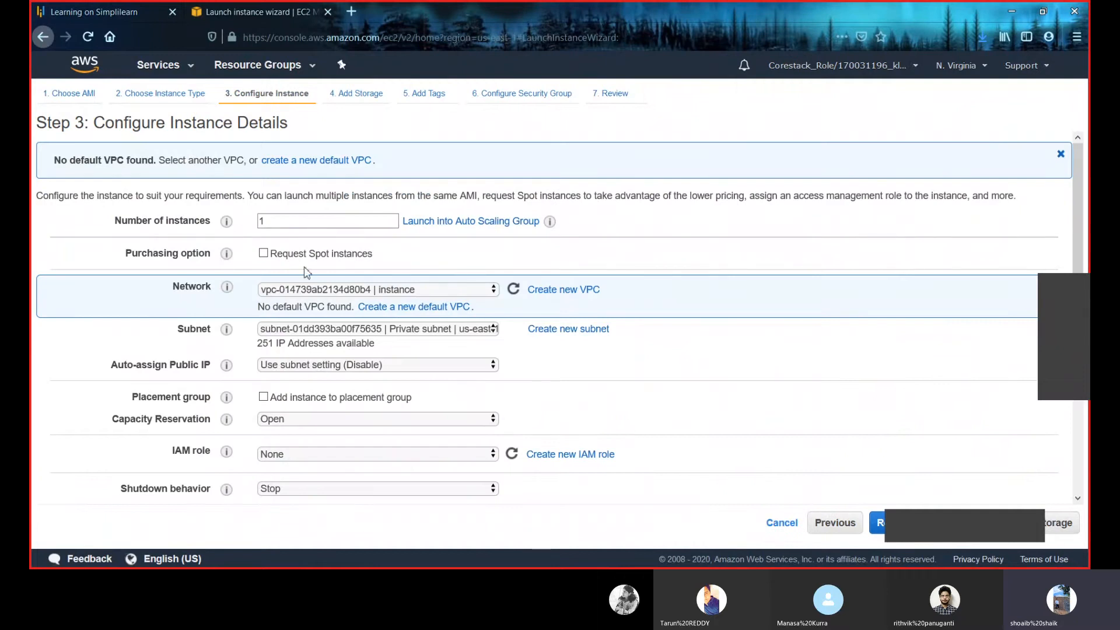
- Try the baim VPC as the instance's network, and select the public VPC instead
click(379, 290)
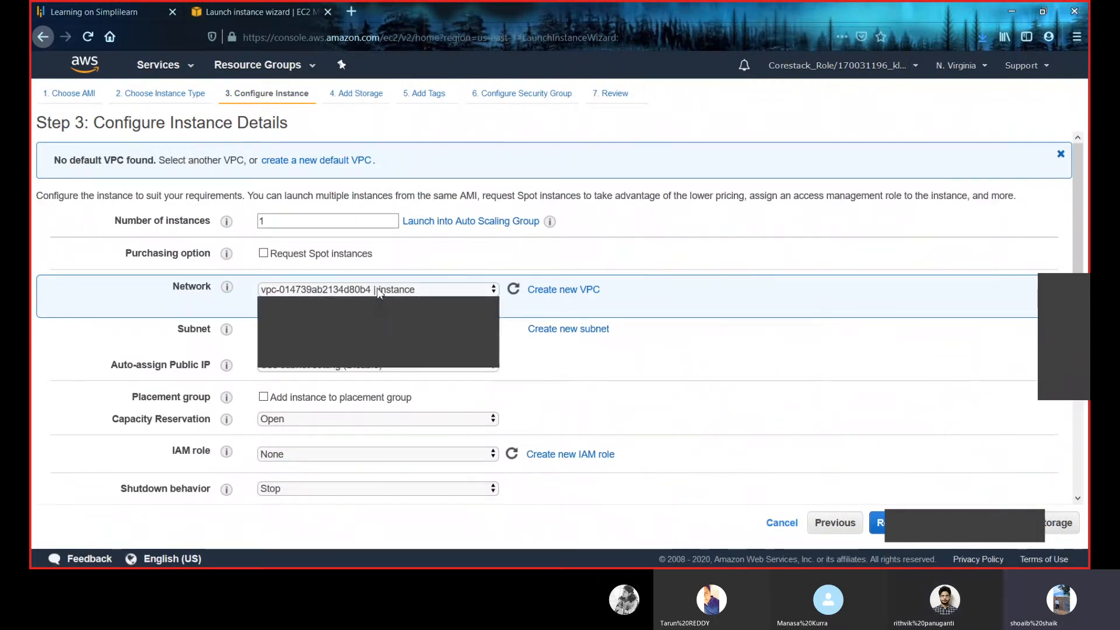
click(370, 347)
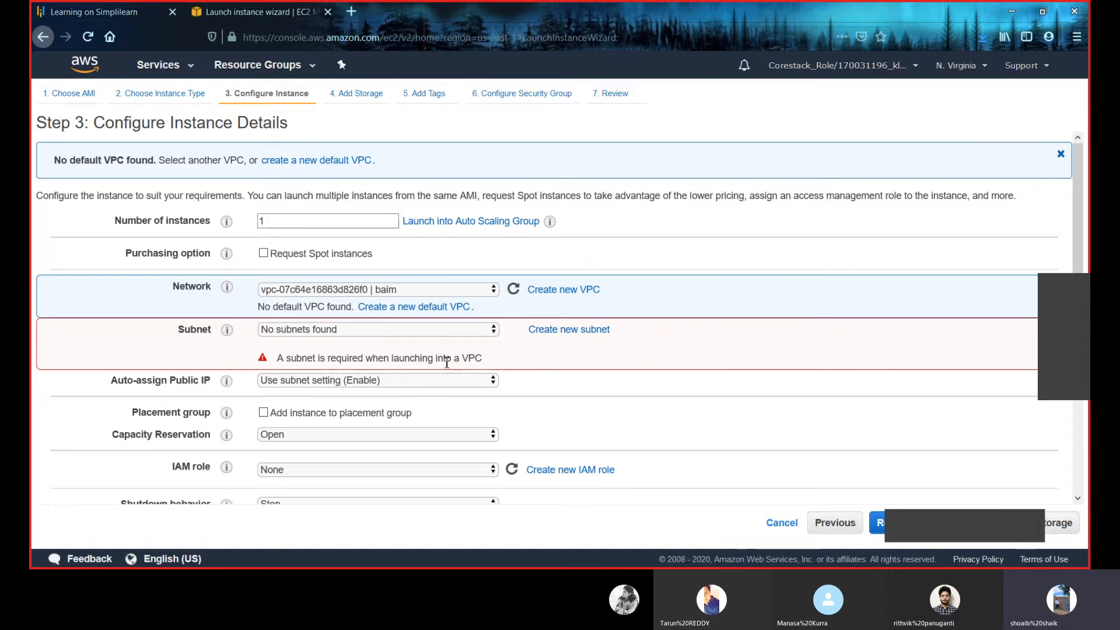
click(407, 290)
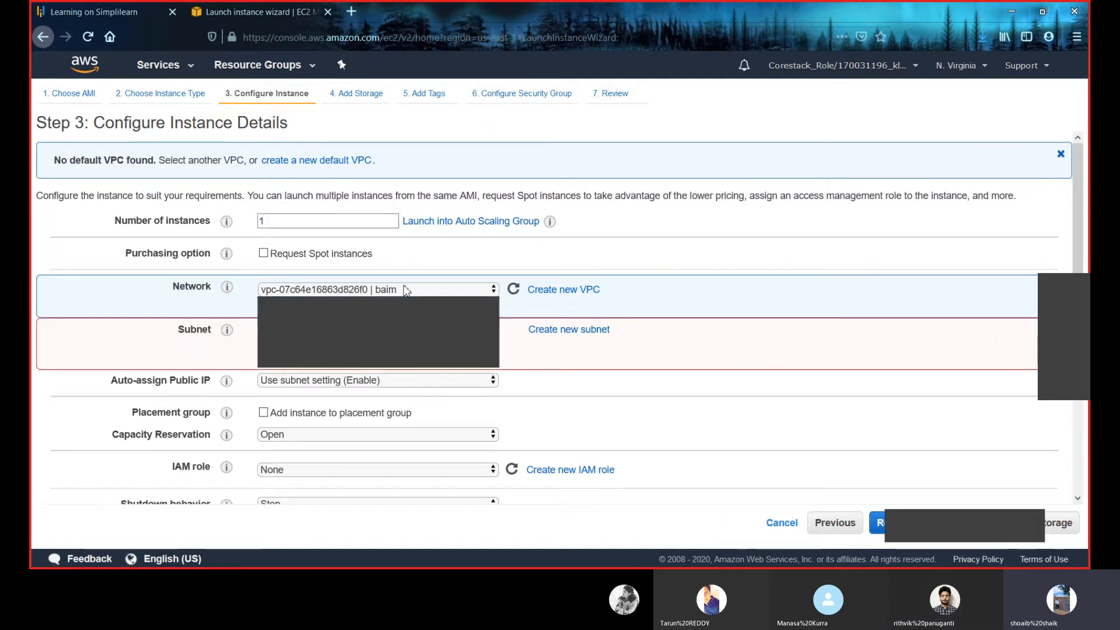
click(397, 353)
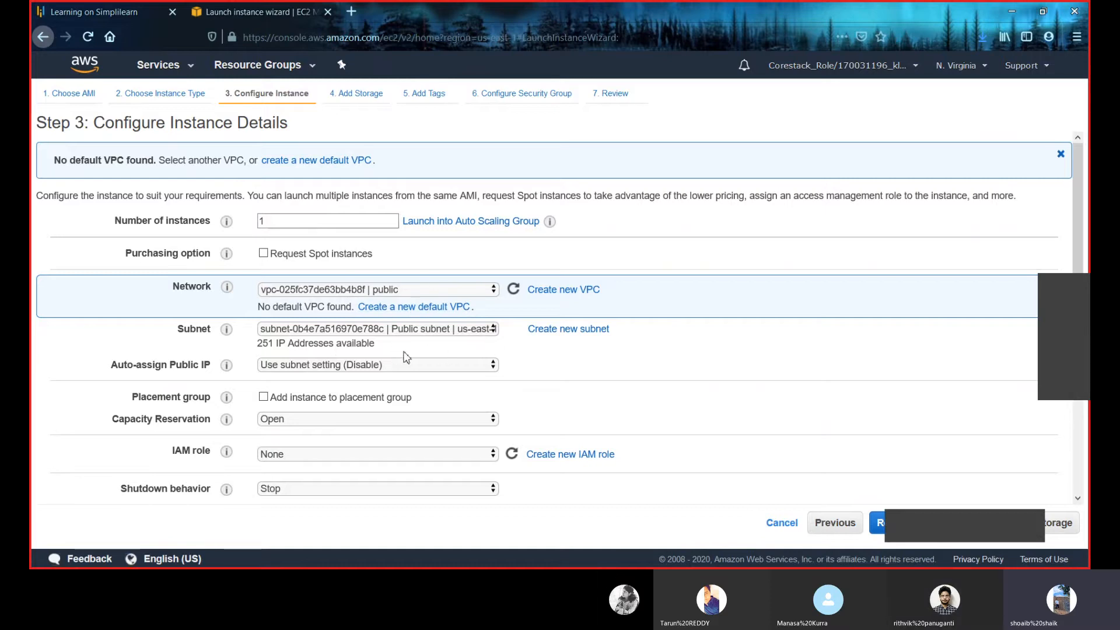
- Check the remaining instance details, keep their defaults, and proceed to the launch review
scroll(398, 350, down, 5)
scroll(406, 357, down, 3)
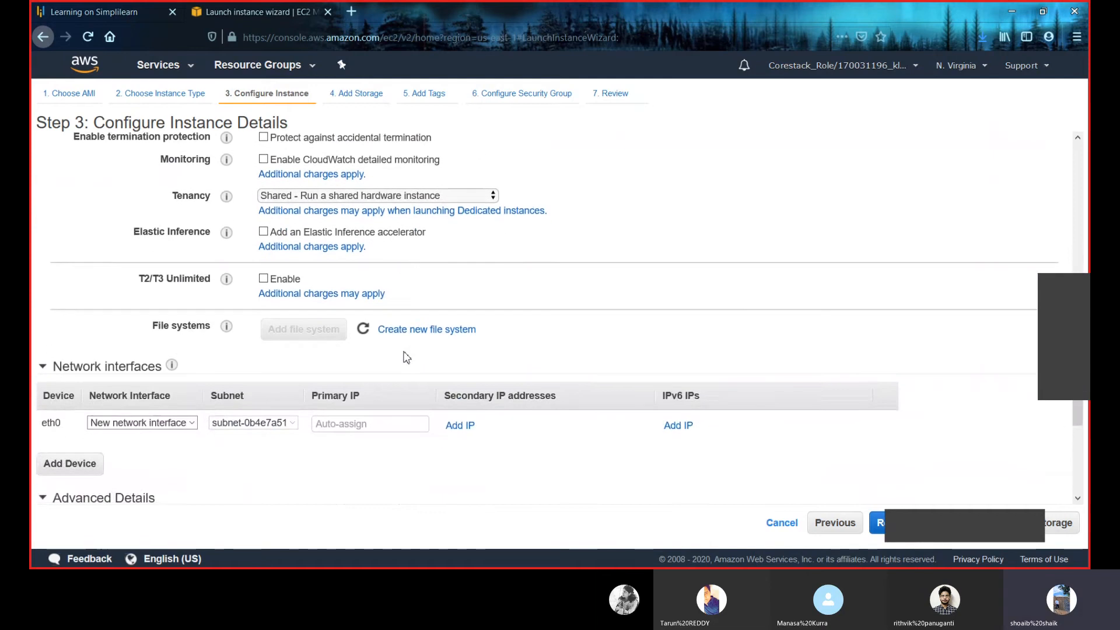
scroll(406, 357, up, 2)
scroll(407, 357, up, 4)
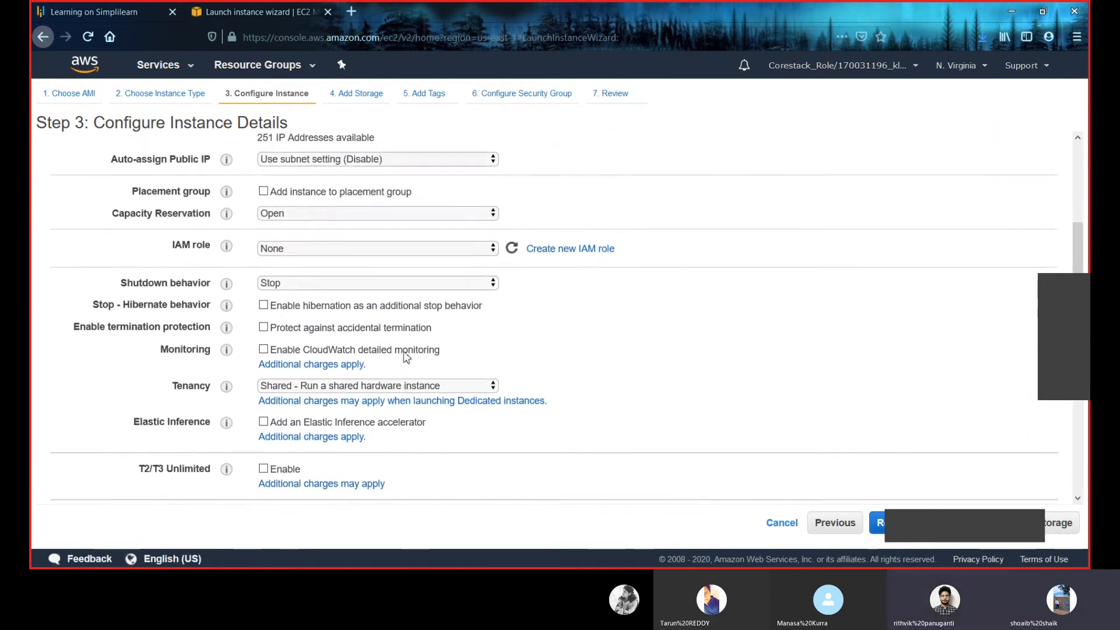
scroll(406, 357, up, 1)
scroll(406, 357, down, 8)
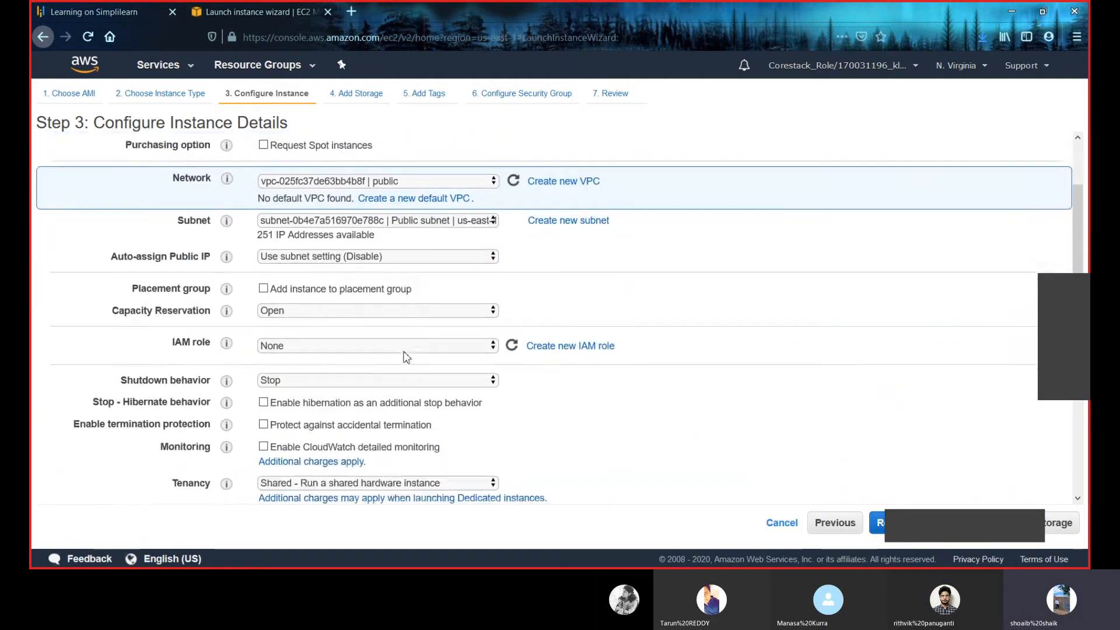
scroll(407, 357, down, 1)
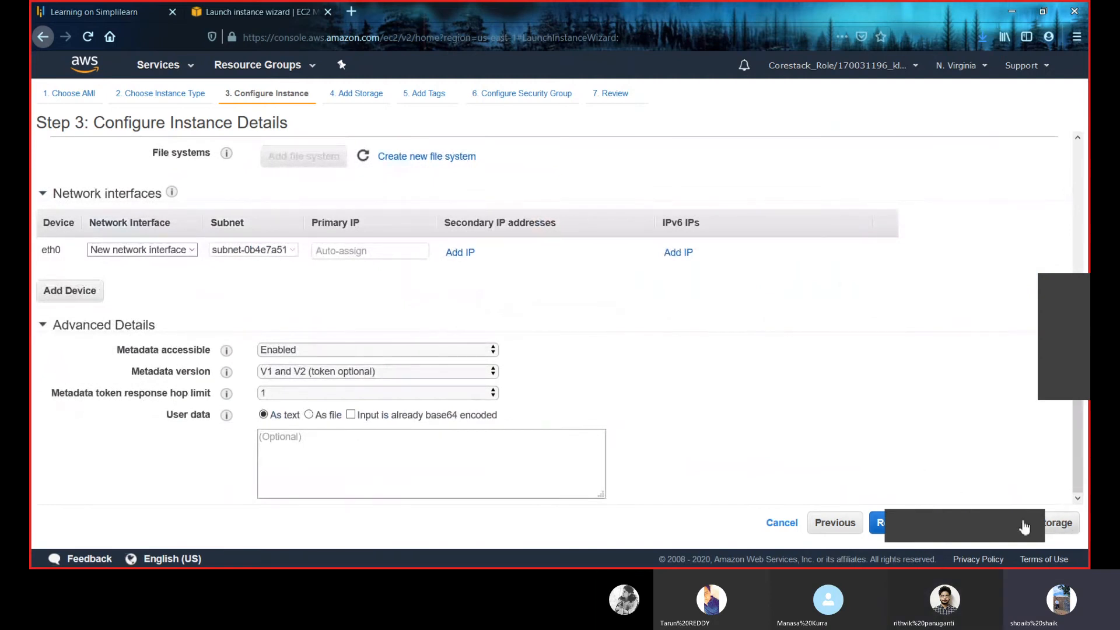
click(959, 532)
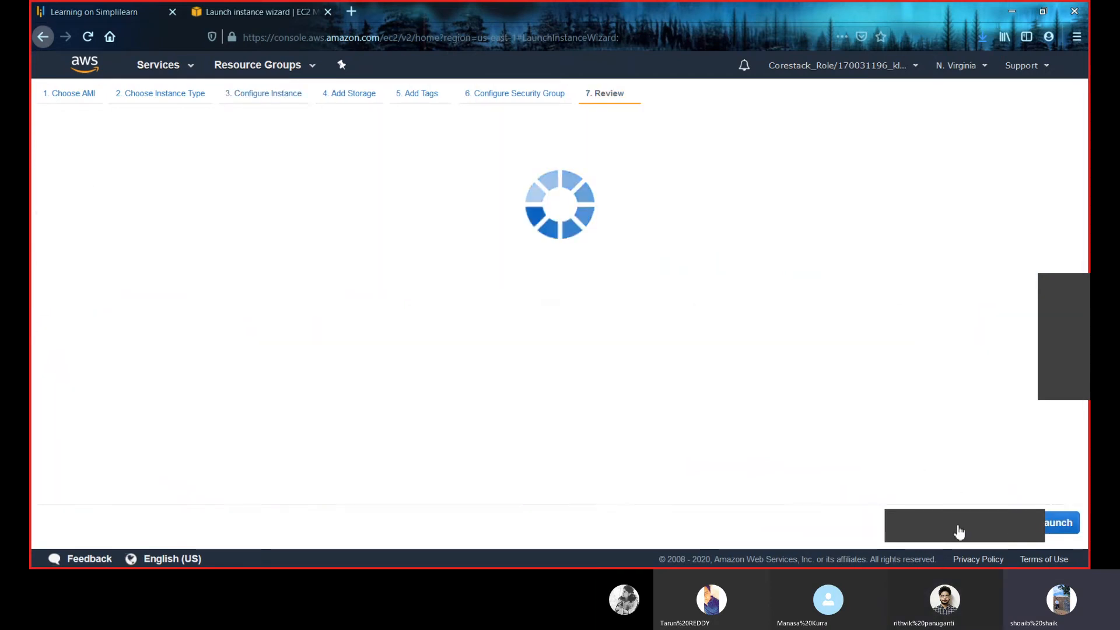
- Review the instance's launch summary, including its type and security group, and proceed to the key pair selection
scroll(307, 391, down, 2)
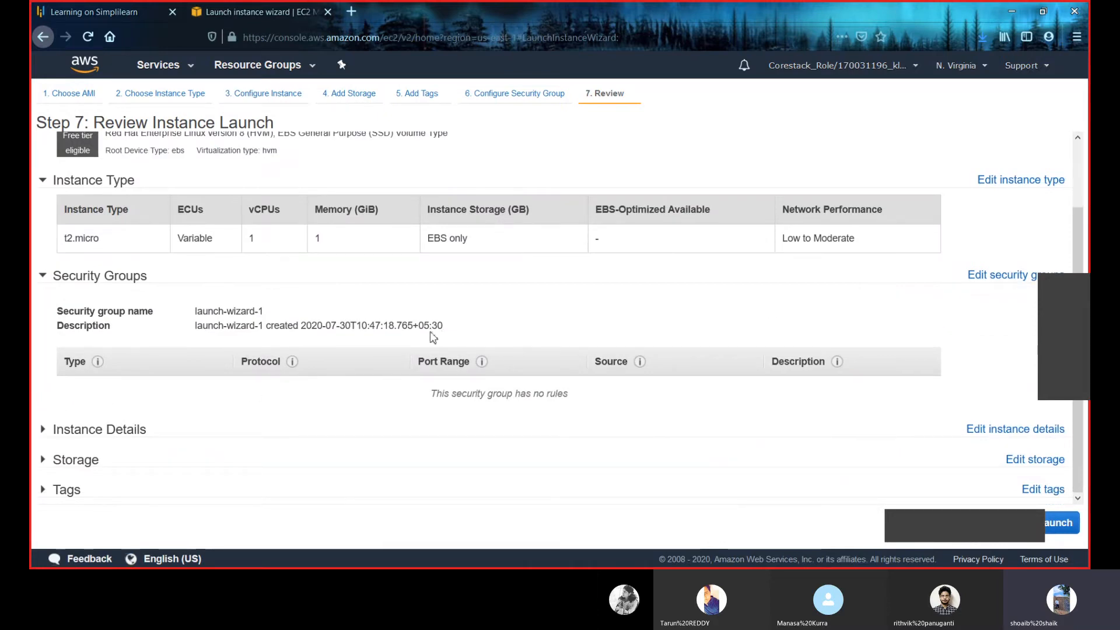
scroll(407, 382, up, 3)
scroll(407, 382, down, 3)
scroll(407, 382, up, 1)
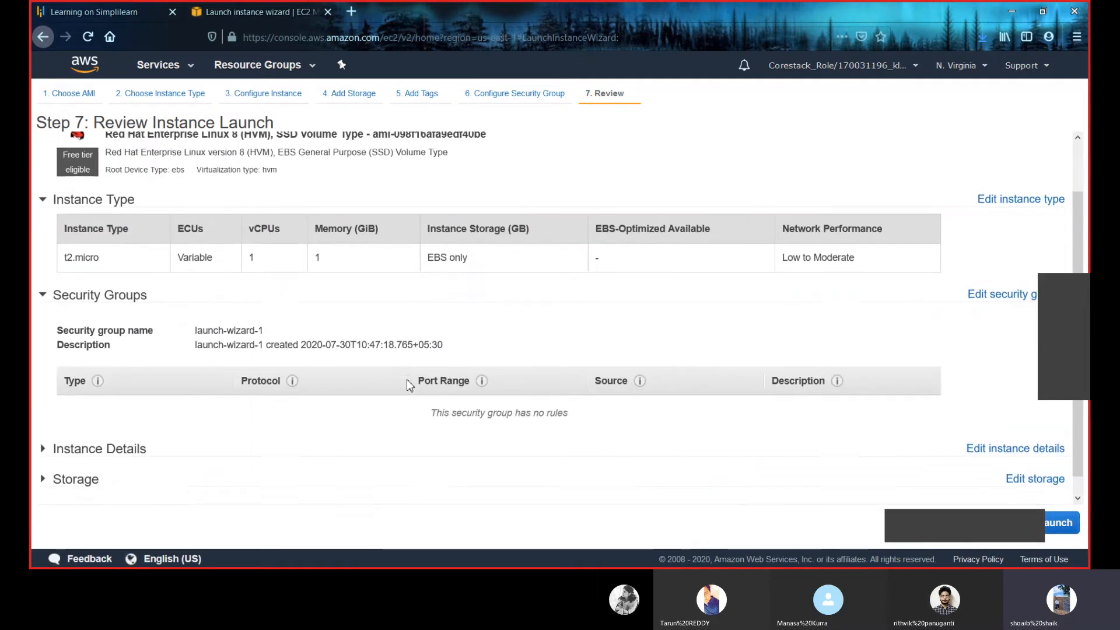
scroll(407, 380, down, 1)
scroll(407, 381, up, 2)
scroll(407, 380, down, 2)
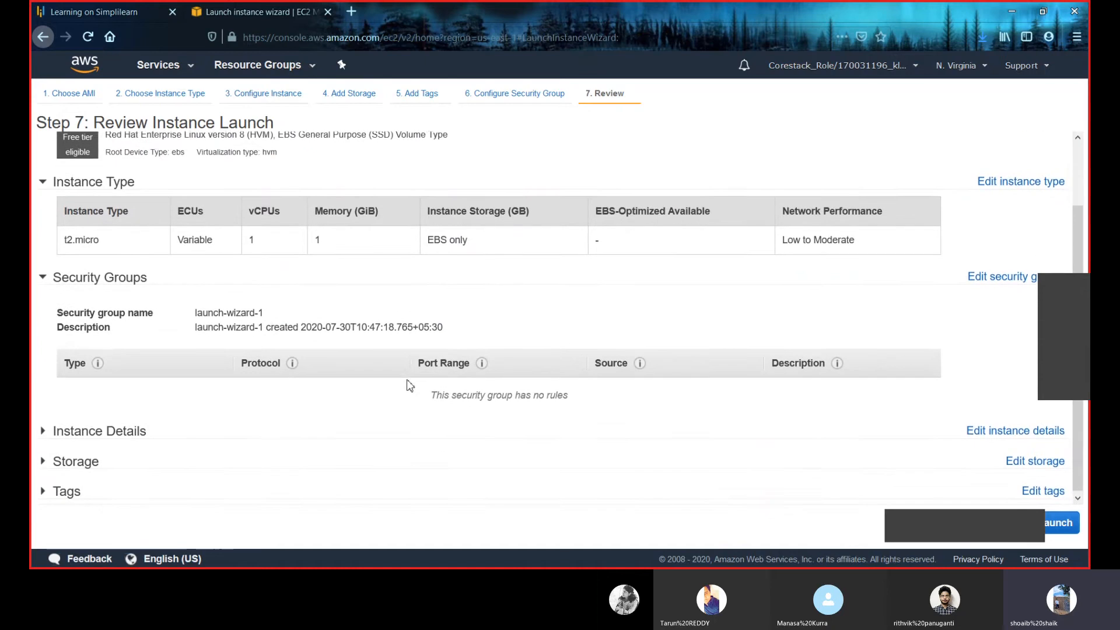
click(1058, 524)
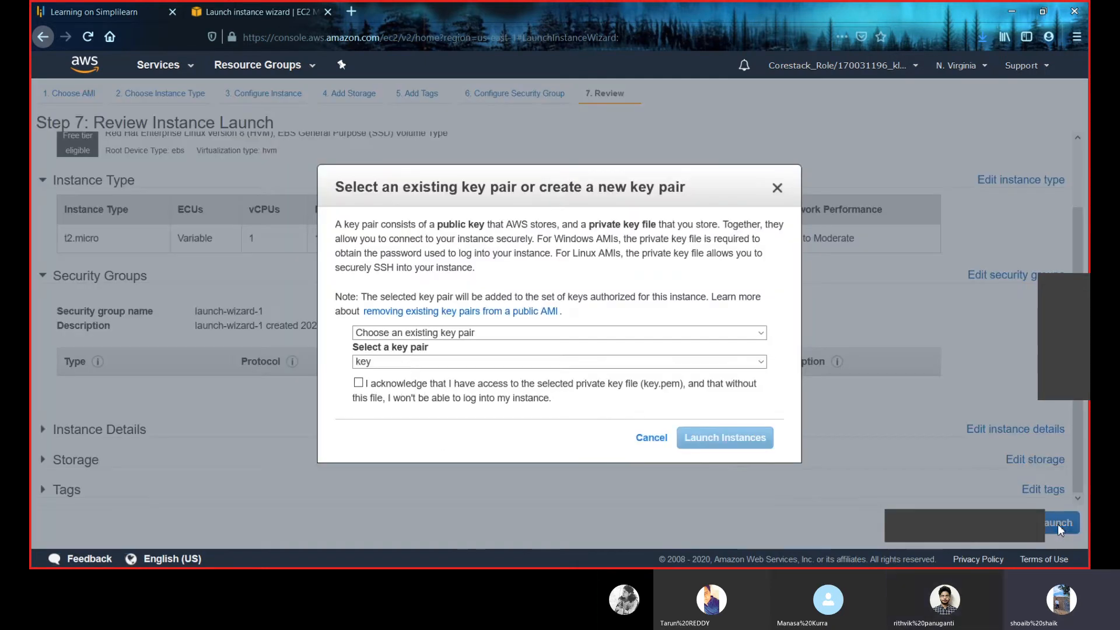
- Create a new key pair named tt, save its tt.pem file, and launch the instance with it
click(410, 362)
click(426, 334)
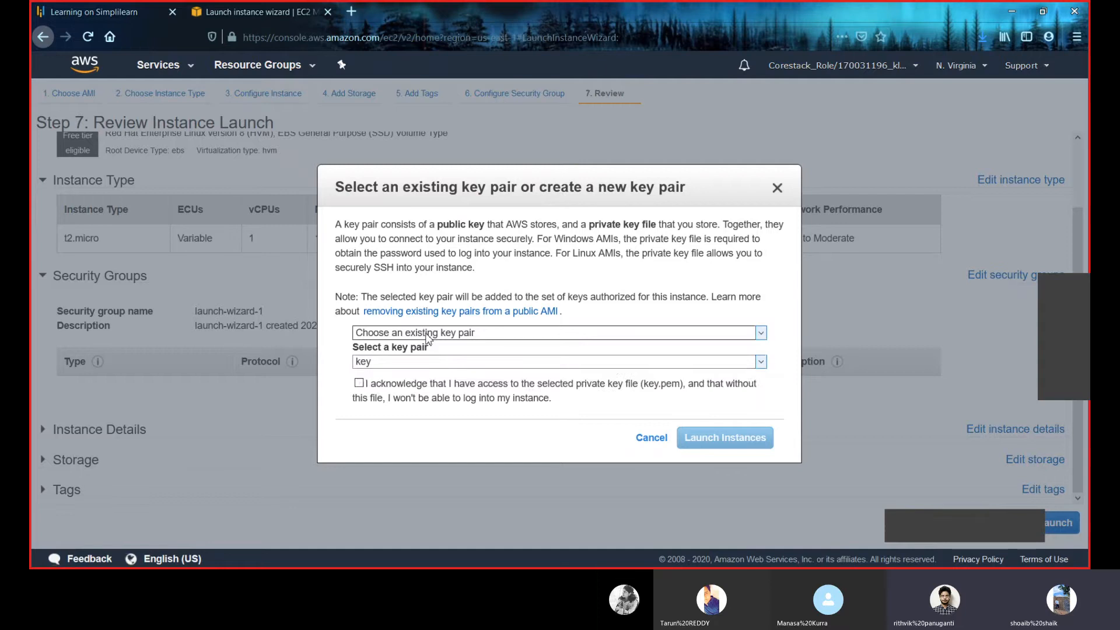
click(428, 334)
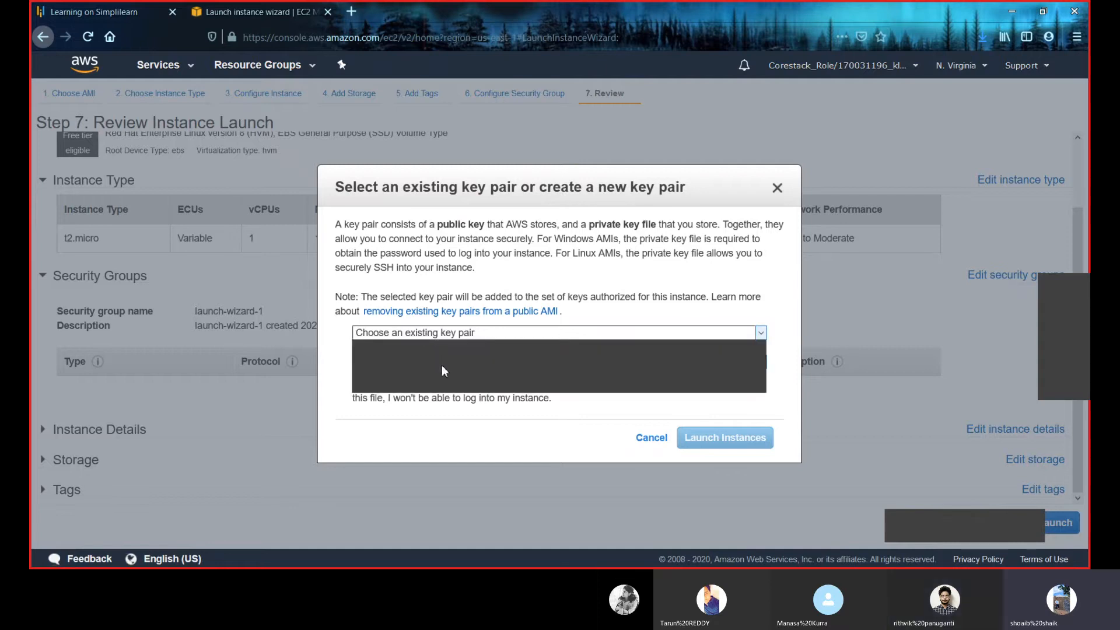
click(443, 365)
click(616, 362)
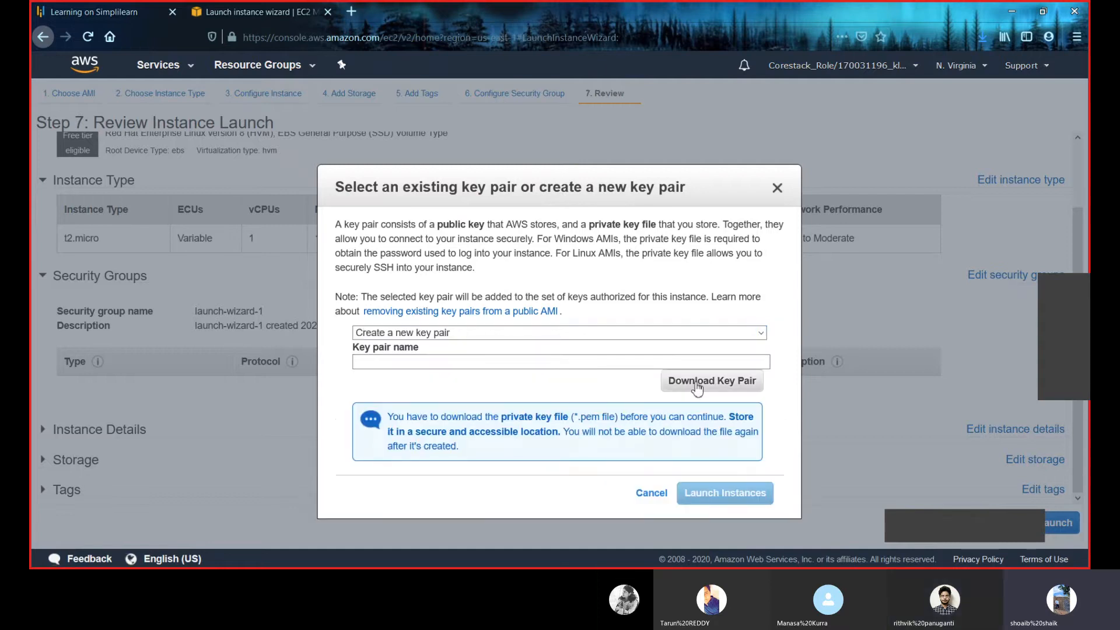
click(698, 386)
click(670, 362)
text(t)
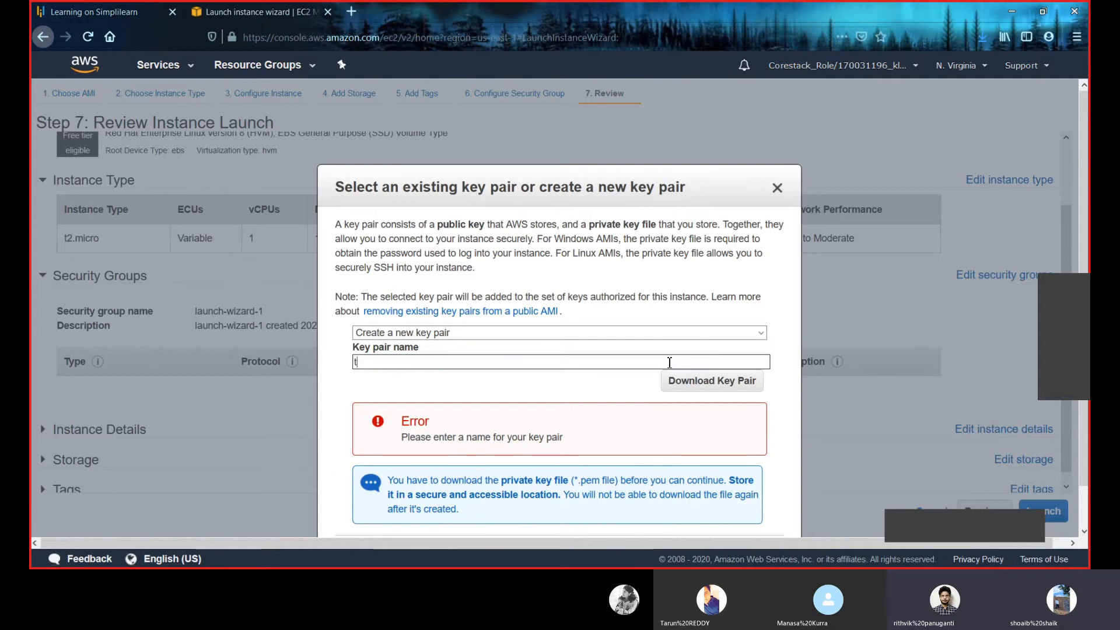
text(t)
click(691, 386)
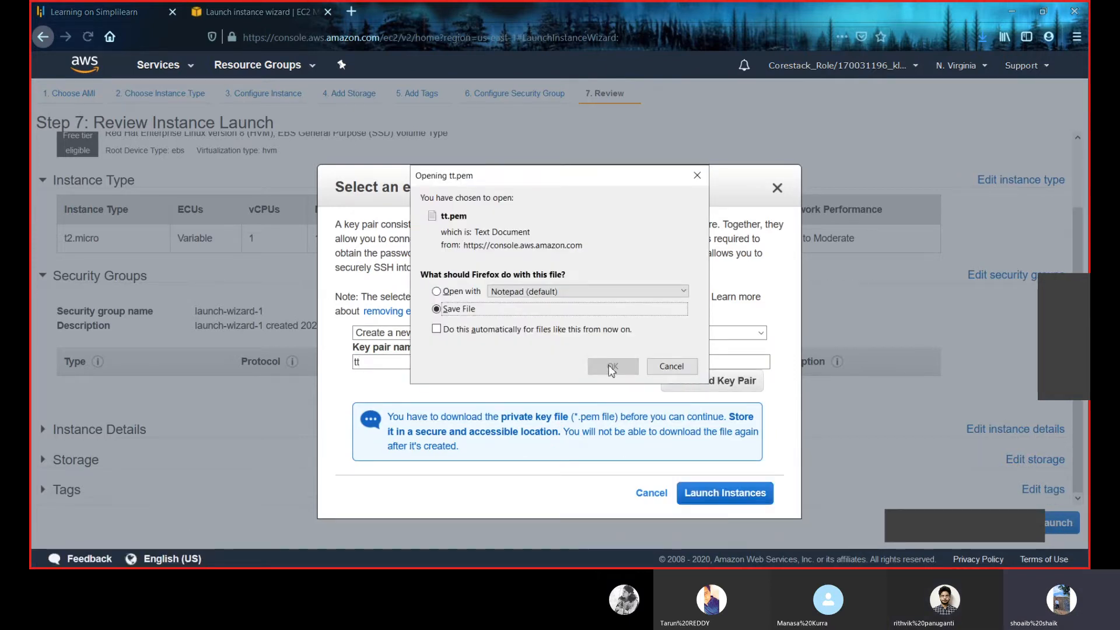
click(612, 366)
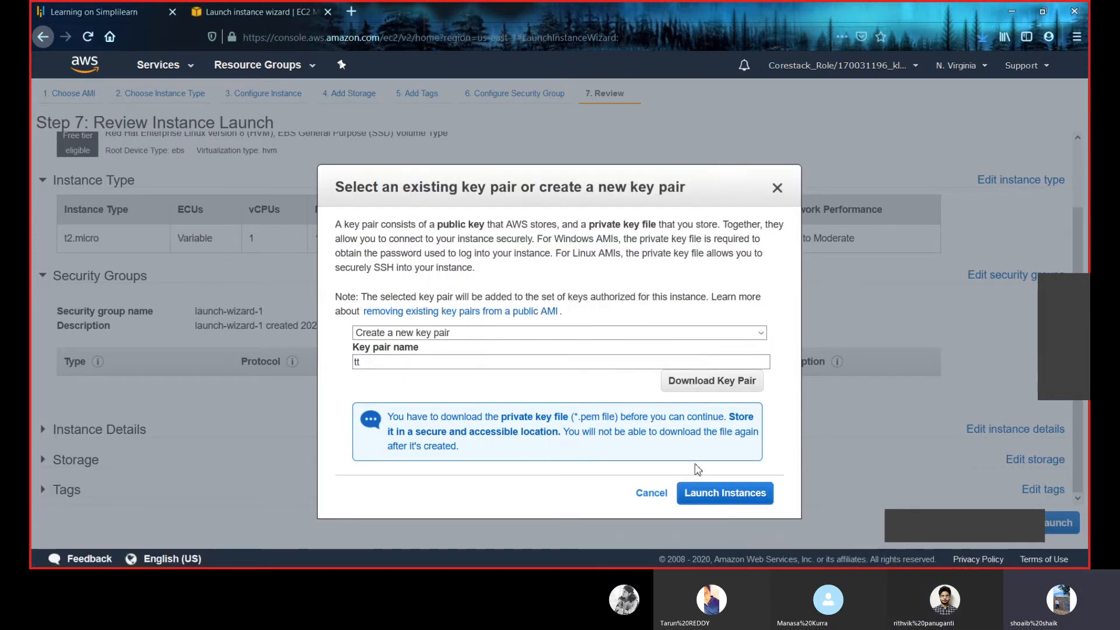
click(734, 493)
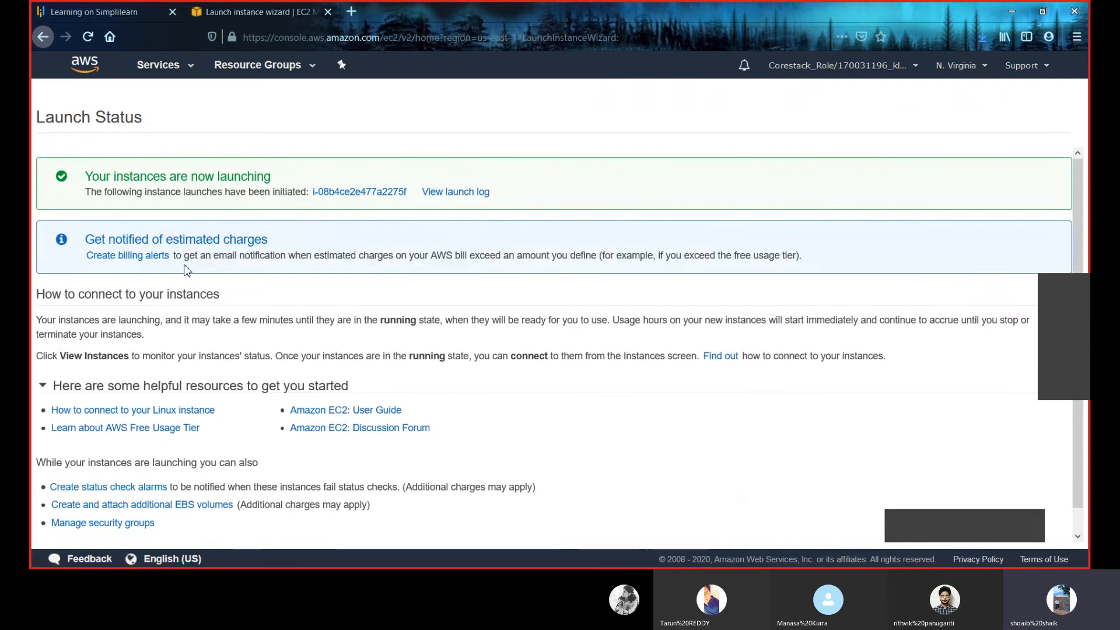
- Return to the EC2 dashboard and start another instance with the 64-bit (x86) Red Hat Enterprise Linux 8 image and type t2.micro
click(147, 71)
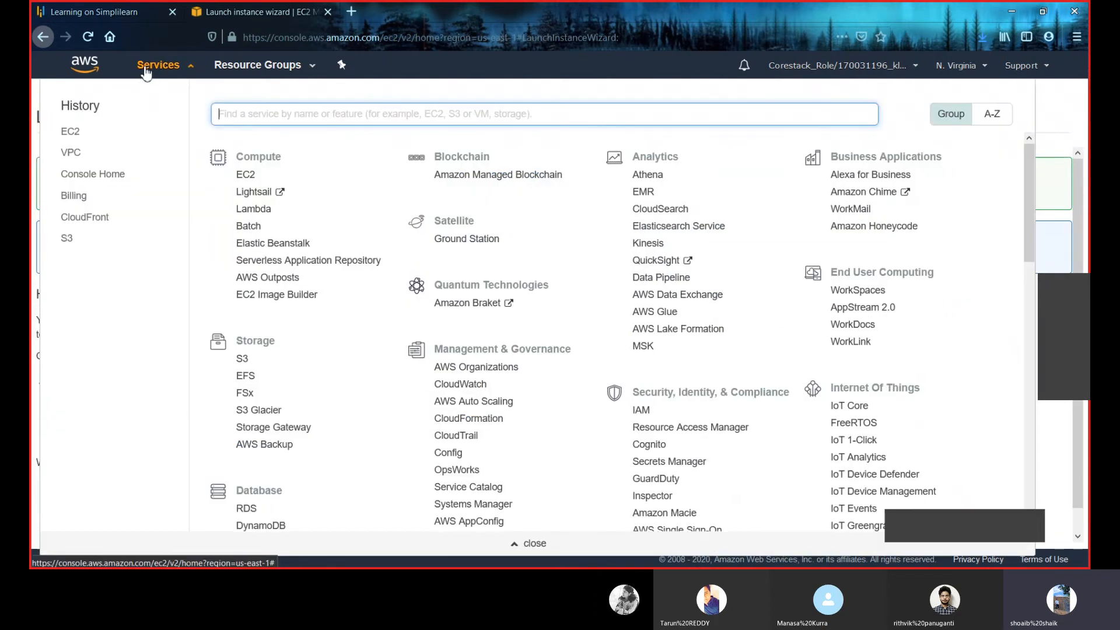
click(74, 134)
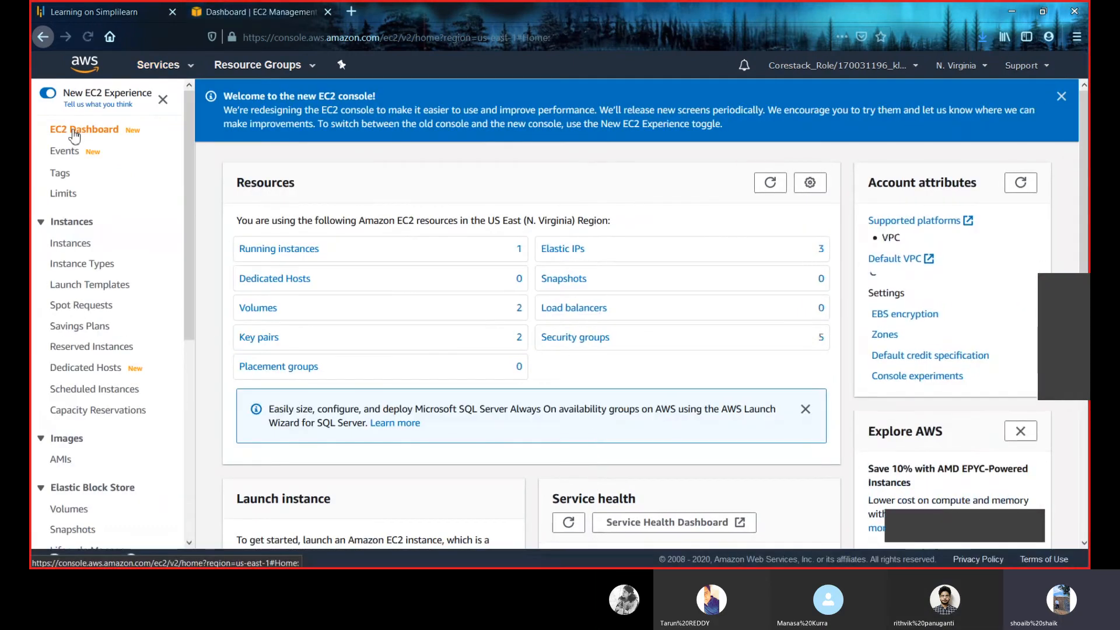
scroll(392, 237, down, 2)
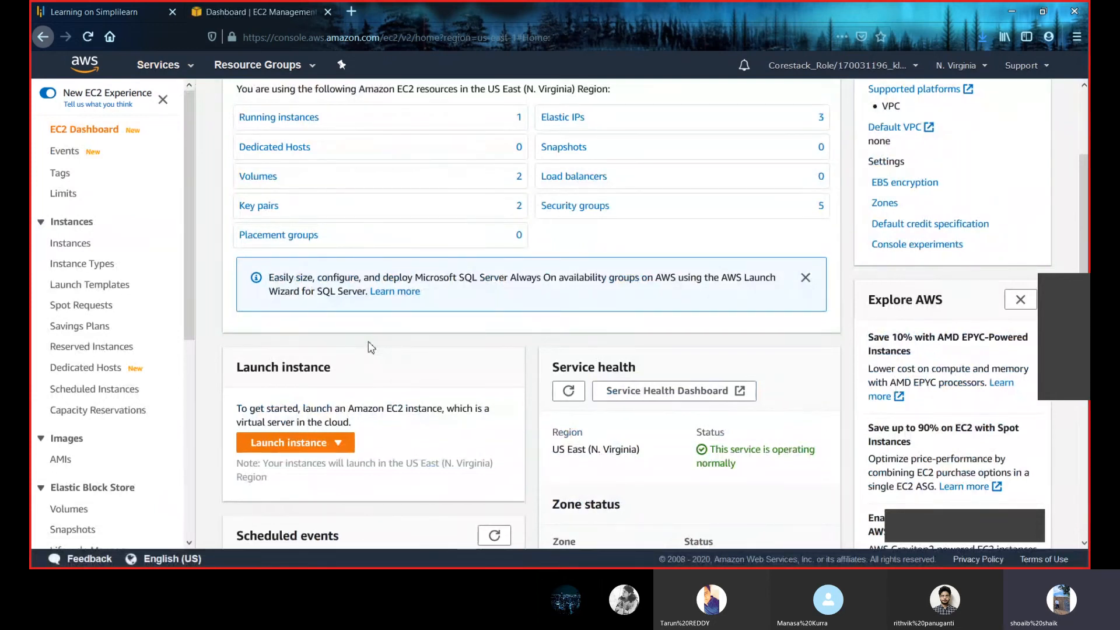
click(299, 443)
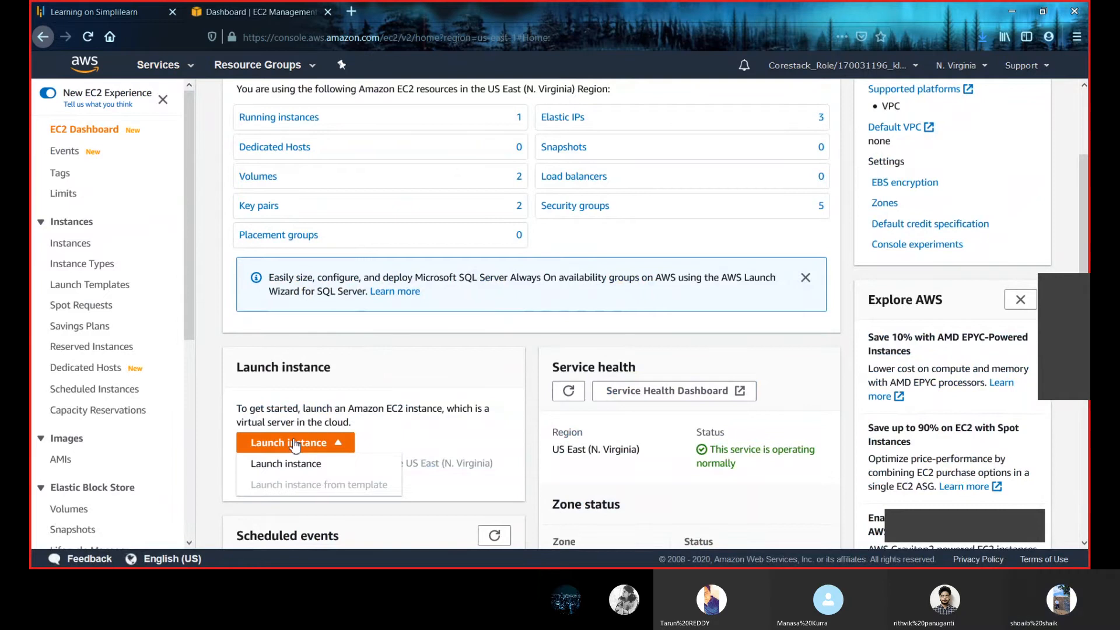
click(300, 462)
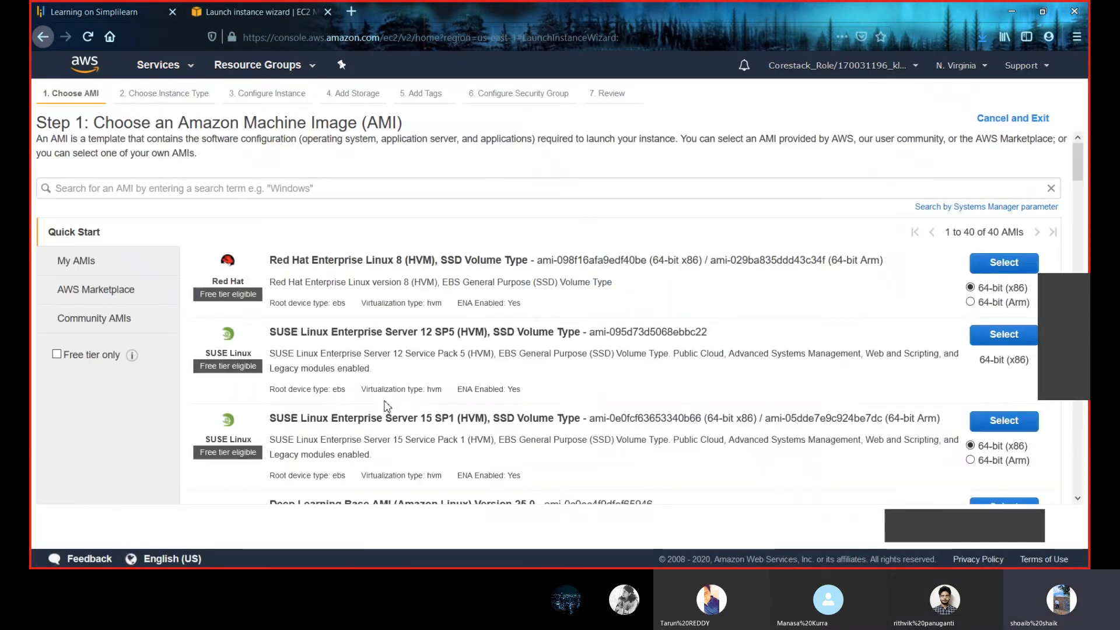
scroll(582, 169, down, 1)
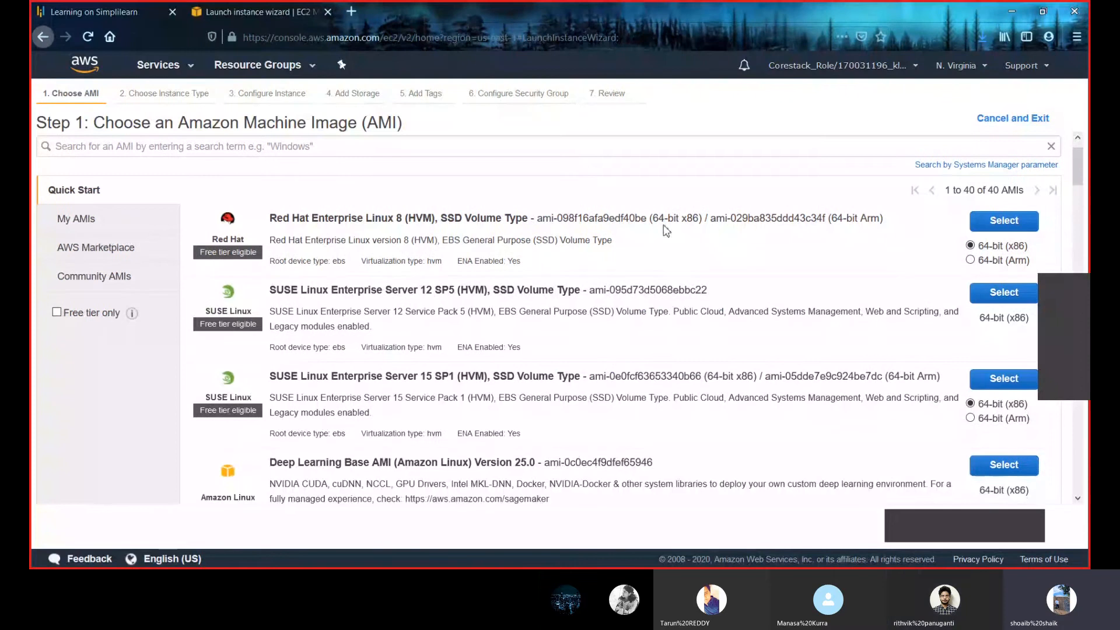
click(989, 222)
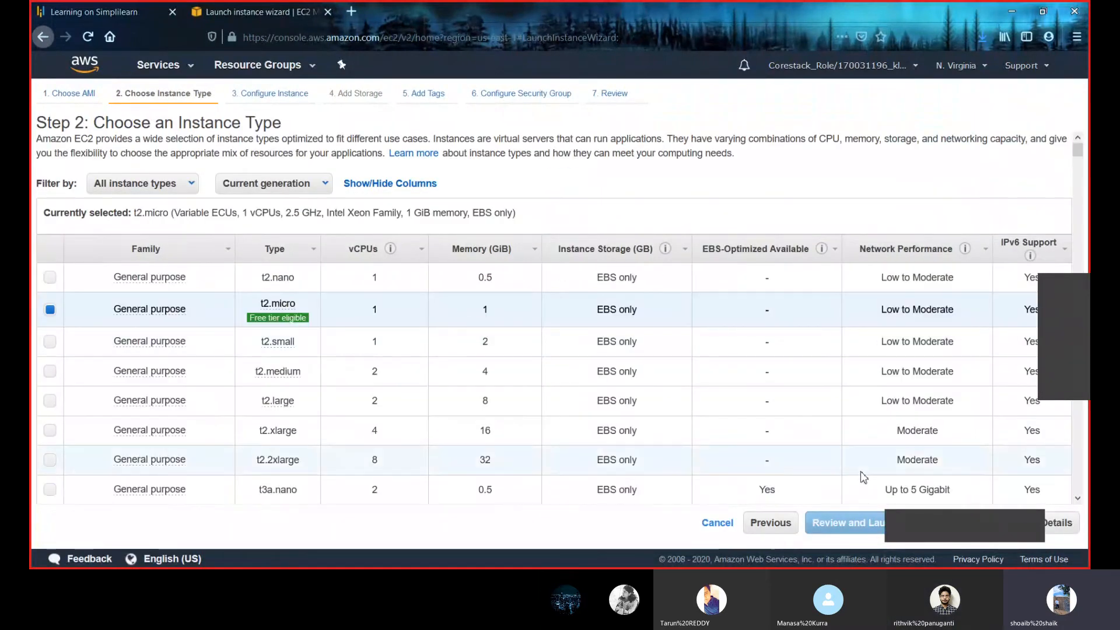
click(952, 531)
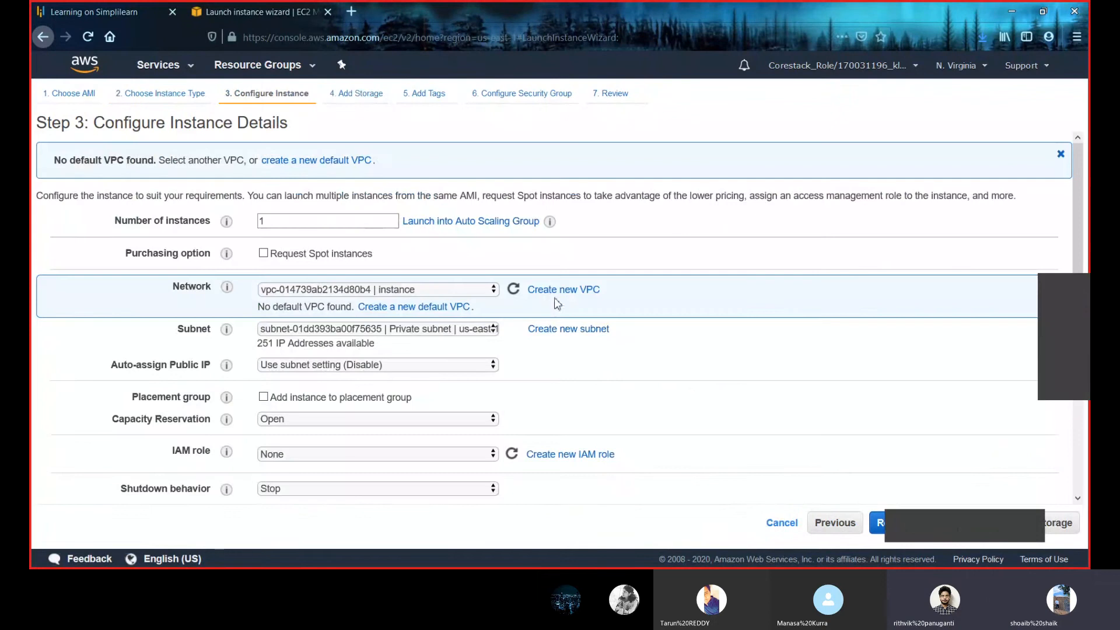
- Select the pubpriv VPC as the second instance's network and check its launch review
click(394, 291)
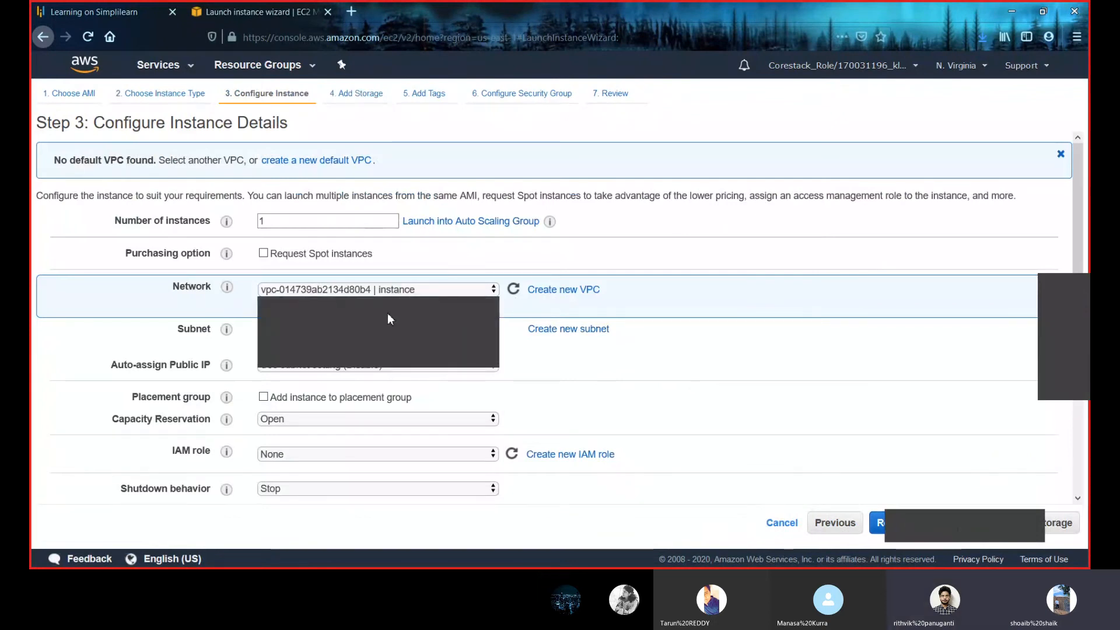
click(387, 319)
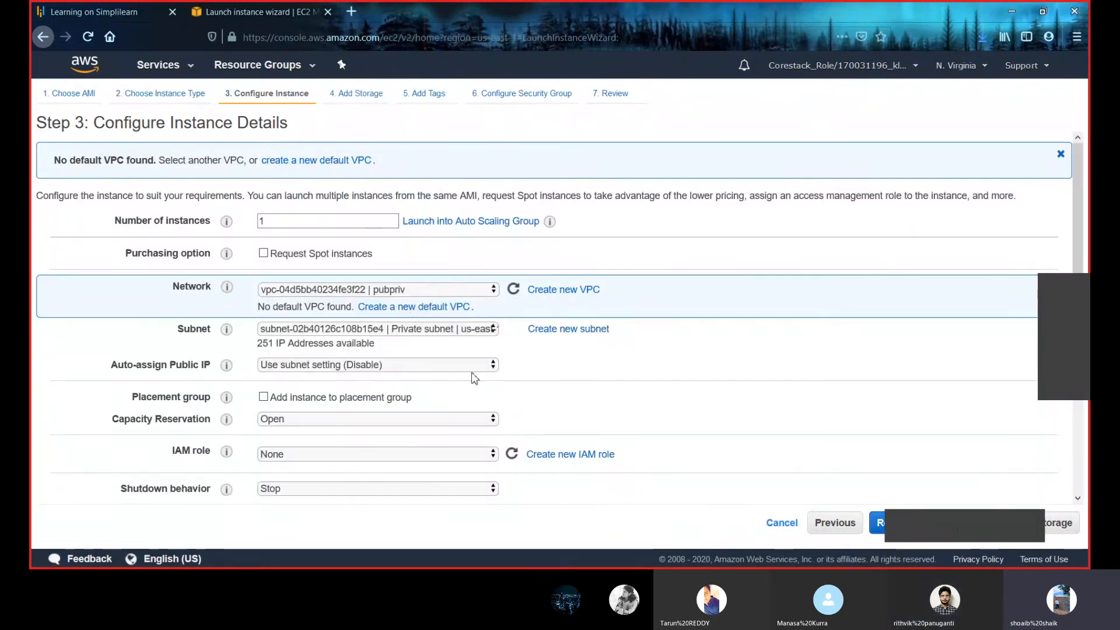
click(938, 530)
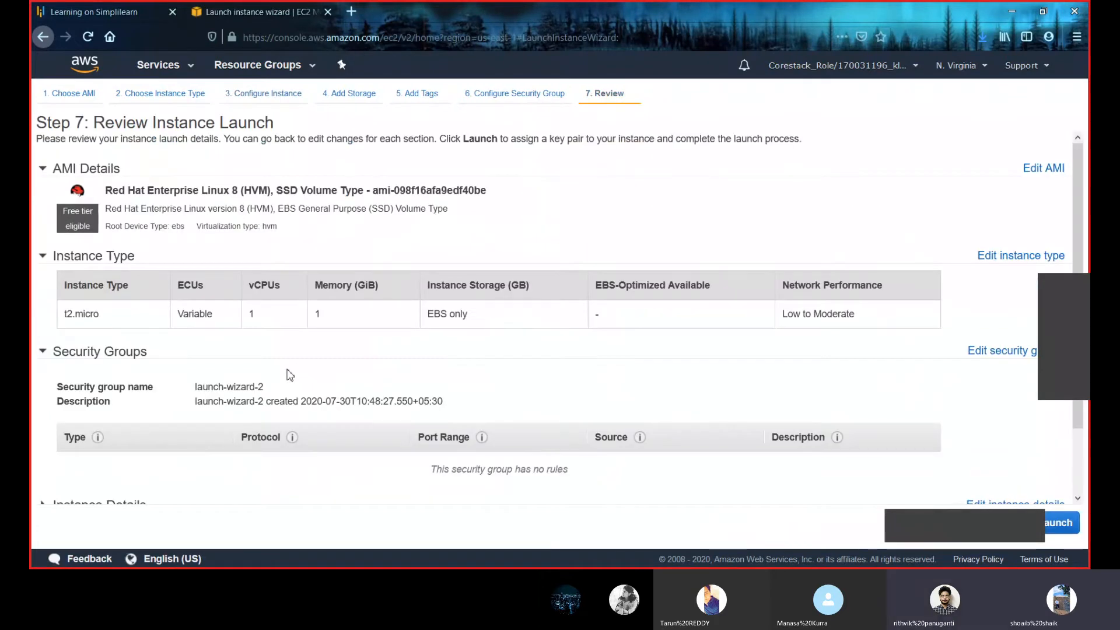
scroll(262, 384, down, 2)
scroll(263, 385, up, 2)
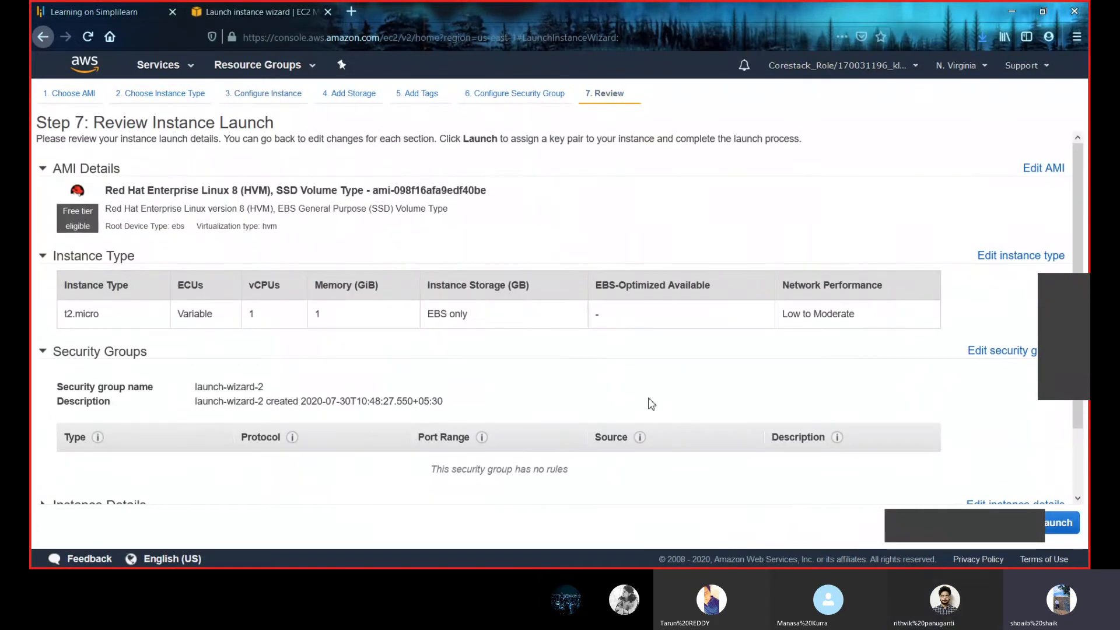
- Launch the second instance with the existing key pair tt, acknowledging access to its private key file
click(1066, 526)
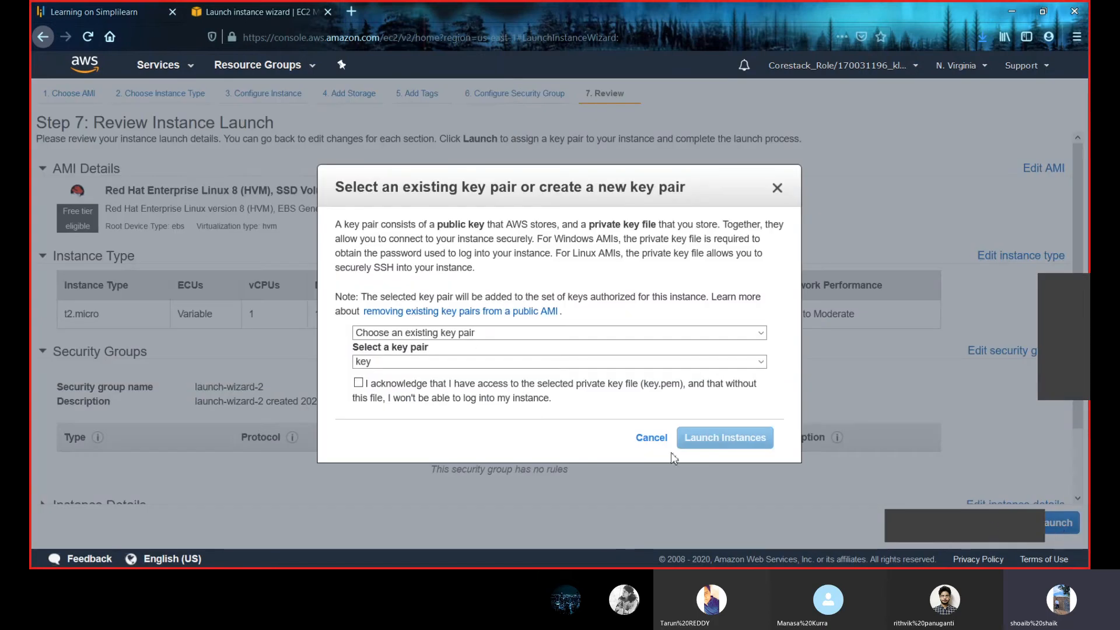
click(442, 364)
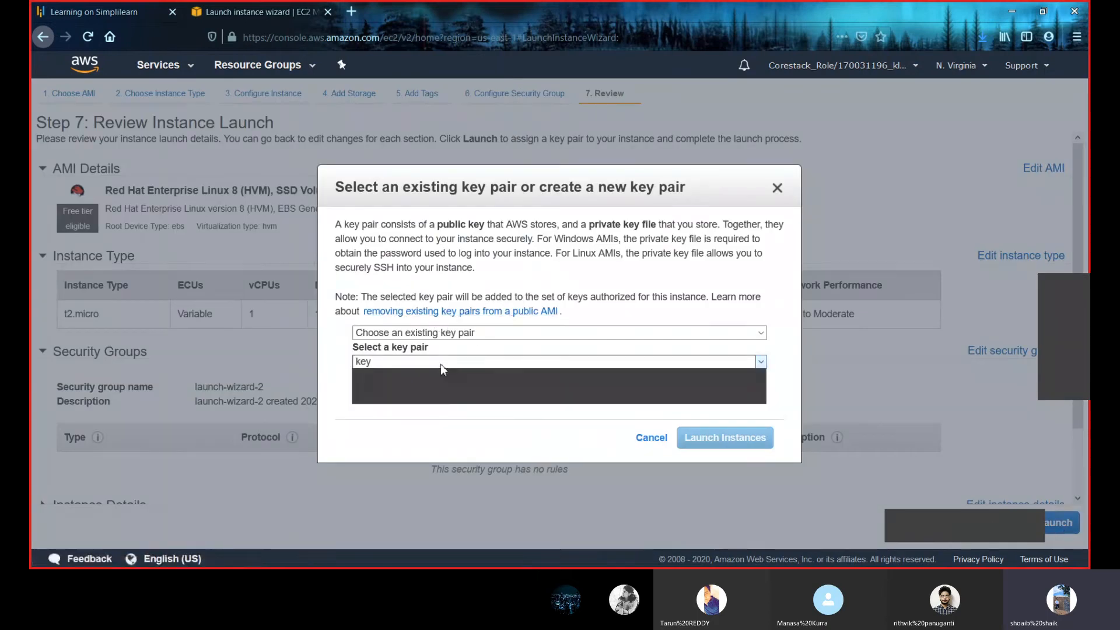
click(442, 400)
click(358, 384)
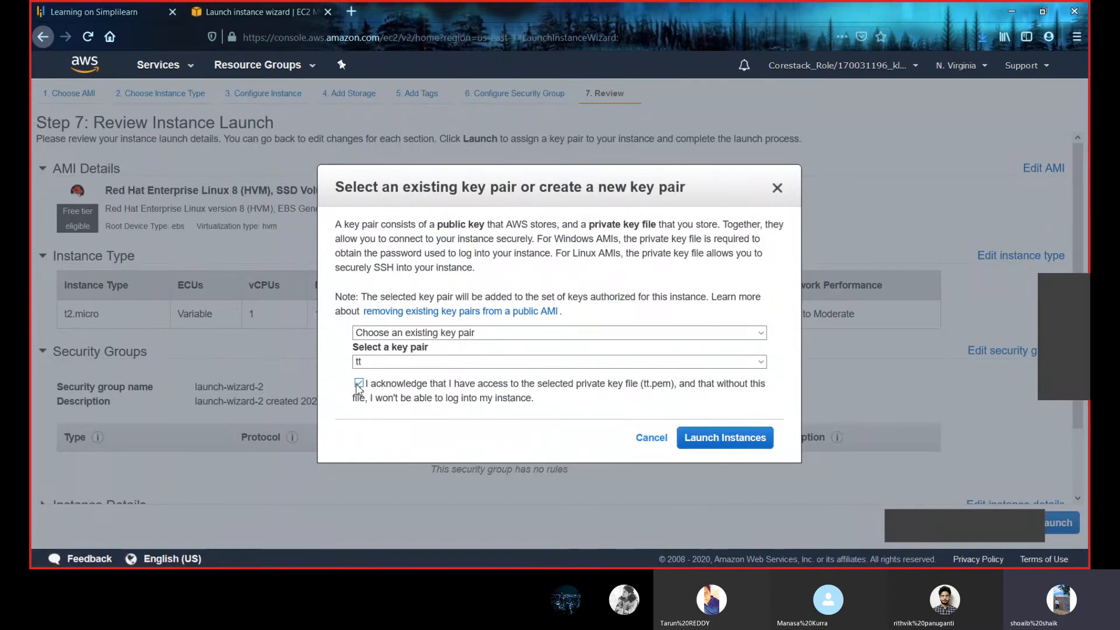
click(744, 440)
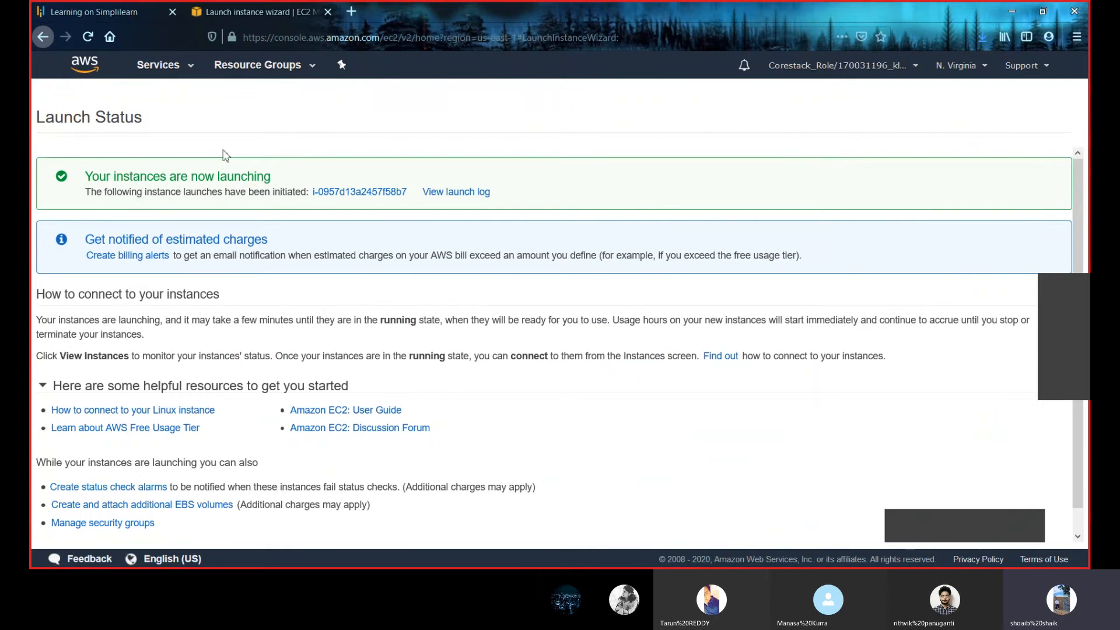
- Return to the EC2 dashboard and start the launch wizard for a third instance
click(186, 65)
click(73, 135)
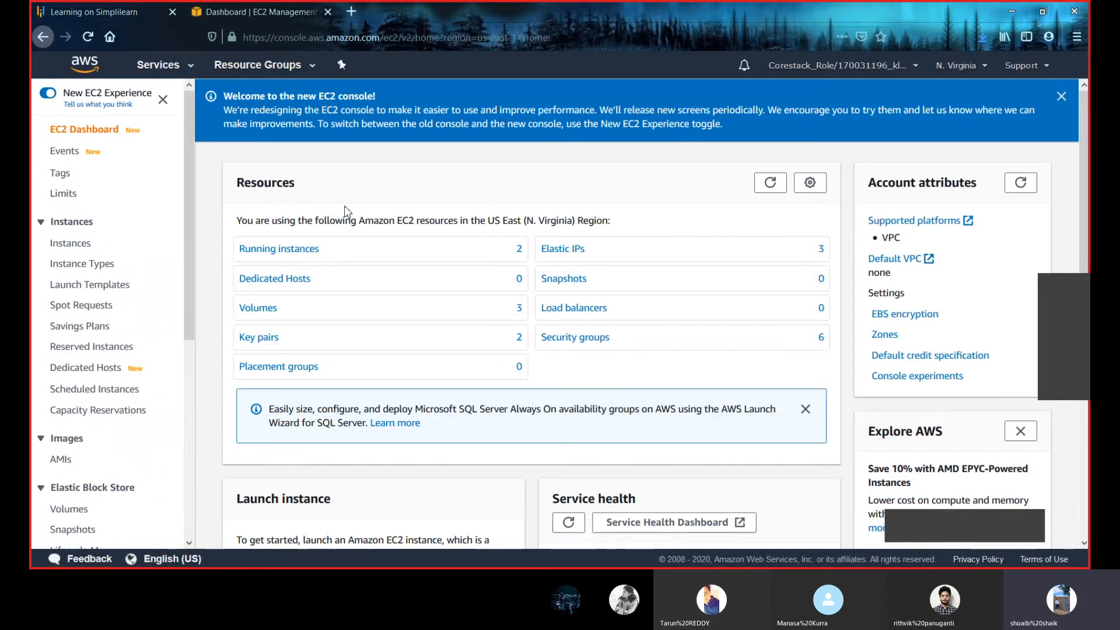
scroll(407, 326, down, 3)
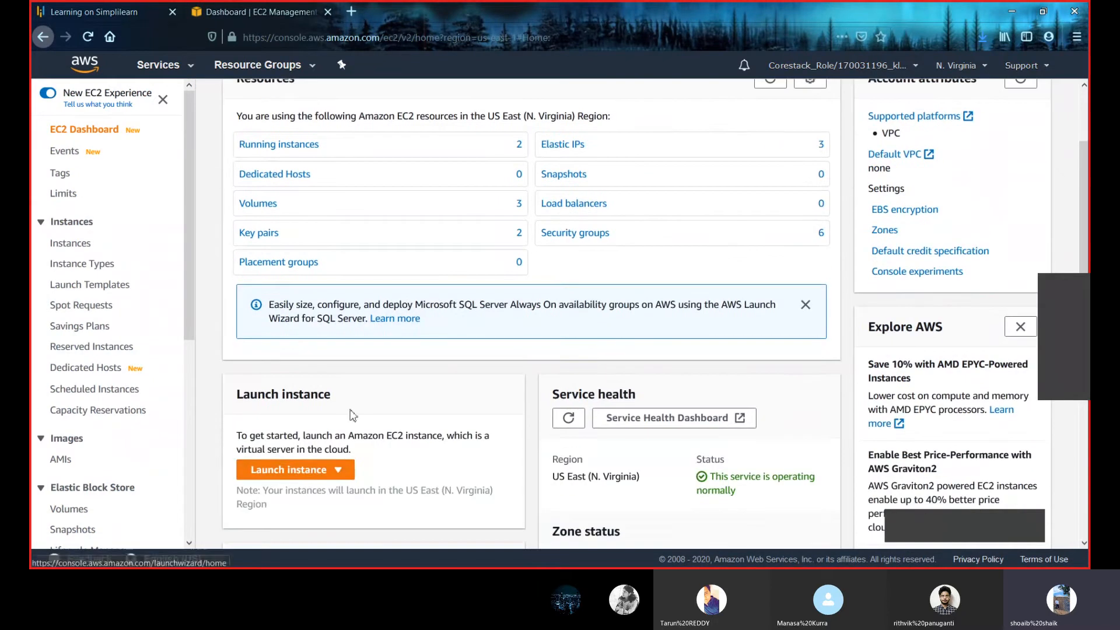
click(308, 476)
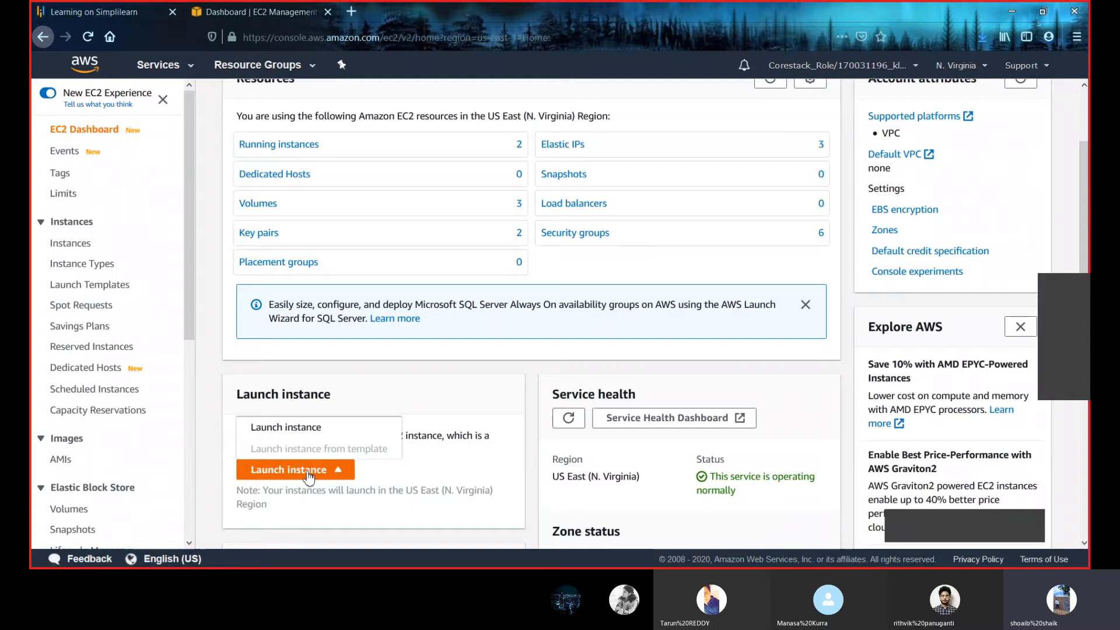
click(322, 429)
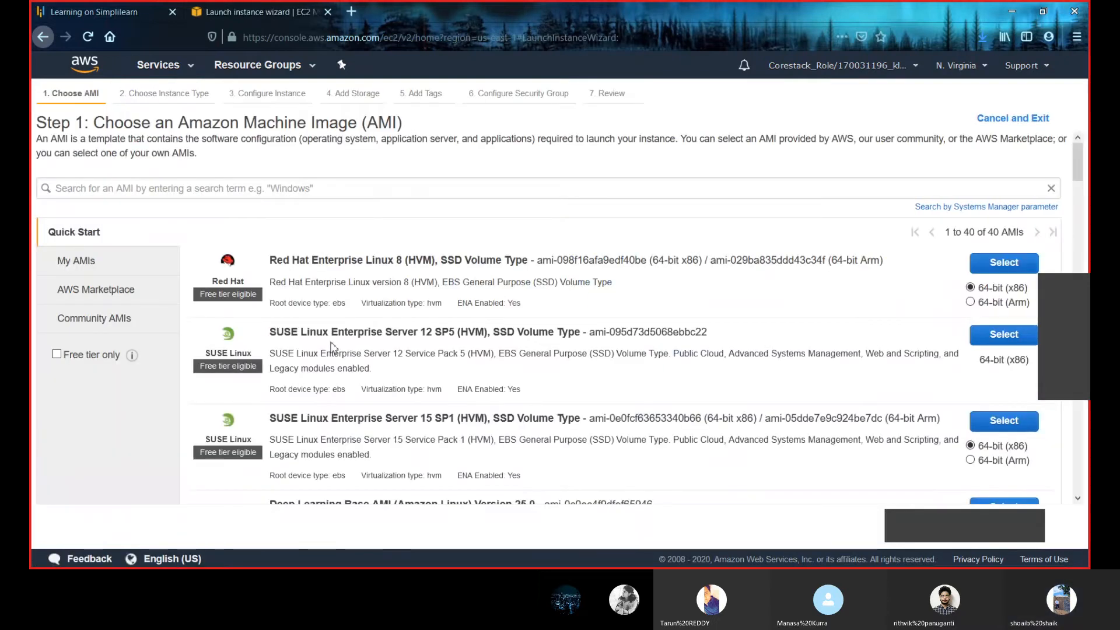
- Choose the 64-bit (x86) Ubuntu Server 18.04 LTS image and the t2.nano instance type for the third instance
scroll(332, 348, down, 6)
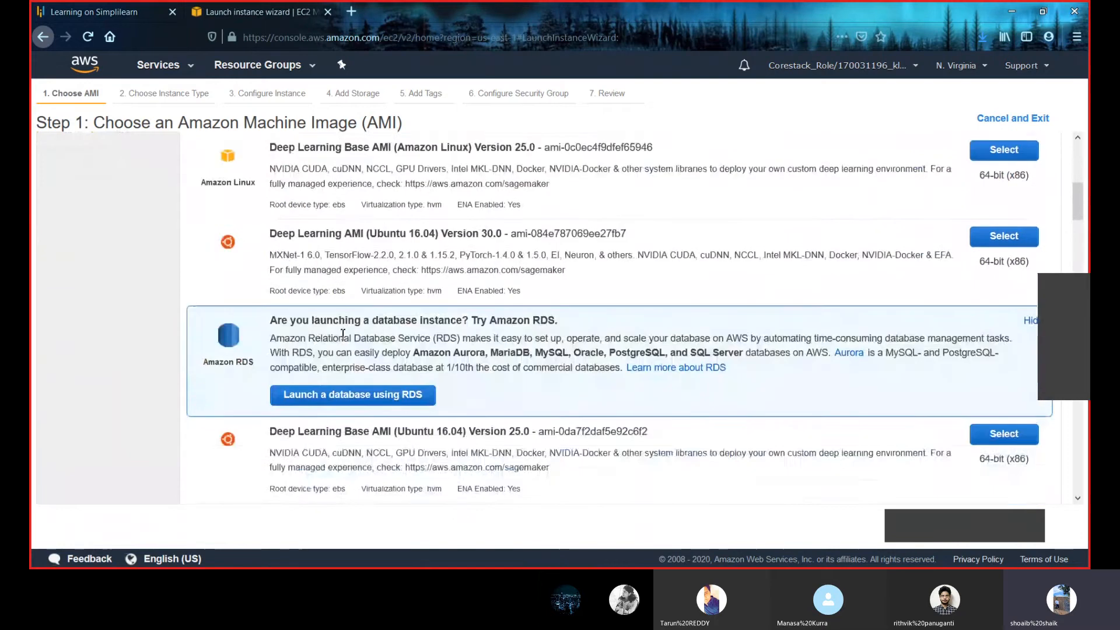
scroll(343, 333, down, 4)
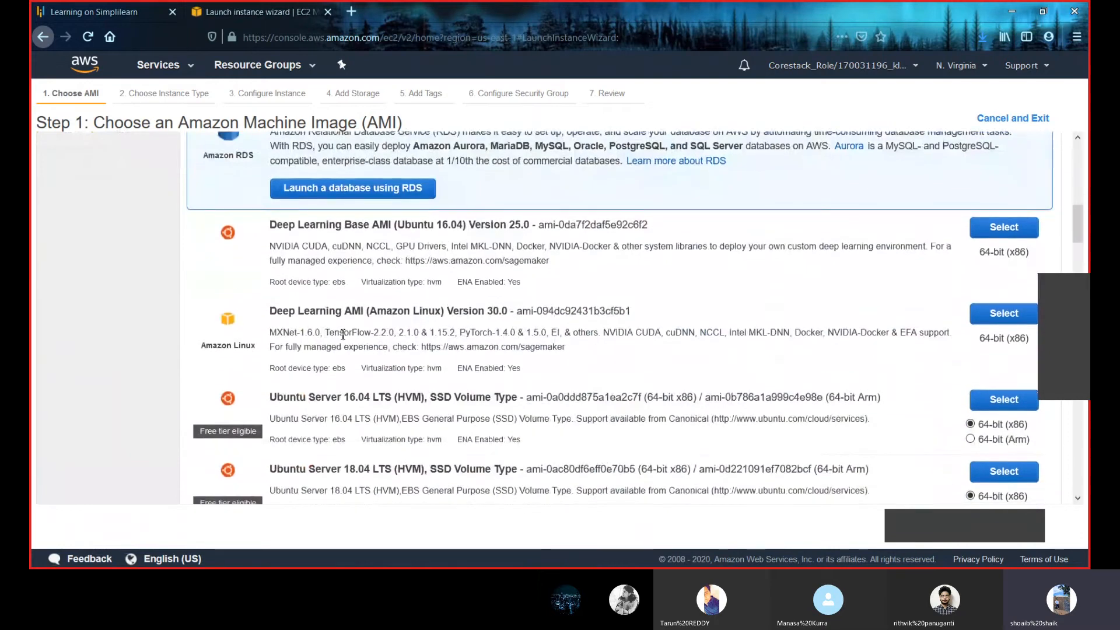
scroll(343, 334, down, 1)
scroll(343, 339, up, 7)
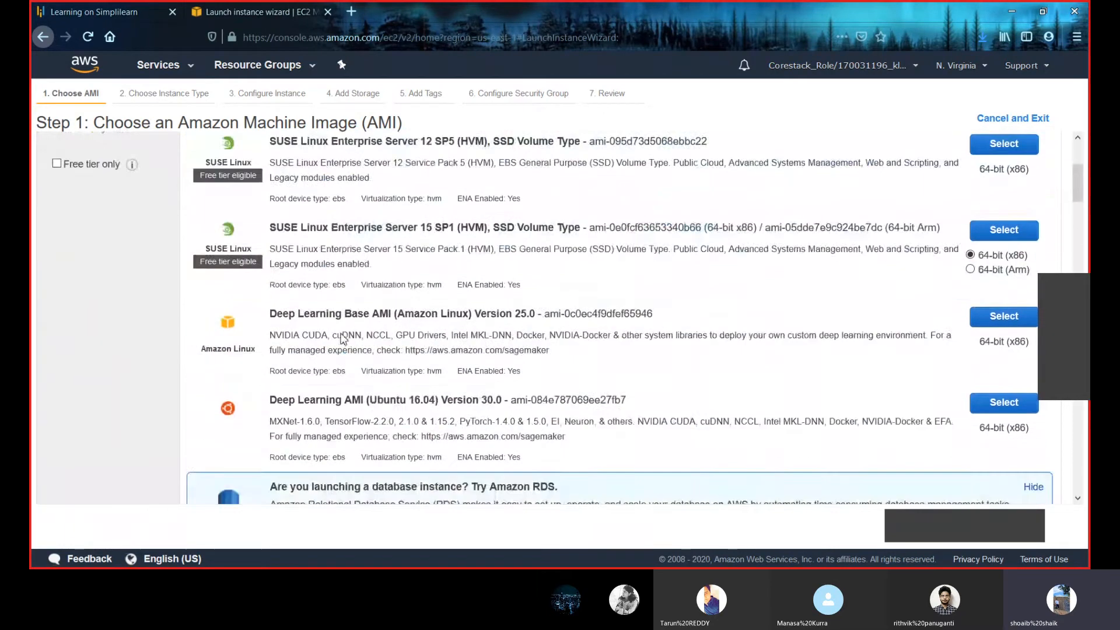
scroll(343, 338, up, 3)
scroll(343, 335, down, 5)
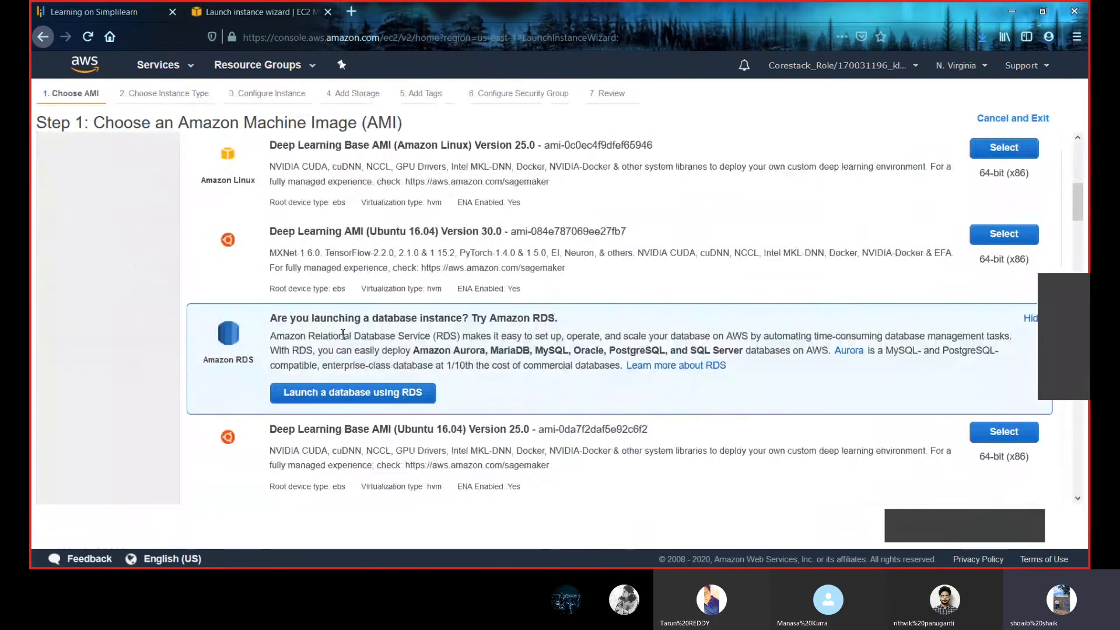
scroll(343, 335, down, 9)
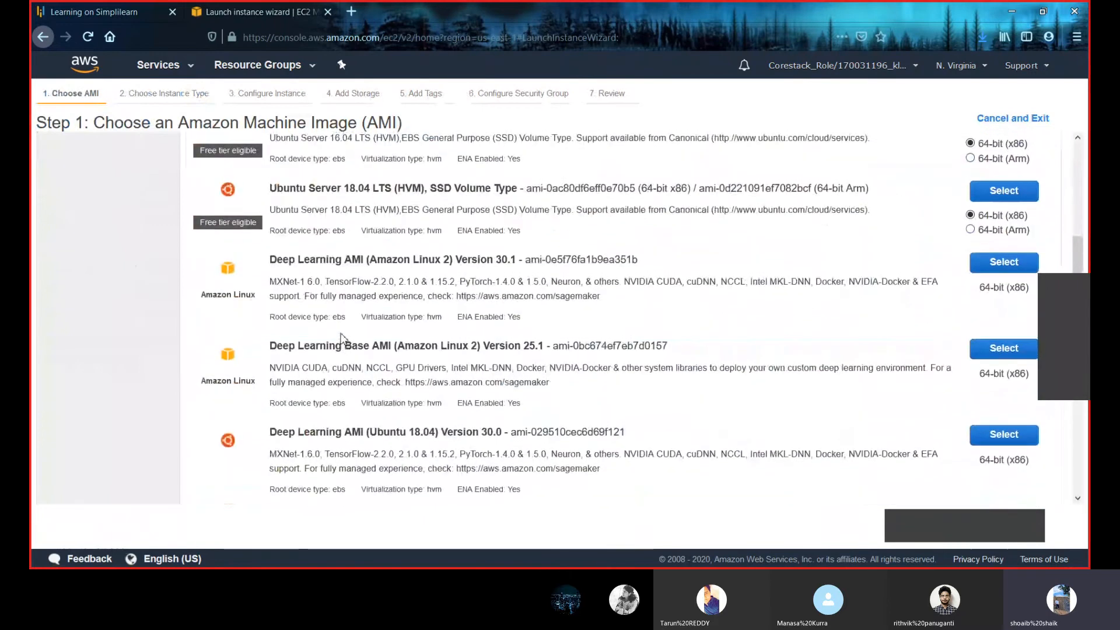
scroll(343, 338, down, 1)
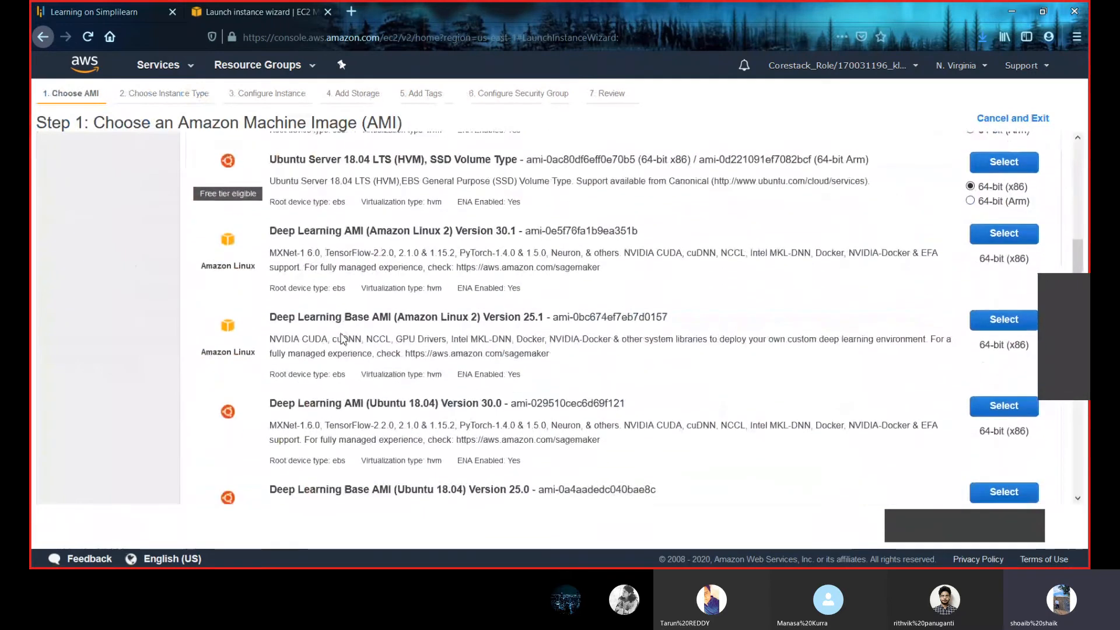
click(996, 166)
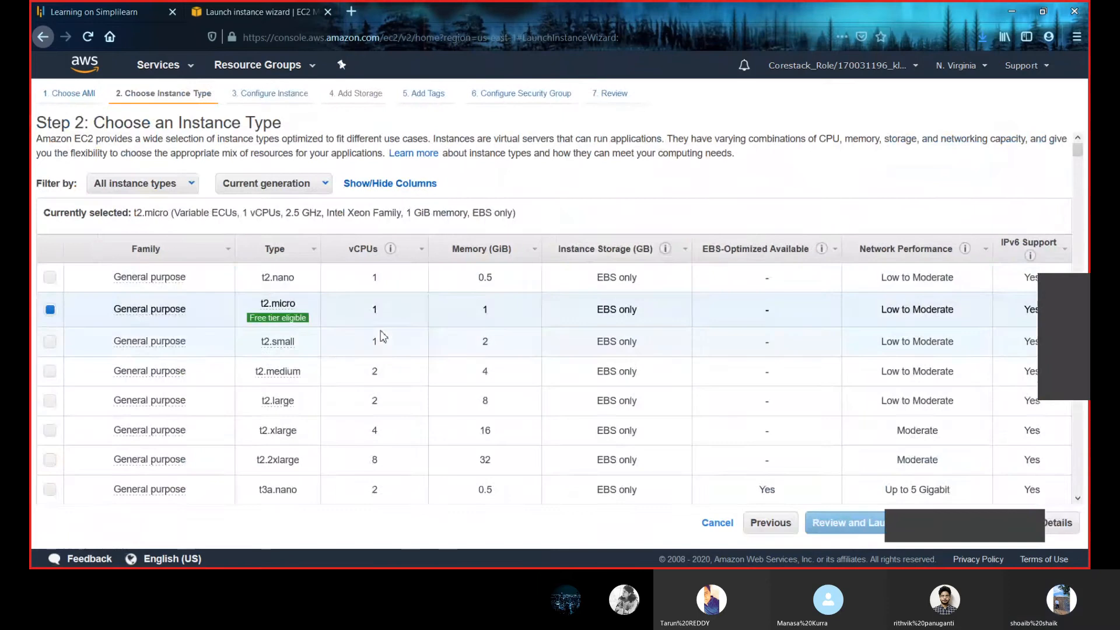
click(50, 279)
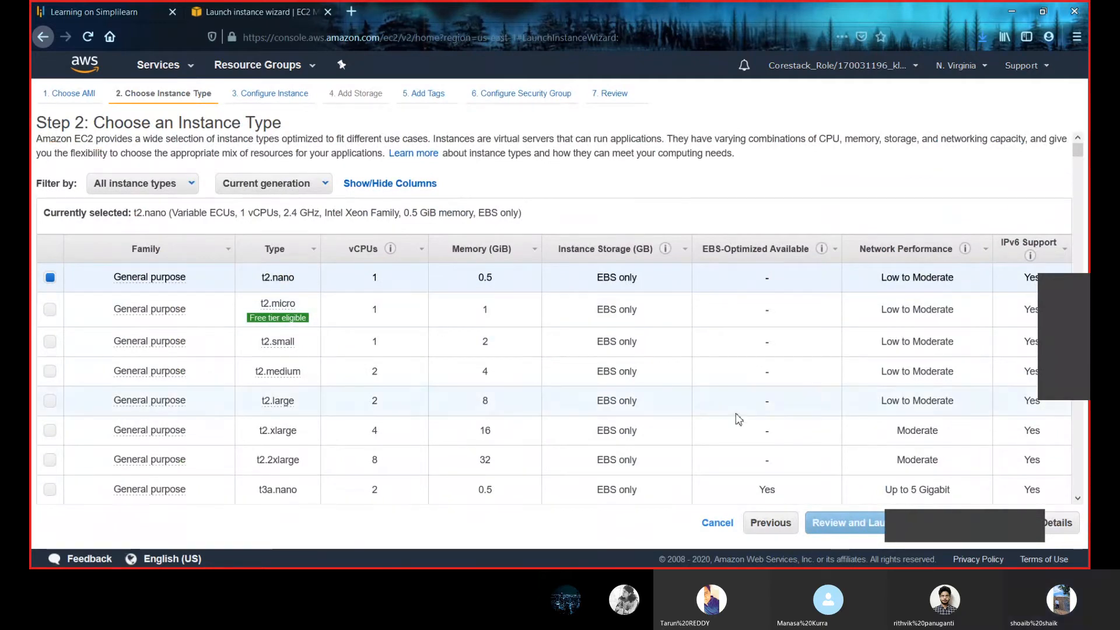
- Use the VPC named instance with its private subnet as the third instance's network and check the remaining instance details
click(959, 528)
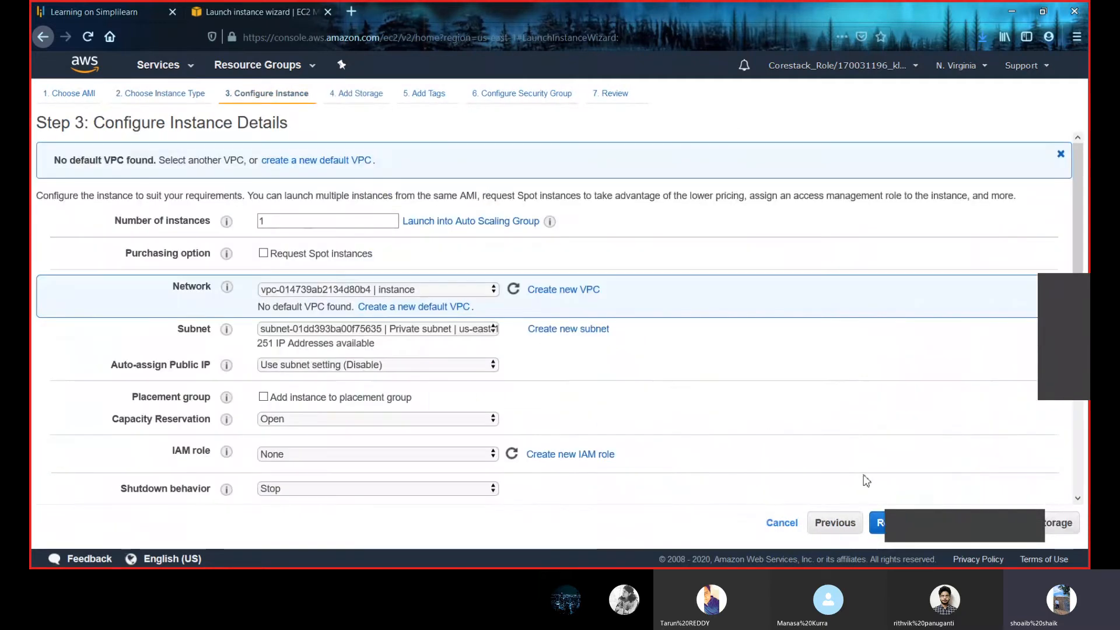
click(440, 288)
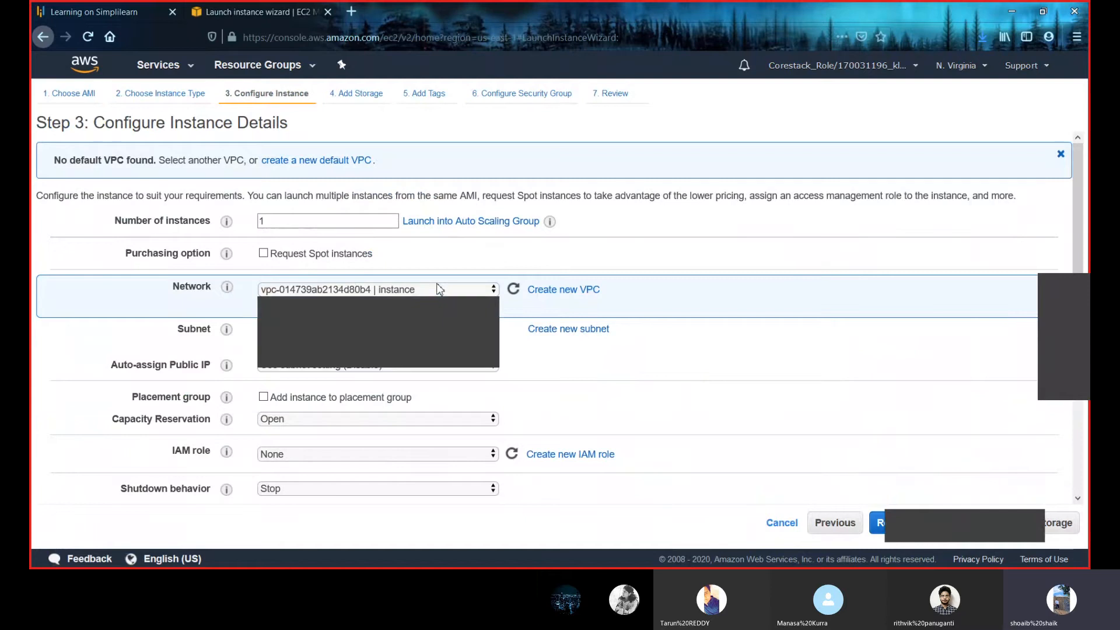
click(438, 311)
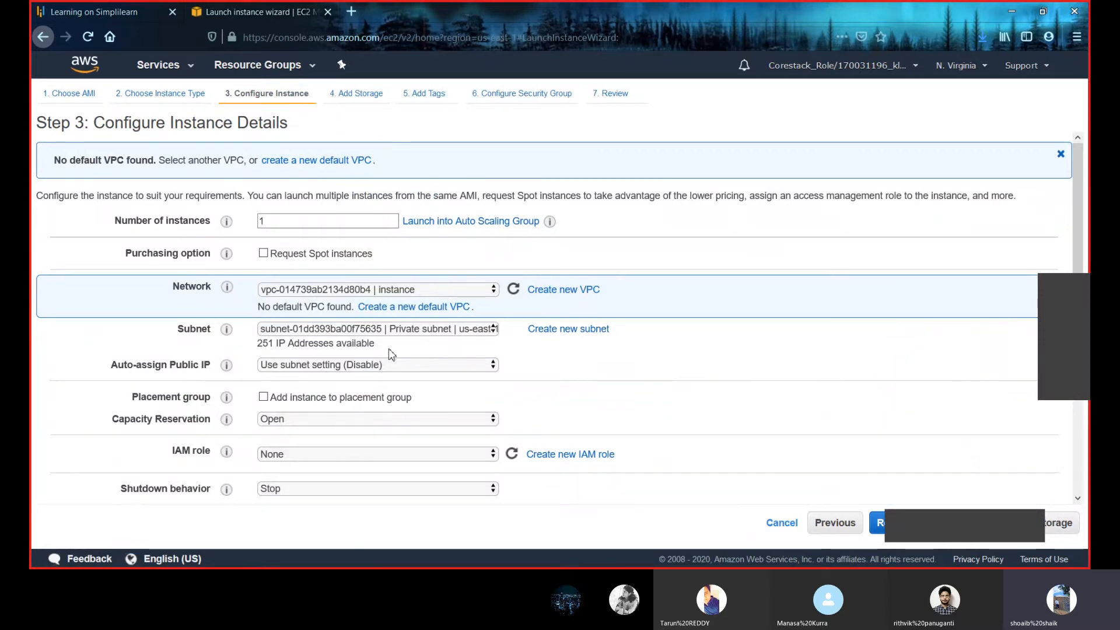
scroll(459, 343, down, 3)
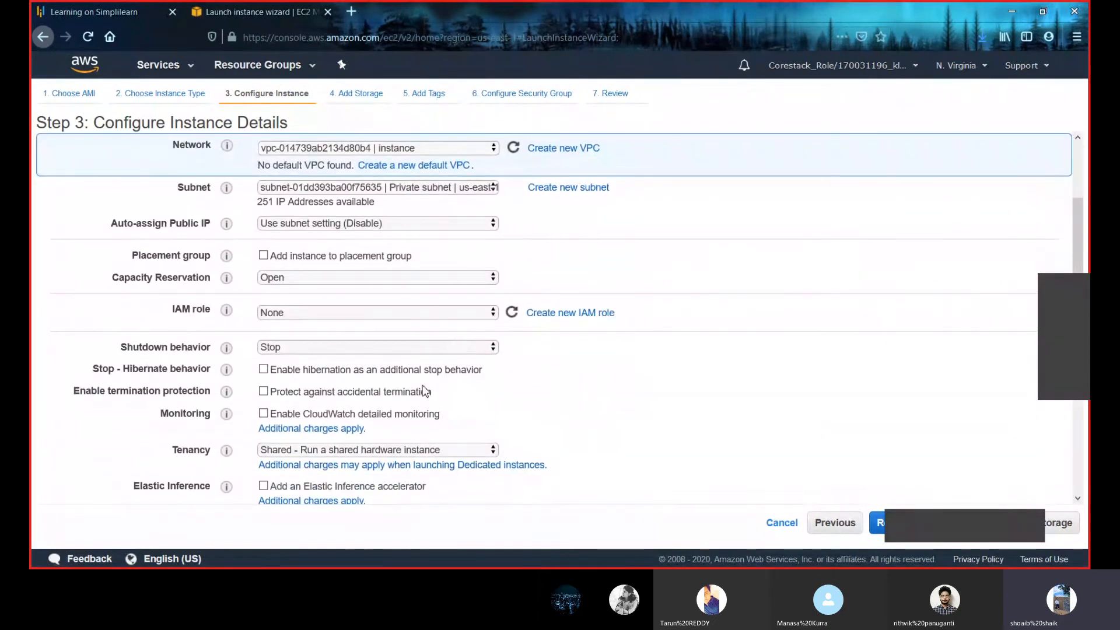
scroll(425, 392, down, 2)
scroll(426, 393, down, 6)
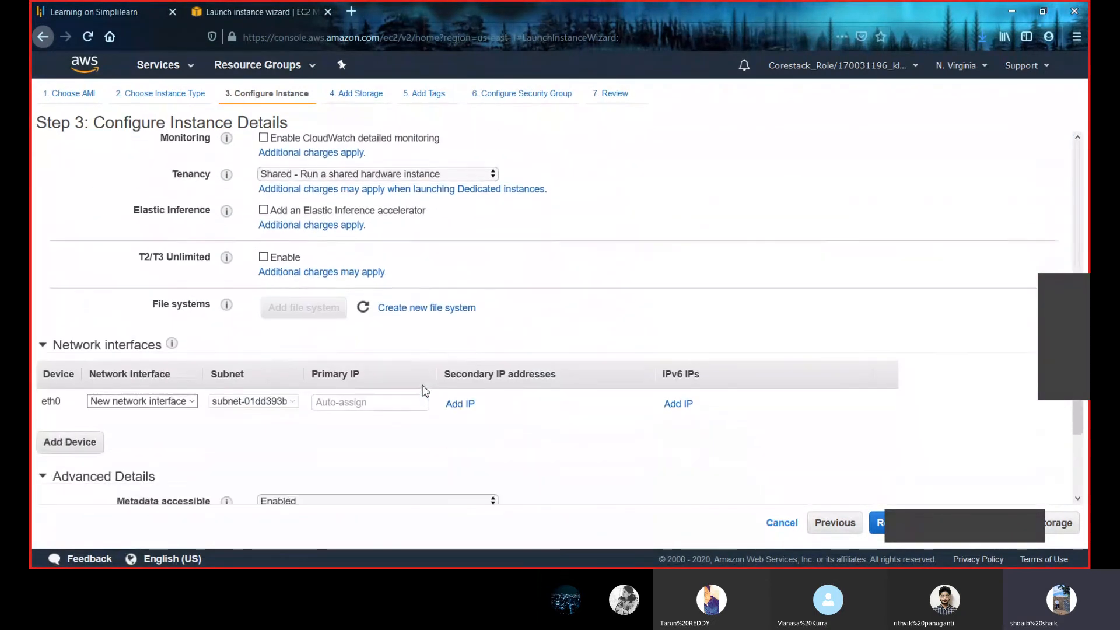
scroll(425, 392, down, 1)
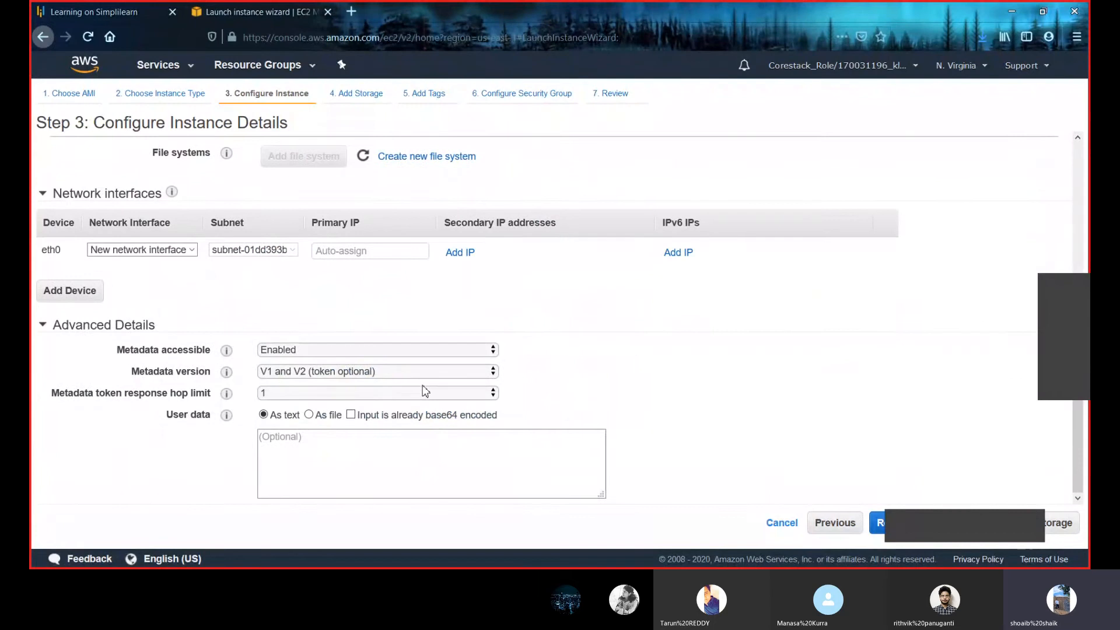
- Keep the default storage, tag and security group settings and continue to the third instance's launch review
click(1017, 526)
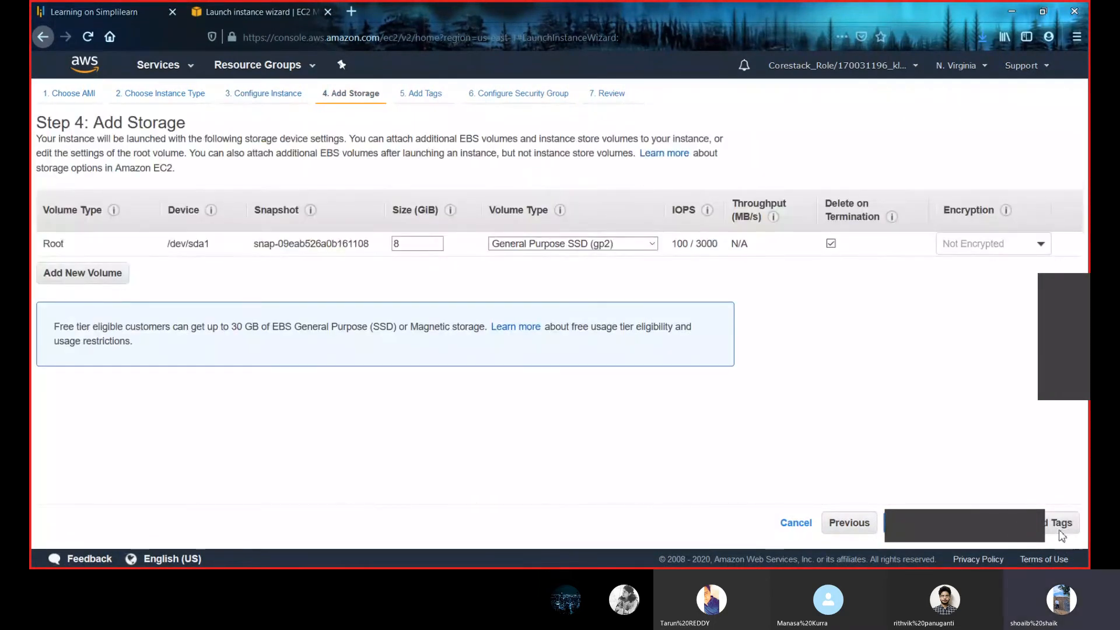
click(1059, 528)
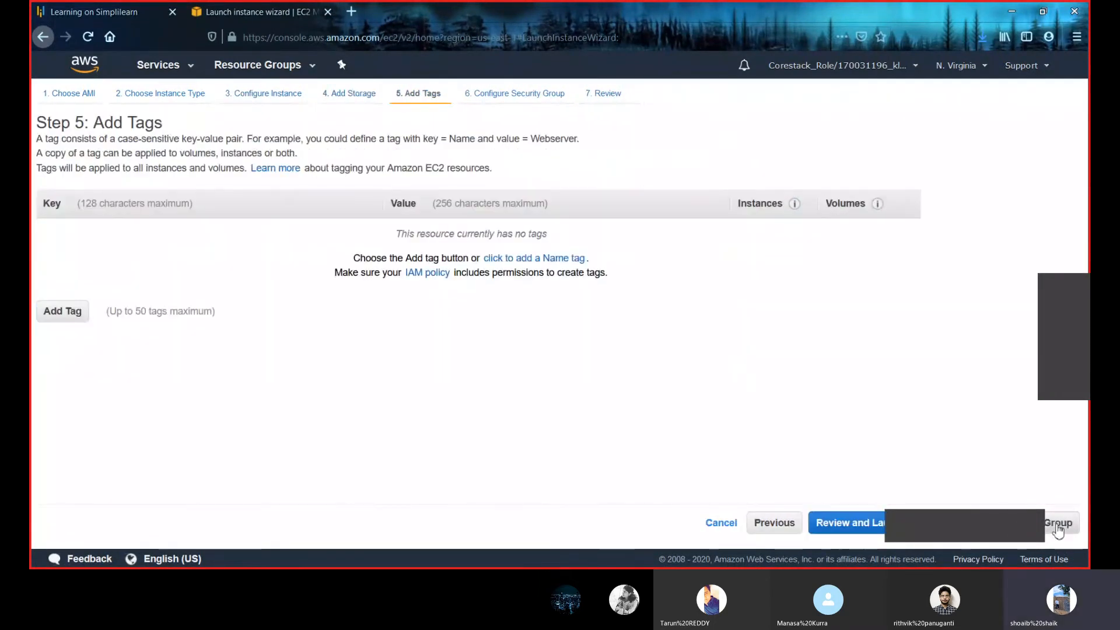
click(1028, 530)
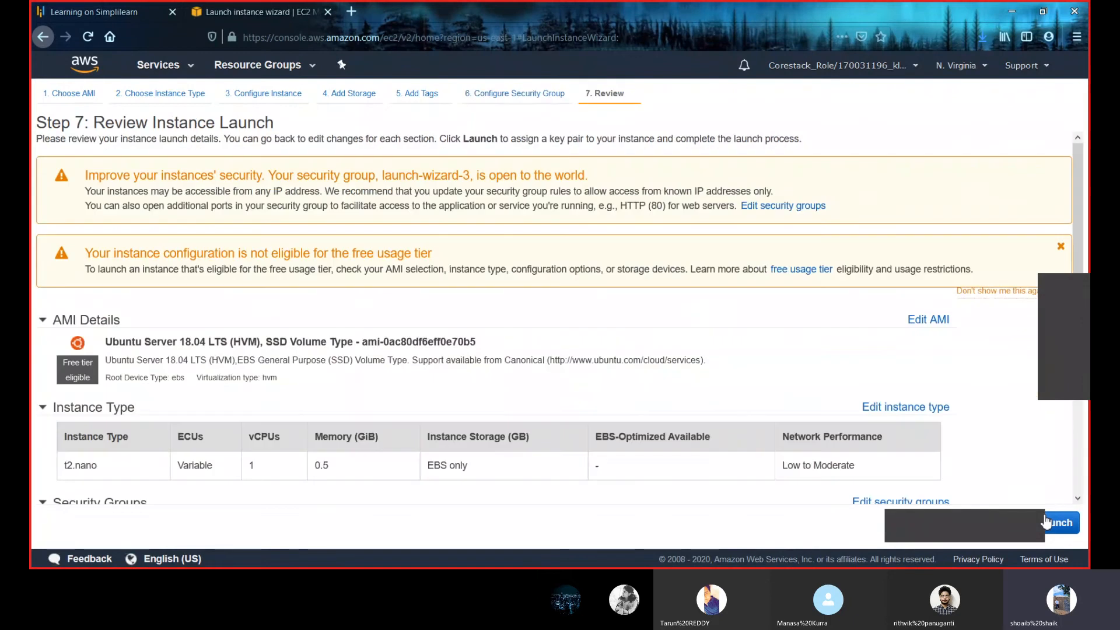
click(1059, 522)
- Examine the third instance's launch review, including its image, instance type and security group rules
scroll(373, 432, down, 2)
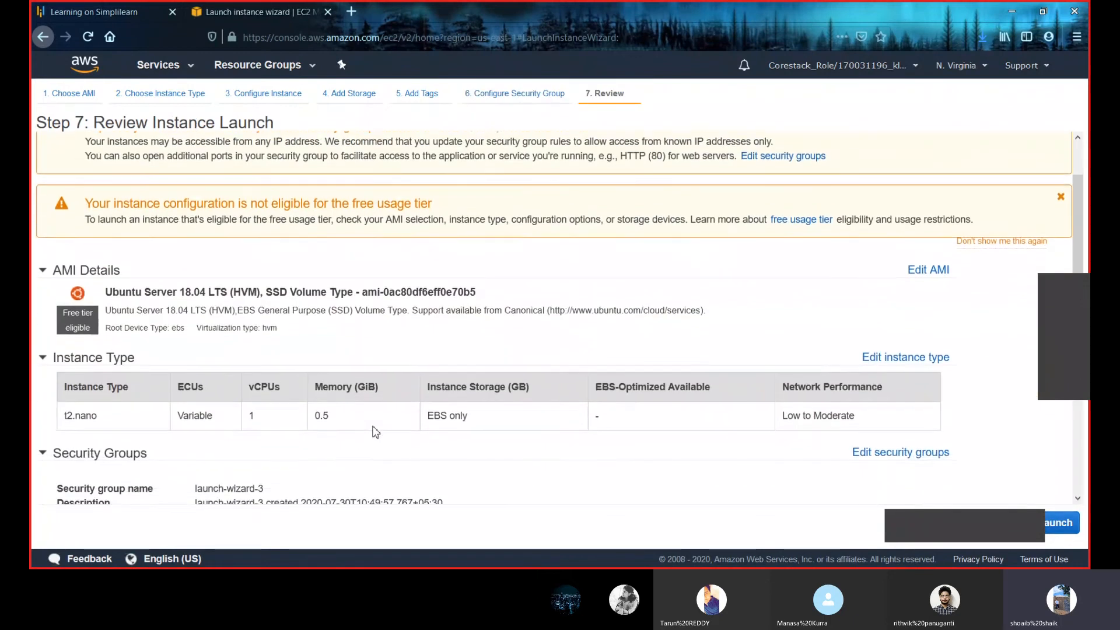
scroll(375, 431, up, 2)
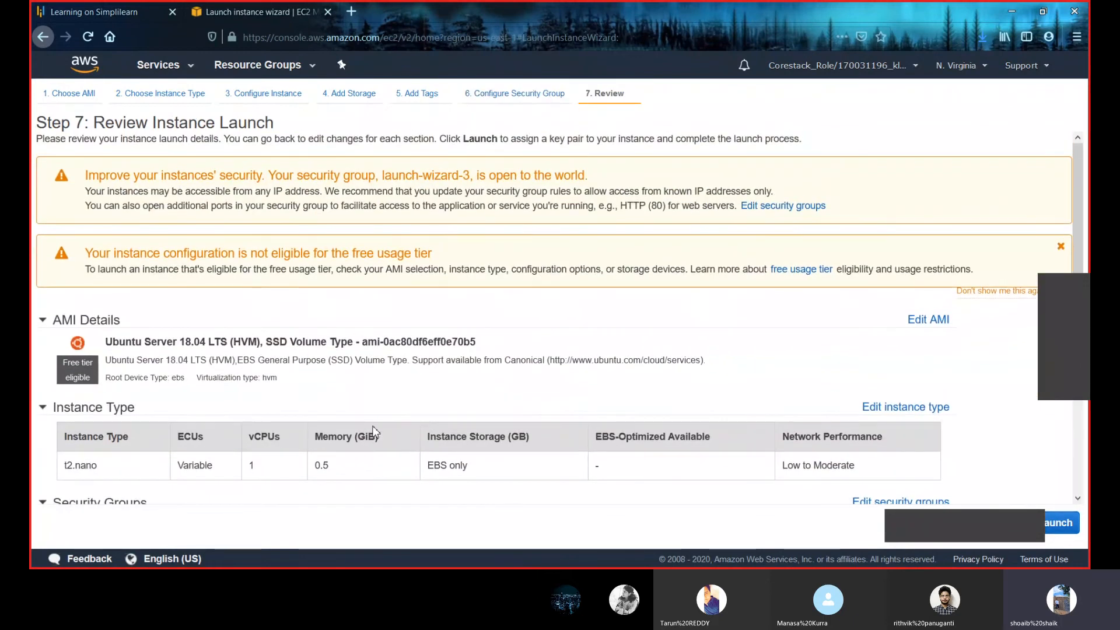
scroll(375, 432, down, 2)
scroll(375, 432, down, 5)
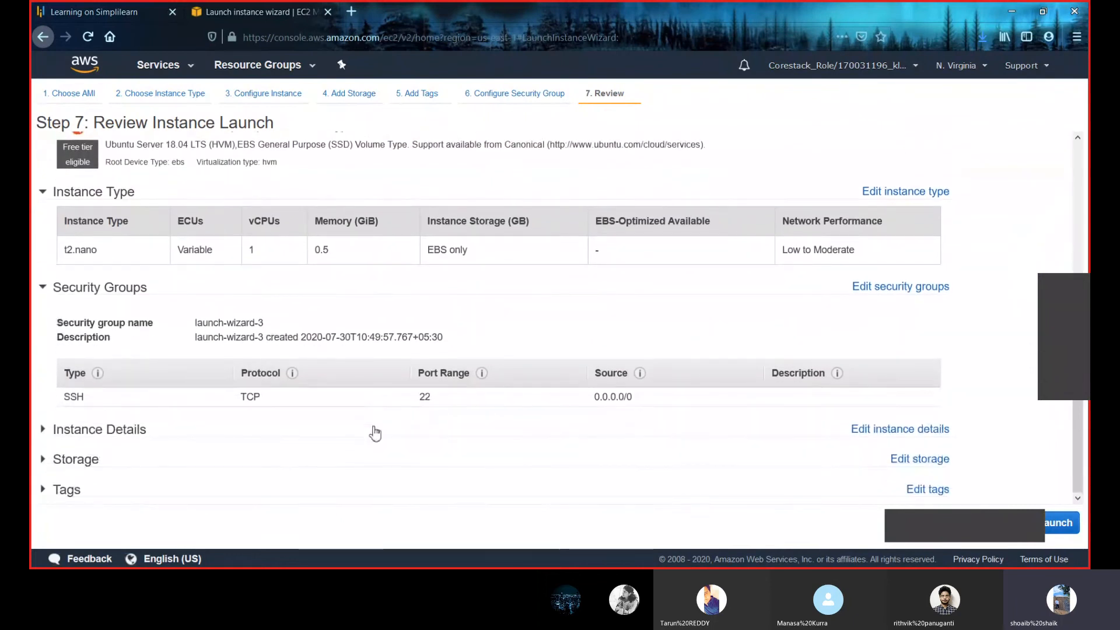
scroll(375, 432, up, 4)
scroll(375, 432, down, 2)
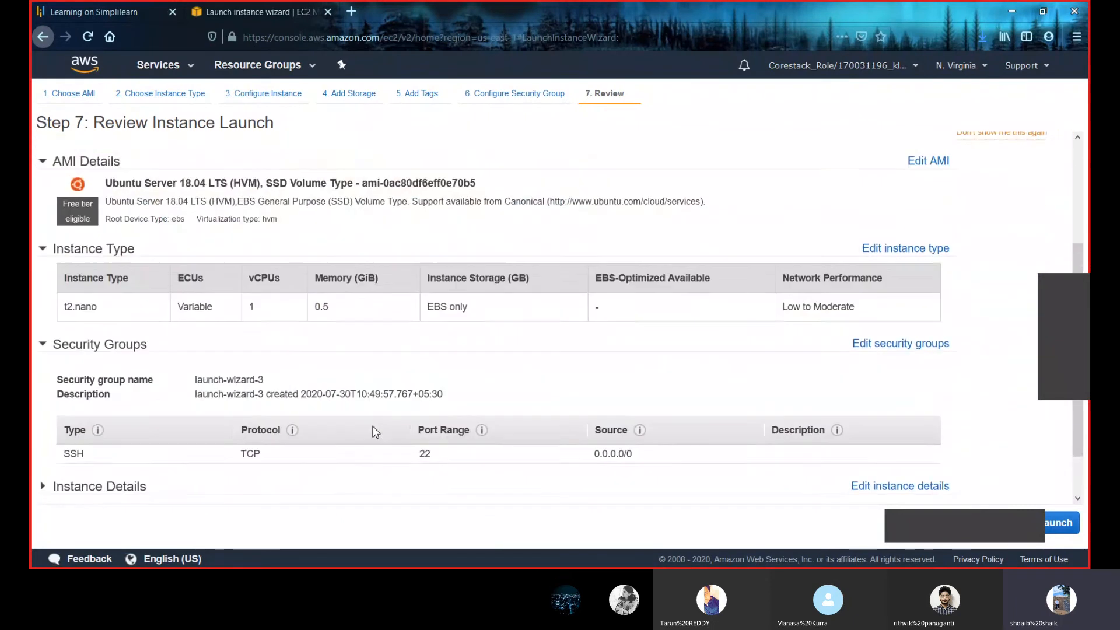
scroll(375, 432, down, 1)
scroll(374, 430, up, 1)
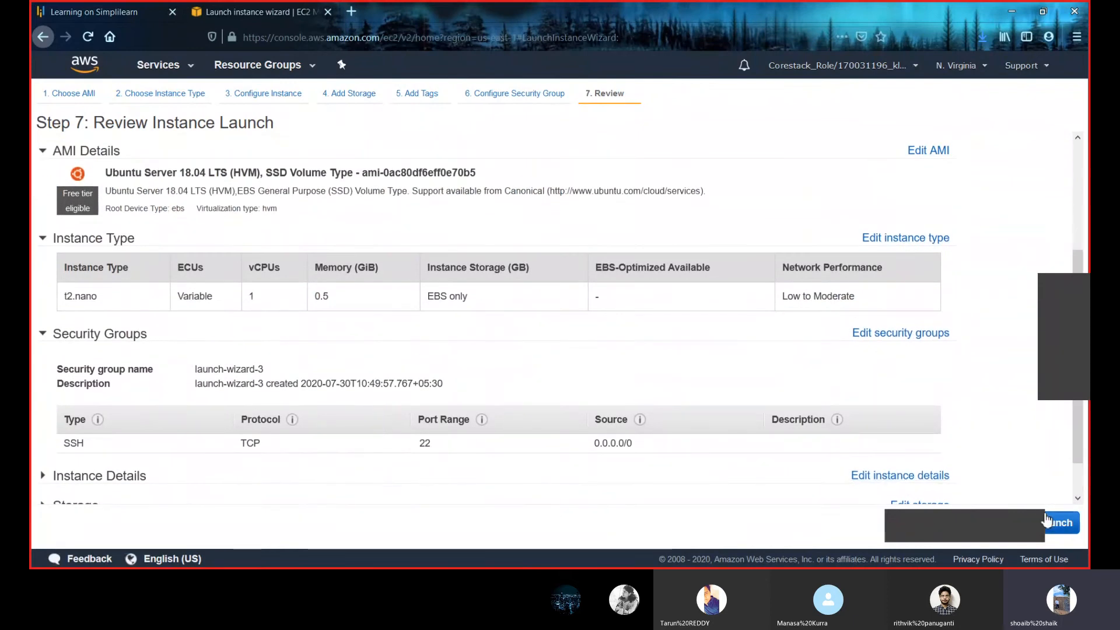
- Launch the third instance with the existing key pair named key, acknowledging access to its private key file key.pem
click(1047, 521)
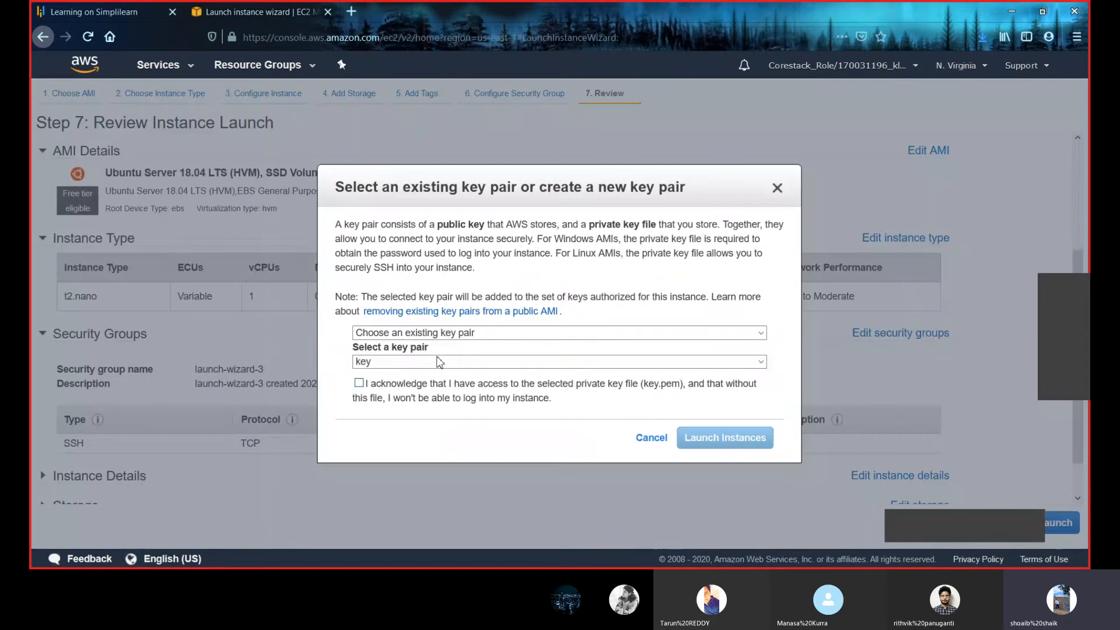
click(360, 384)
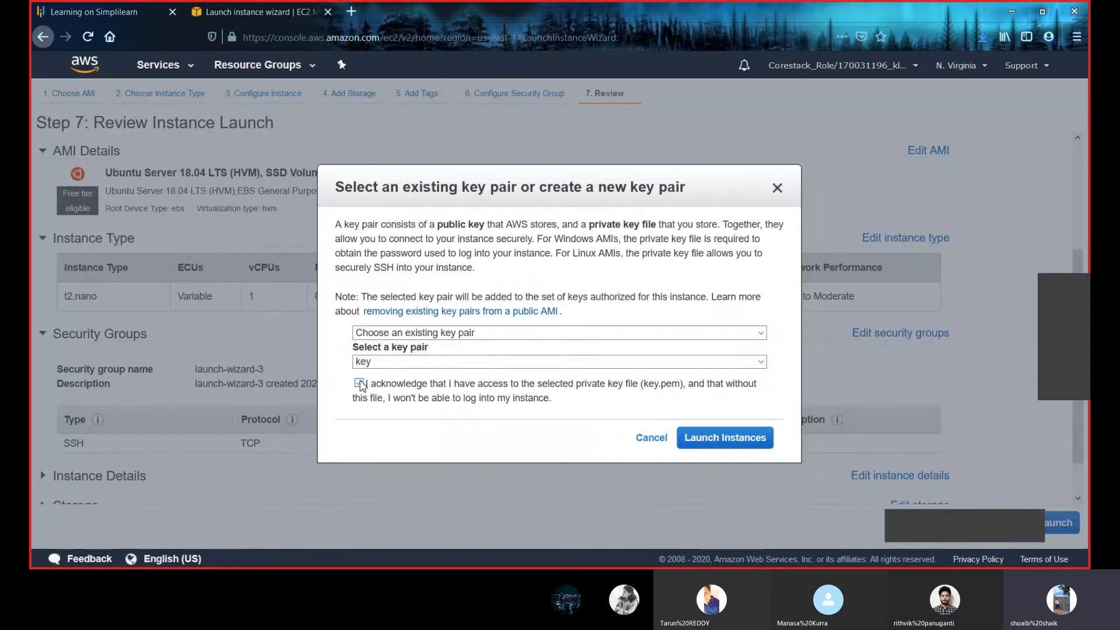
click(712, 438)
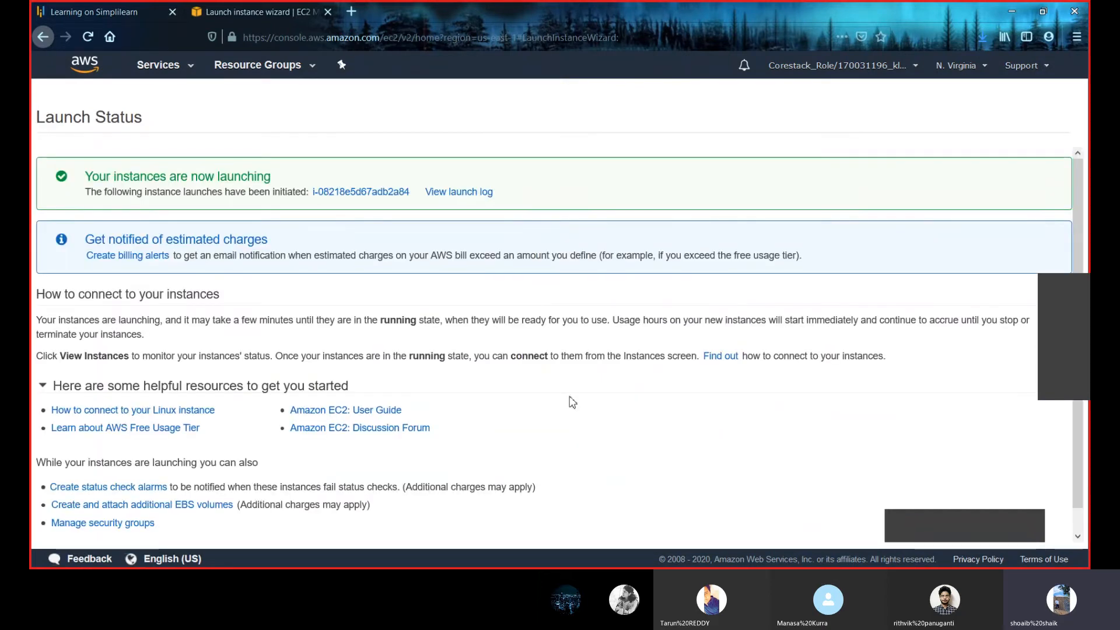
- Return to the EC2 dashboard and open the instances list to check the state of the launched instances
click(172, 68)
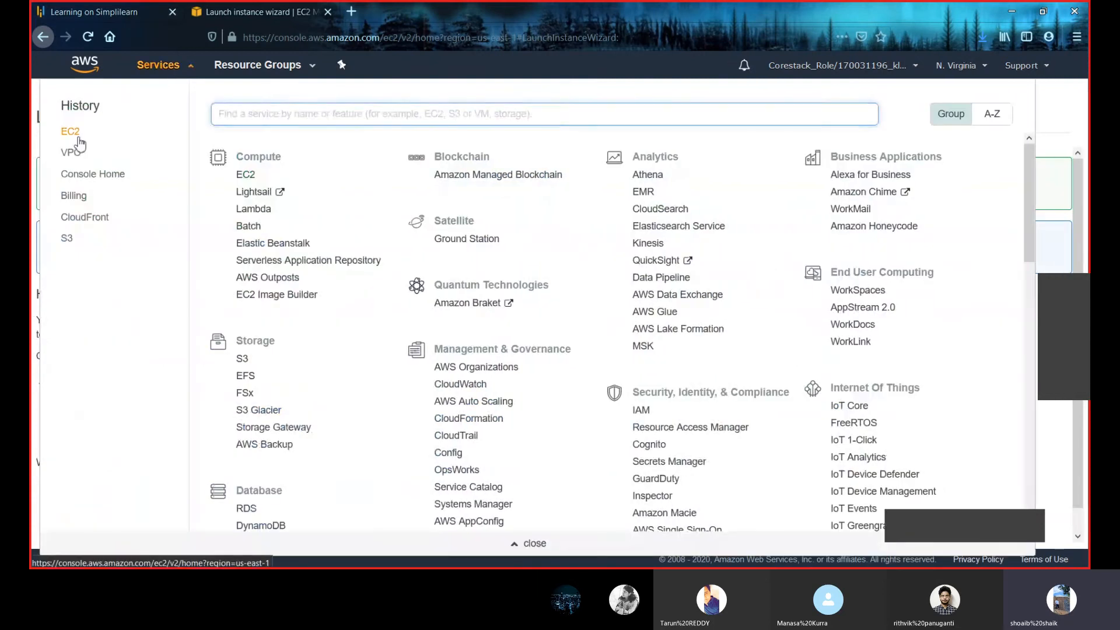
click(78, 139)
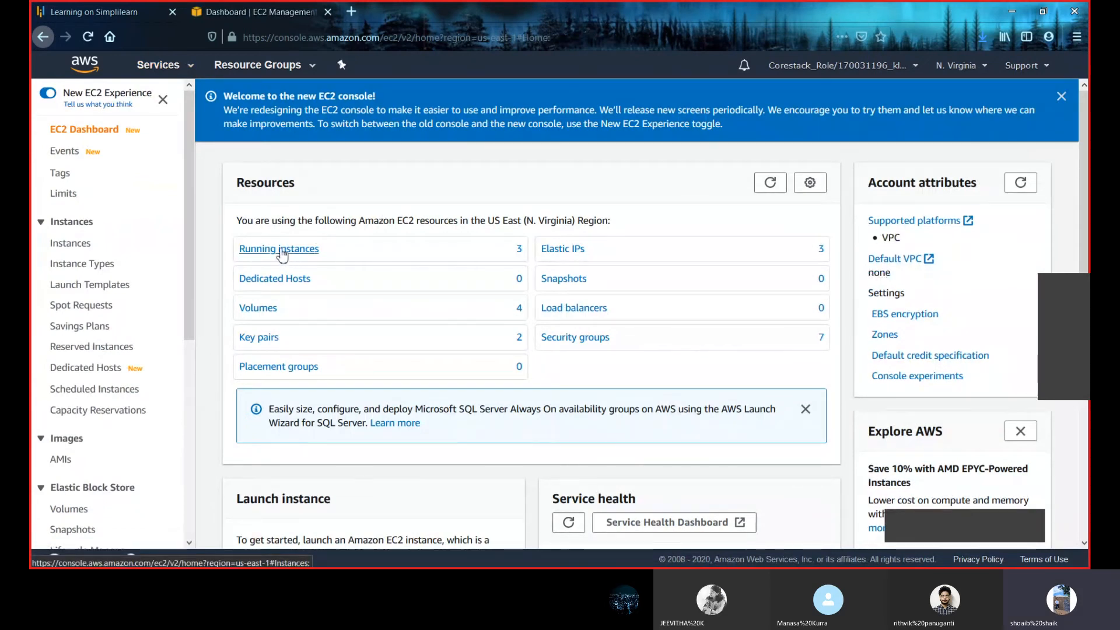
click(80, 247)
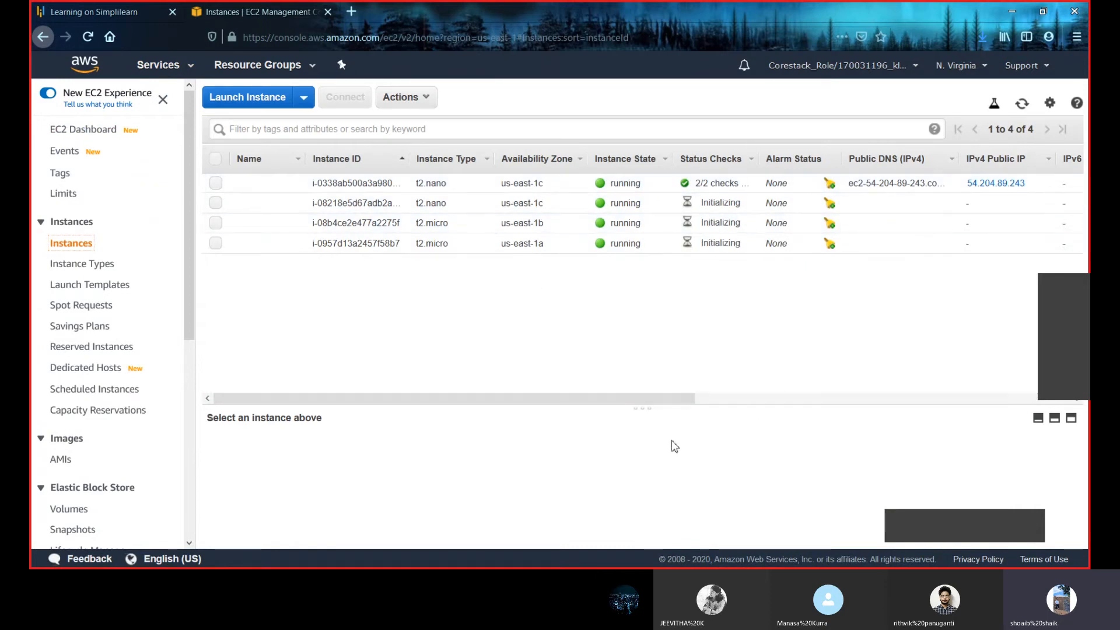
drag(644, 404, 589, 388)
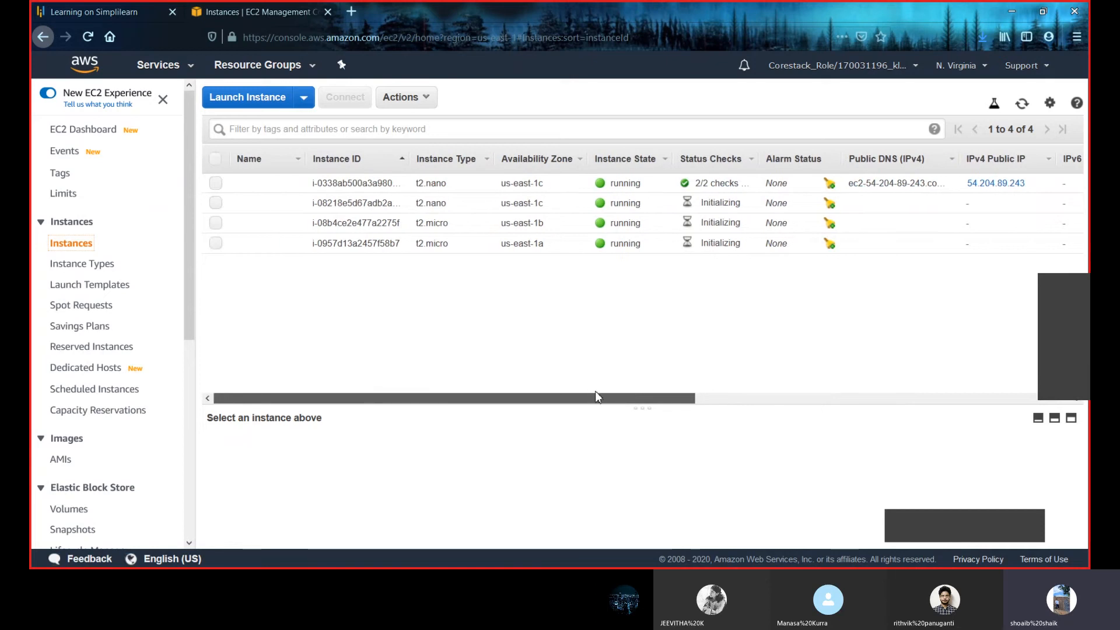
drag(618, 403, 539, 416)
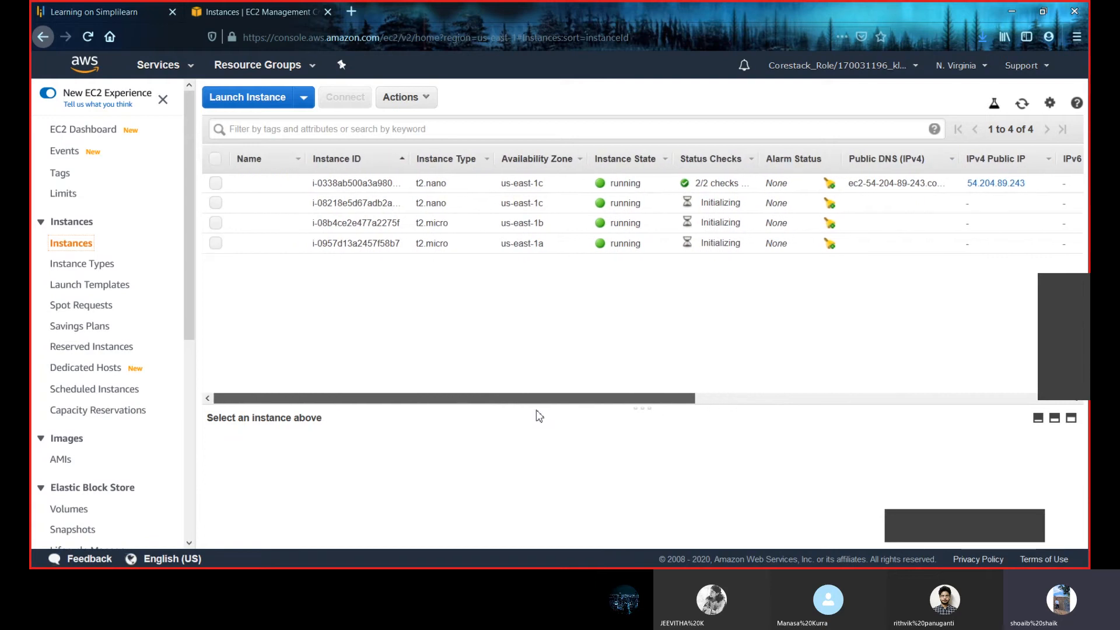
drag(636, 402, 332, 465)
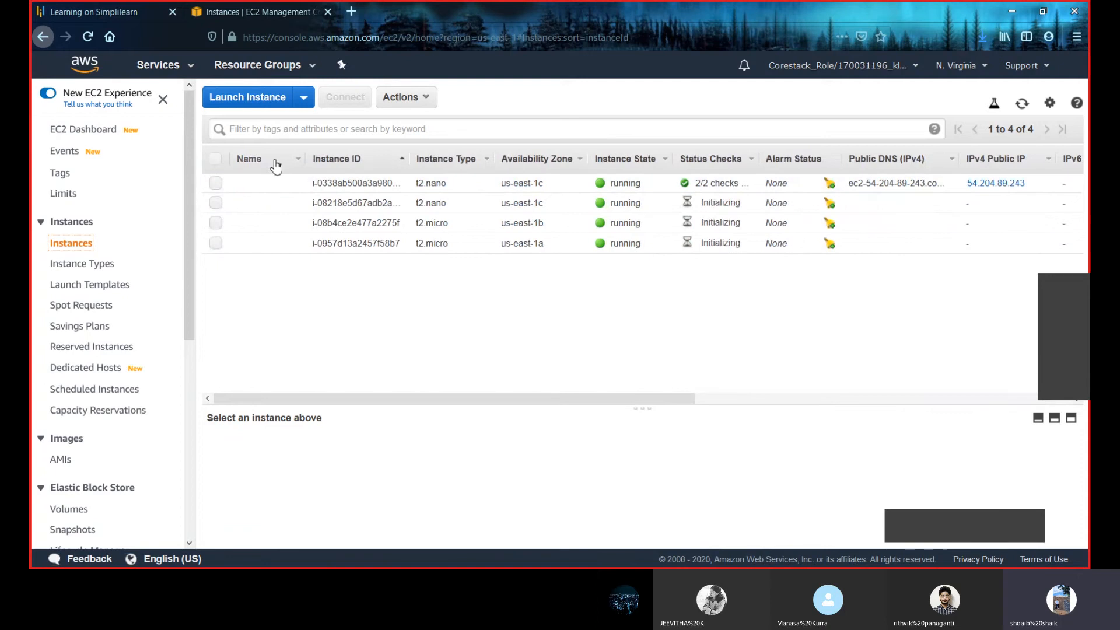
- Examine the description details of the instance with a public IP and of the us-east-1a instance
click(216, 184)
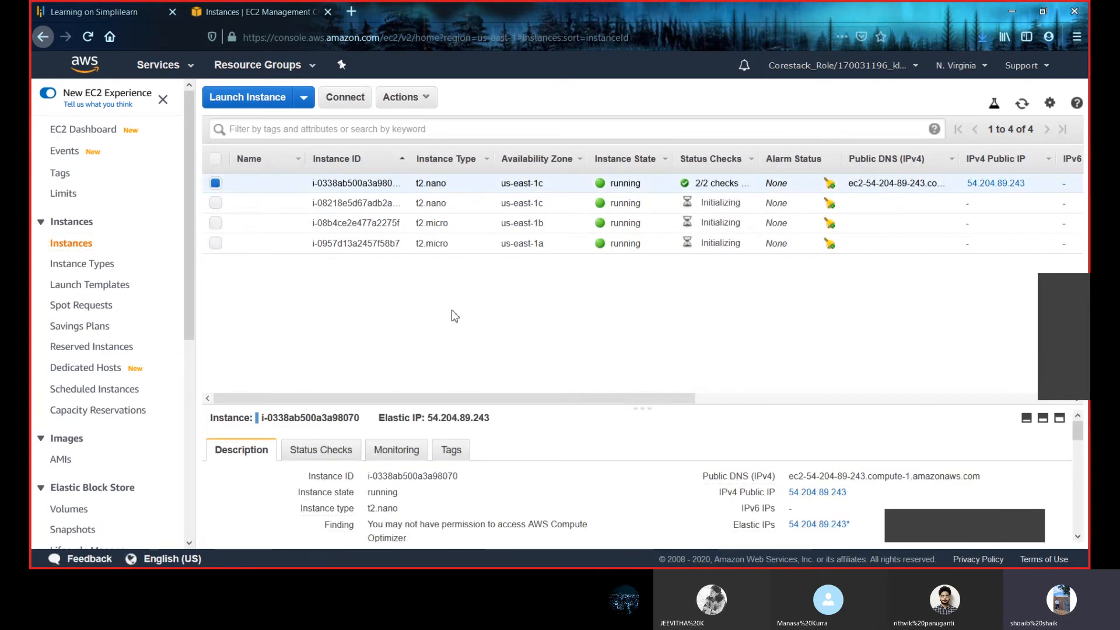
scroll(519, 475, down, 1)
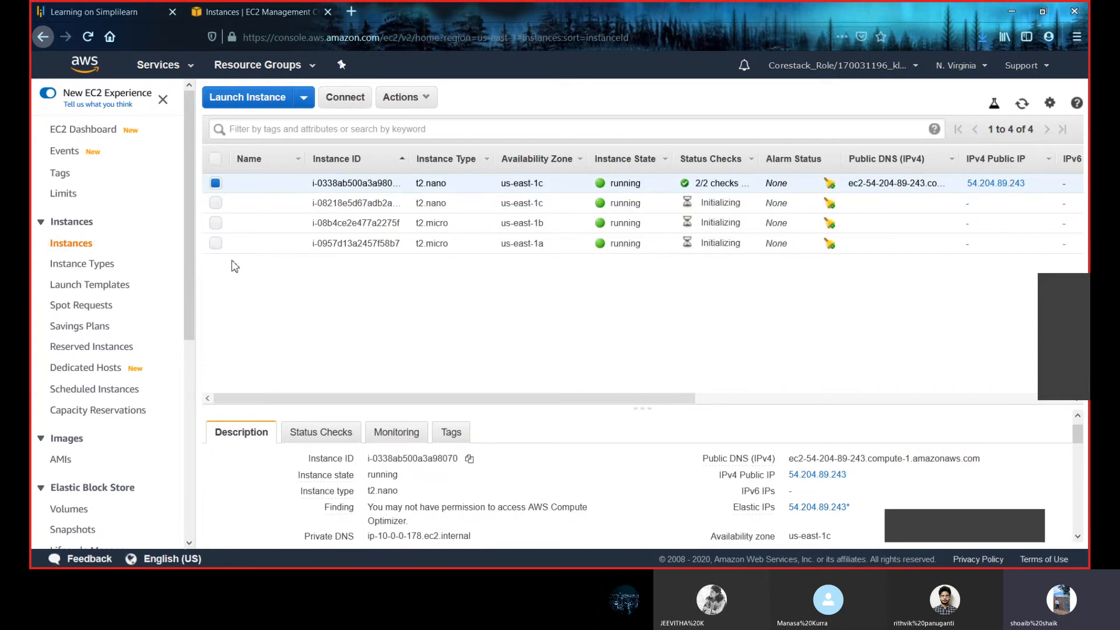
click(215, 243)
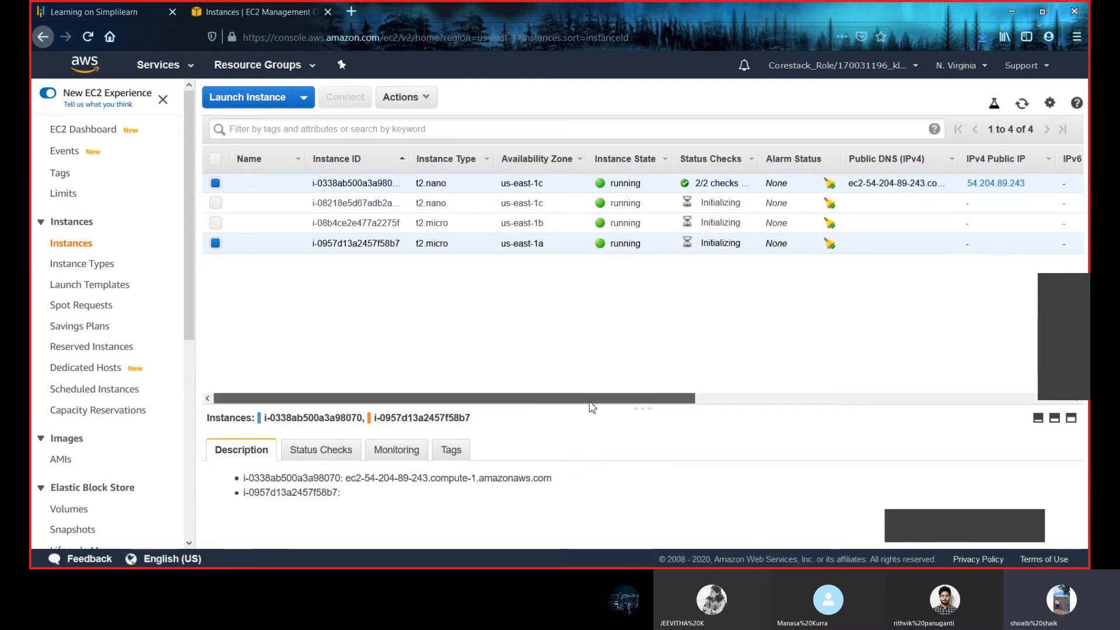
drag(592, 400, 516, 457)
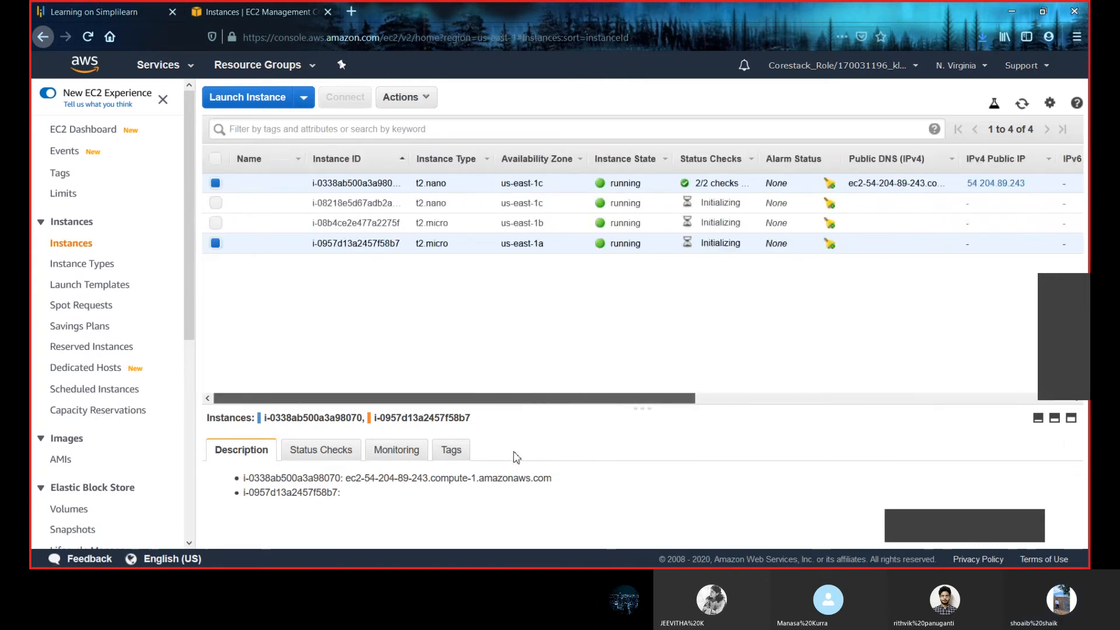
click(215, 183)
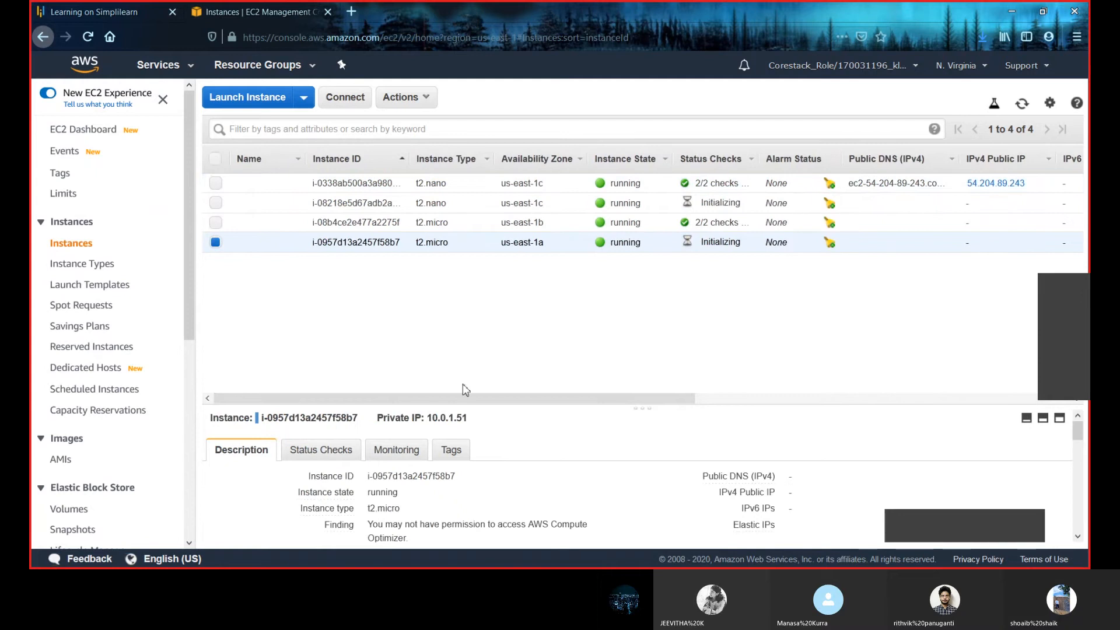
scroll(680, 450, down, 3)
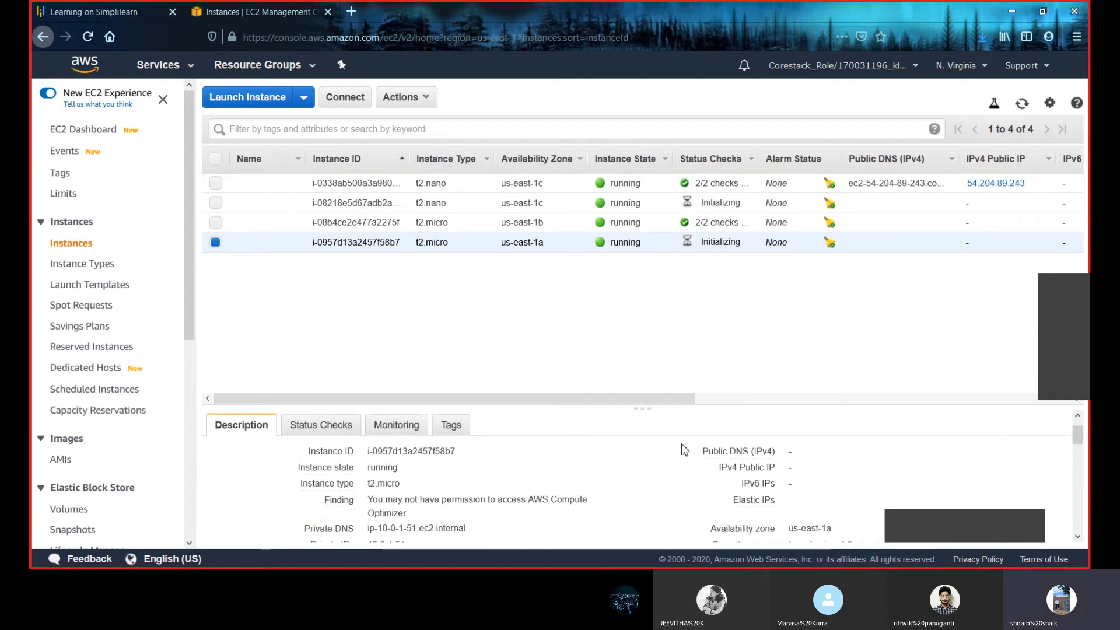
scroll(758, 467, up, 3)
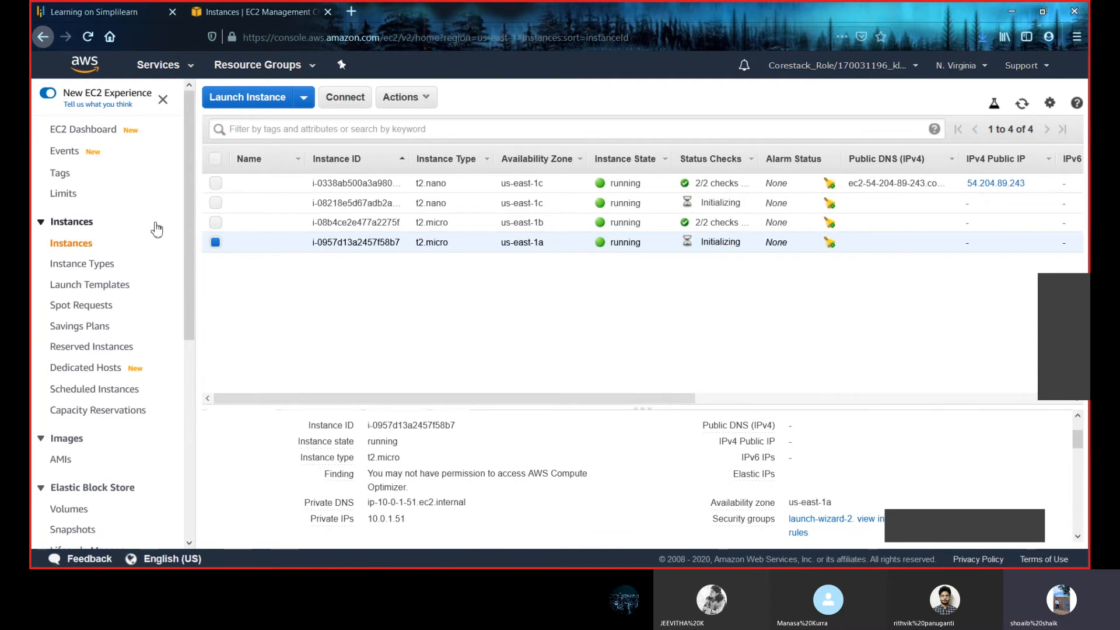
click(215, 242)
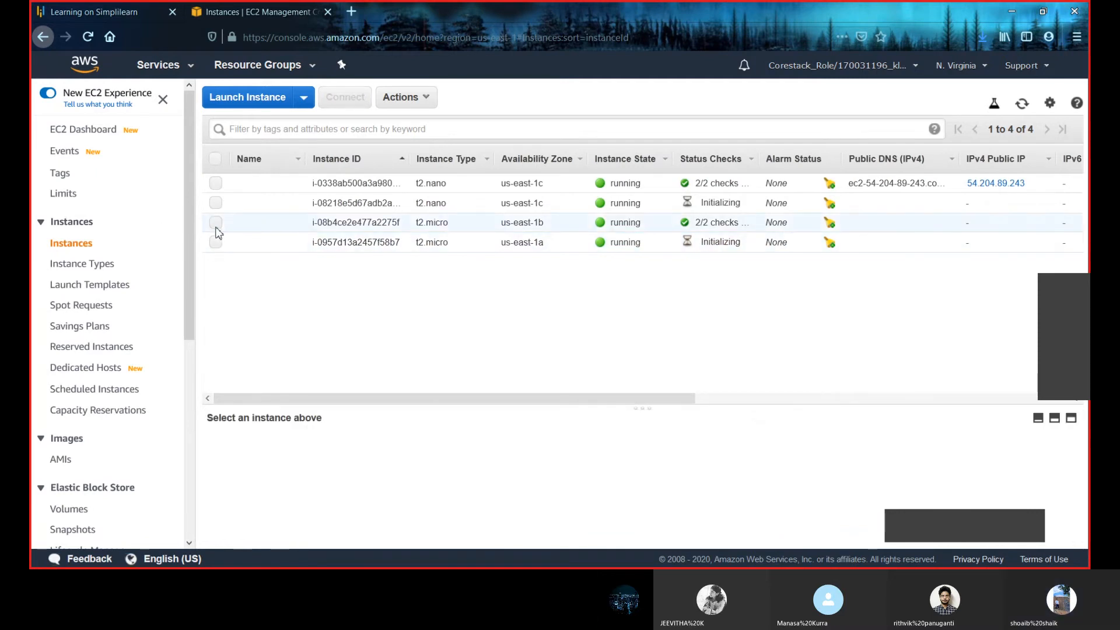
- Examine the public IP, Elastic IP and security group details of the us-east-1b instance
click(216, 223)
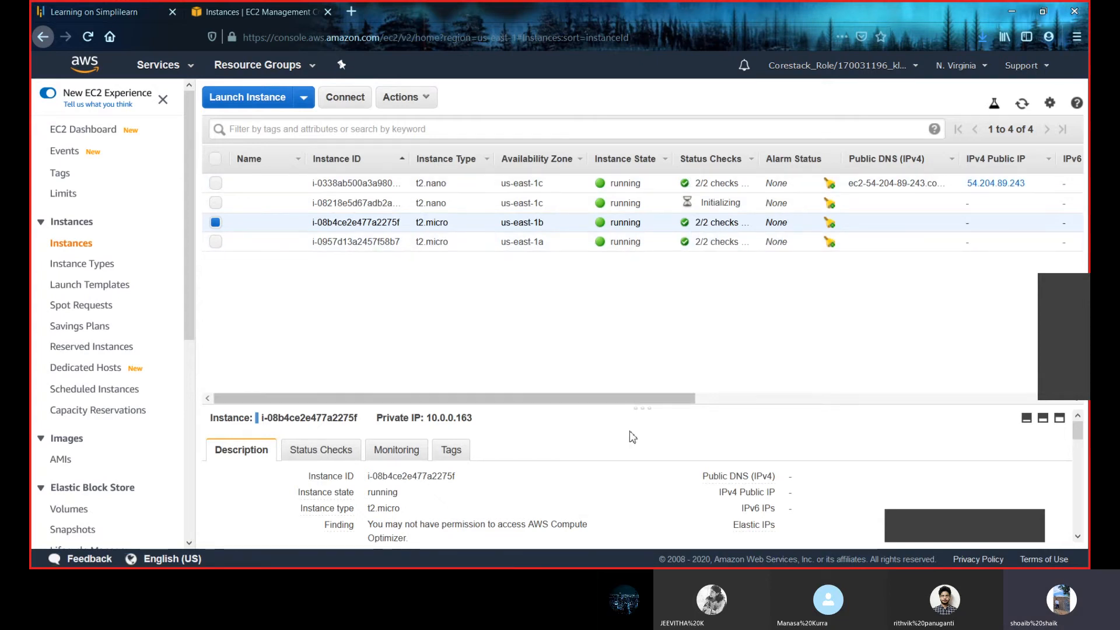
scroll(642, 478, down, 2)
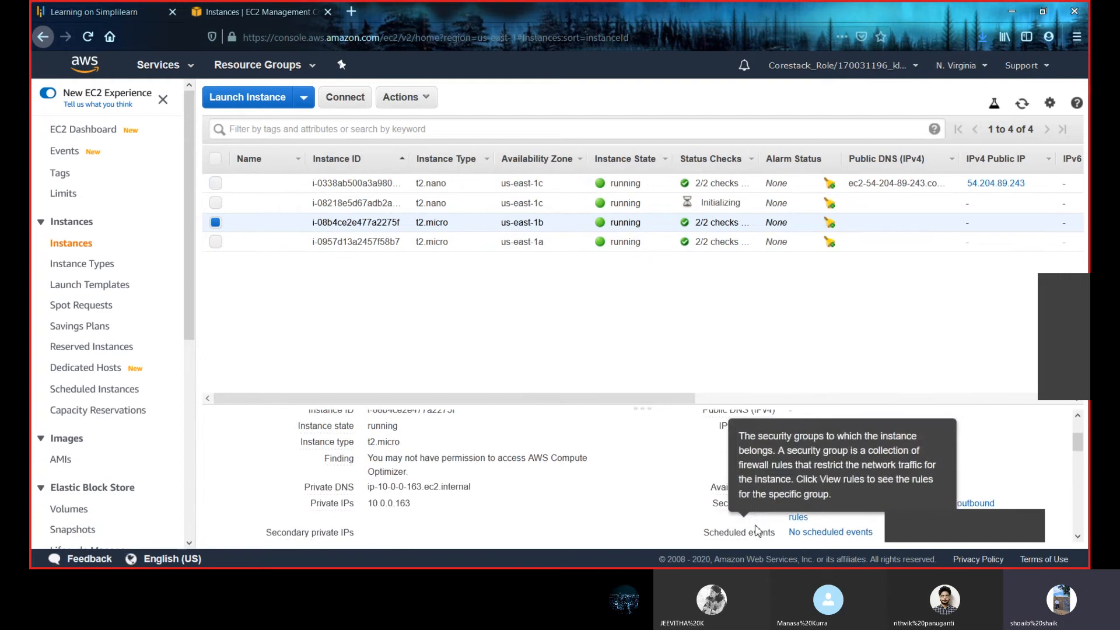
scroll(621, 481, up, 1)
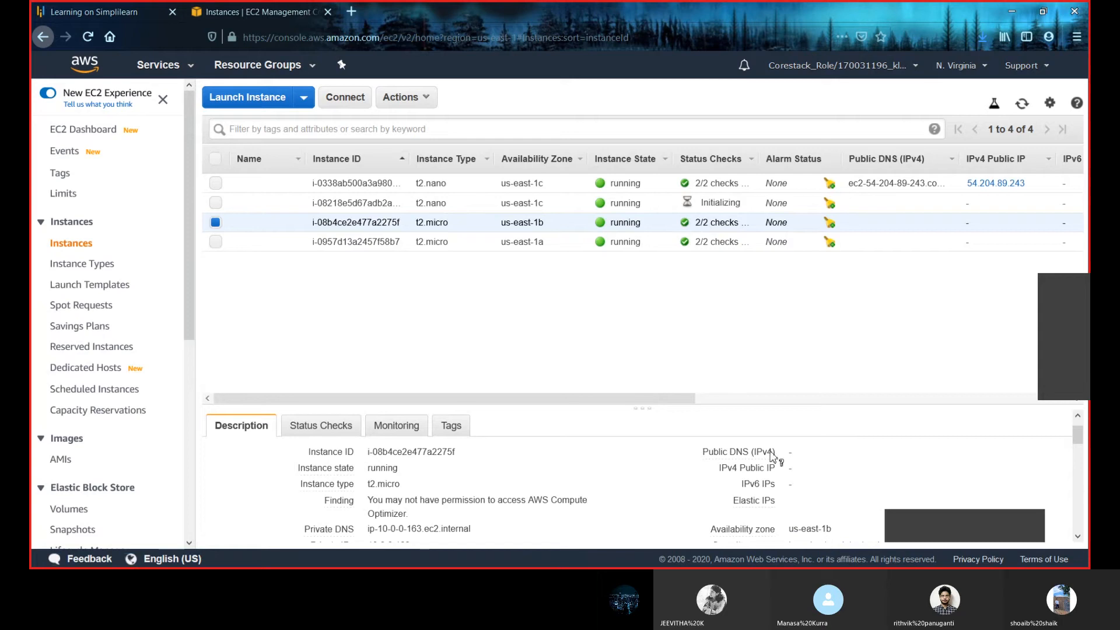
click(215, 222)
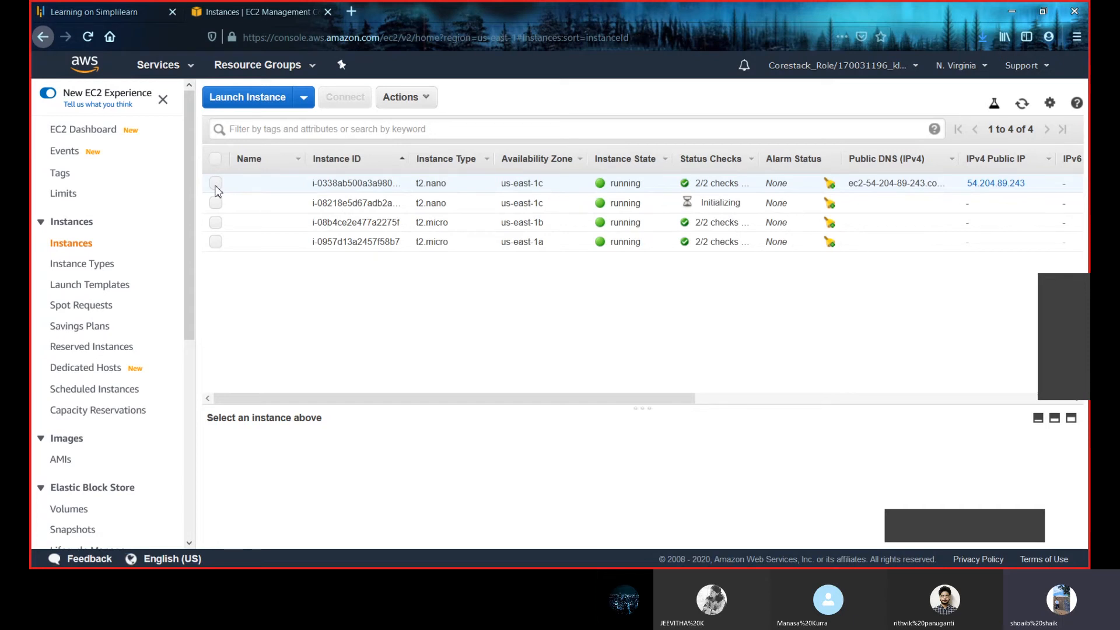
- Review the full description of the t2.nano instance with an Elastic IP, including its VPC, subnet and security group
click(215, 183)
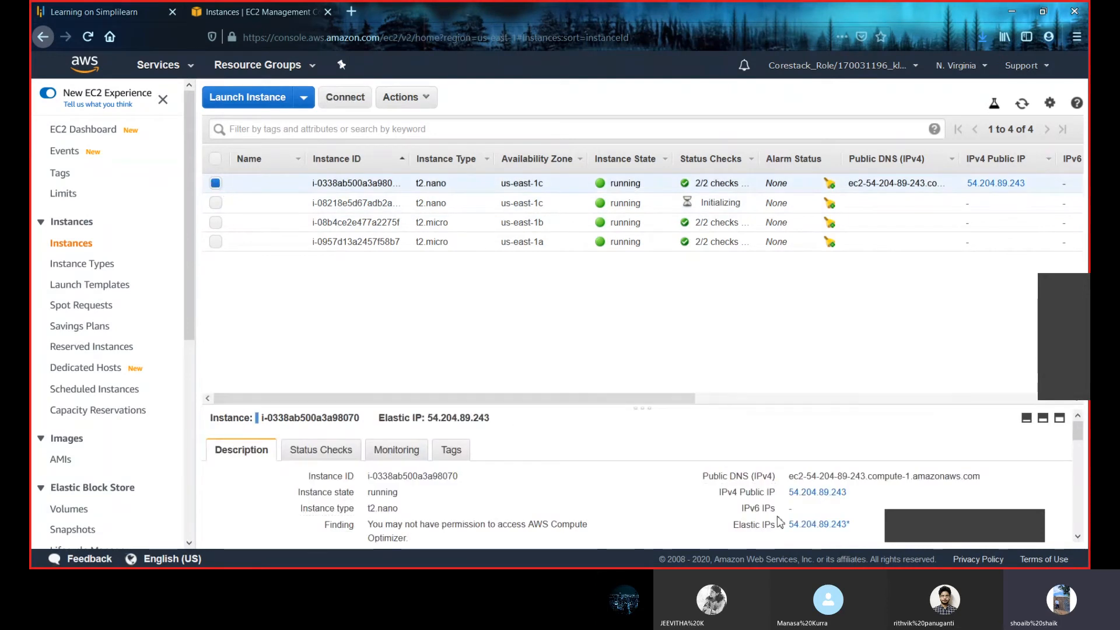
scroll(590, 475, down, 1)
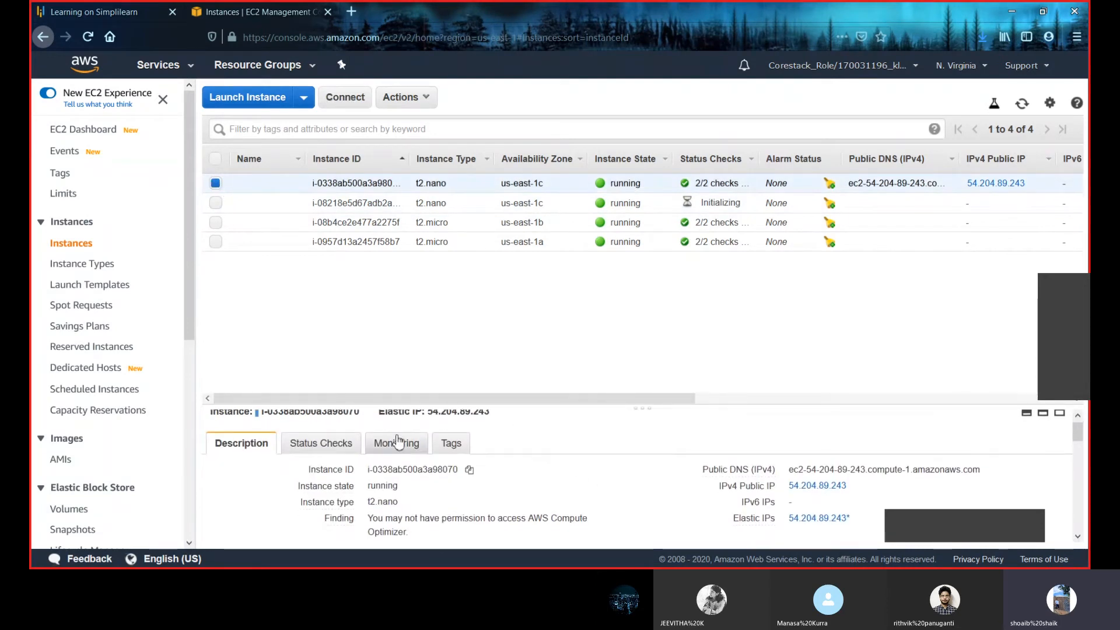
scroll(398, 443, up, 1)
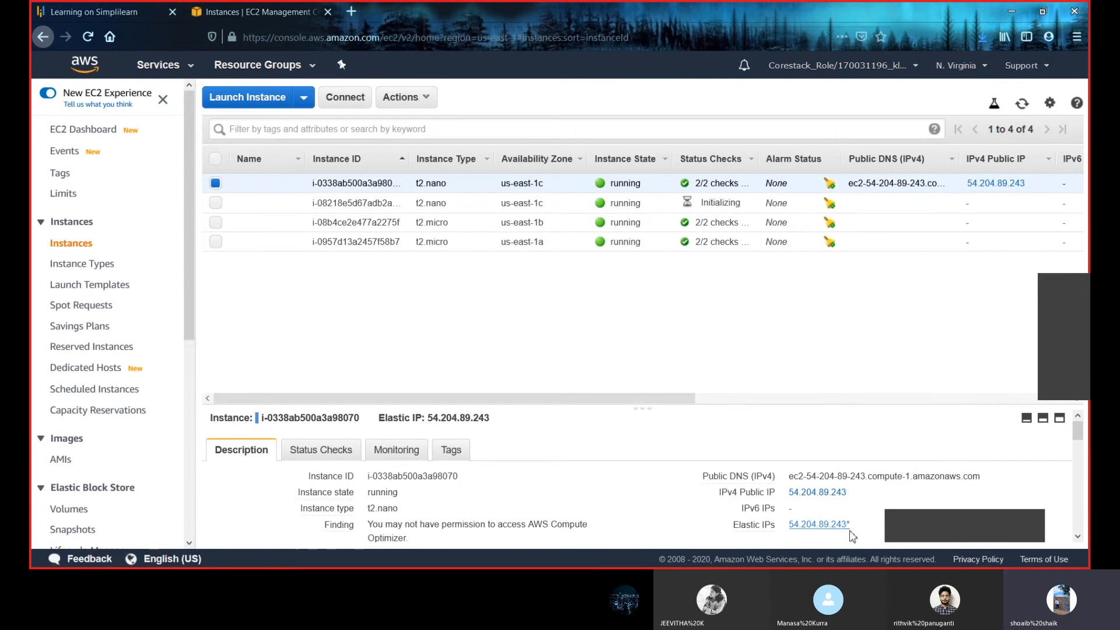
scroll(638, 491, down, 3)
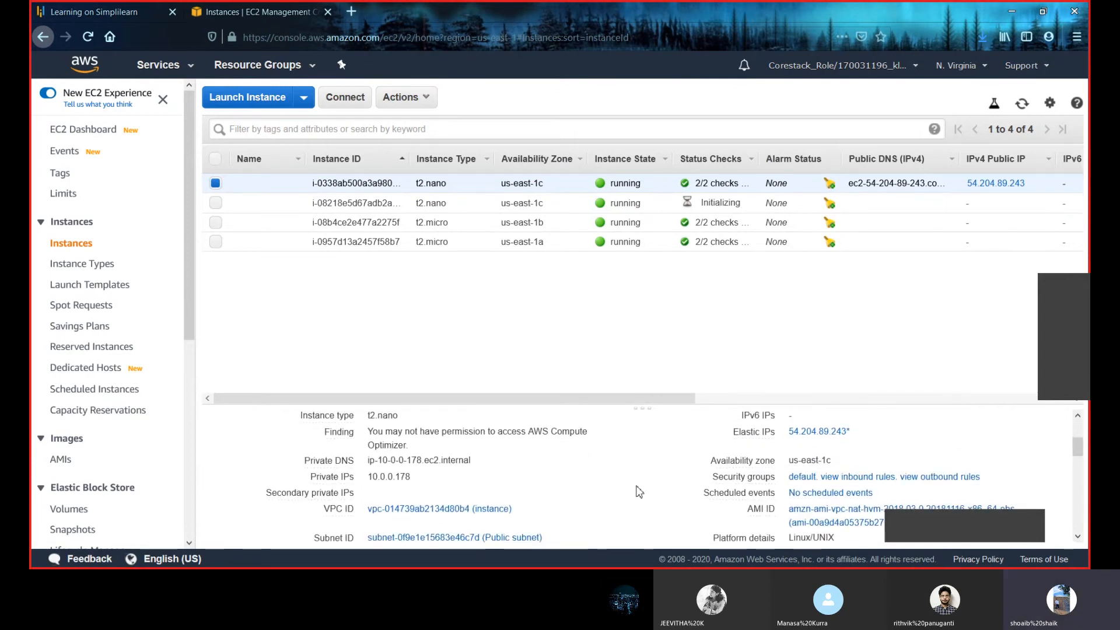
scroll(639, 491, up, 2)
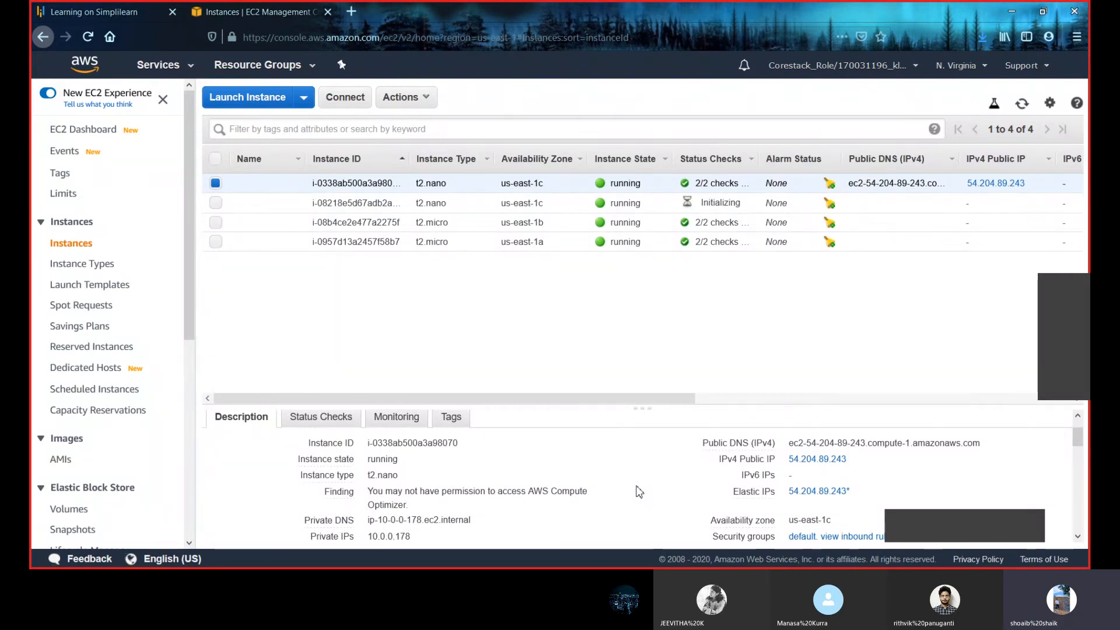
scroll(755, 516, down, 4)
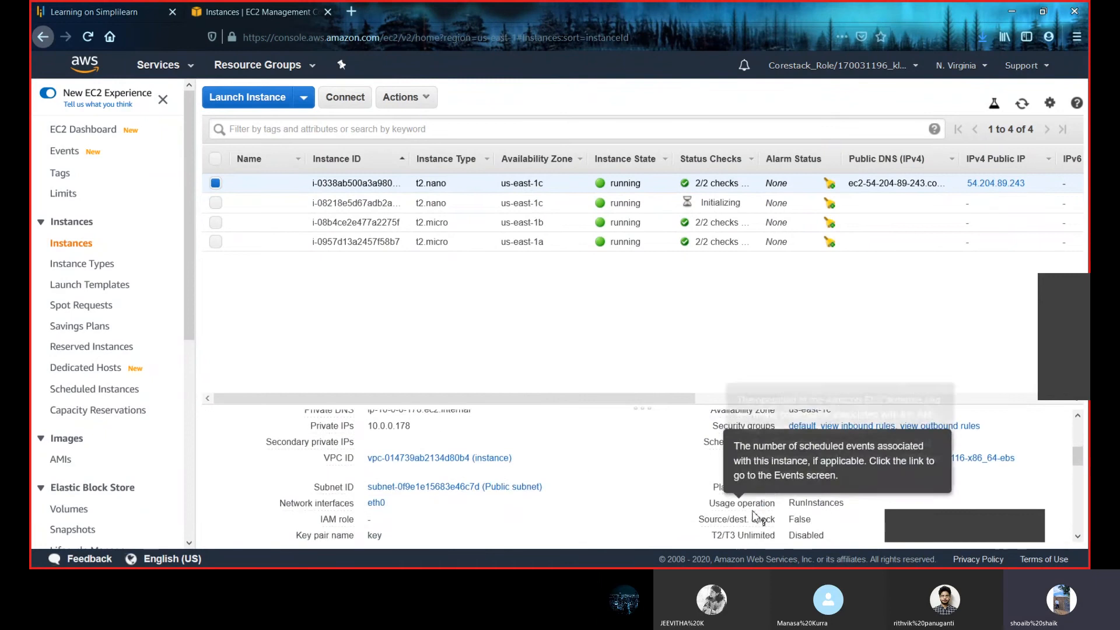
scroll(755, 516, down, 10)
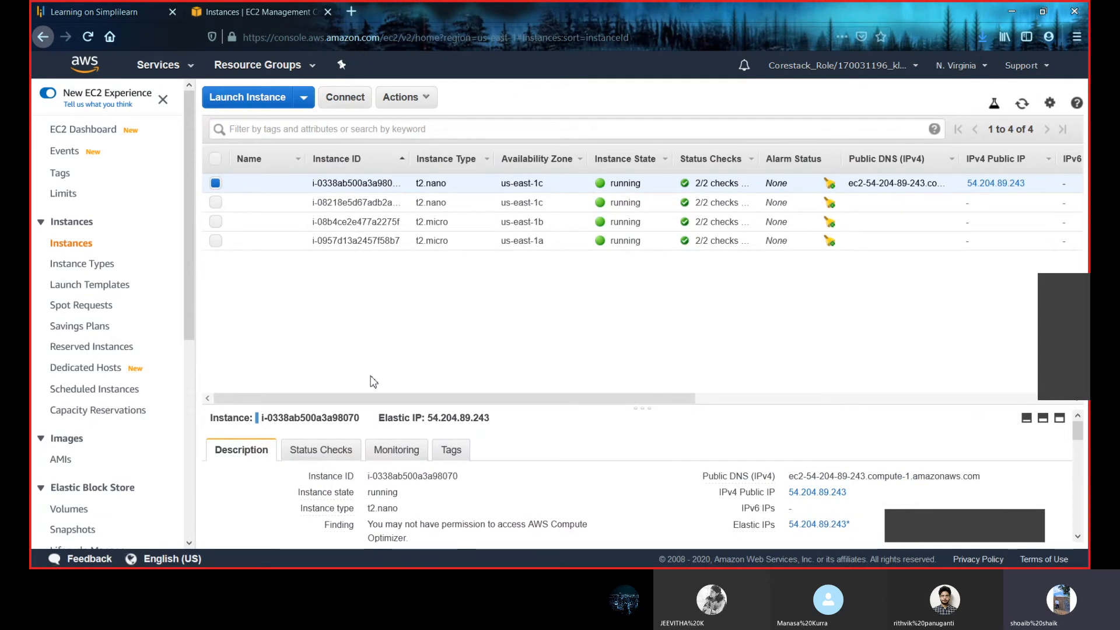
- Add the remaining three instances to the selection and terminate all four EC2 instances
click(215, 203)
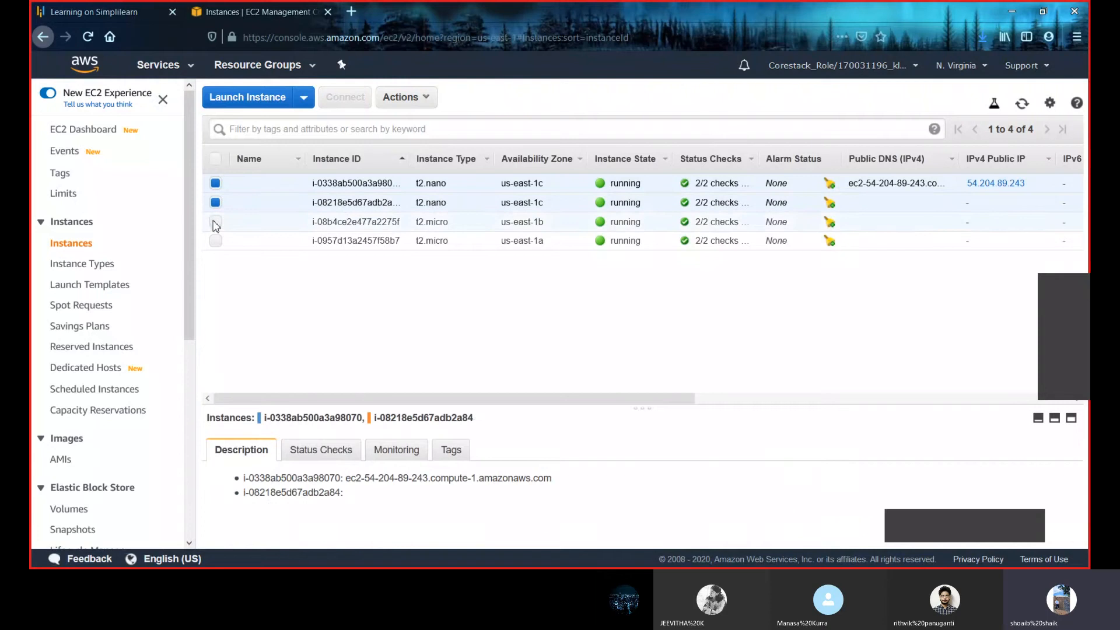
click(215, 222)
click(216, 241)
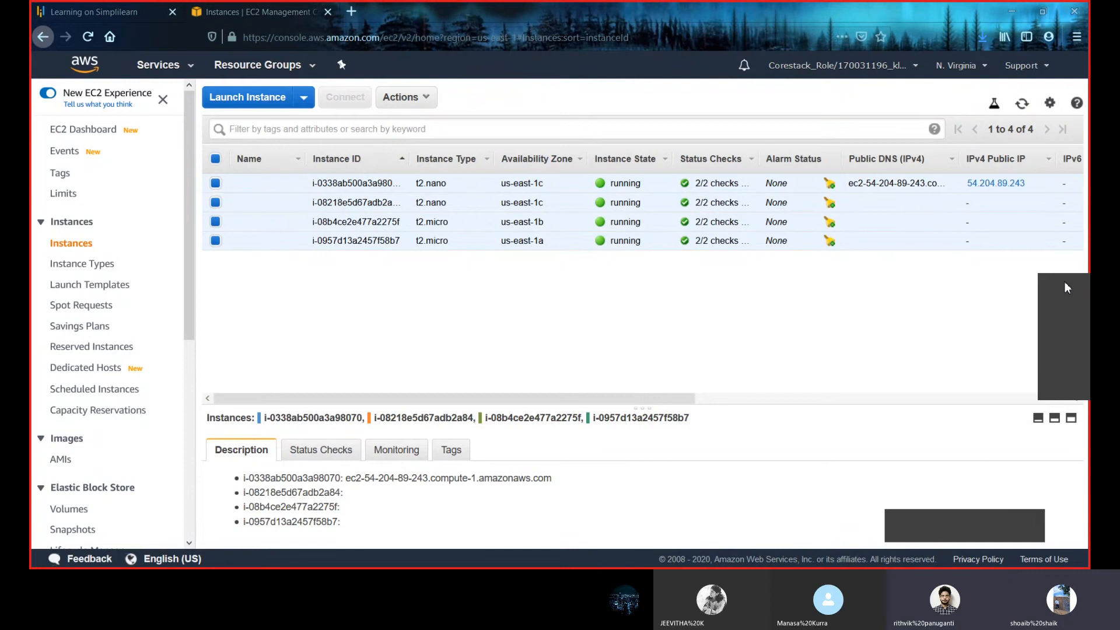
drag(1064, 288, 887, 282)
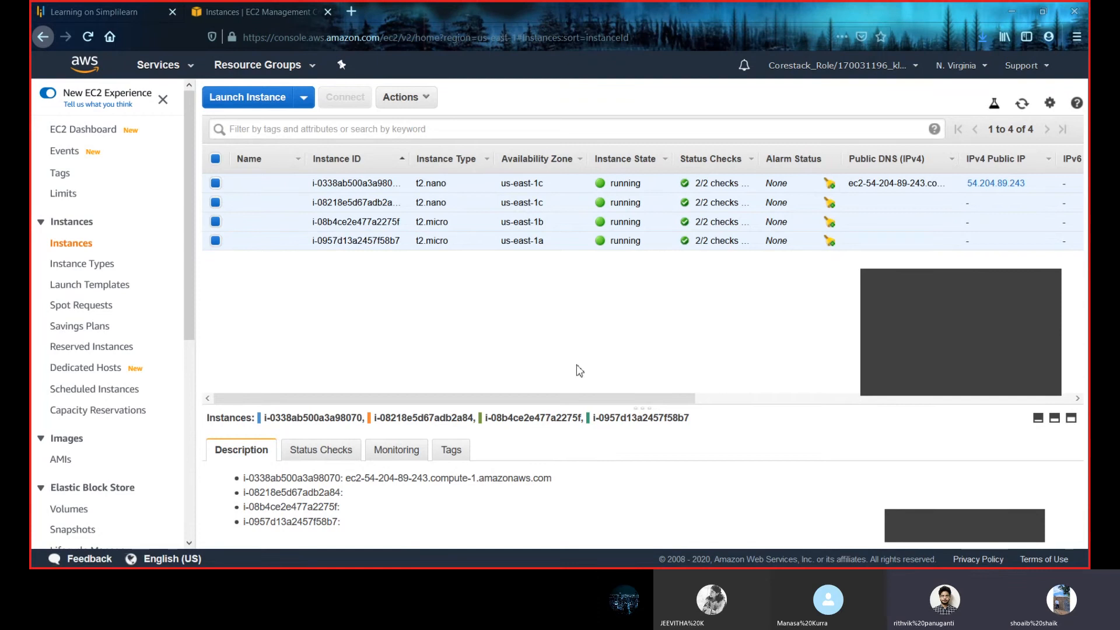
click(424, 97)
mouse_move(420, 186)
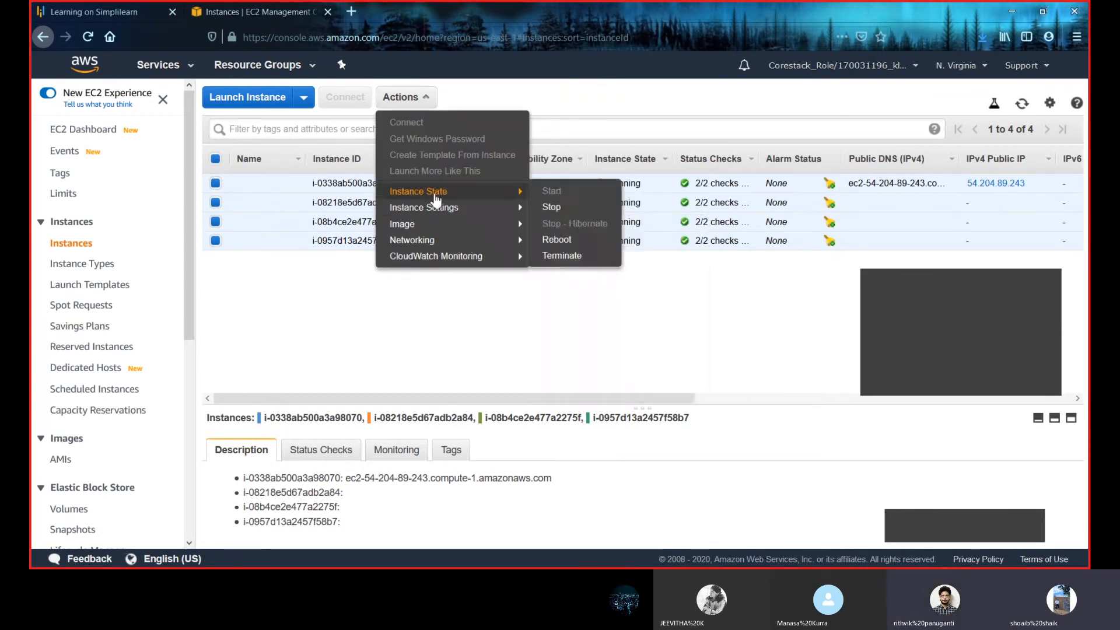
mouse_move(493, 208)
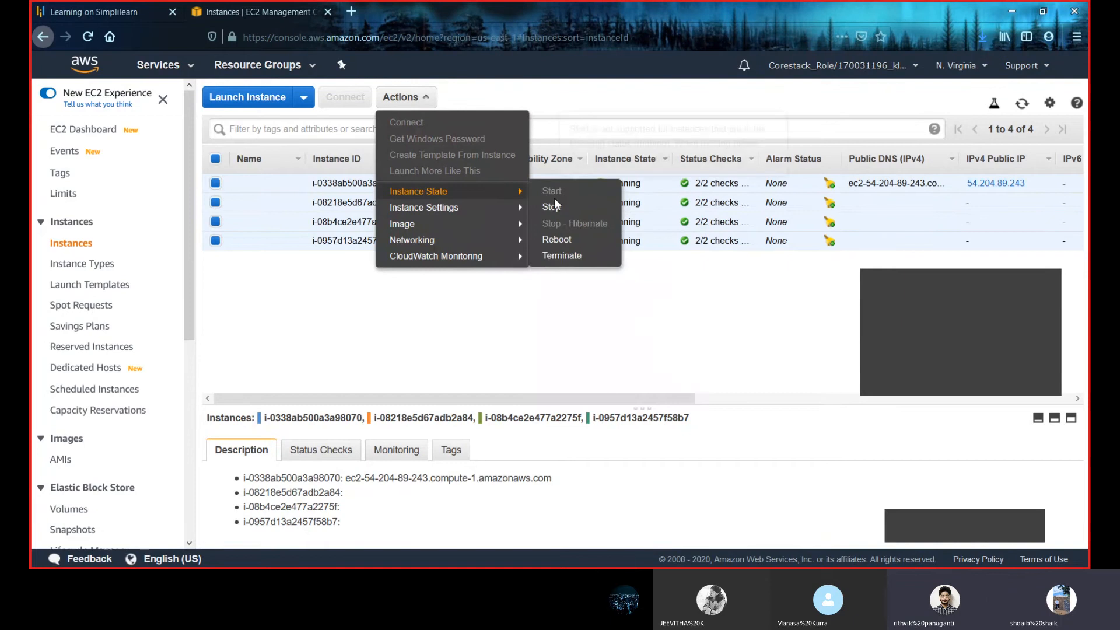
click(568, 255)
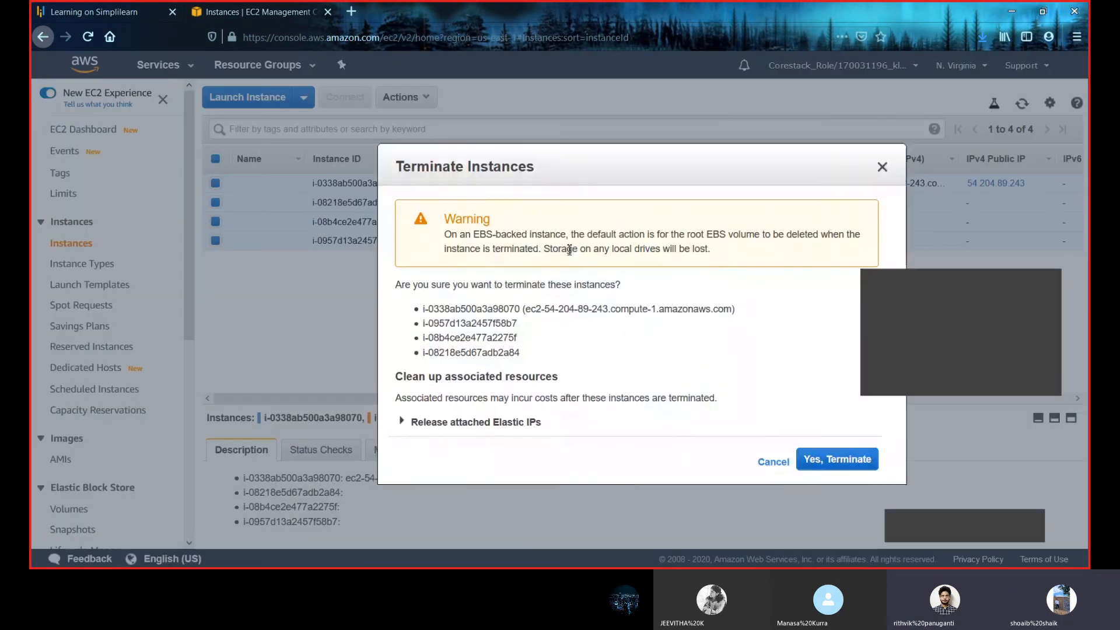
click(828, 464)
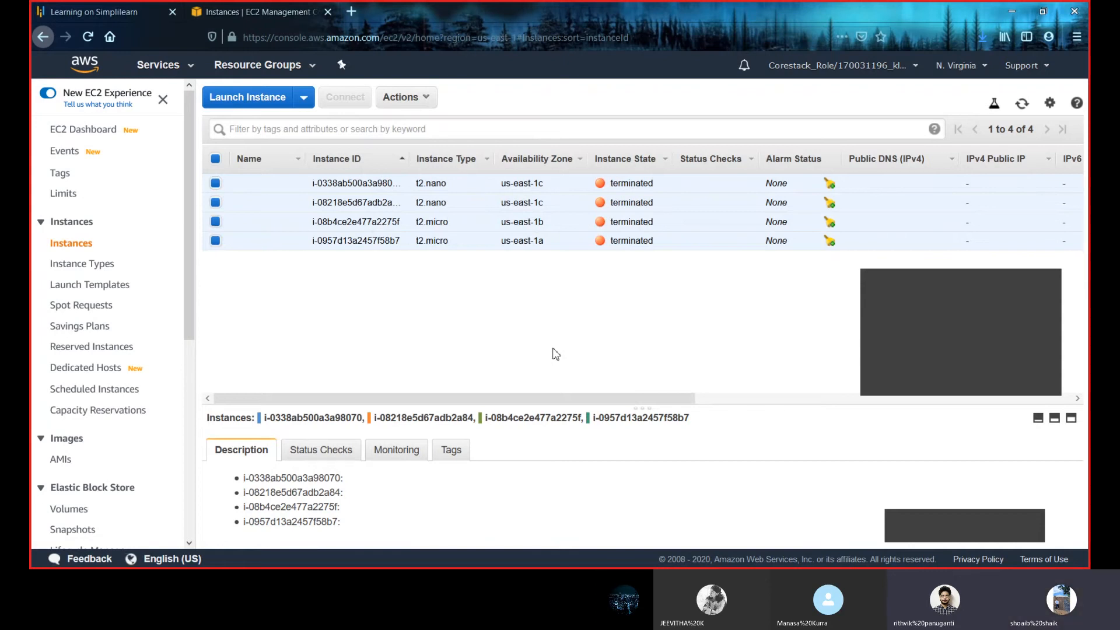
triple_click(555, 354)
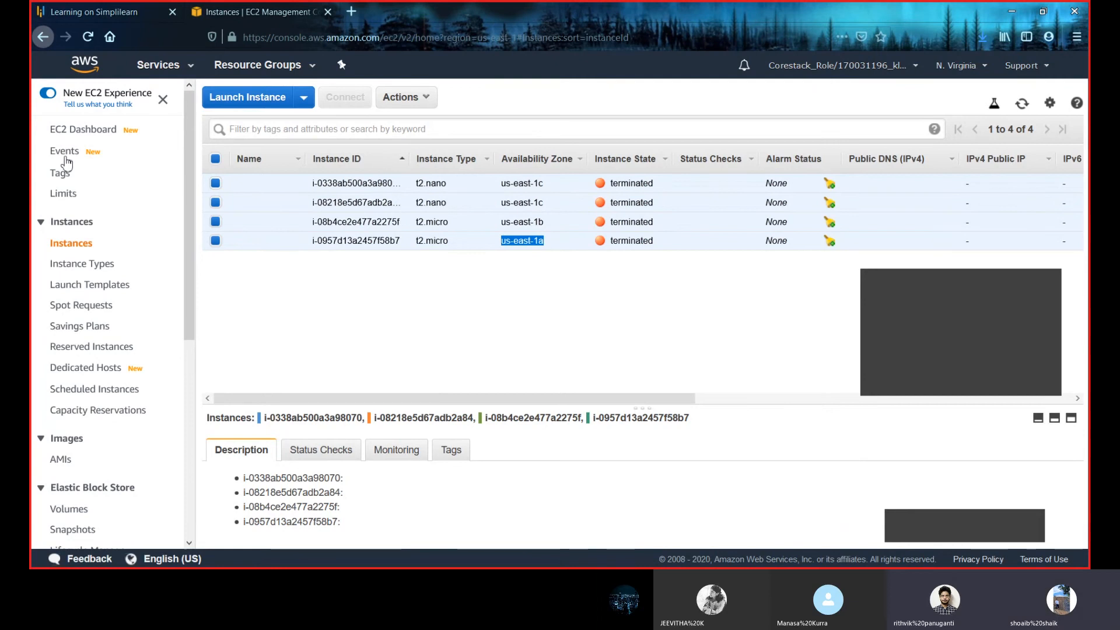
- Check the resources on the EC2 dashboard and open the VPC service's list of Elastic IP addresses
click(85, 135)
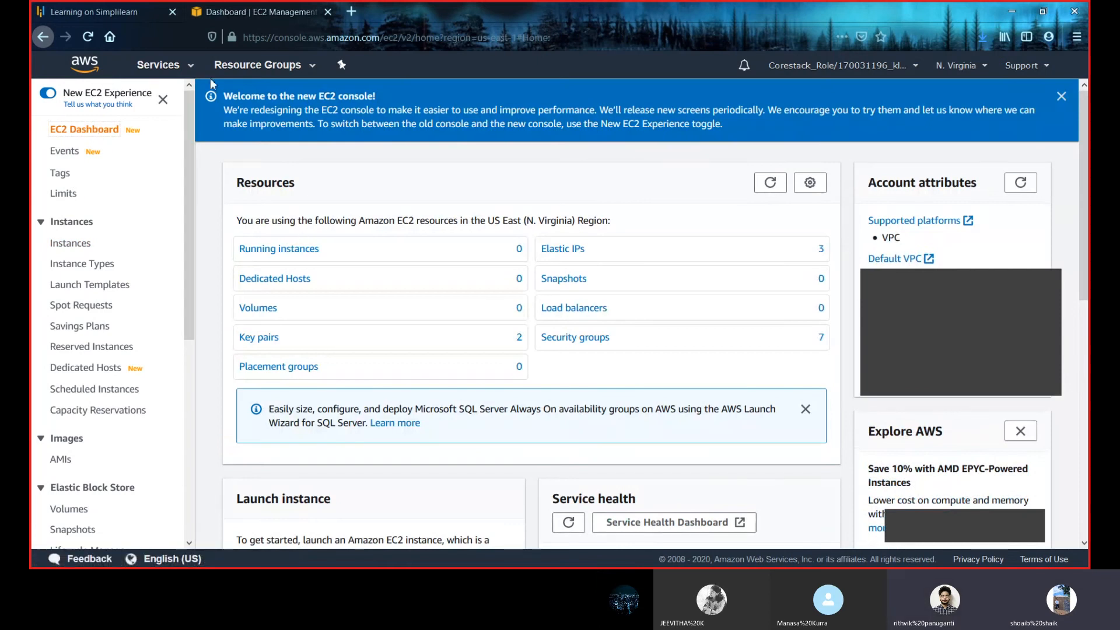
click(192, 69)
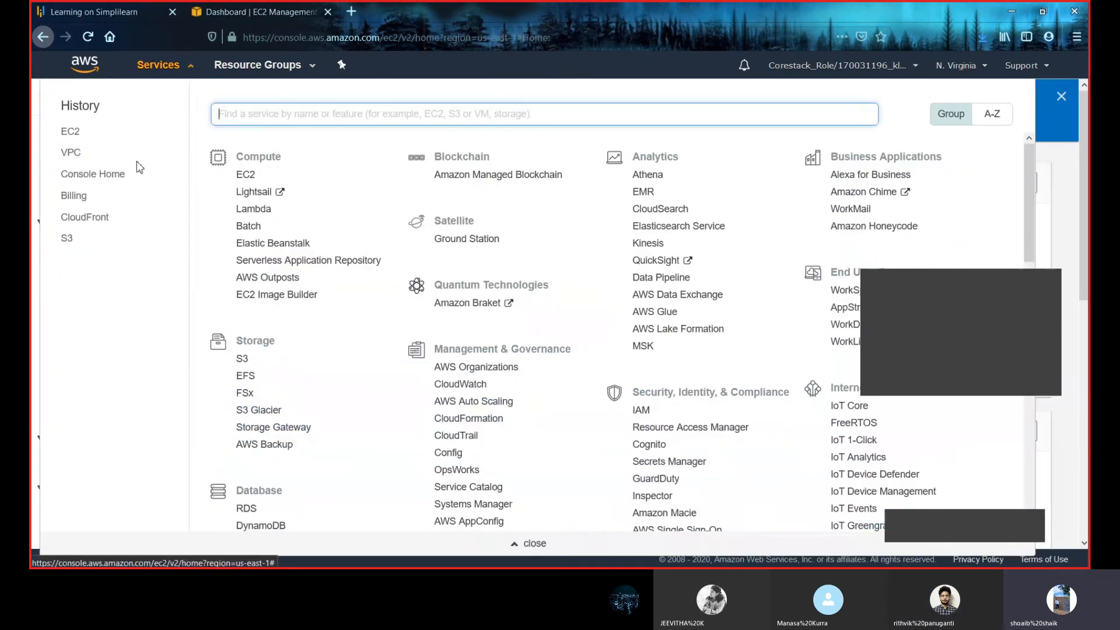
click(71, 155)
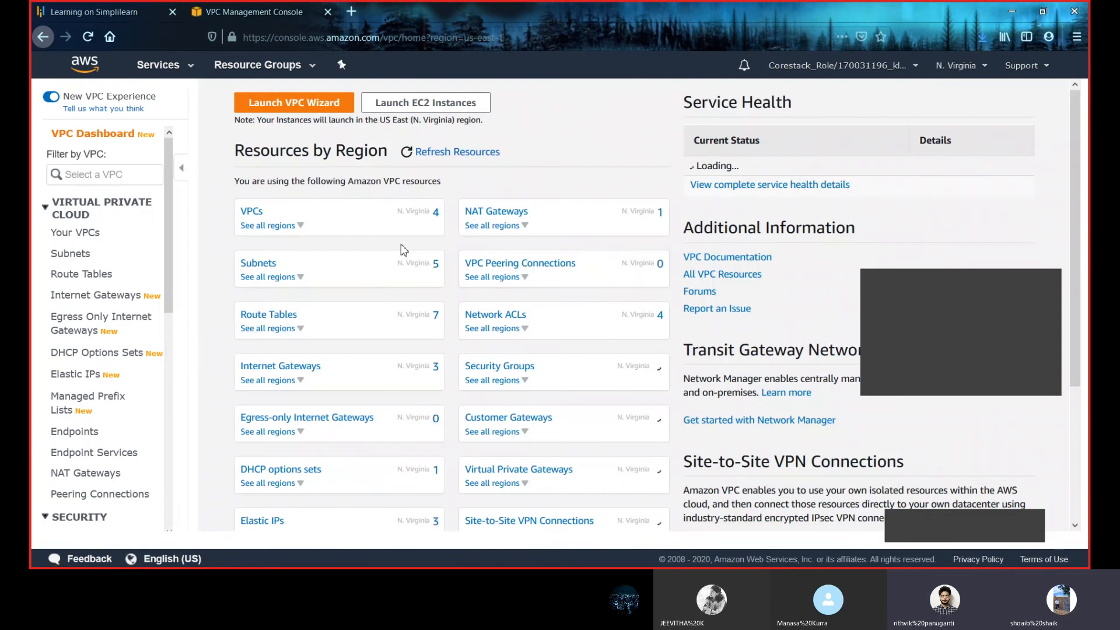
scroll(440, 275, down, 3)
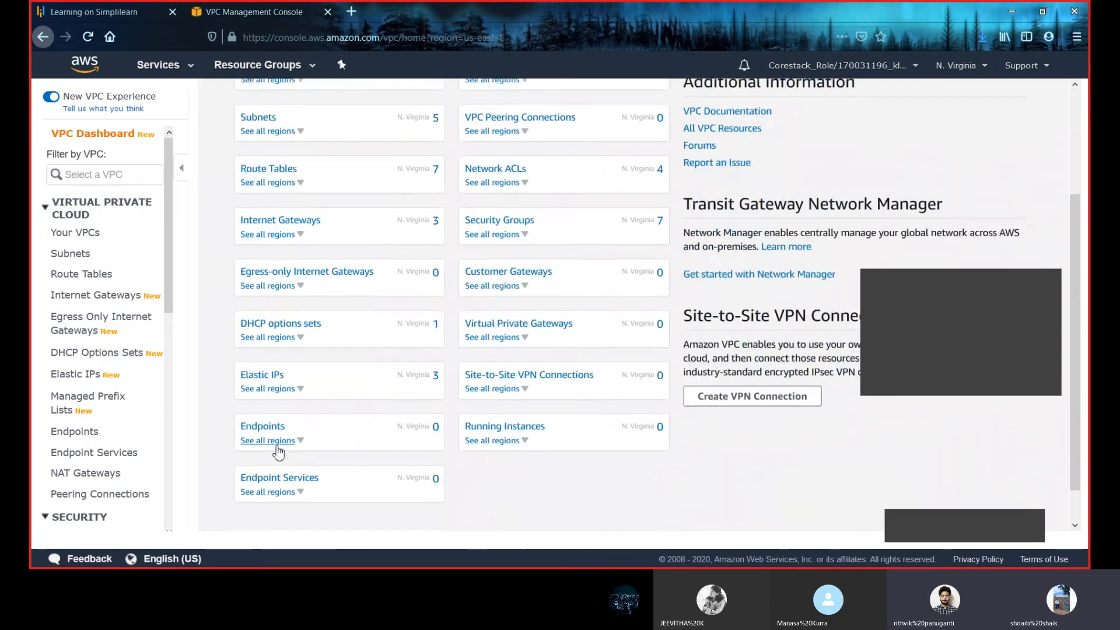
click(261, 376)
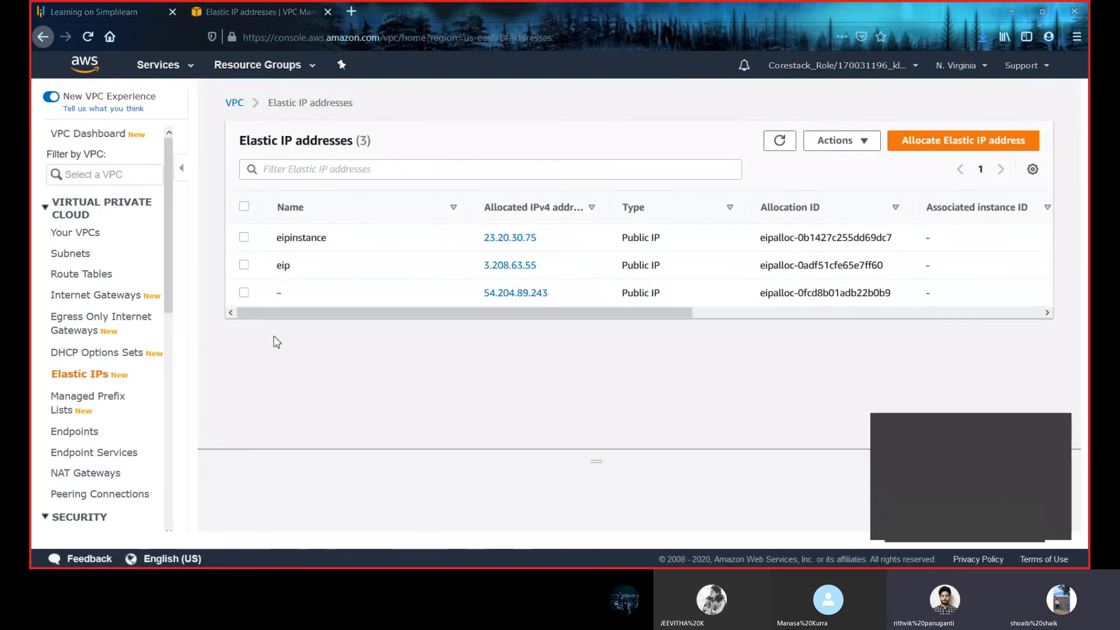
- Release the Elastic IP address named eipinstance
click(243, 238)
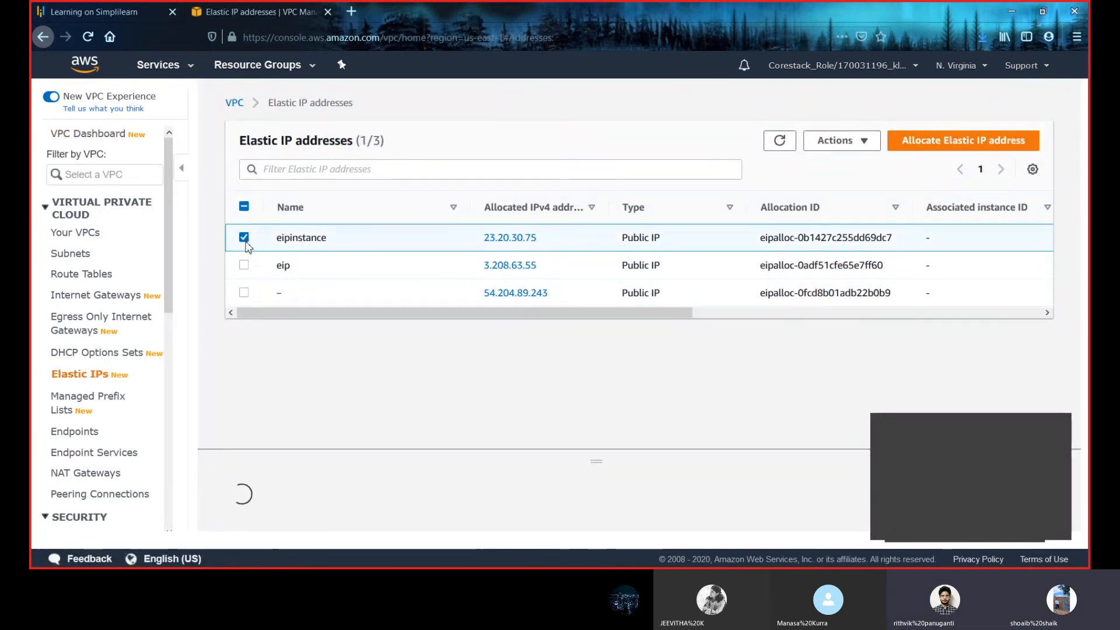
click(836, 141)
click(841, 188)
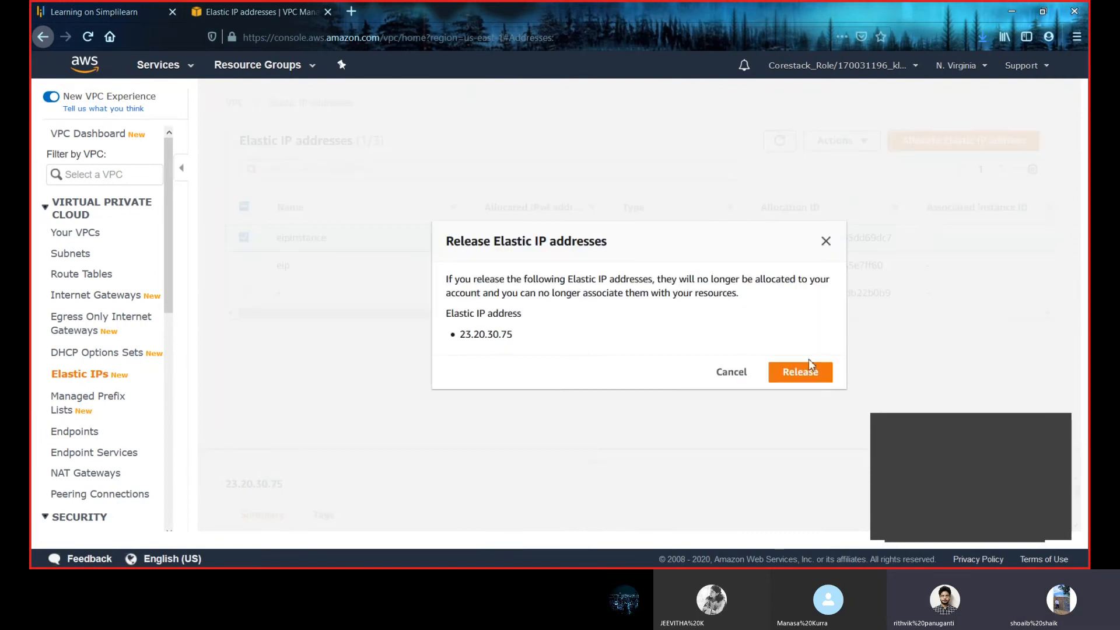
click(808, 372)
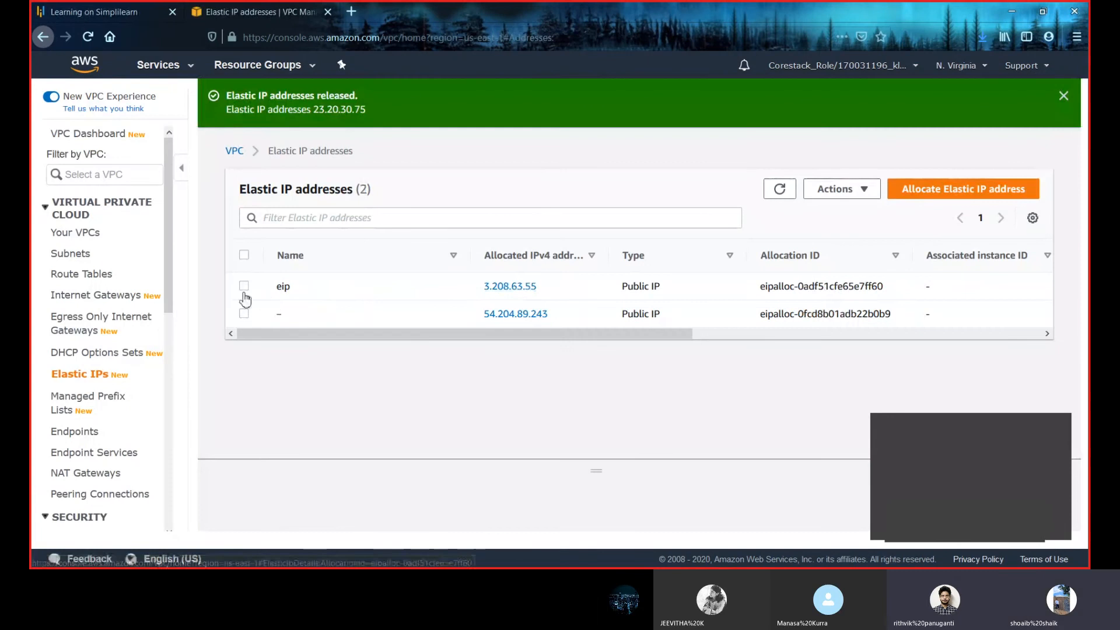
- Try to release the Elastic IP address named eip
click(245, 286)
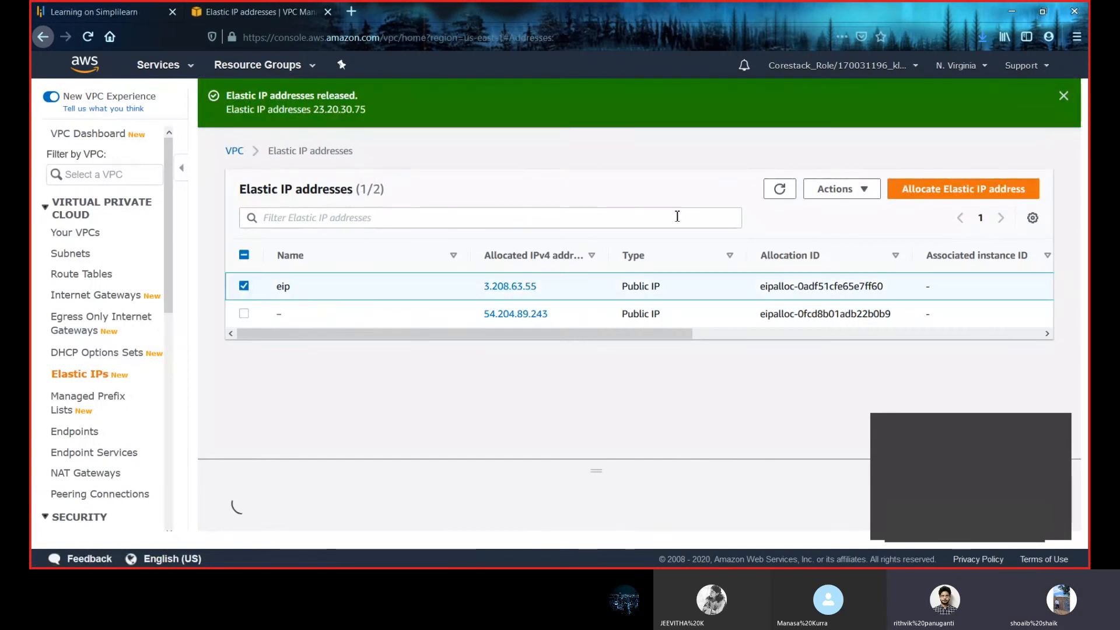
click(858, 189)
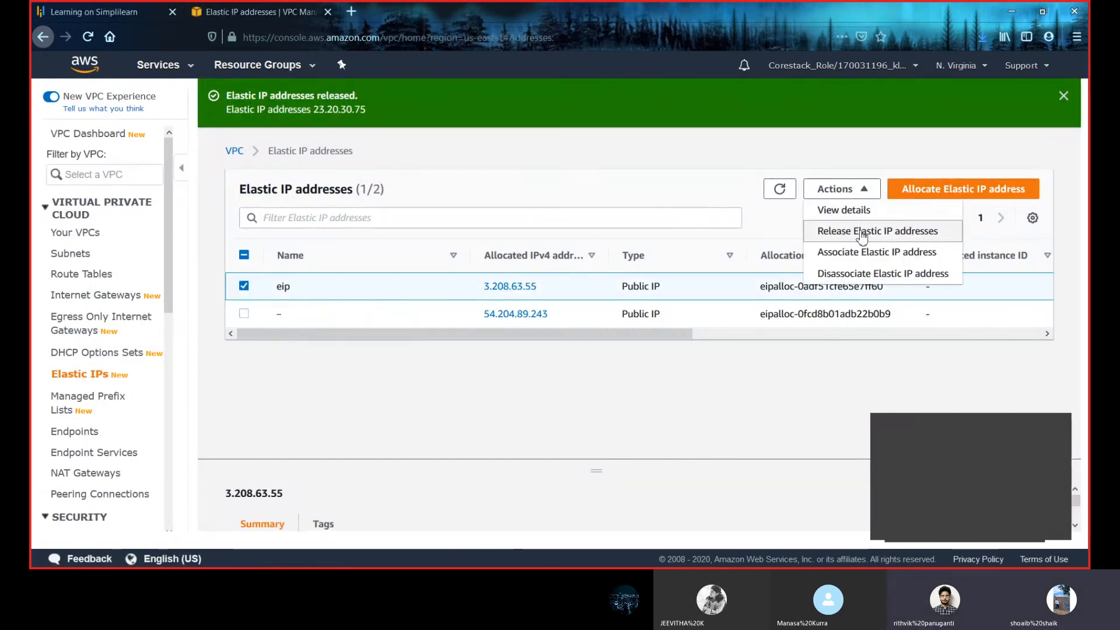
click(863, 231)
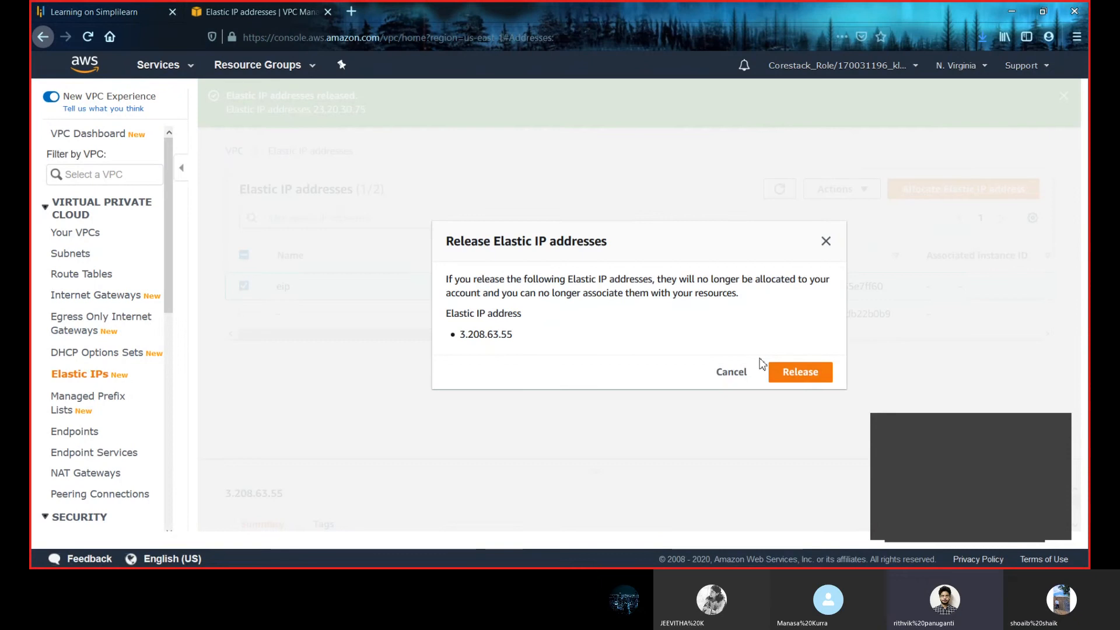
click(795, 372)
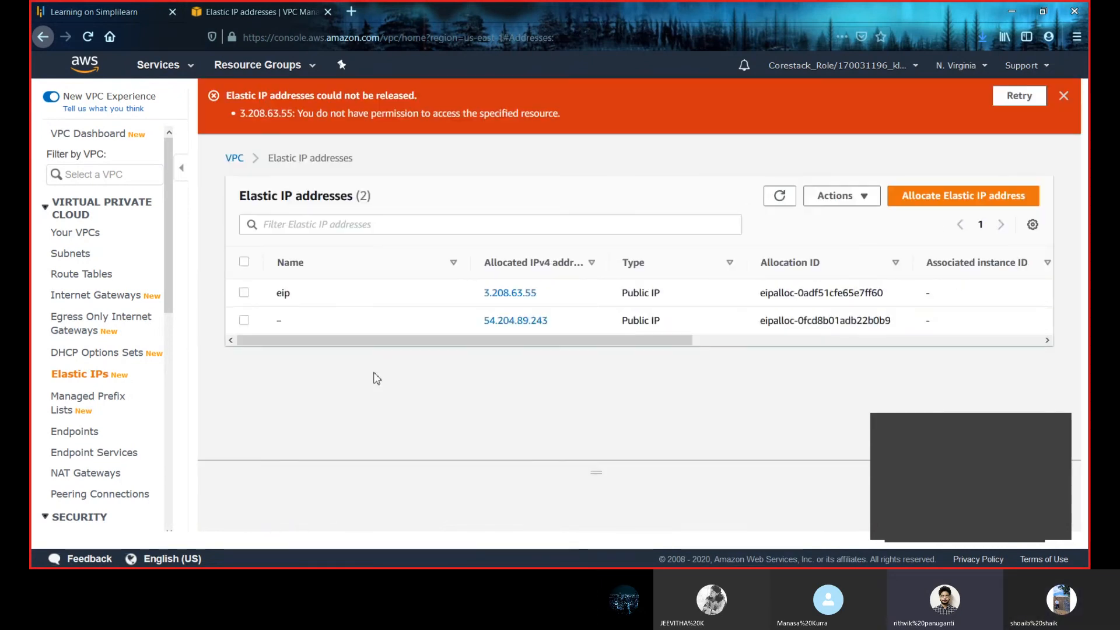
click(244, 320)
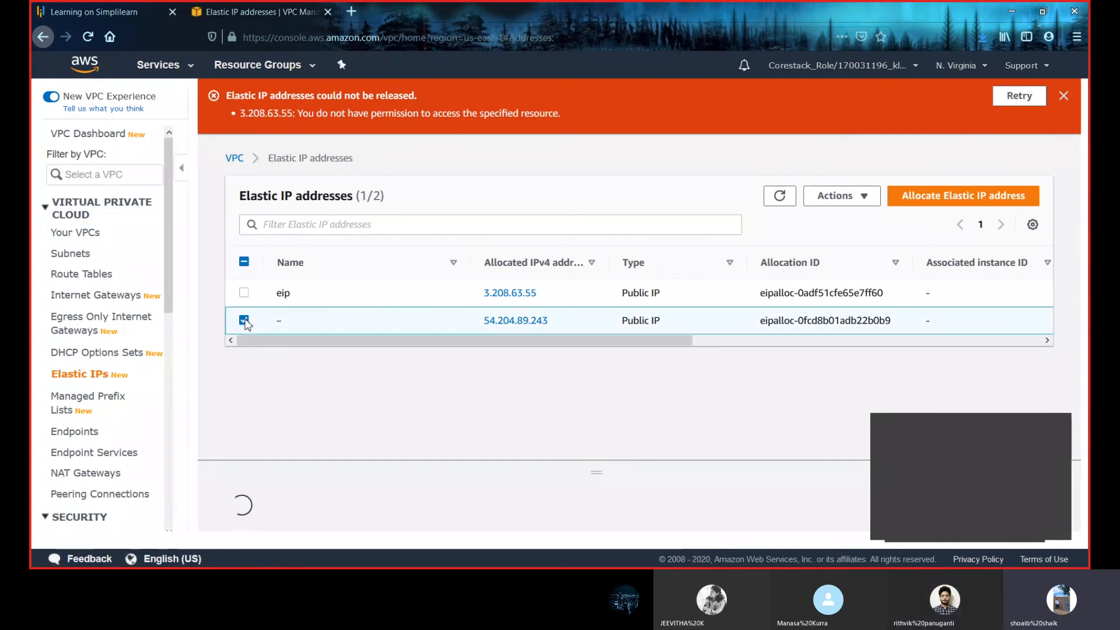
click(245, 320)
click(245, 319)
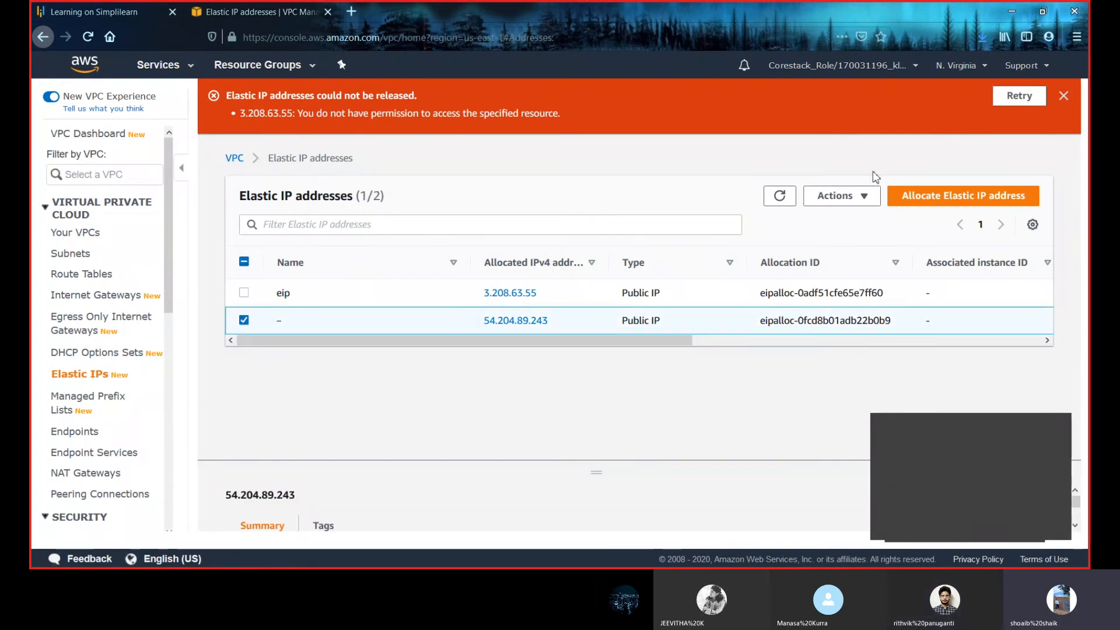
click(995, 198)
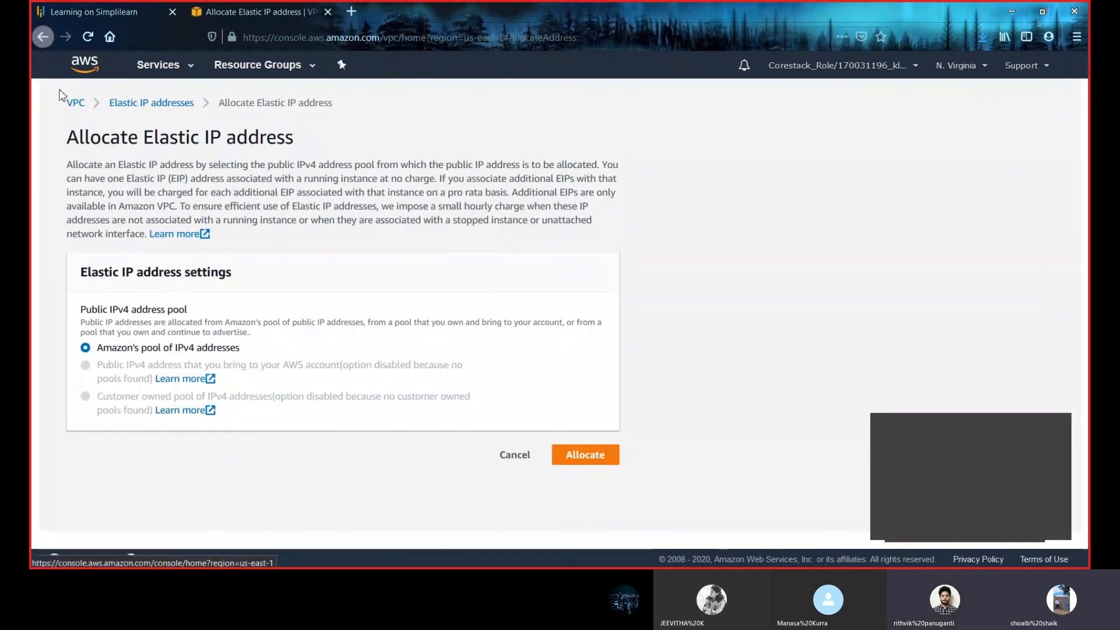
click(132, 103)
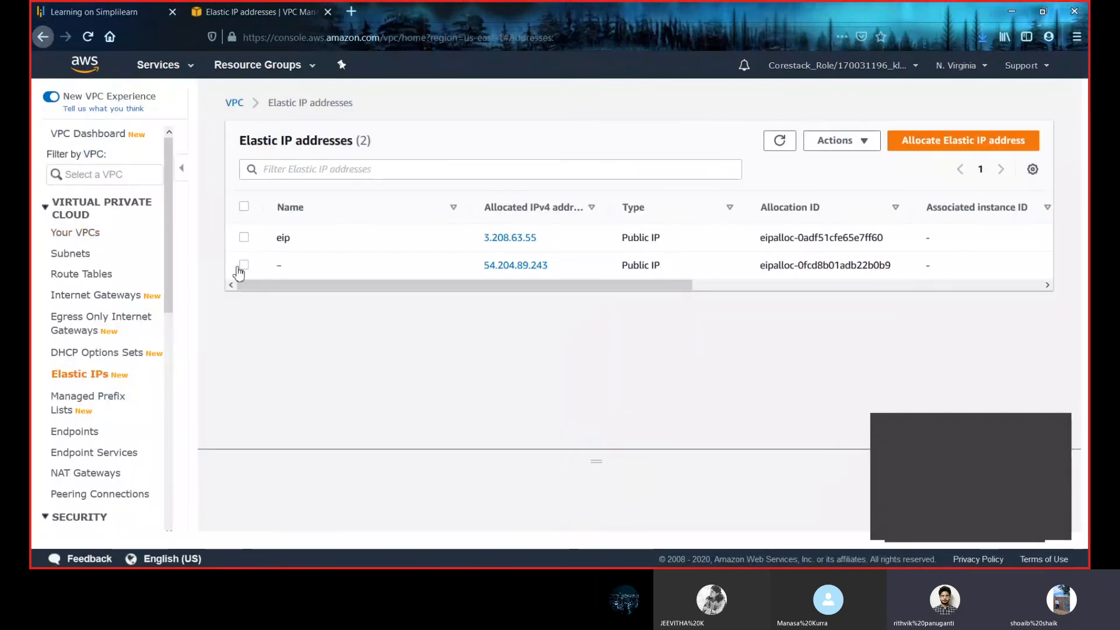
- Release the unnamed Elastic IP address 54.204.89.243
click(244, 265)
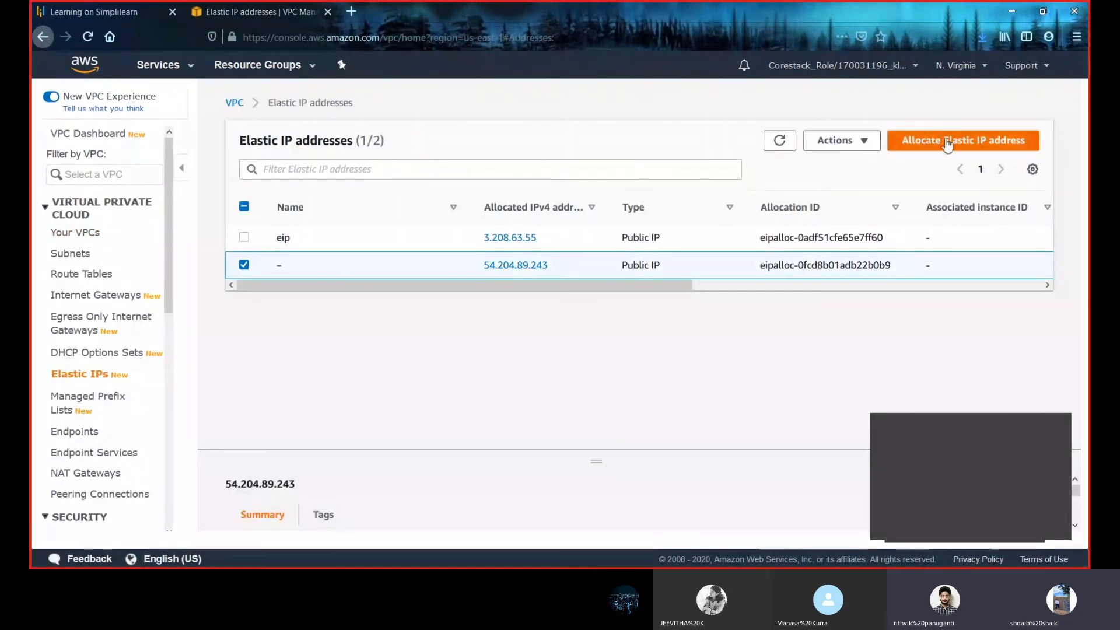
click(868, 143)
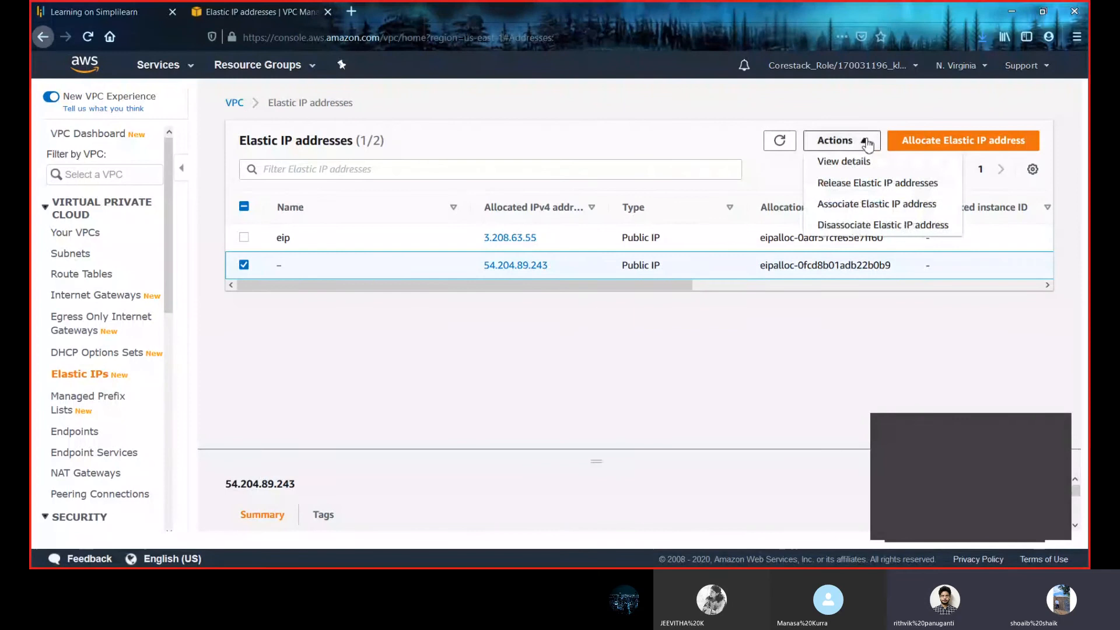
click(870, 183)
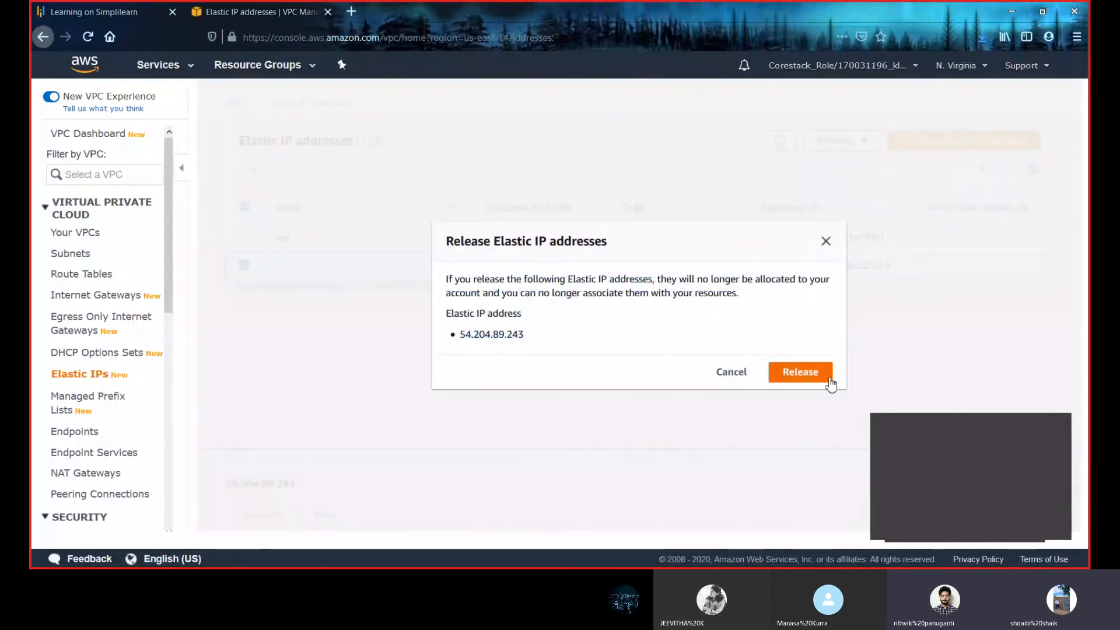
click(828, 379)
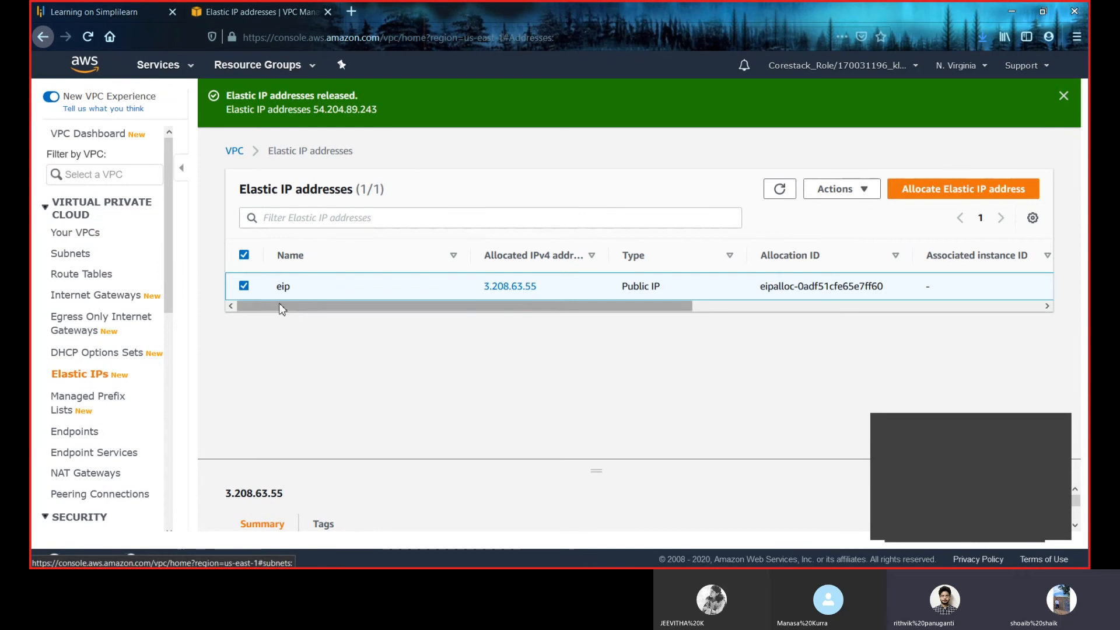
- Retry releasing the remaining Elastic IP address, named eip
click(859, 192)
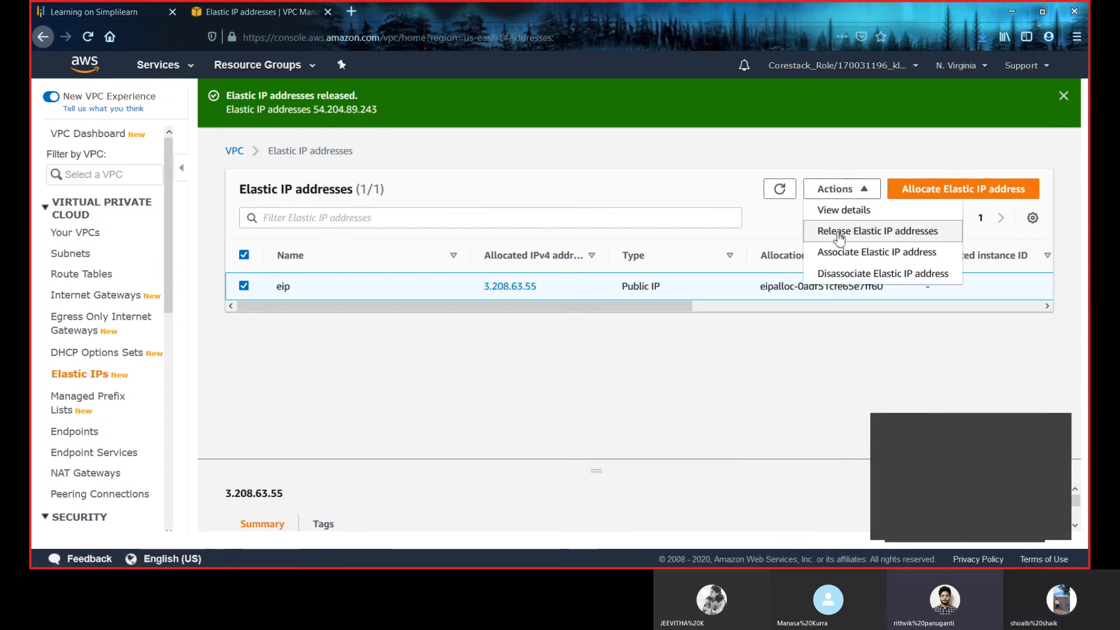
click(839, 234)
click(816, 373)
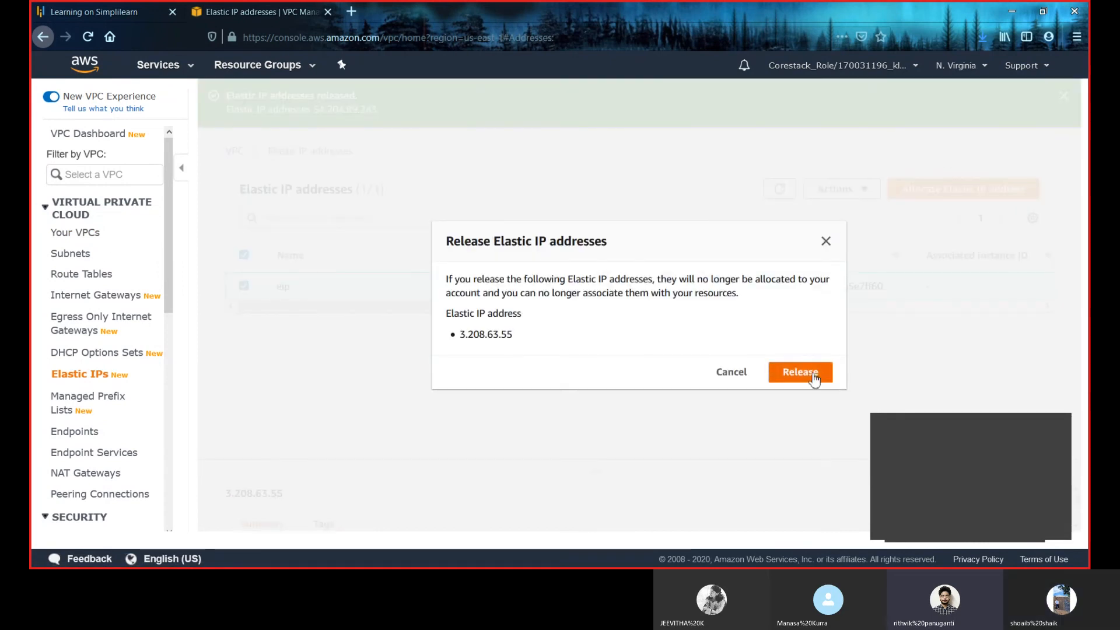
- Open the list of VPCs and try to delete all four VPCs (baim, pubpriv, public and instance) together
click(77, 234)
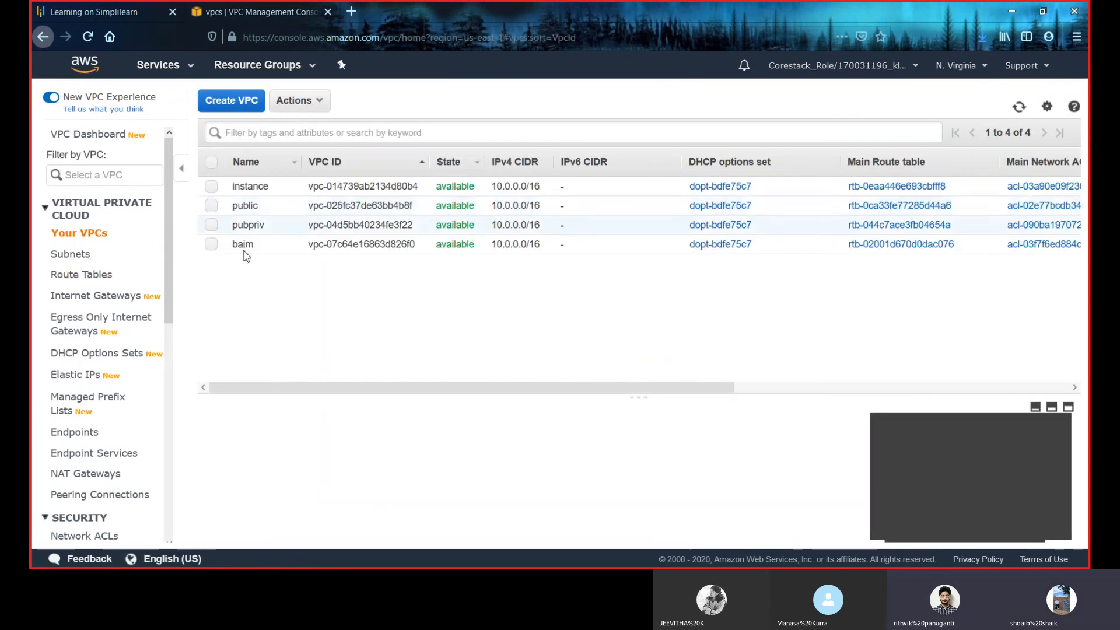
click(211, 244)
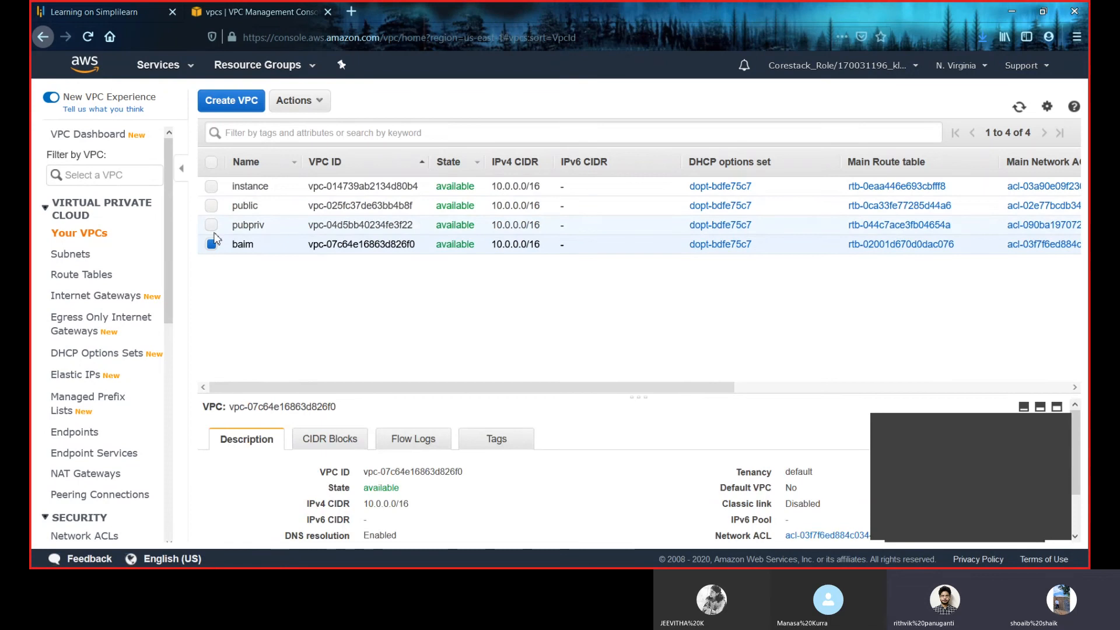
click(212, 225)
click(211, 206)
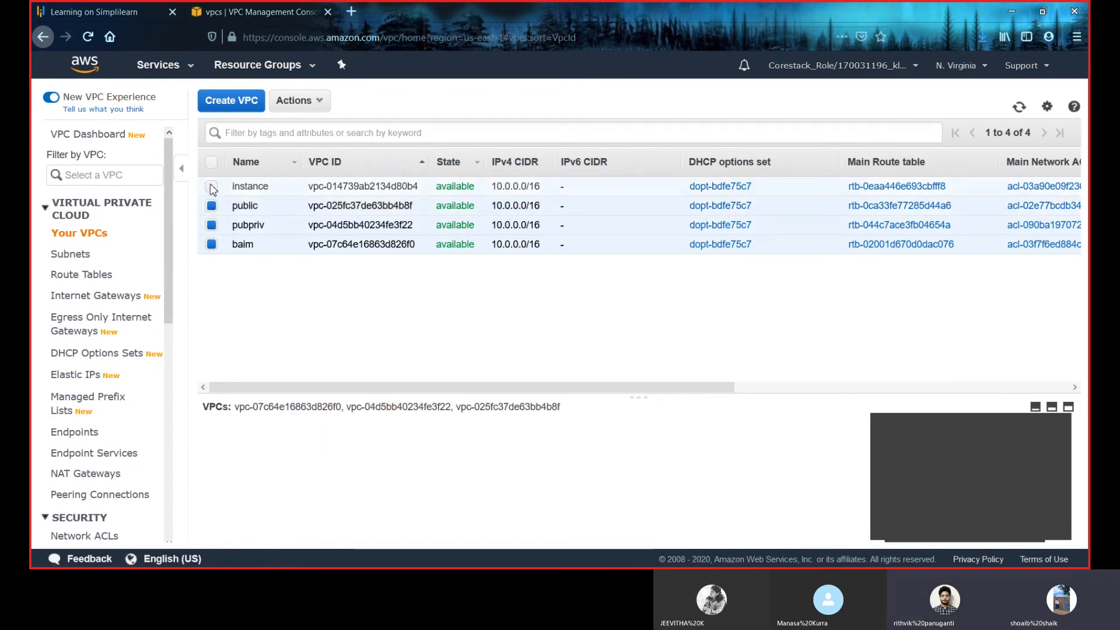
click(211, 186)
click(326, 100)
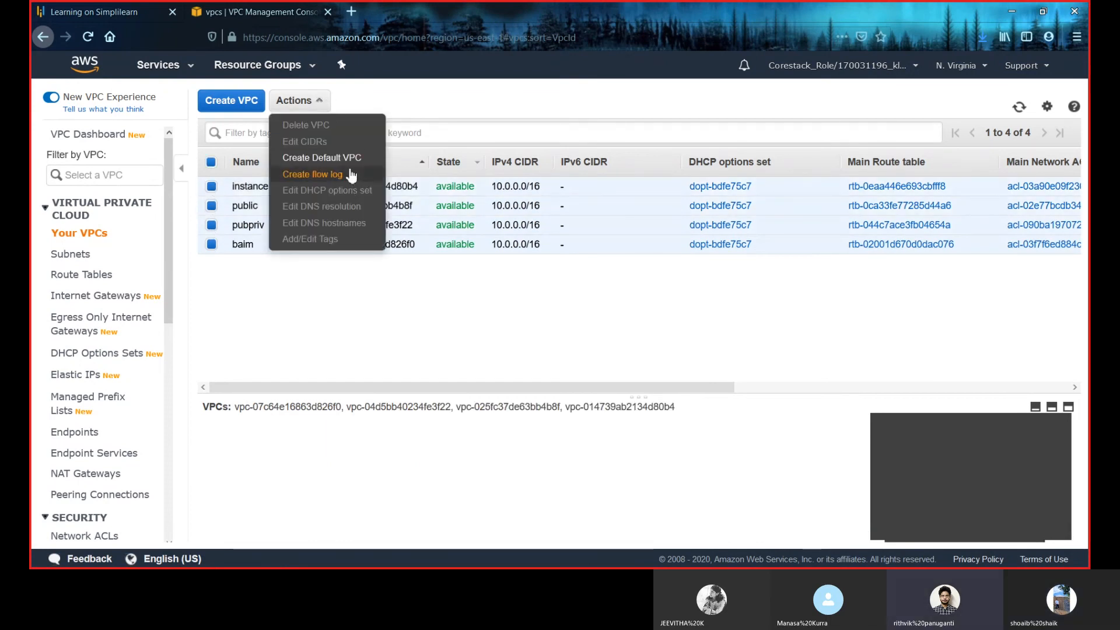
click(244, 344)
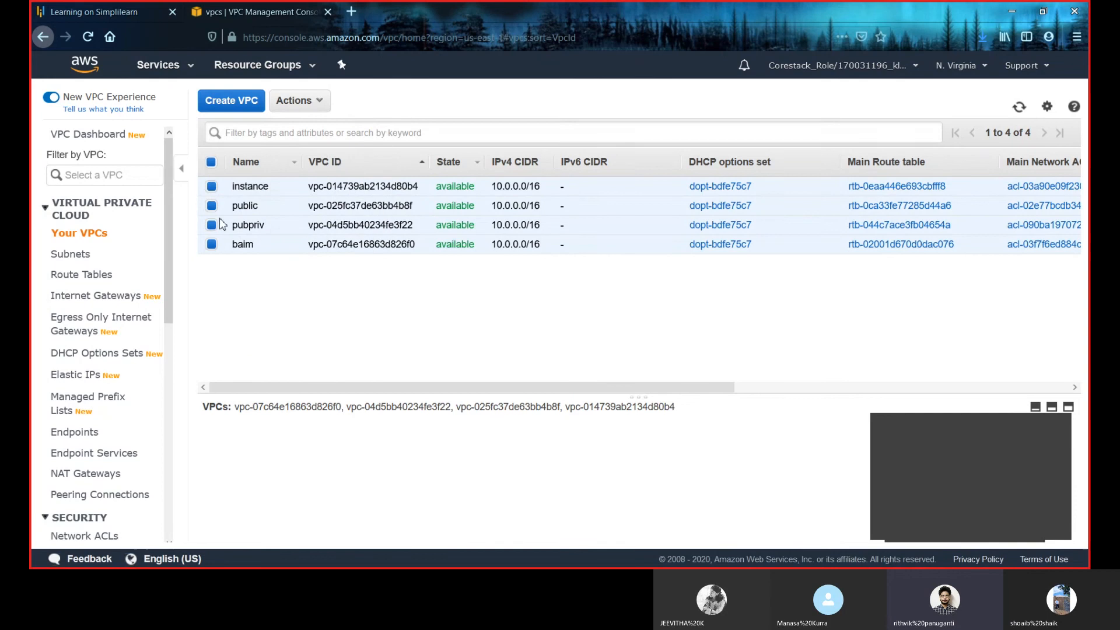
- Reduce the selection to the baim VPC and delete it together with its associated objects
click(212, 205)
click(211, 186)
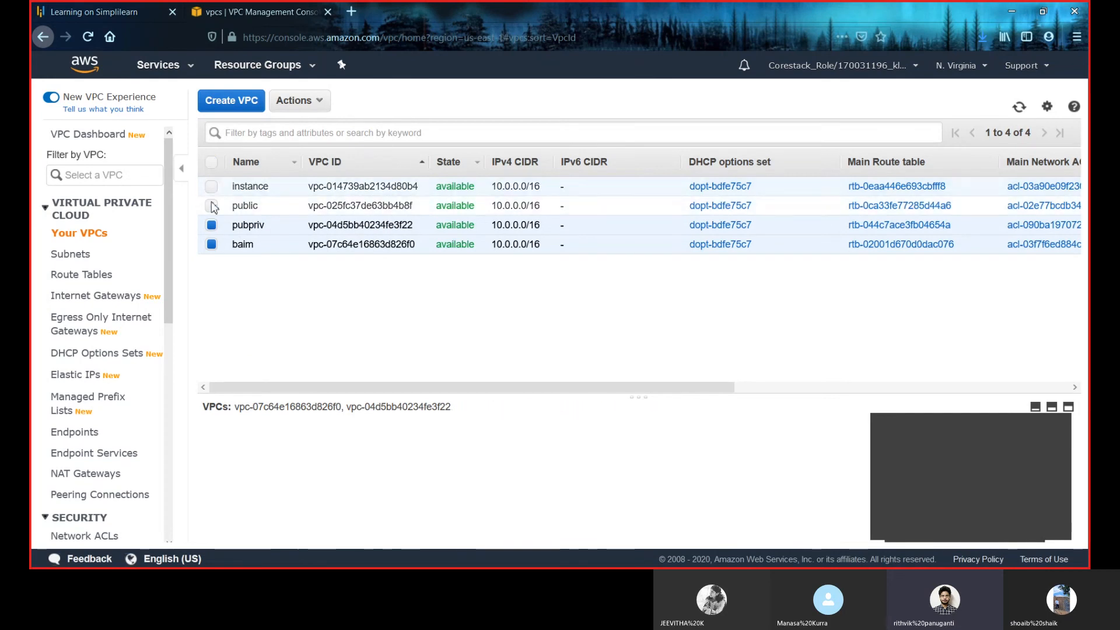
click(211, 226)
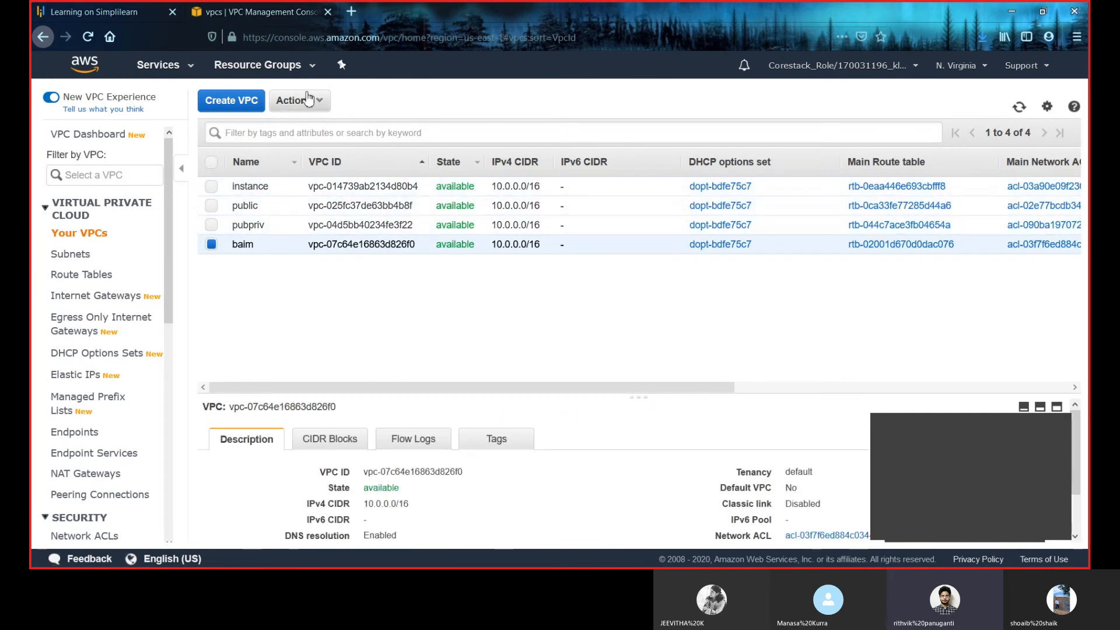
click(308, 99)
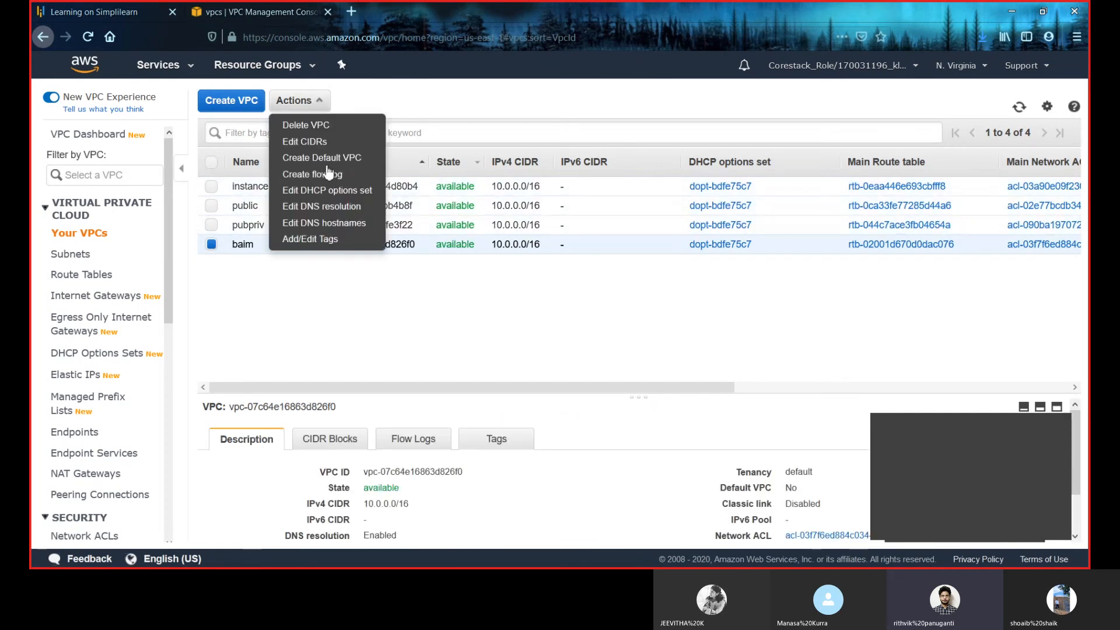
click(330, 129)
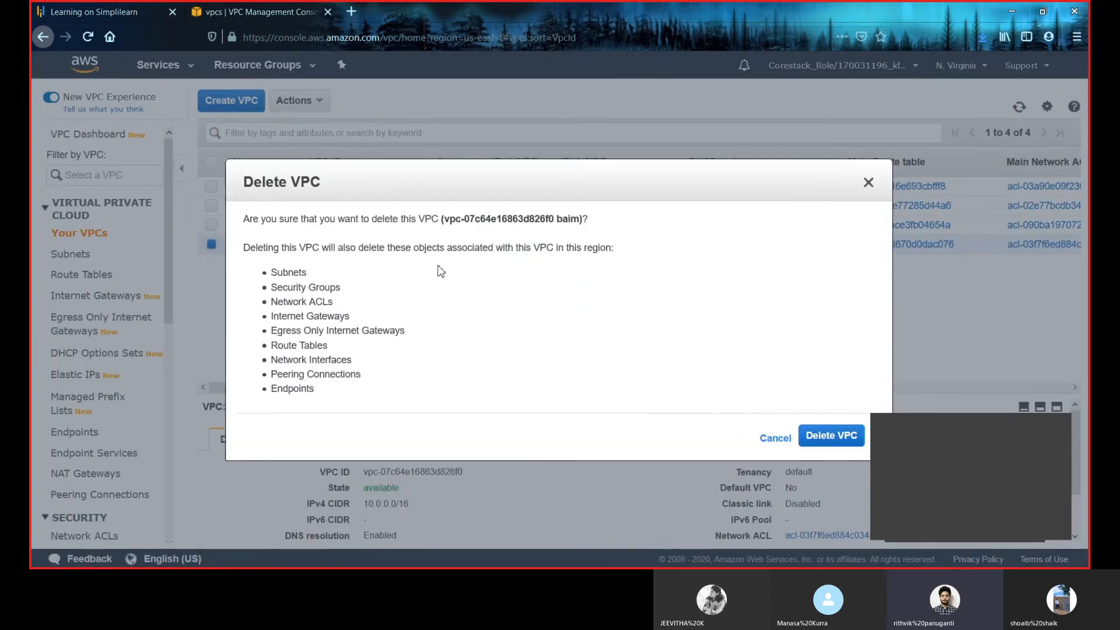
click(832, 436)
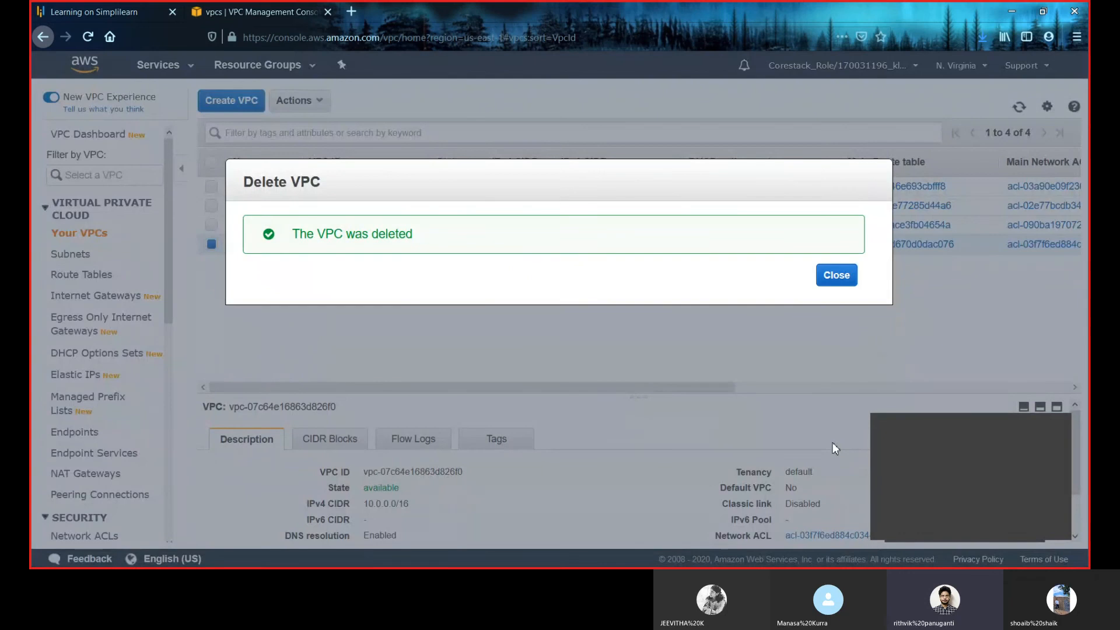
click(836, 276)
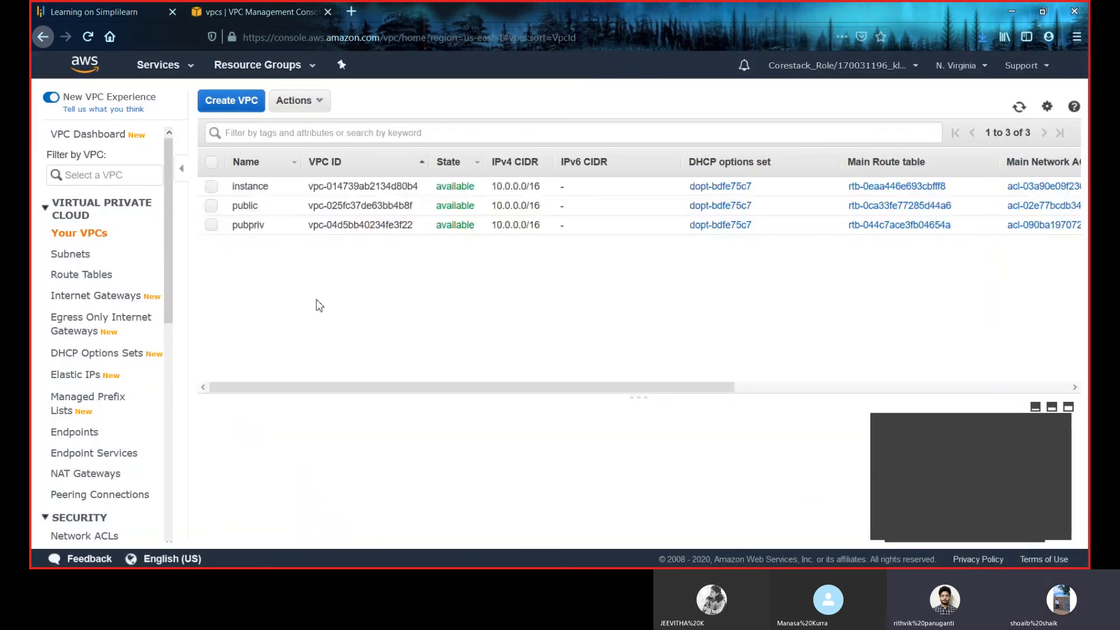
- Try to delete the VPC named pubpriv
click(211, 225)
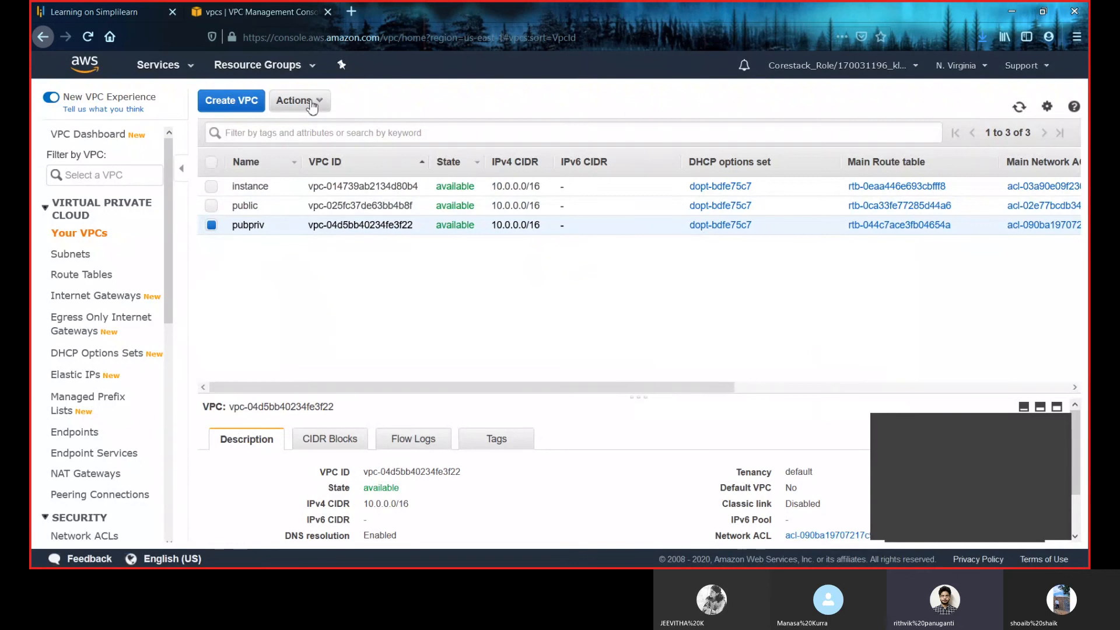
click(311, 104)
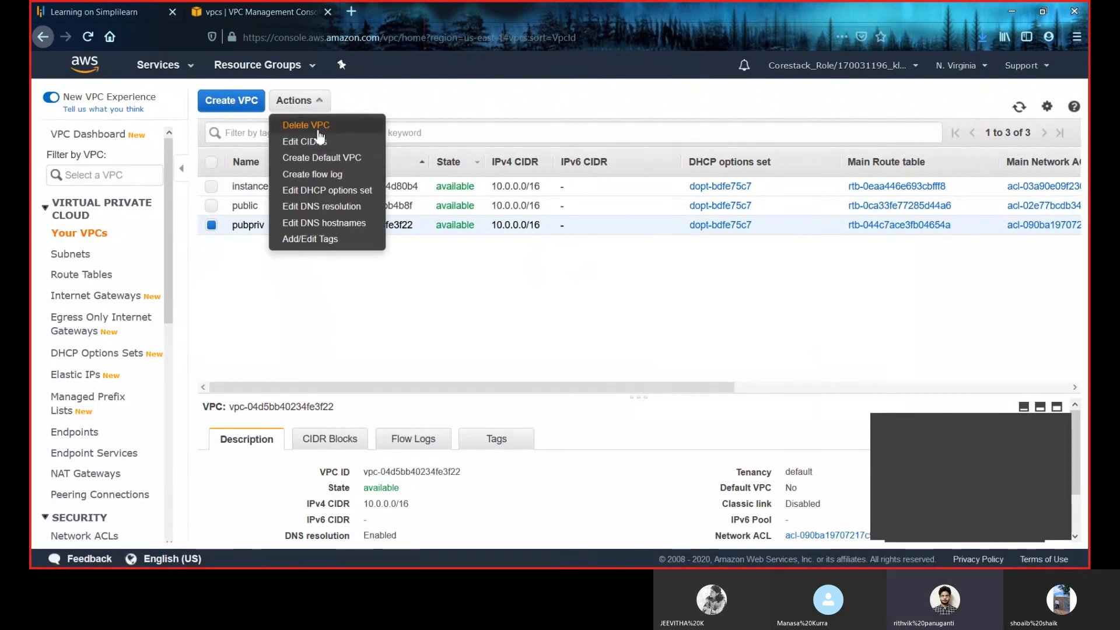
click(318, 128)
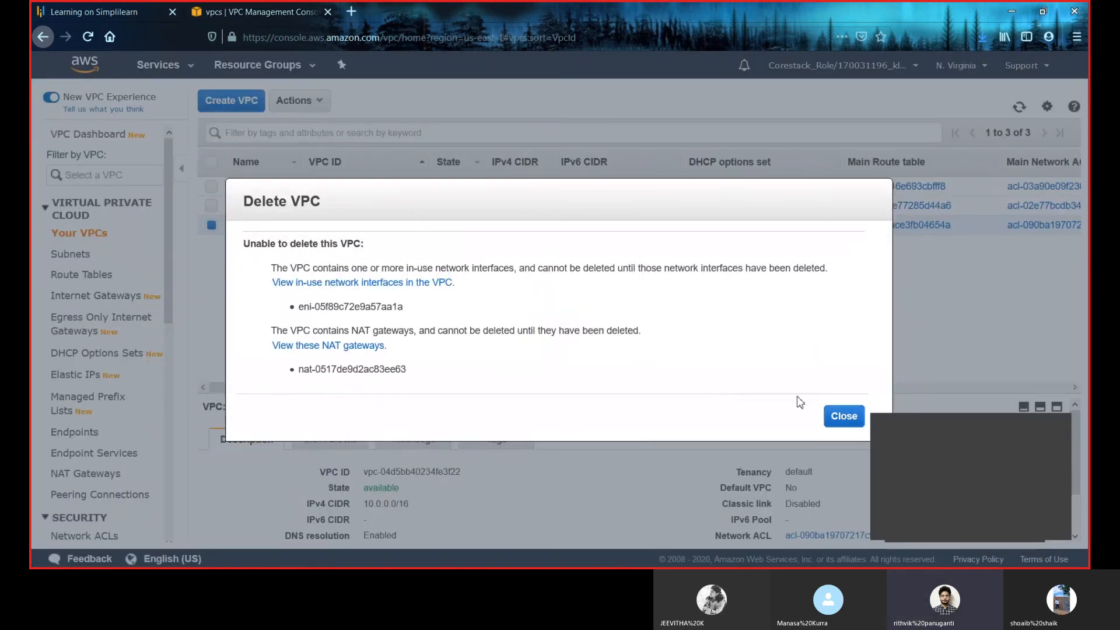
click(844, 417)
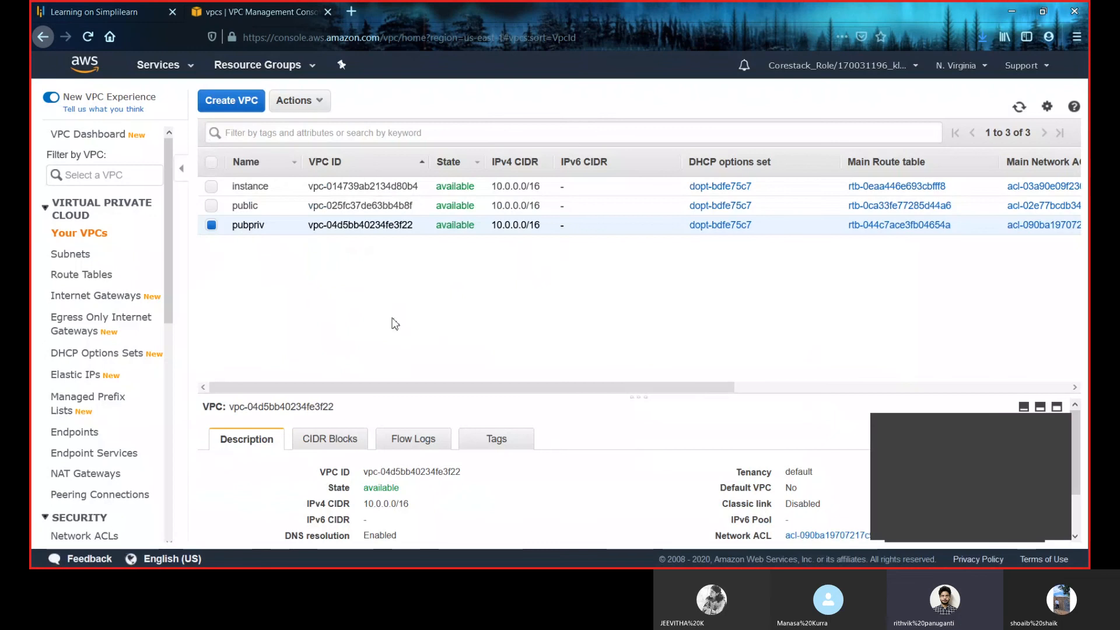
- Select only the VPC named public and delete it together with its associated objects
click(210, 206)
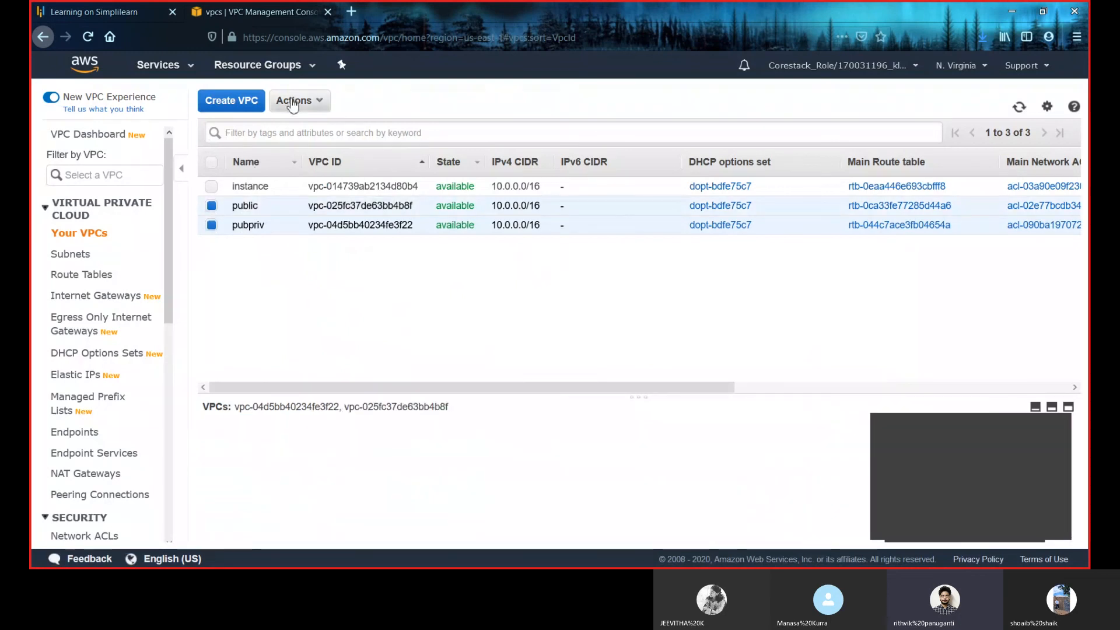
click(212, 225)
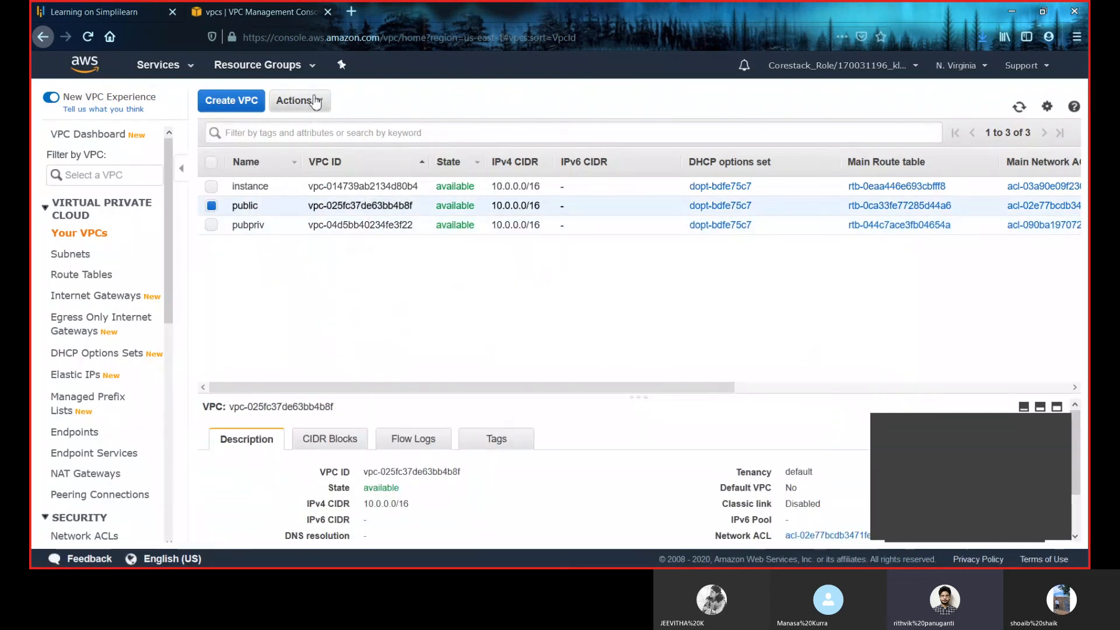
click(297, 100)
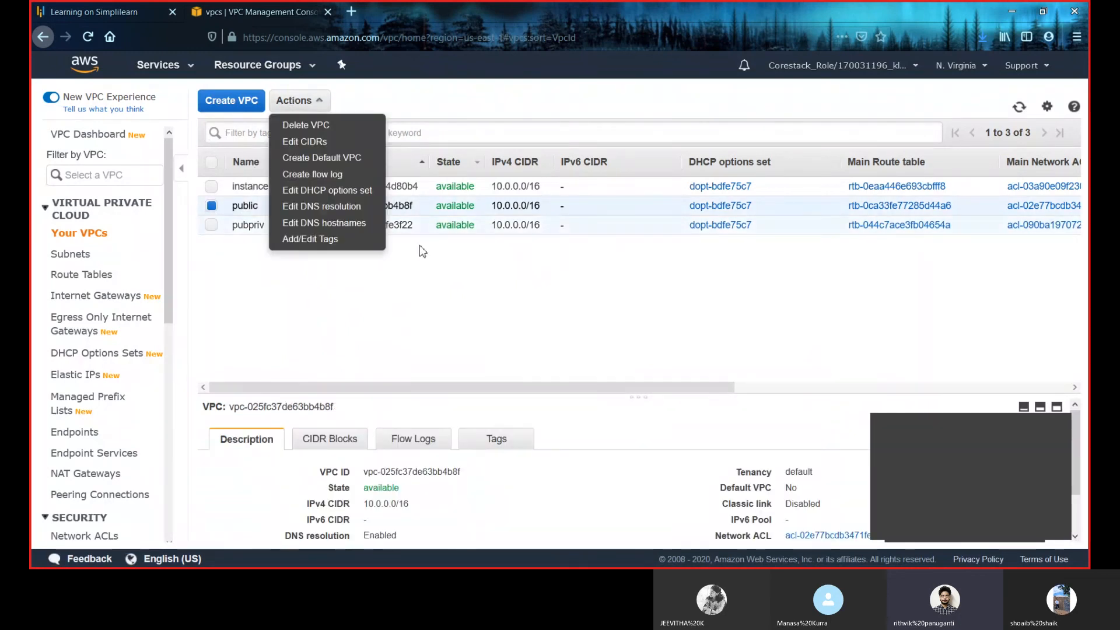
click(362, 124)
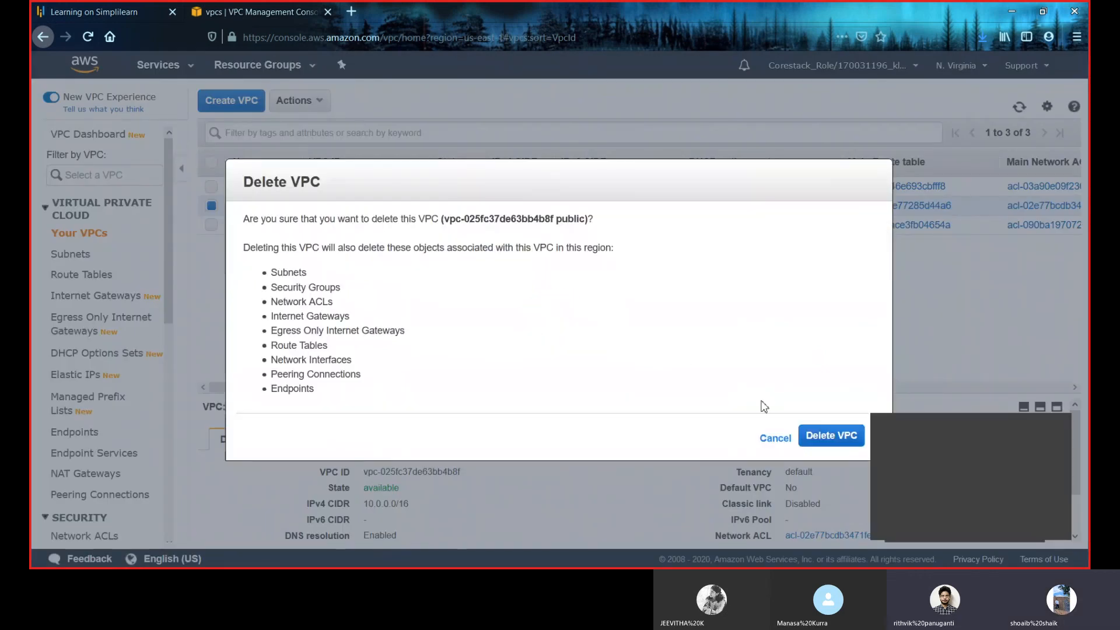
click(821, 436)
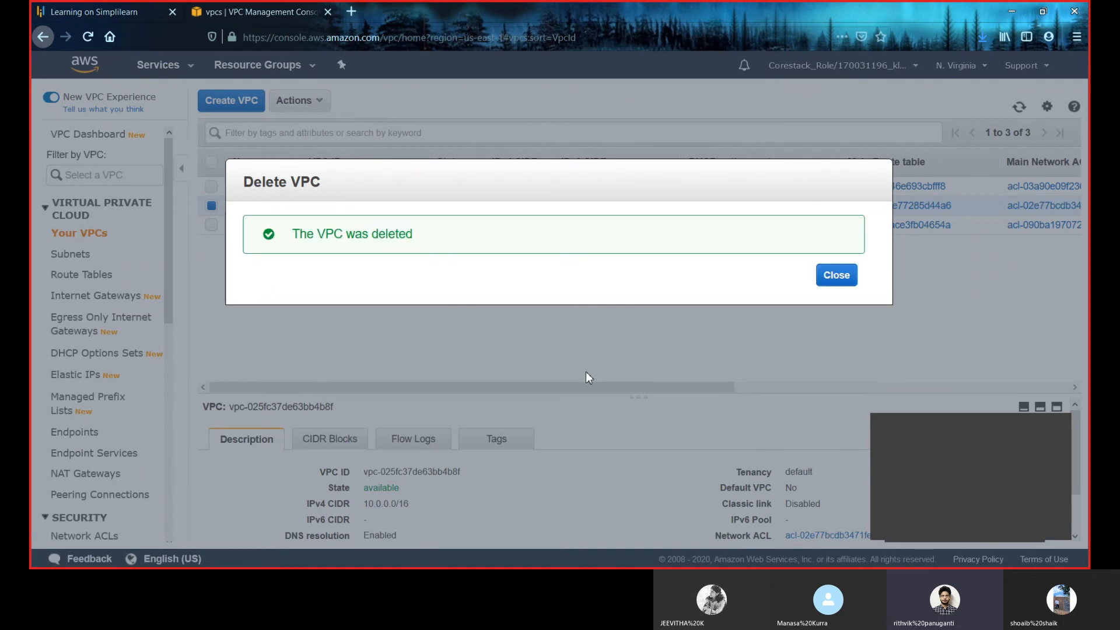
click(852, 276)
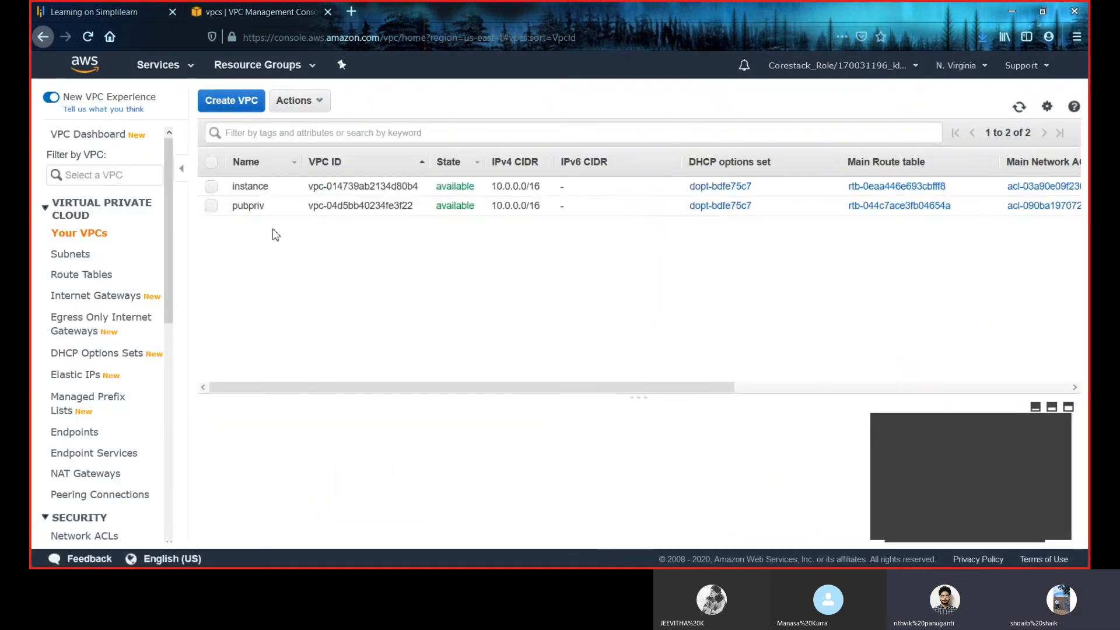
- Delete the VPC named instance together with its associated objects
click(212, 187)
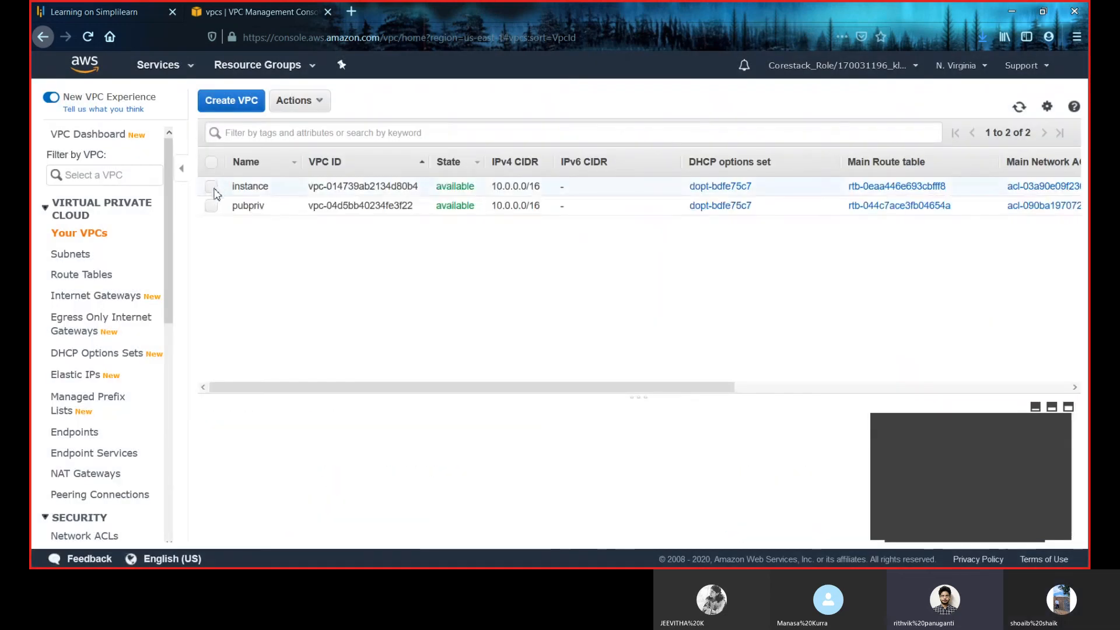
click(321, 101)
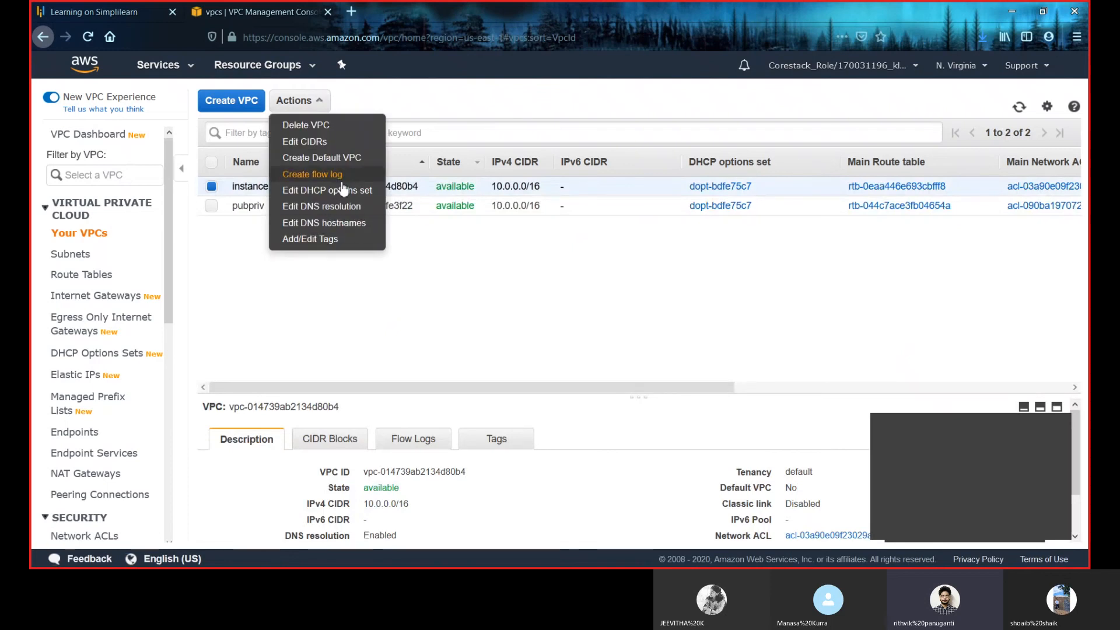
click(353, 135)
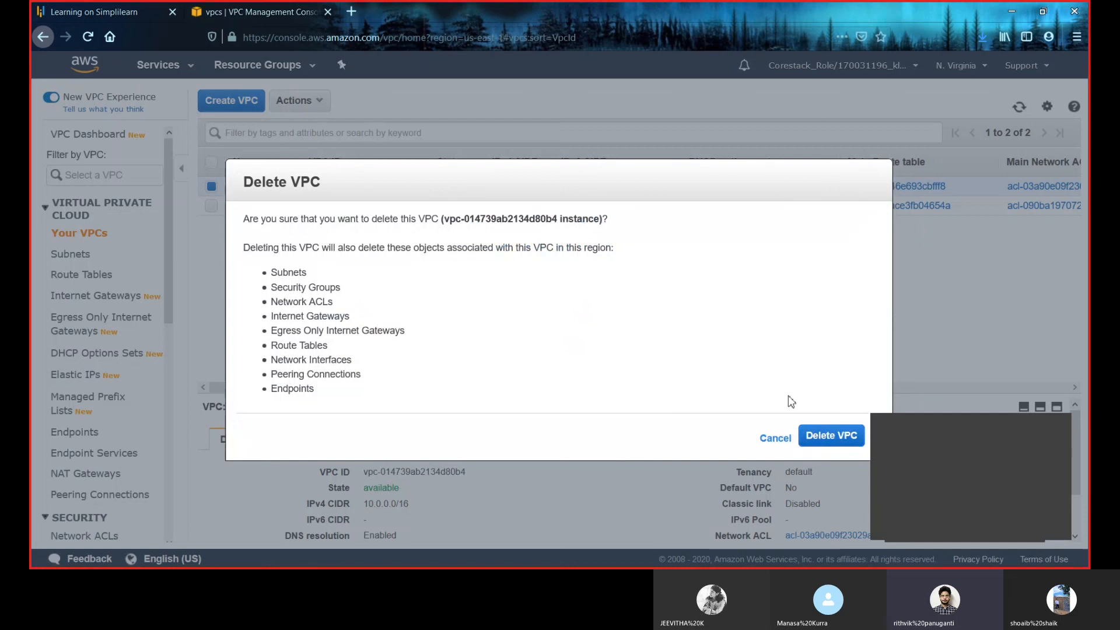
click(851, 434)
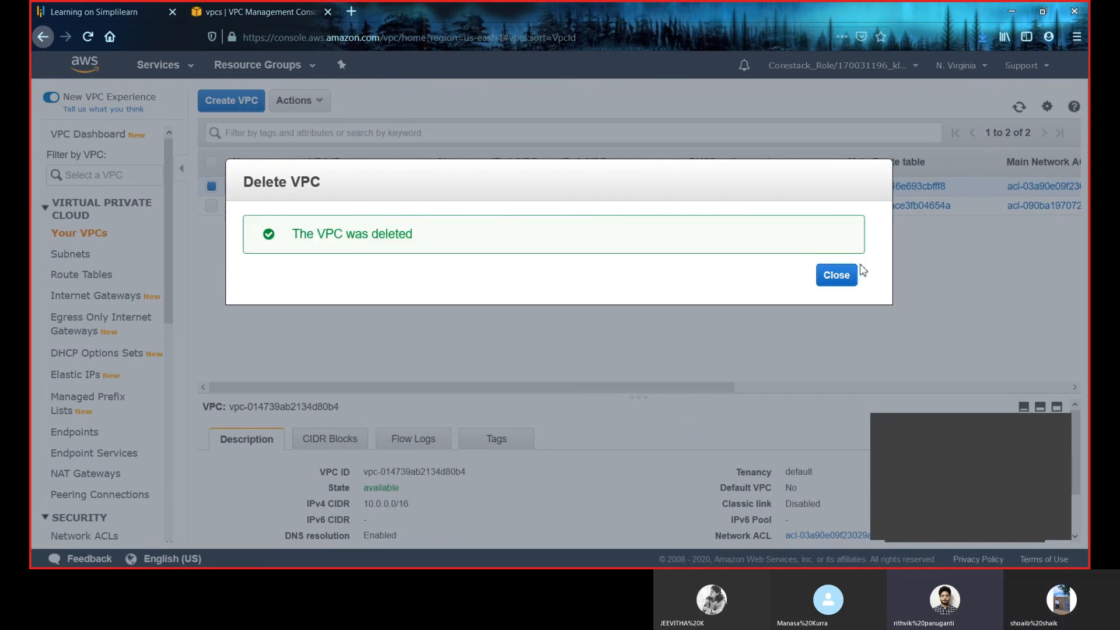
click(850, 278)
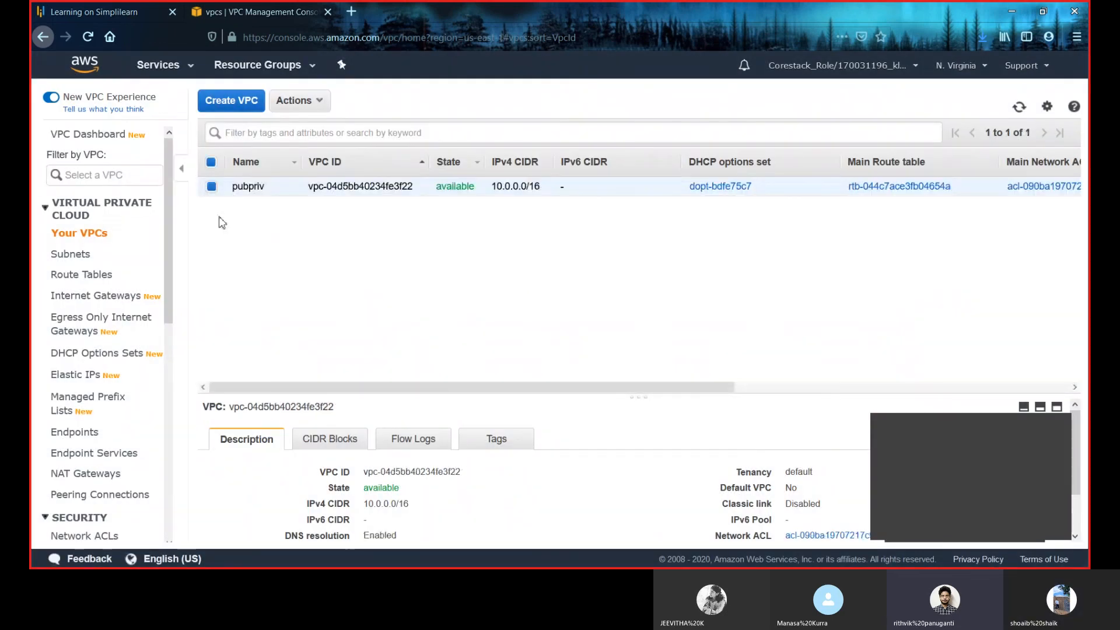
- Try to delete the remaining VPC, pubpriv, and dismiss the deletion dialog
click(322, 115)
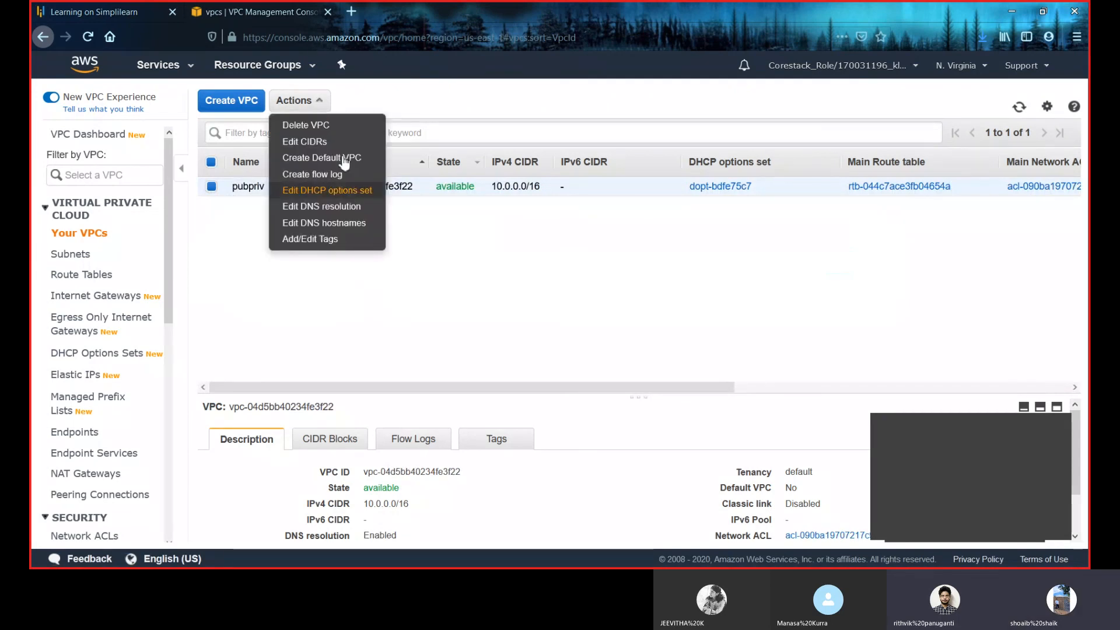
click(340, 129)
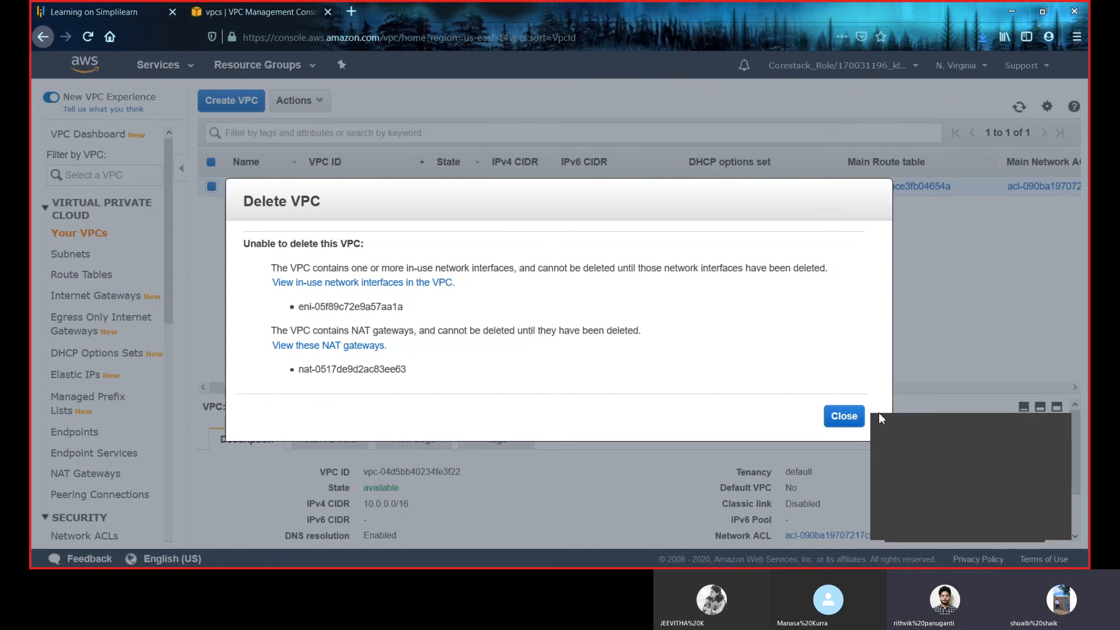
click(843, 417)
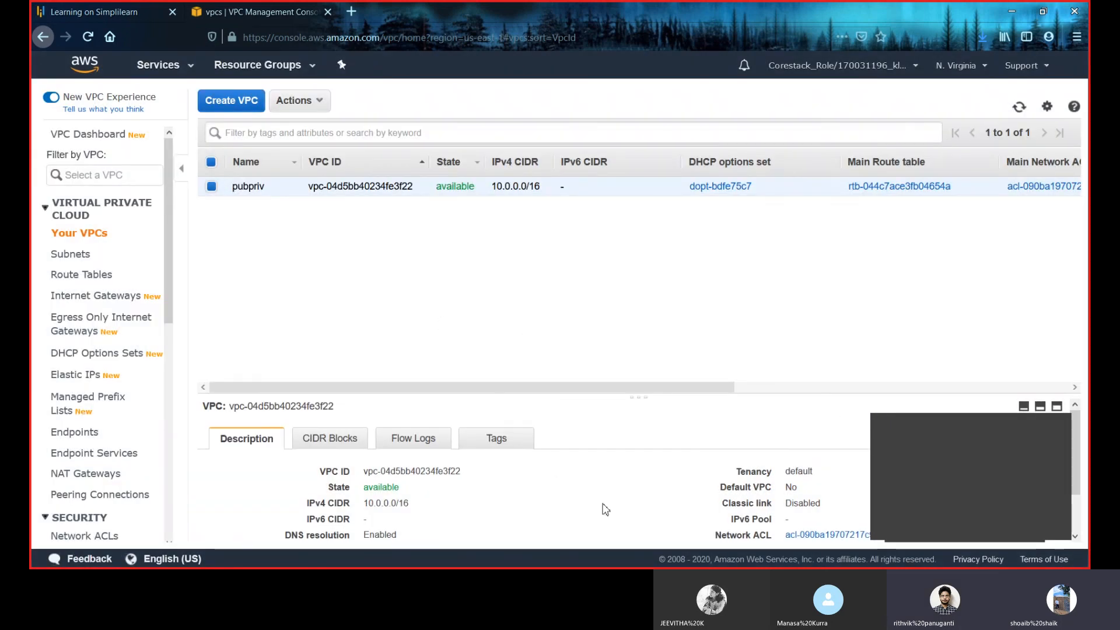
- Examine the pubpriv VPC's description and look through the available VPC resource categories
scroll(605, 509, down, 2)
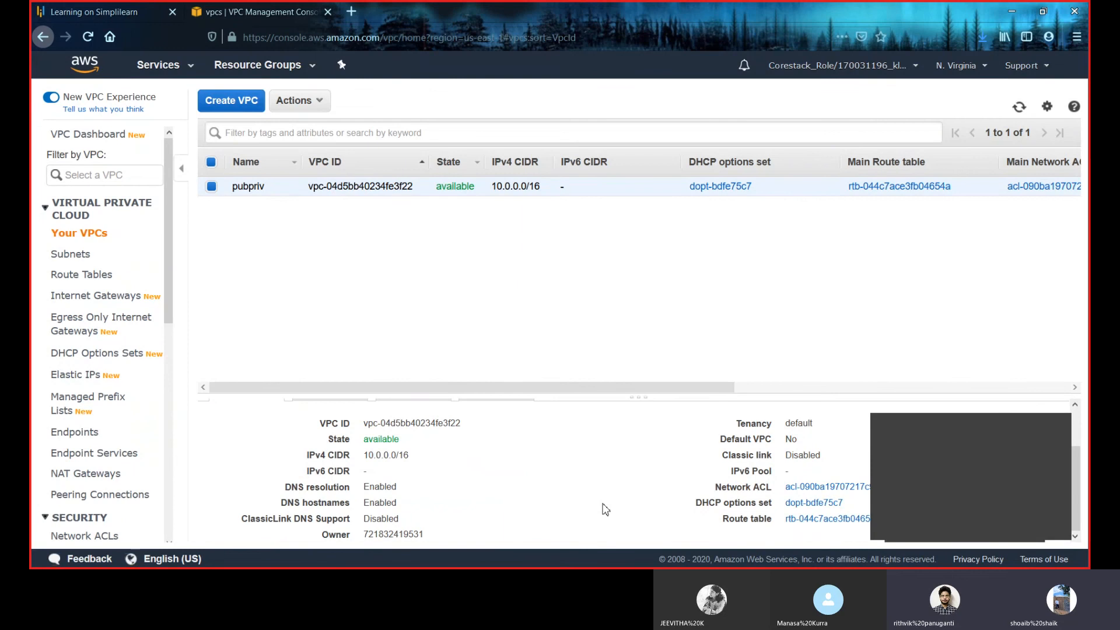
scroll(96, 433, down, 2)
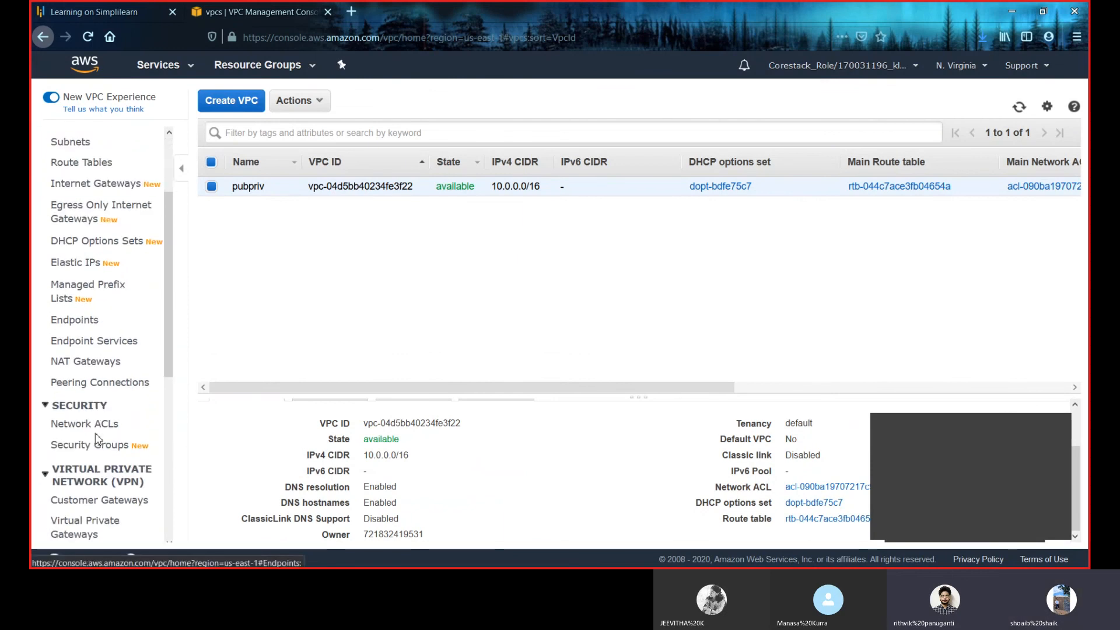
scroll(95, 433, down, 1)
scroll(97, 439, down, 5)
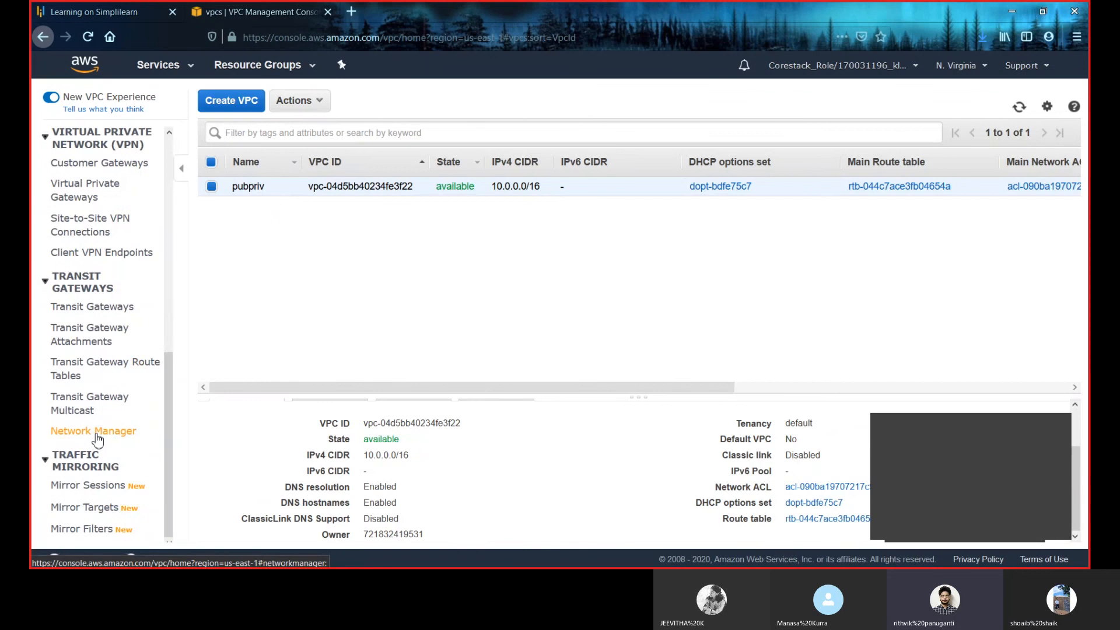
scroll(97, 439, up, 6)
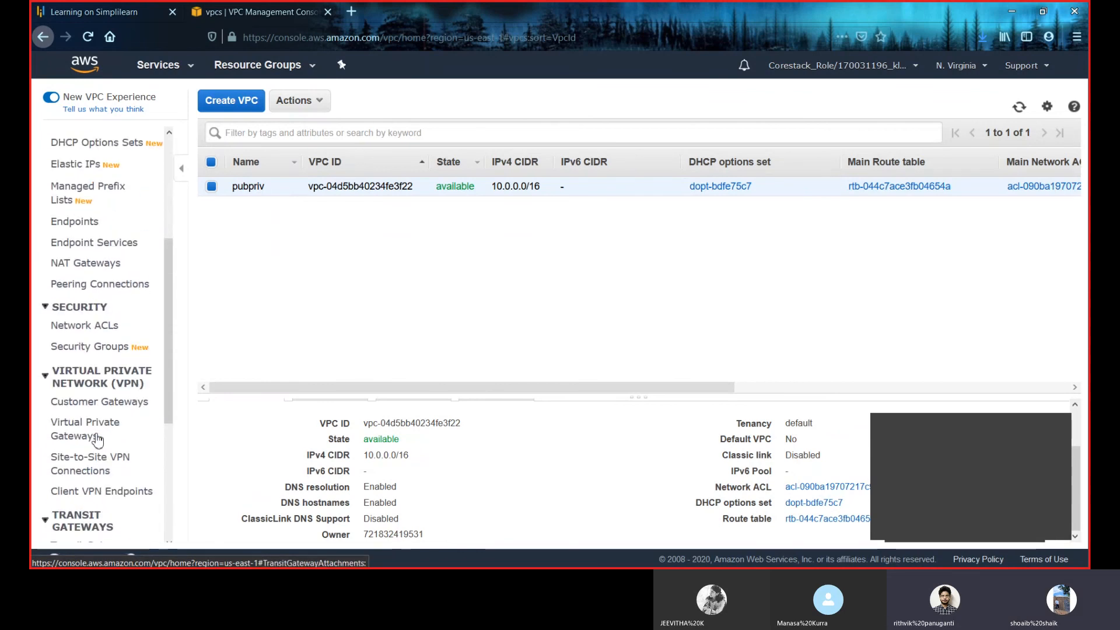
scroll(97, 439, up, 4)
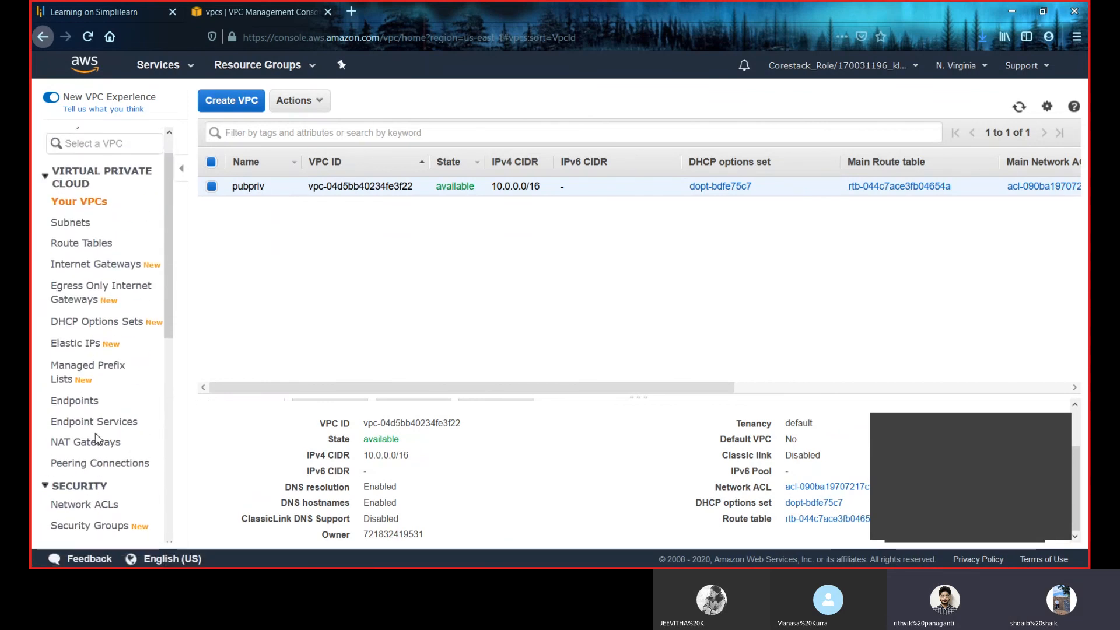
scroll(97, 439, up, 1)
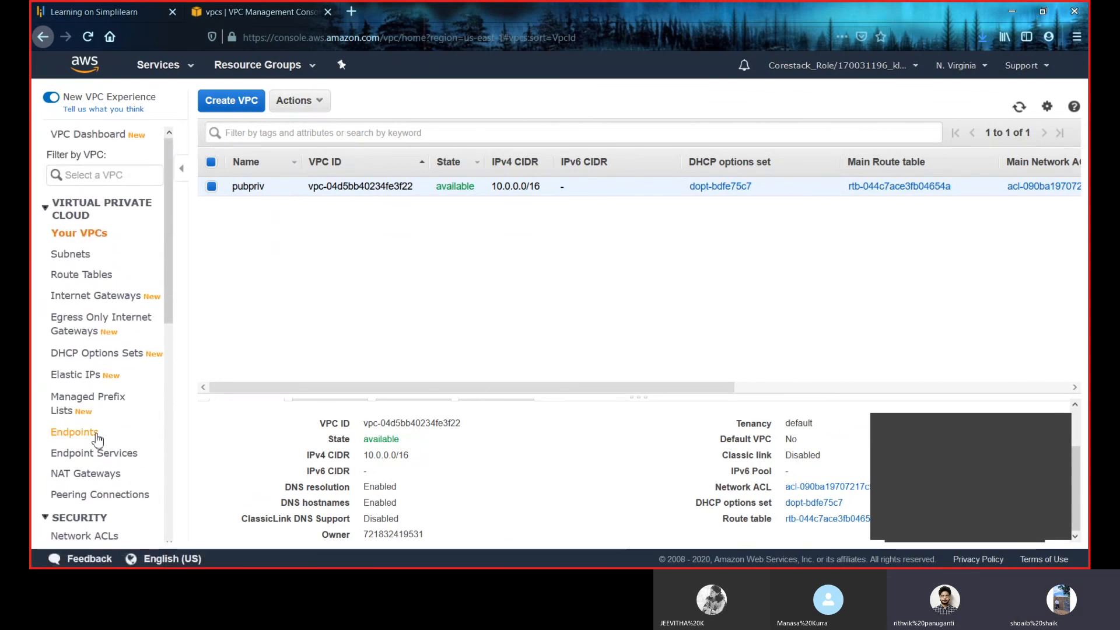
- Retry deleting the pubpriv VPC and view the in-use network interfaces that belong to it
click(287, 116)
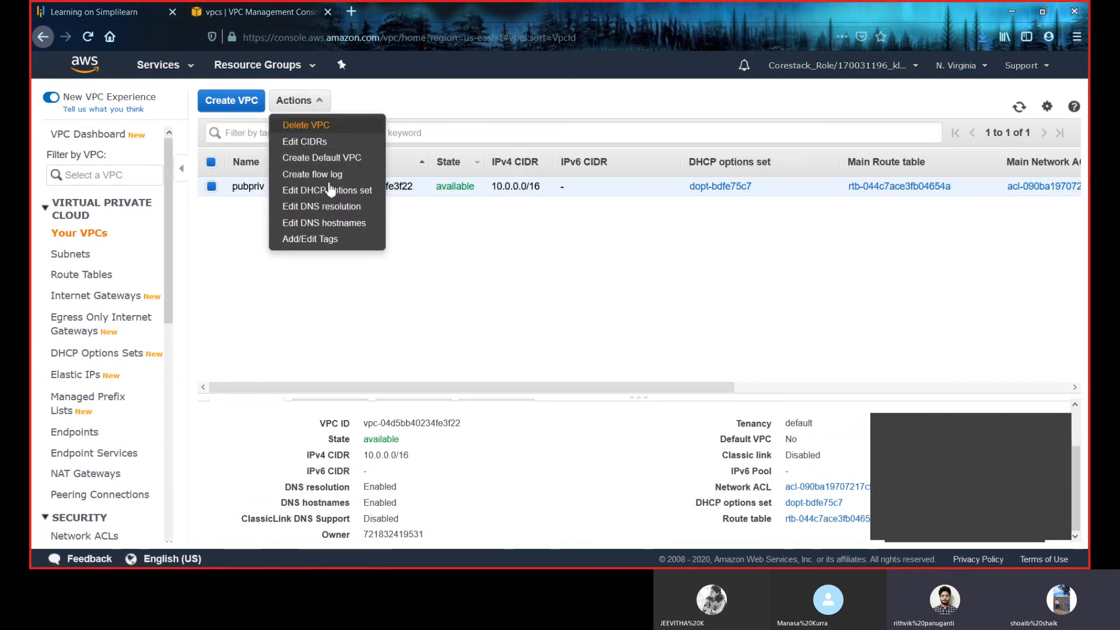
click(343, 133)
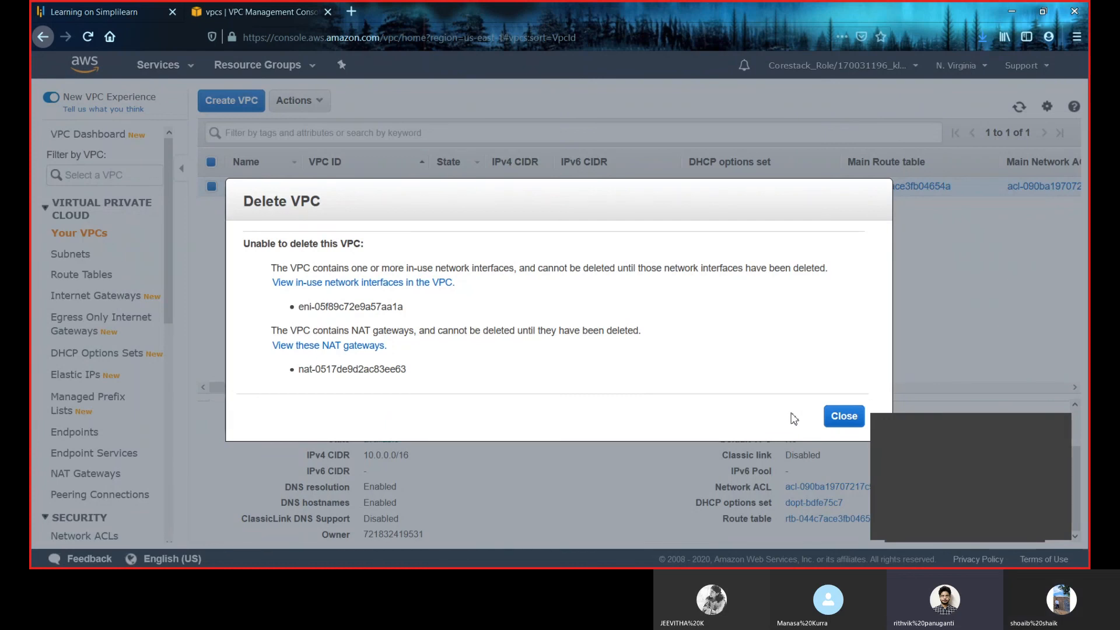
click(408, 283)
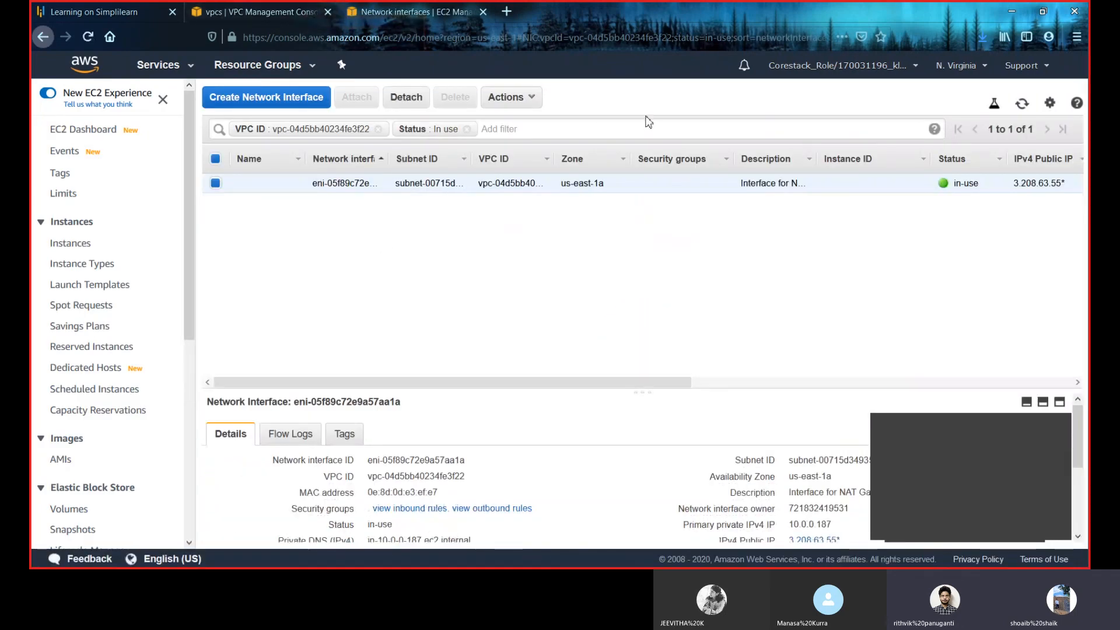
- Try to detach the pubpriv VPC's in-use network interface, including with forced detachment
click(512, 97)
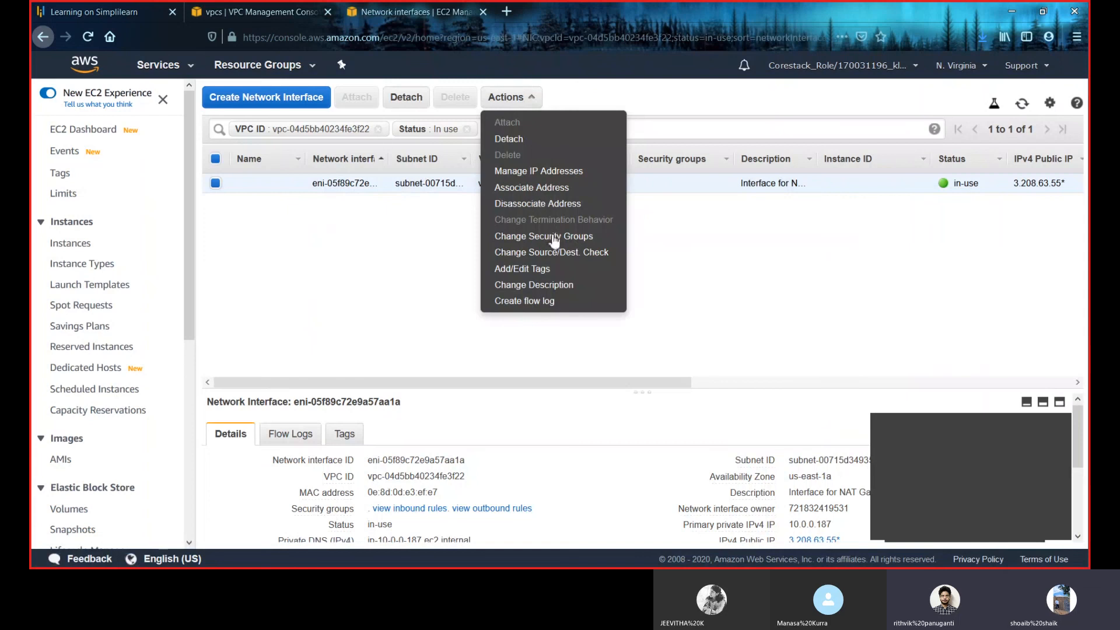
click(561, 140)
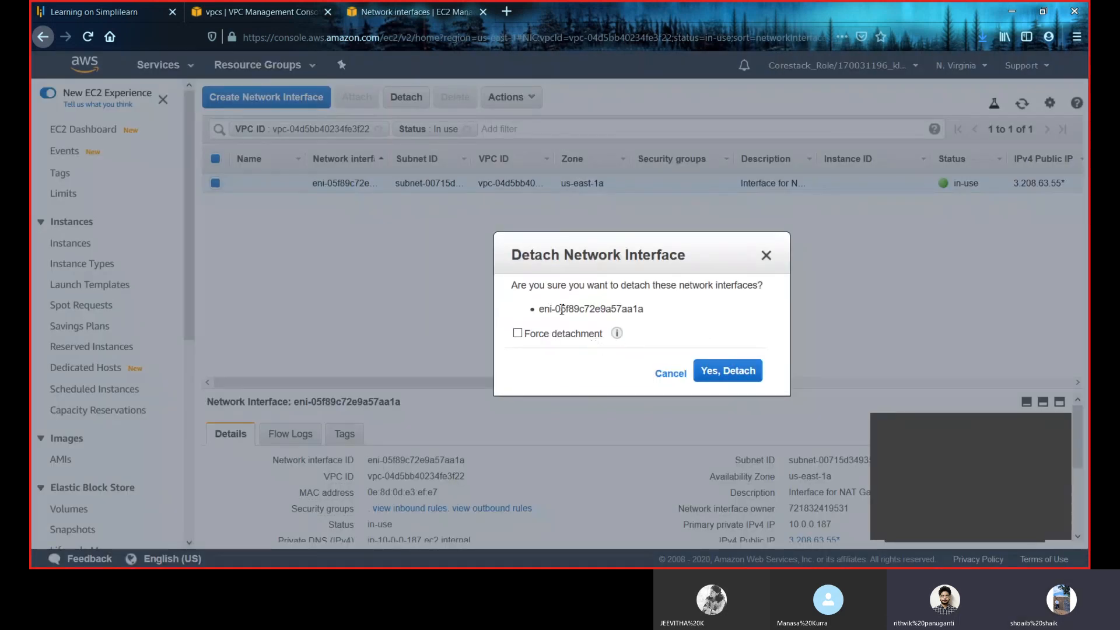
click(717, 378)
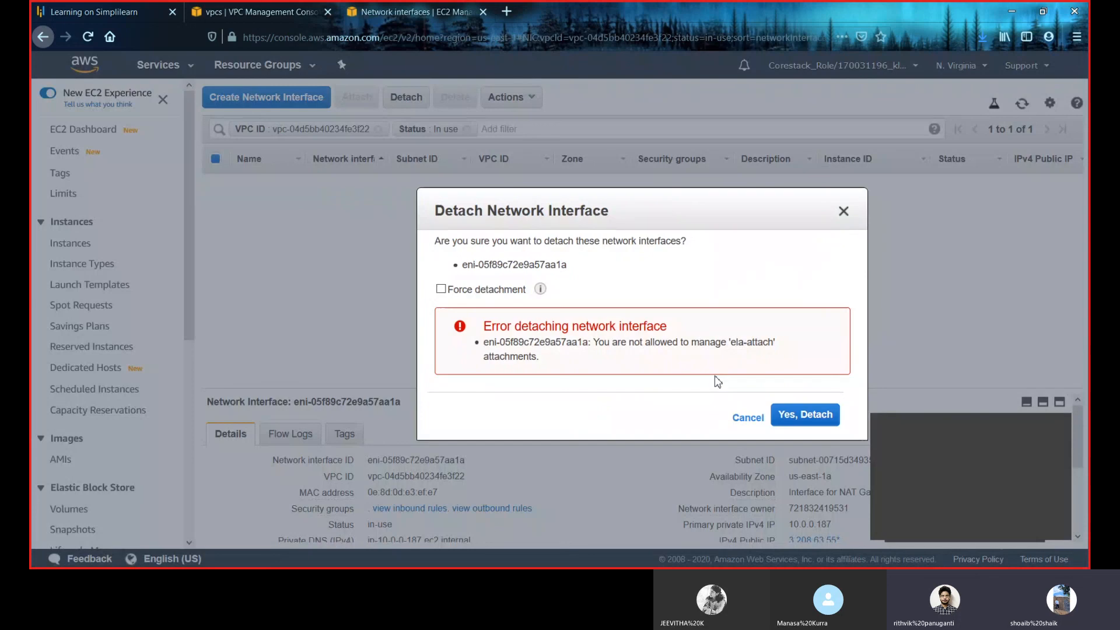
click(440, 289)
click(811, 421)
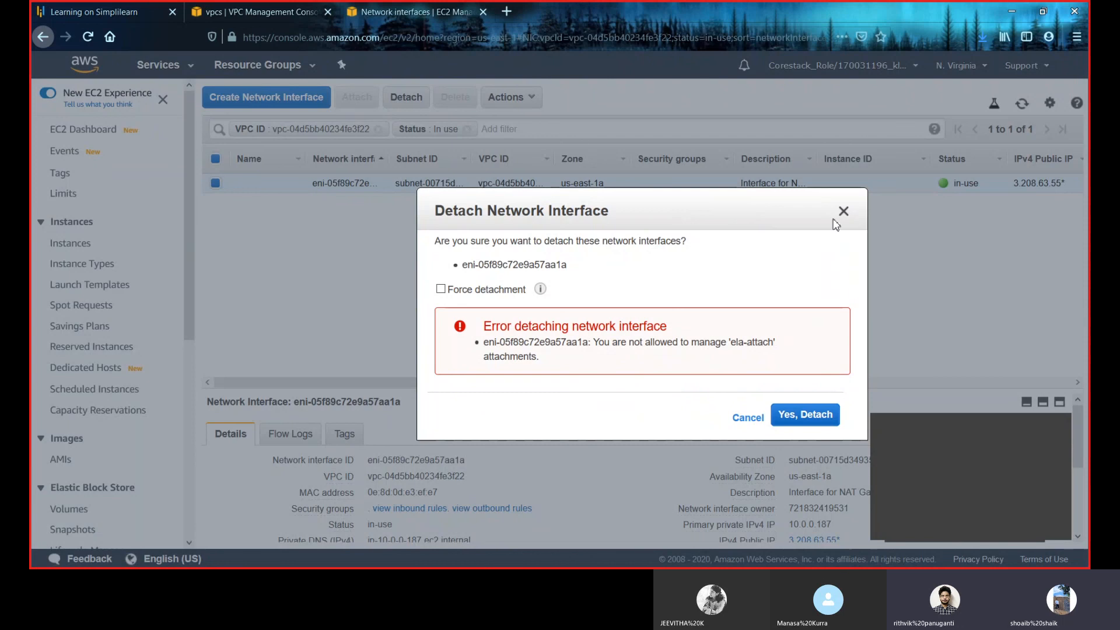
click(844, 211)
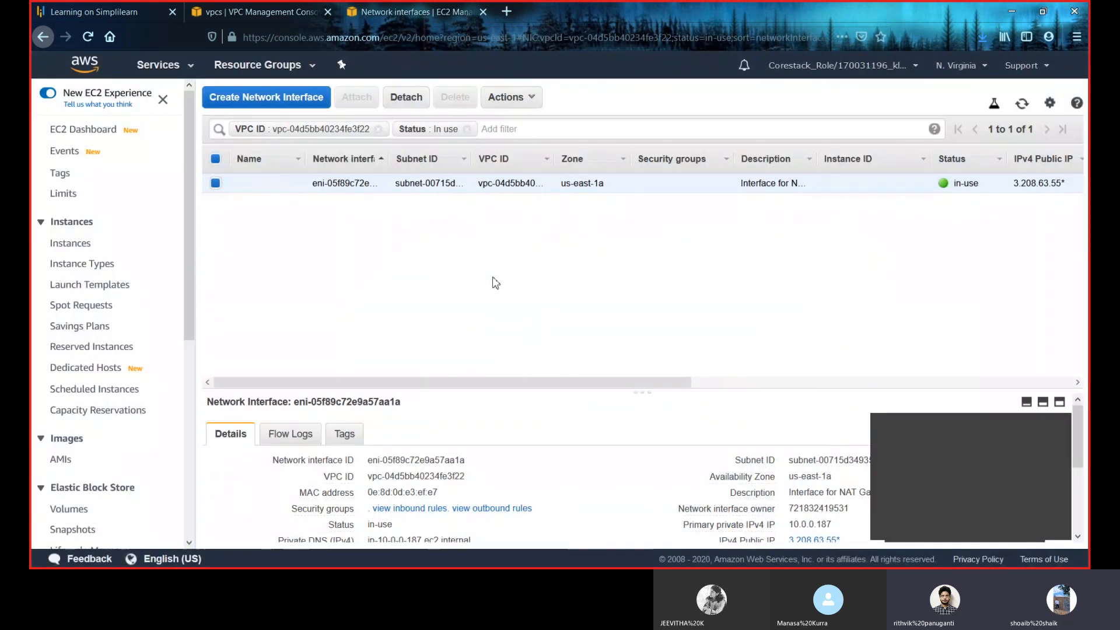
- Return to the VPC console and close the Delete VPC dialog for pubpriv
click(45, 40)
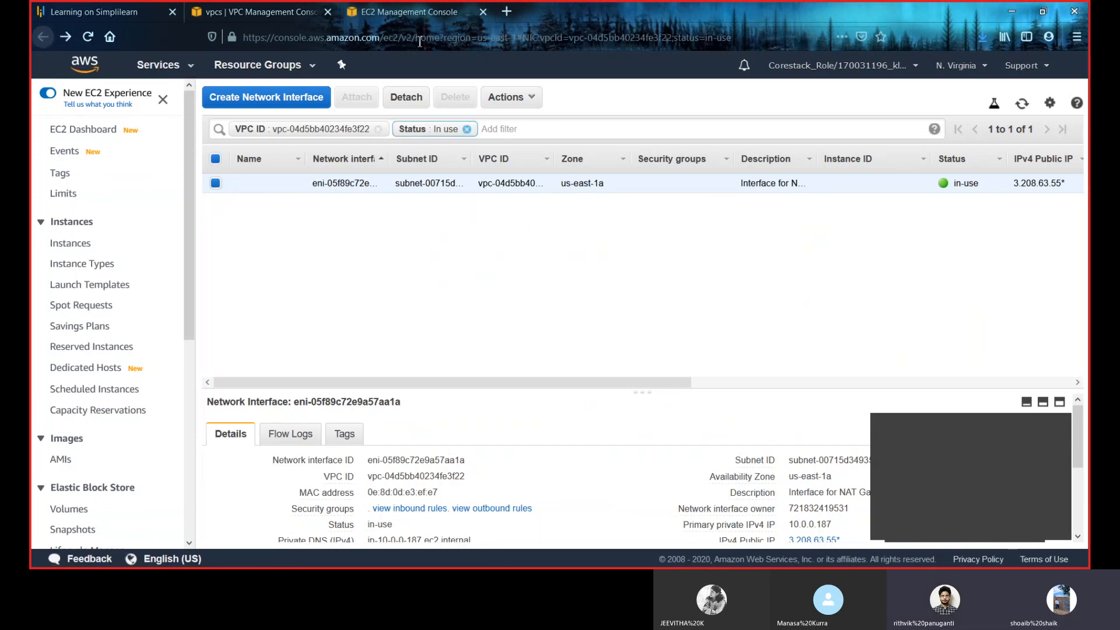
click(305, 7)
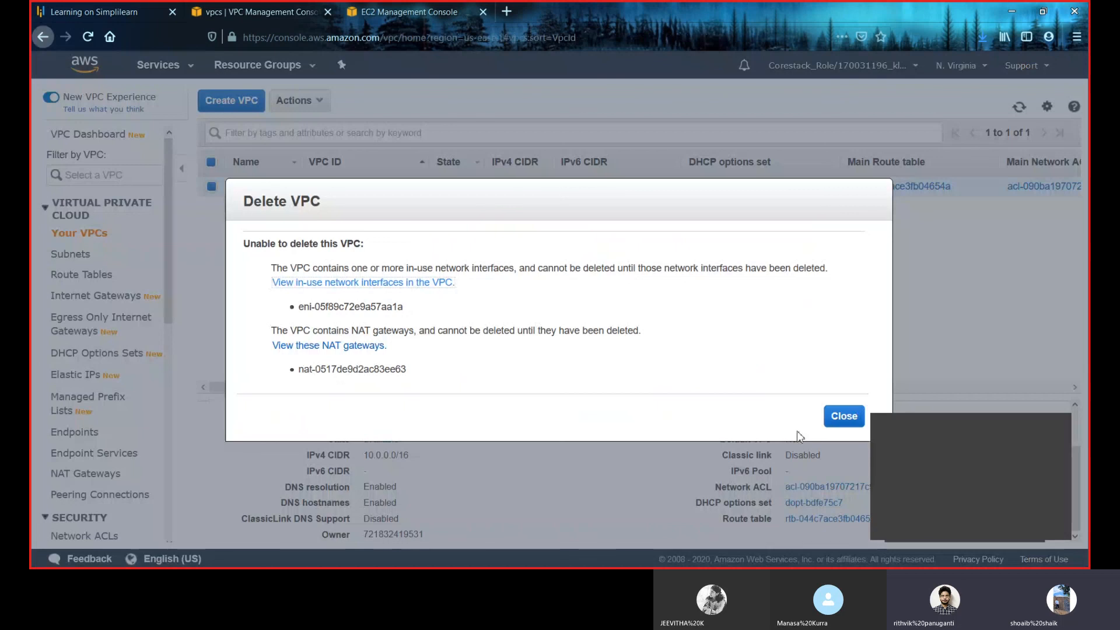
click(840, 430)
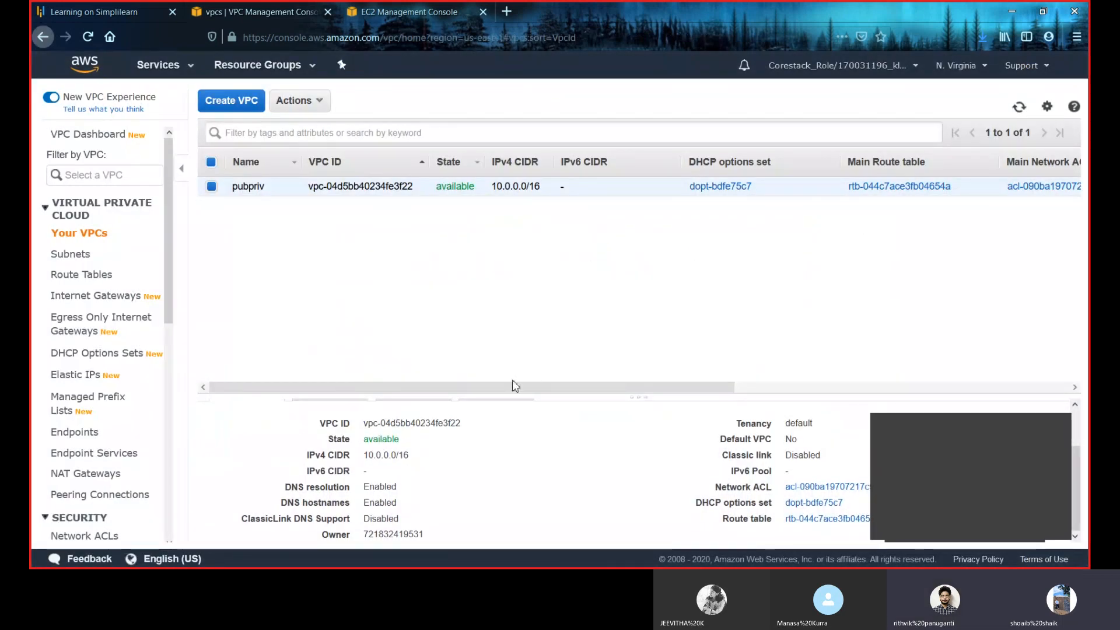